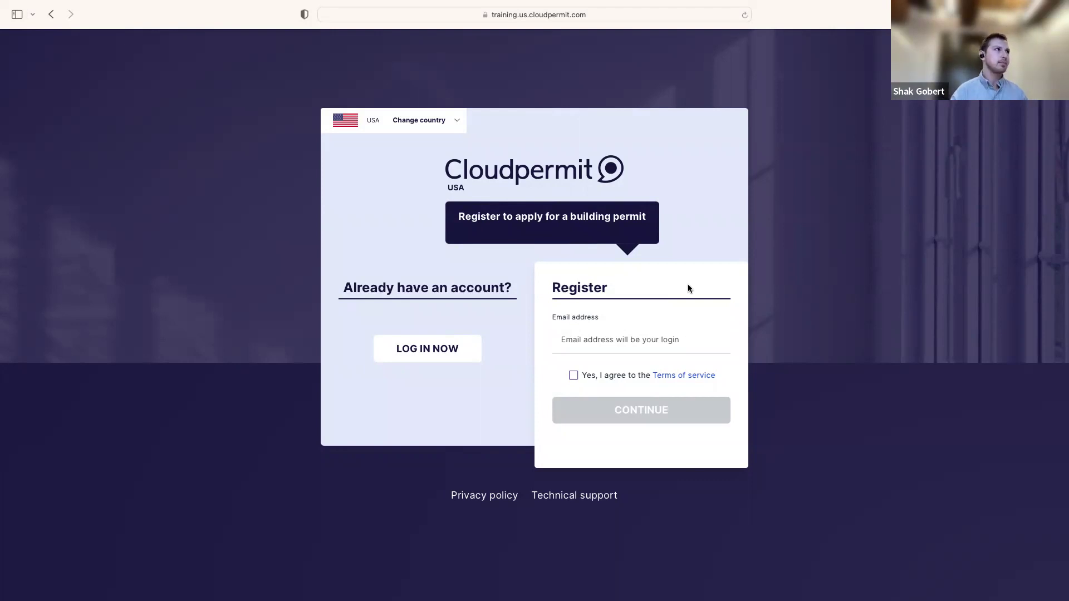
# Sign in with the saved training account email and autofilled password to reach My dashboard
pyautogui.click(432, 356)
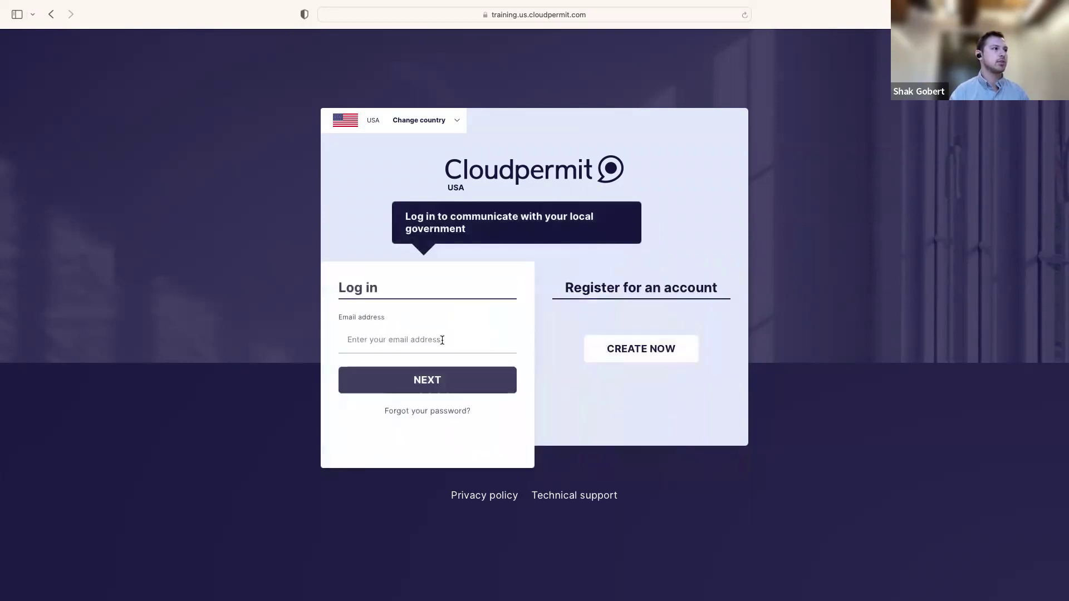
pyautogui.click(444, 342)
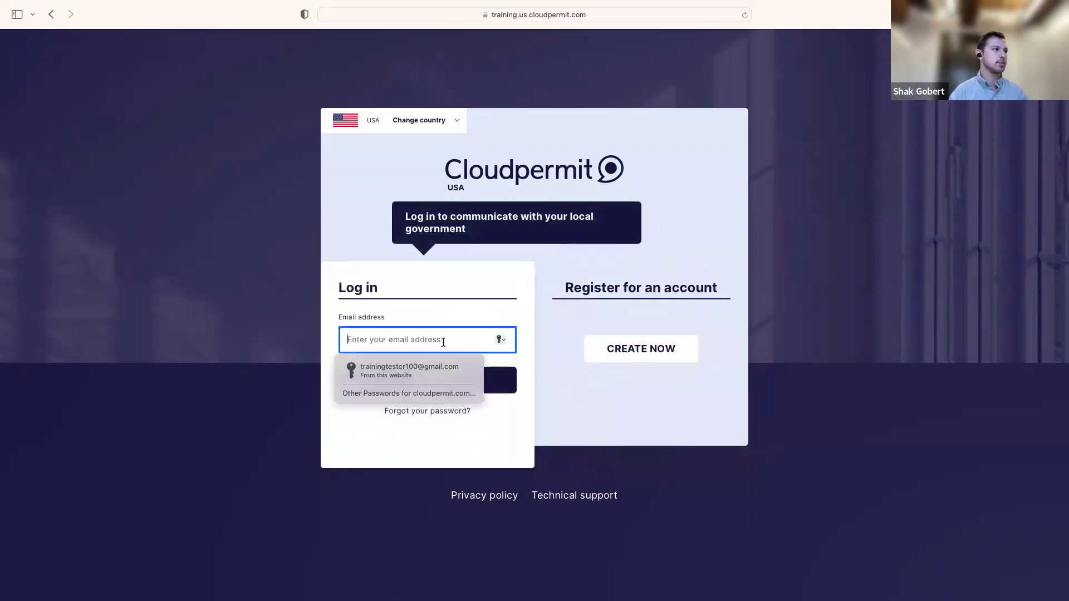
pyautogui.click(429, 368)
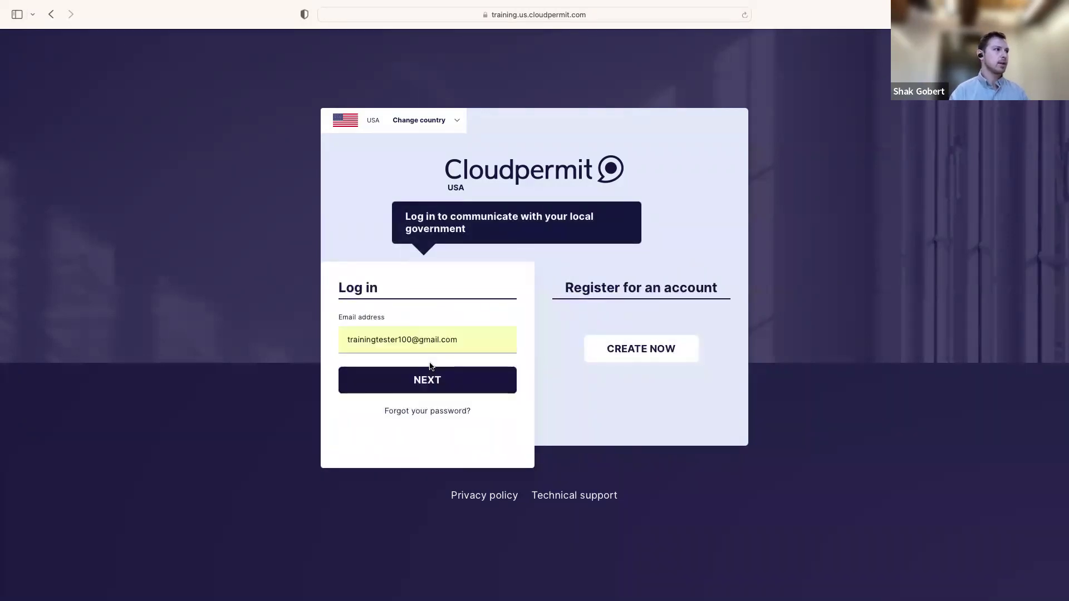
pyautogui.click(440, 383)
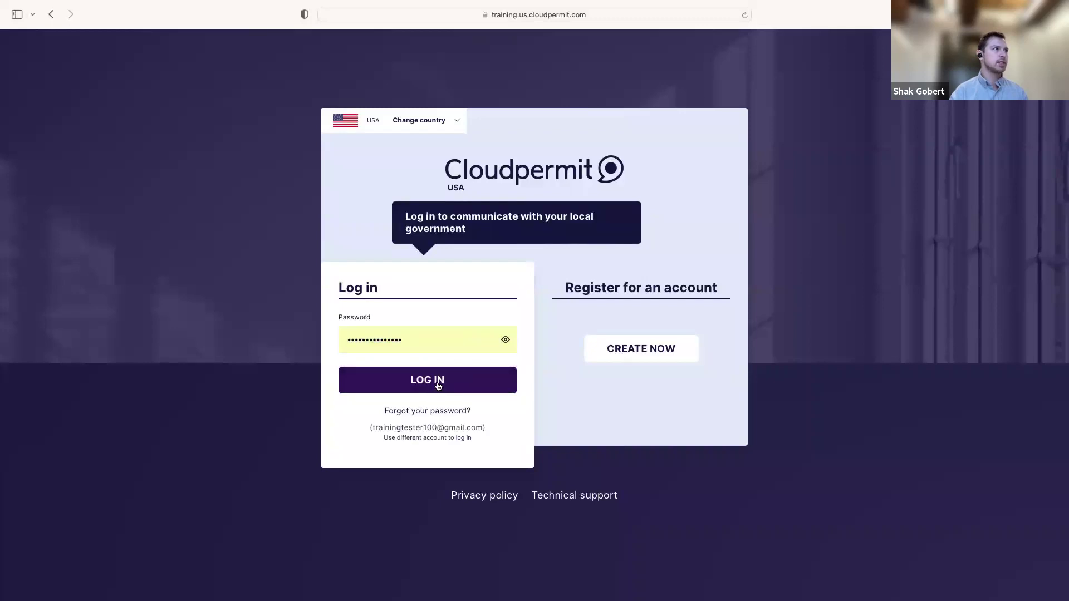
pyautogui.click(437, 385)
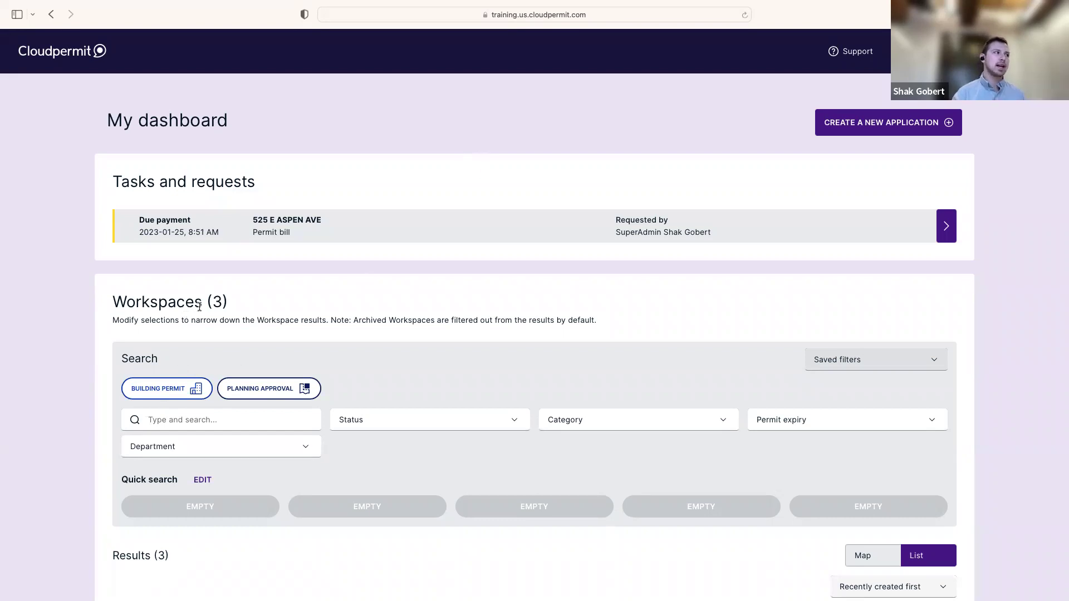
# Point out the Workspaces heading, then bring up the Support link's context menu
pyautogui.moveTo(203, 304); pyautogui.dragTo(113, 303)
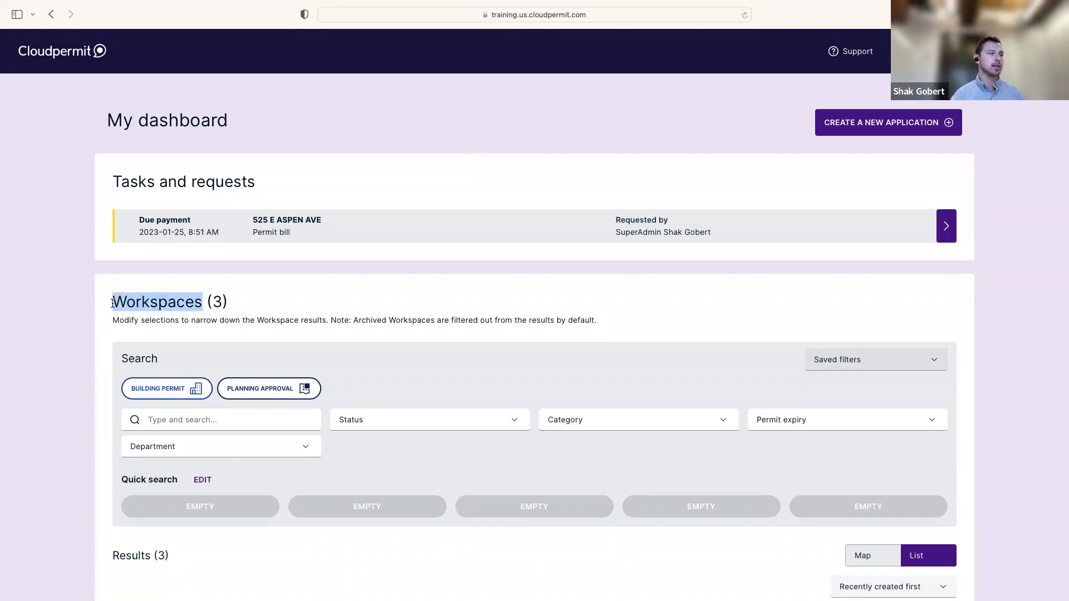
pyautogui.click(493, 279)
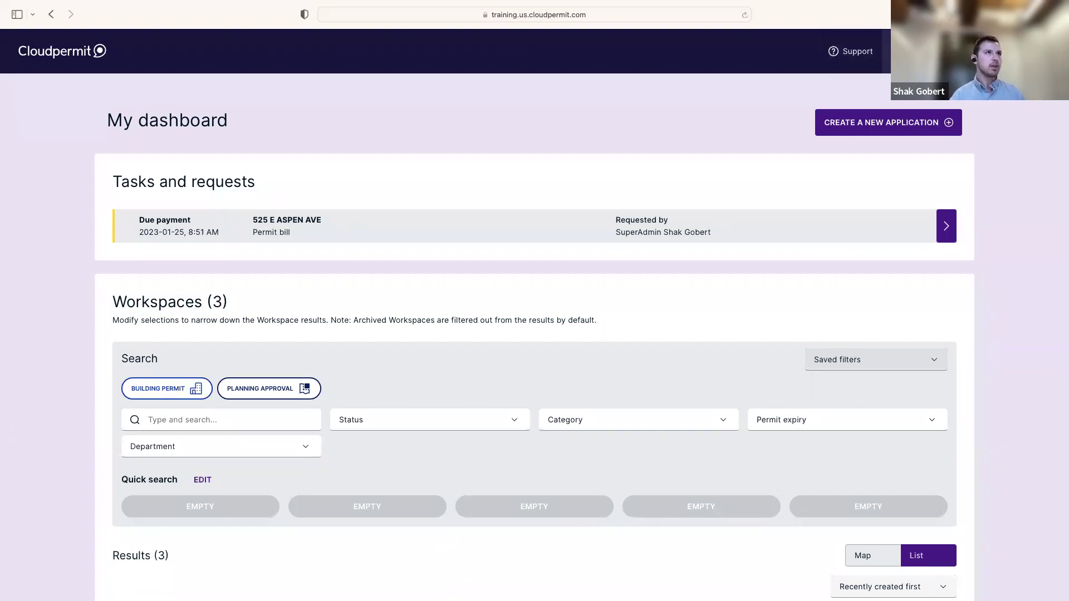
pyautogui.tripleClick(853, 56)
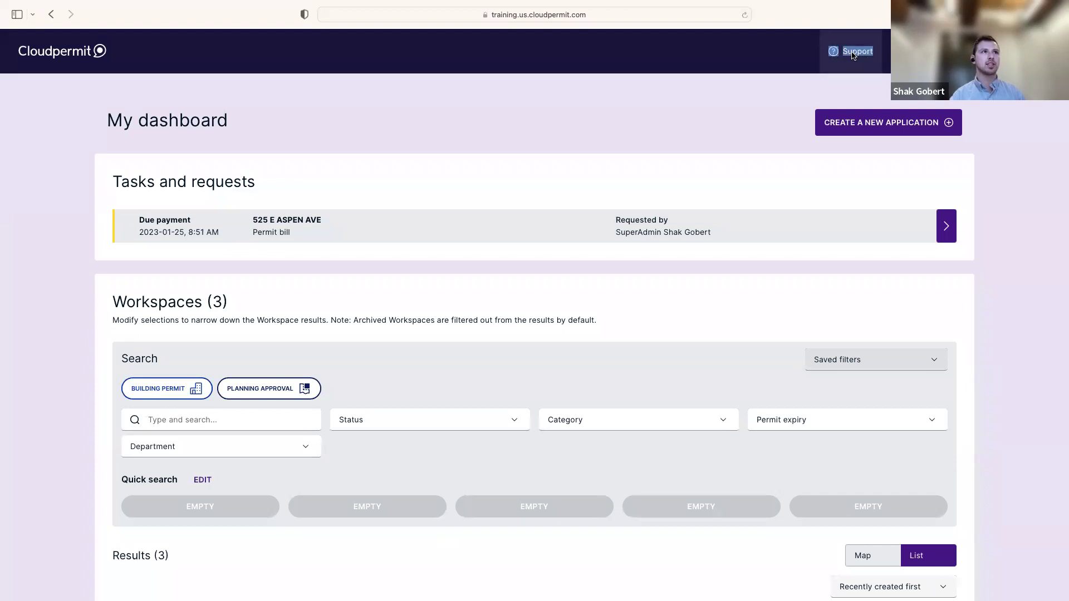
pyautogui.rightClick(854, 53)
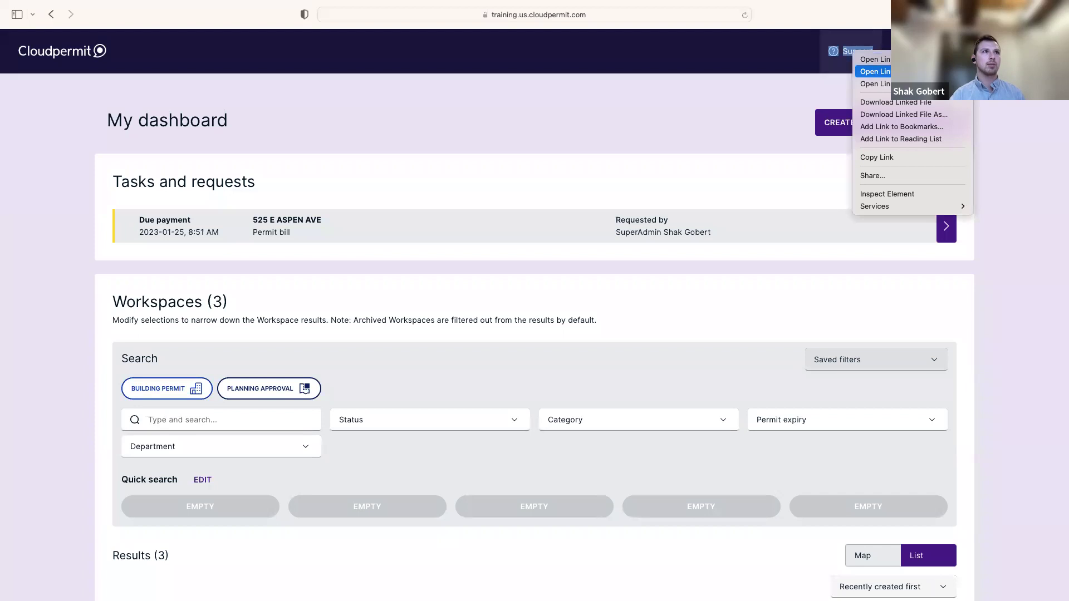
# Open the Support site, enter and clear a 'password' search, then return to the dashboard
pyautogui.click(874, 71)
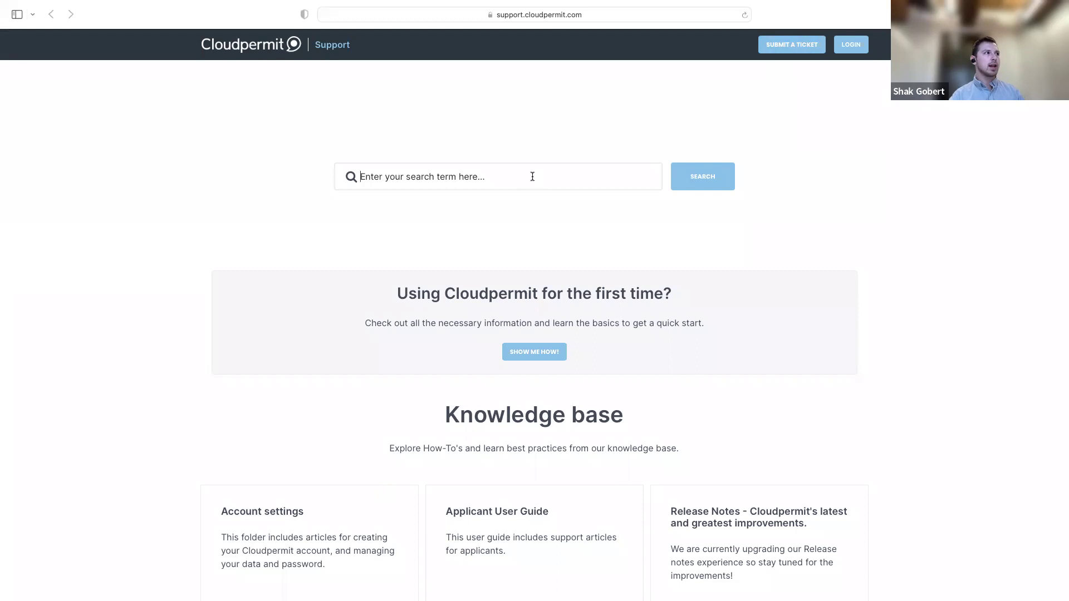
pyautogui.click(549, 168)
pyautogui.write('password')
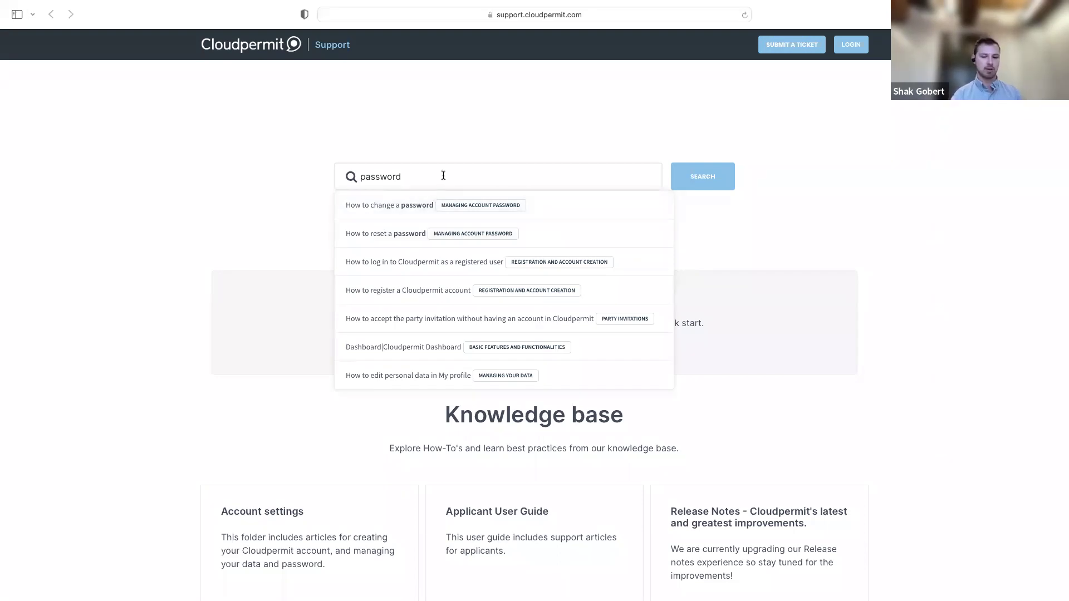
pyautogui.moveTo(425, 174); pyautogui.dragTo(348, 174)
pyautogui.press('BackSpace')
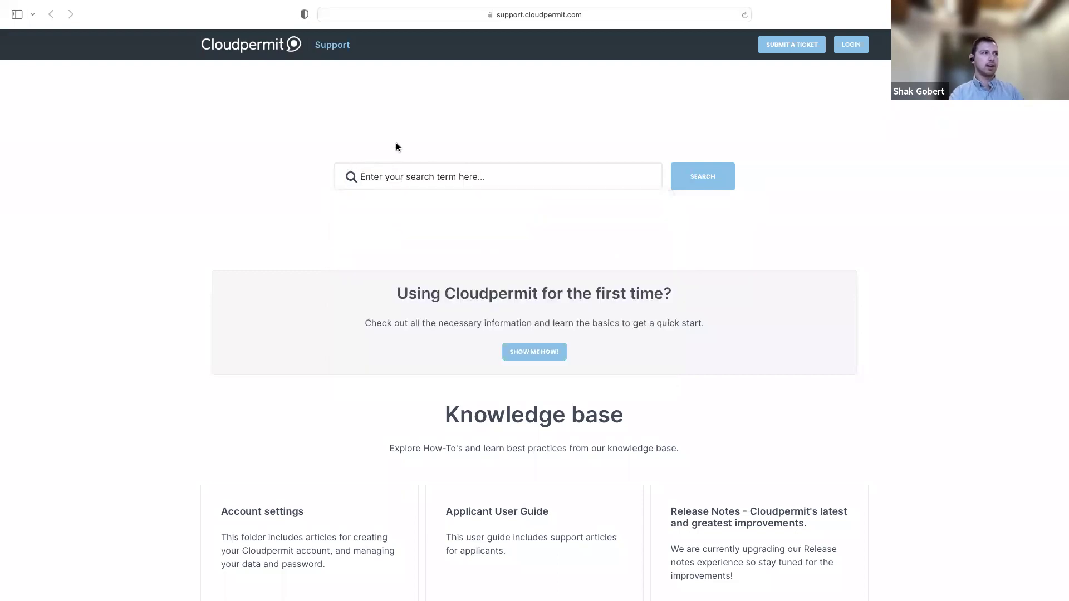
pyautogui.hotkey('ctrl', 'Left')
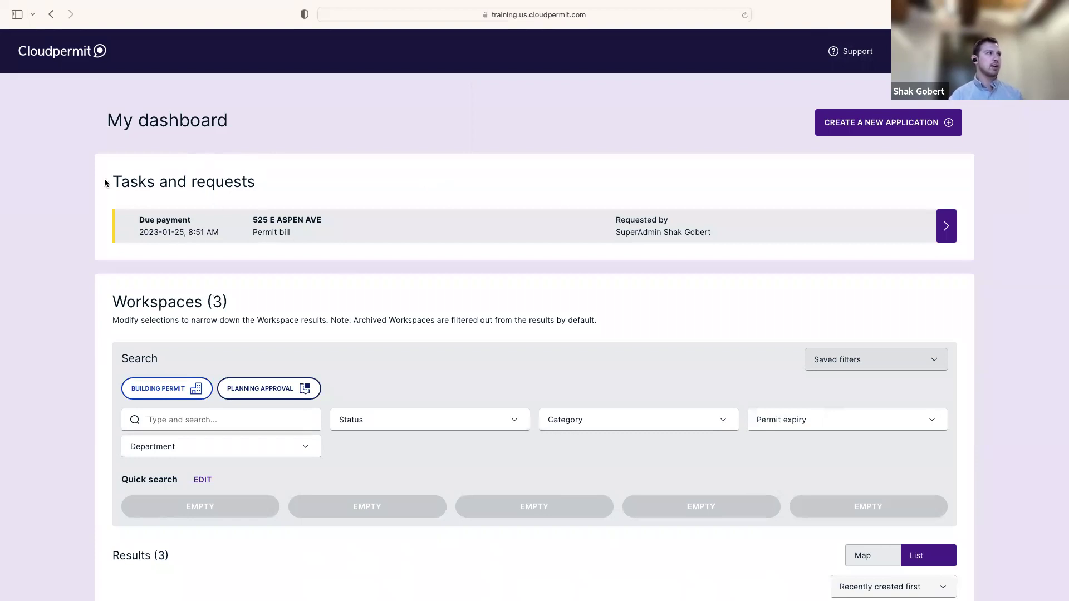
pyautogui.moveTo(112, 181); pyautogui.dragTo(346, 183)
pyautogui.click(334, 179)
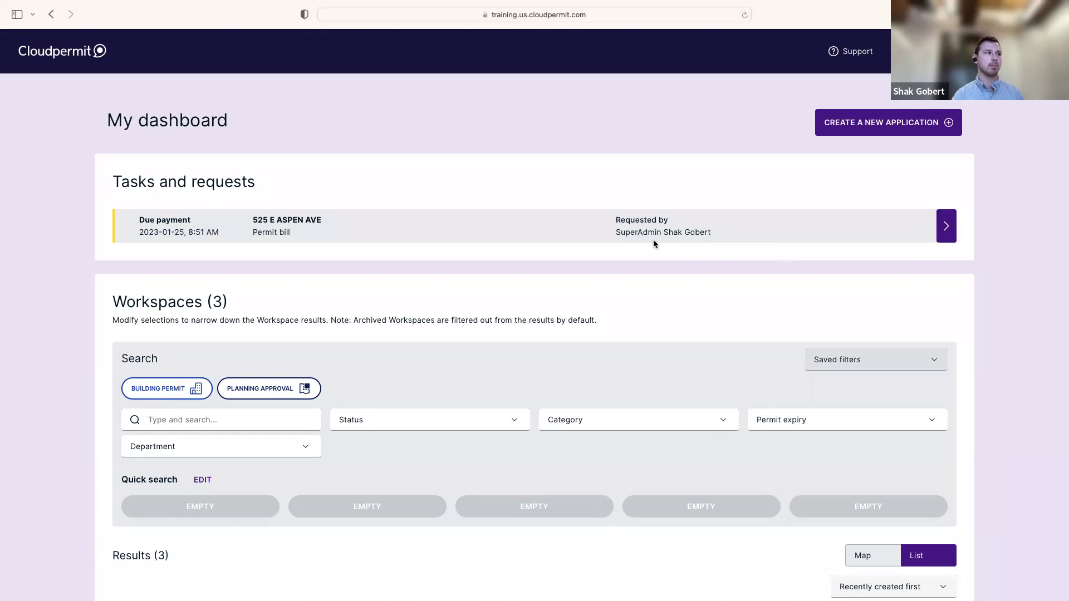
pyautogui.scroll(-4, 654, 243)
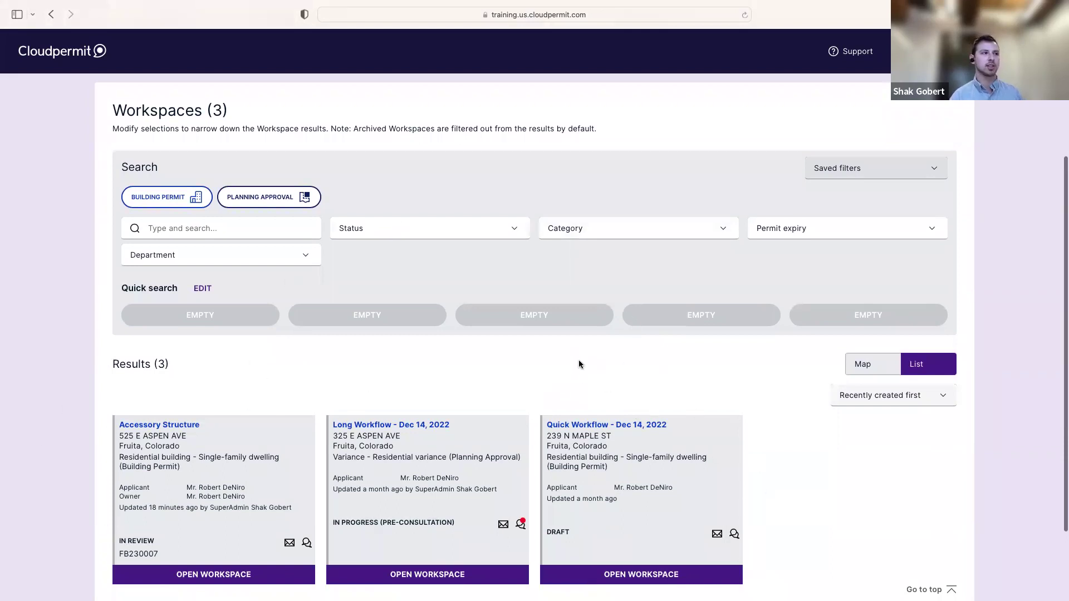
pyautogui.scroll(5, 583, 354)
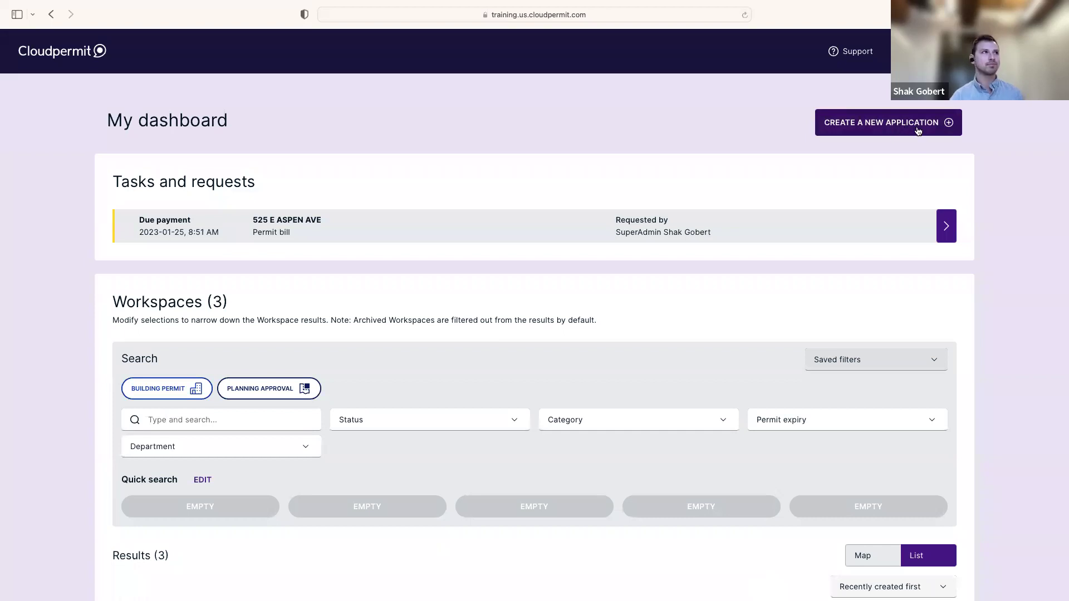
# Start a new application under a new project named 'January 25th Example Application'
pyautogui.click(914, 129)
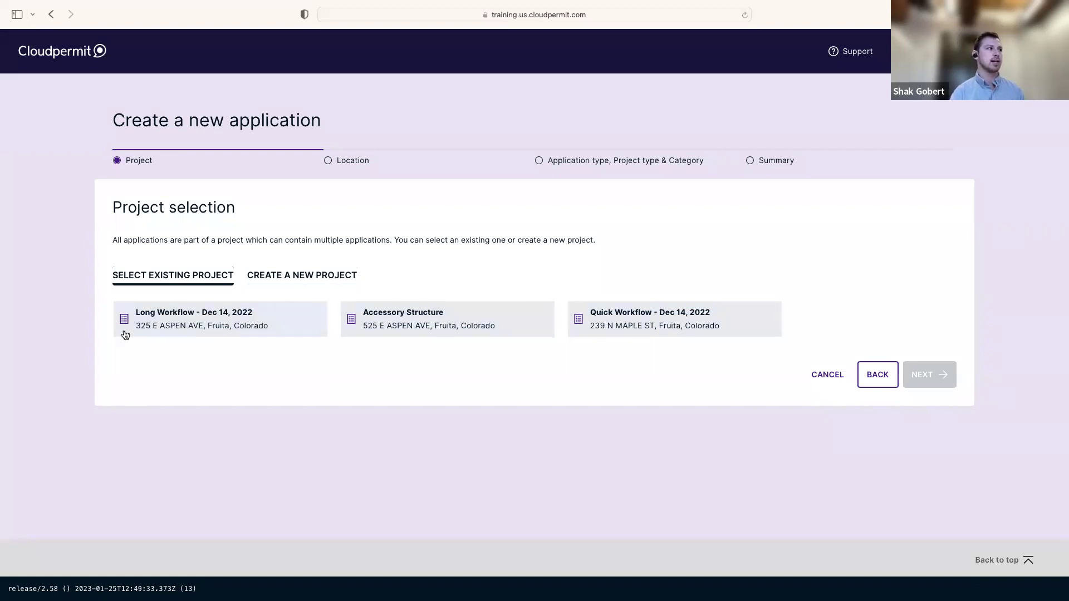
pyautogui.click(319, 281)
pyautogui.click(326, 314)
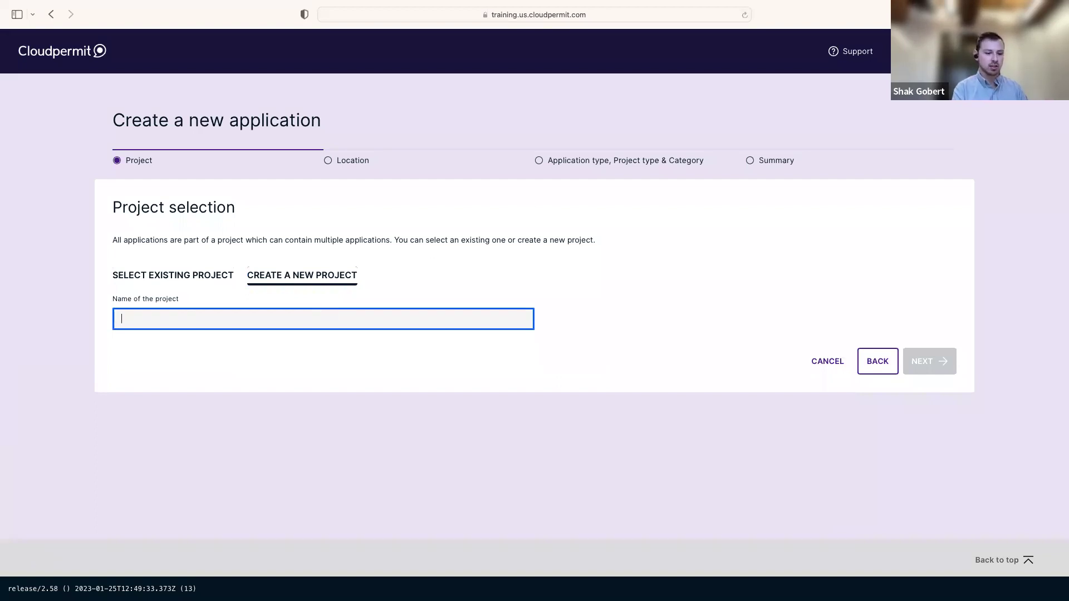
pyautogui.write('January 25th Example Application')
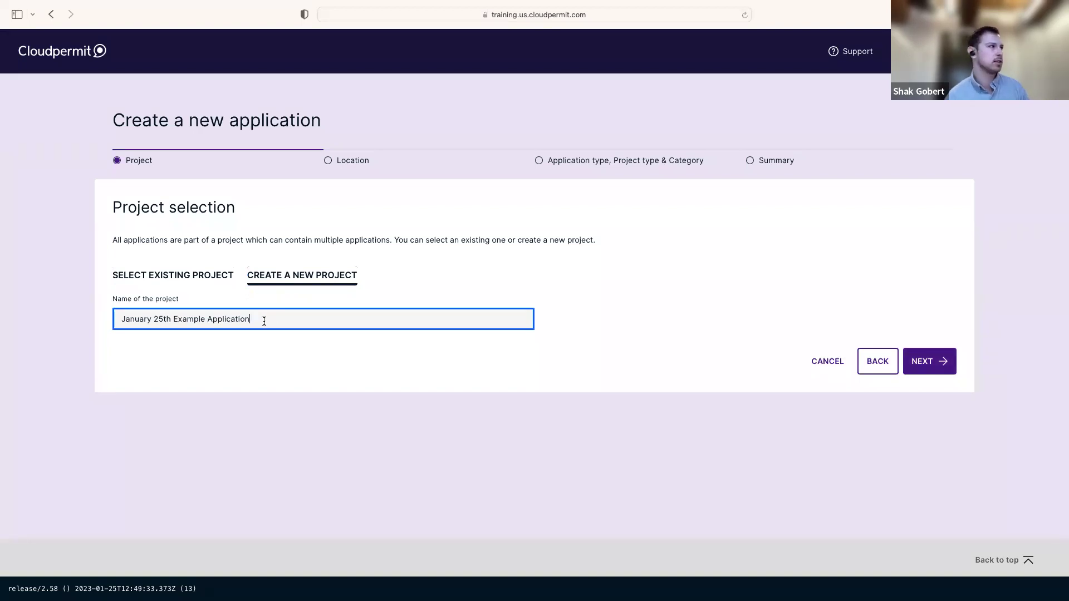
pyautogui.click(740, 290)
pyautogui.click(923, 362)
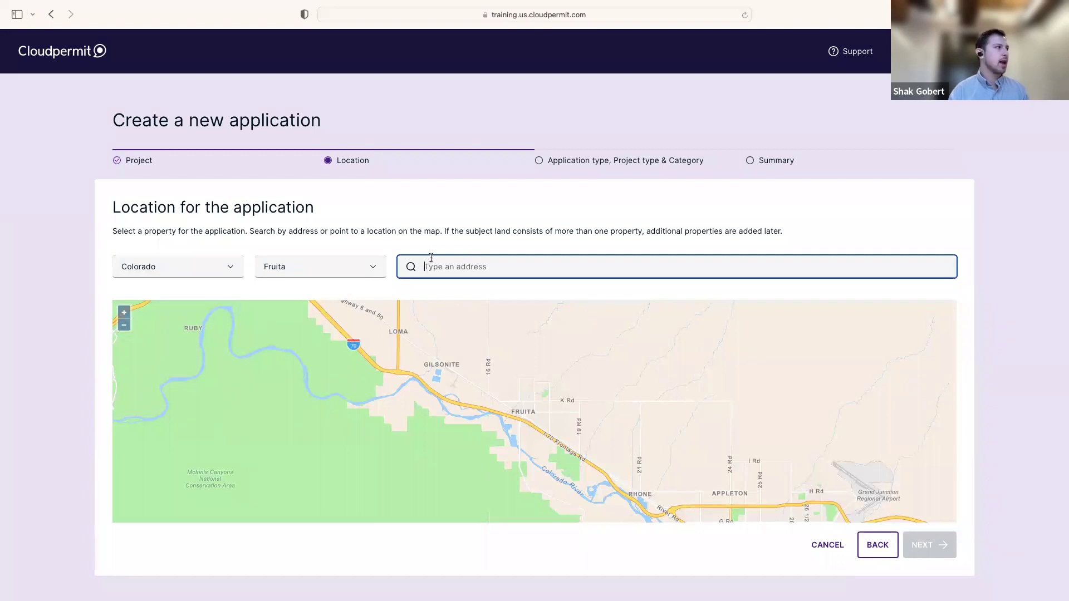
pyautogui.click(182, 266)
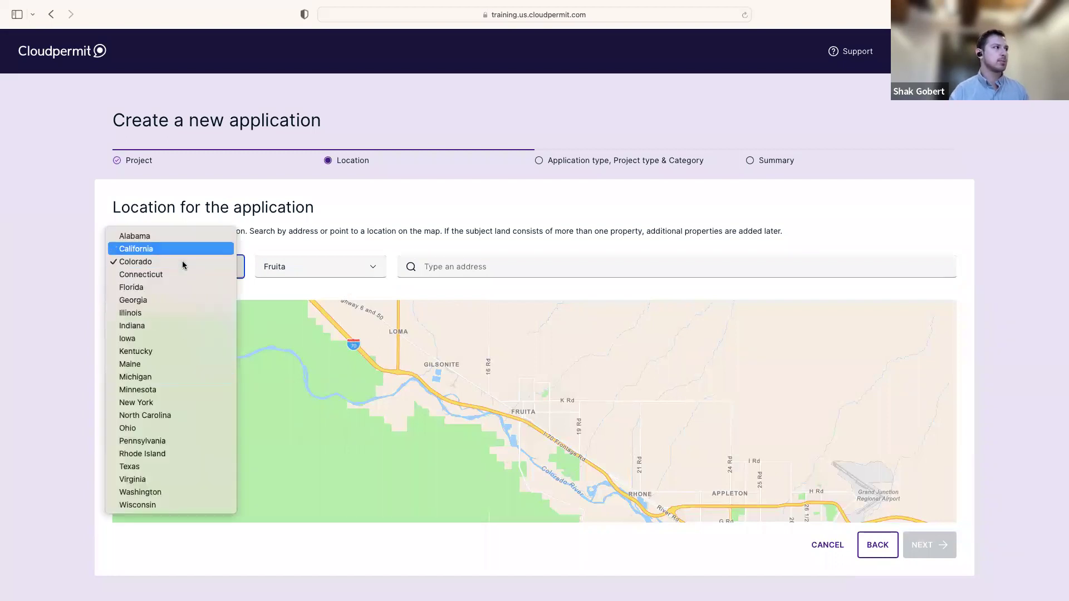
pyautogui.click(144, 263)
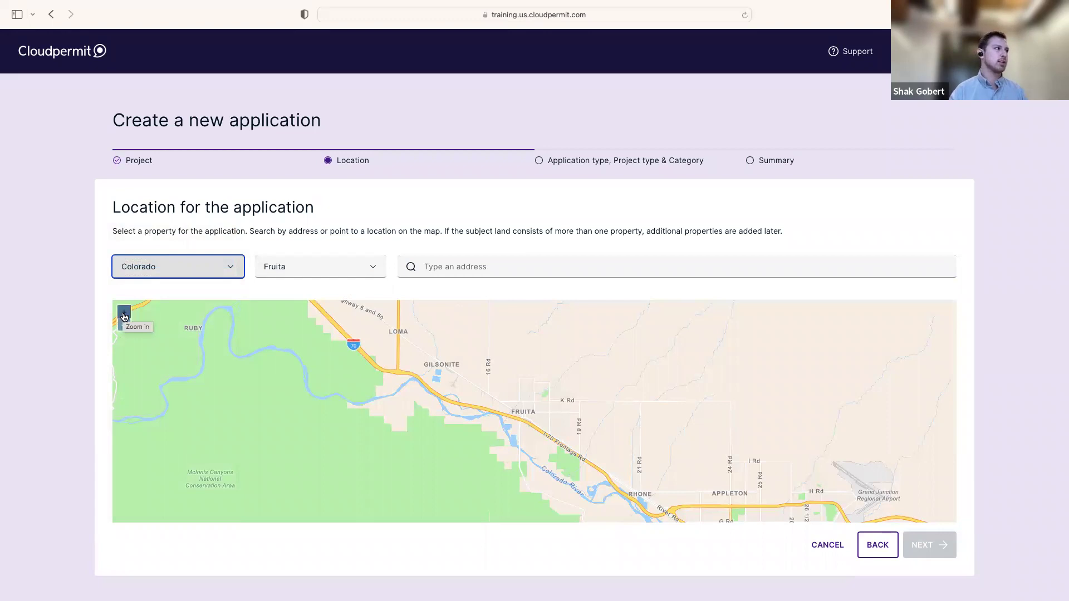
pyautogui.click(123, 317)
pyautogui.click(124, 317)
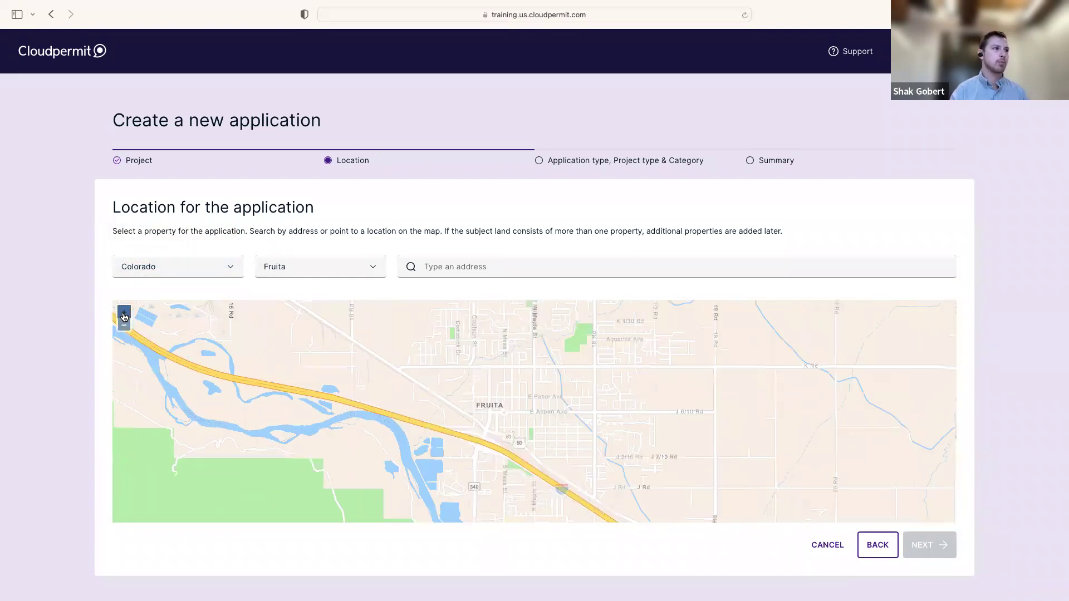
pyautogui.click(124, 316)
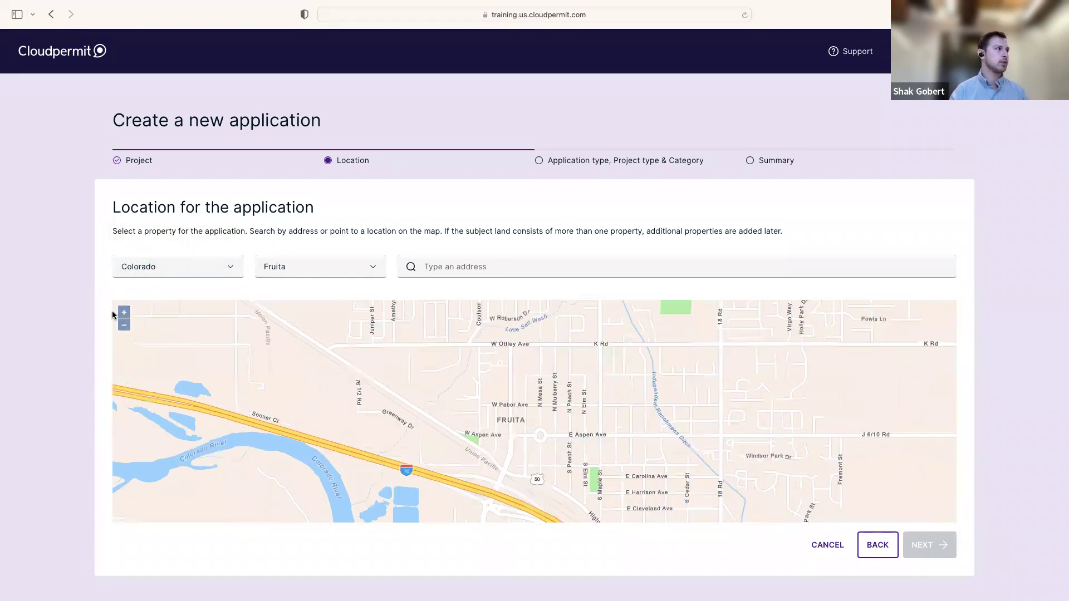
pyautogui.click(124, 313)
pyautogui.click(124, 313)
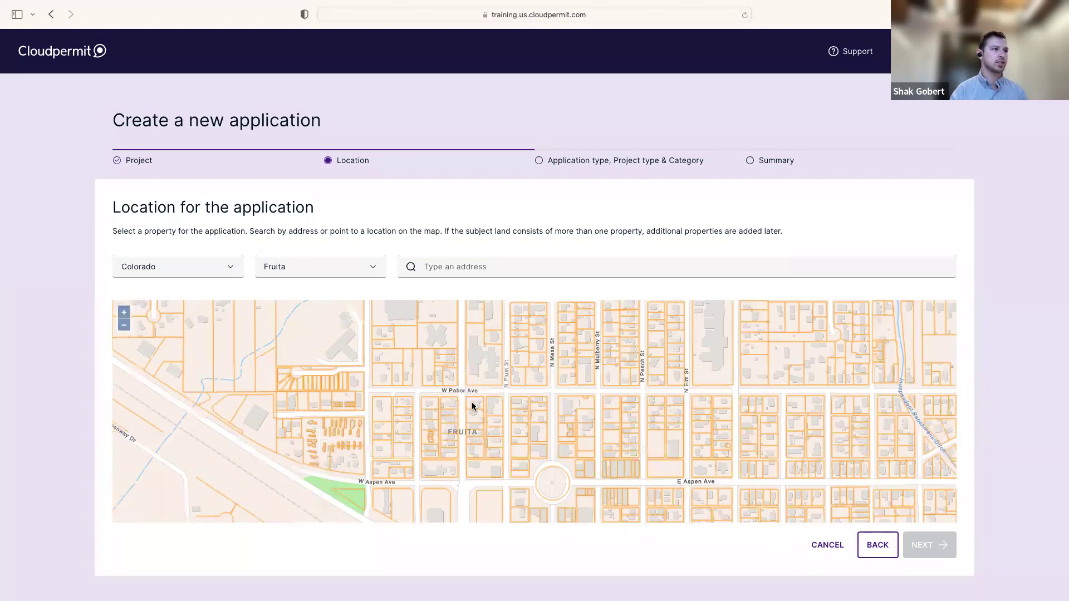
pyautogui.scroll(1, 544, 390)
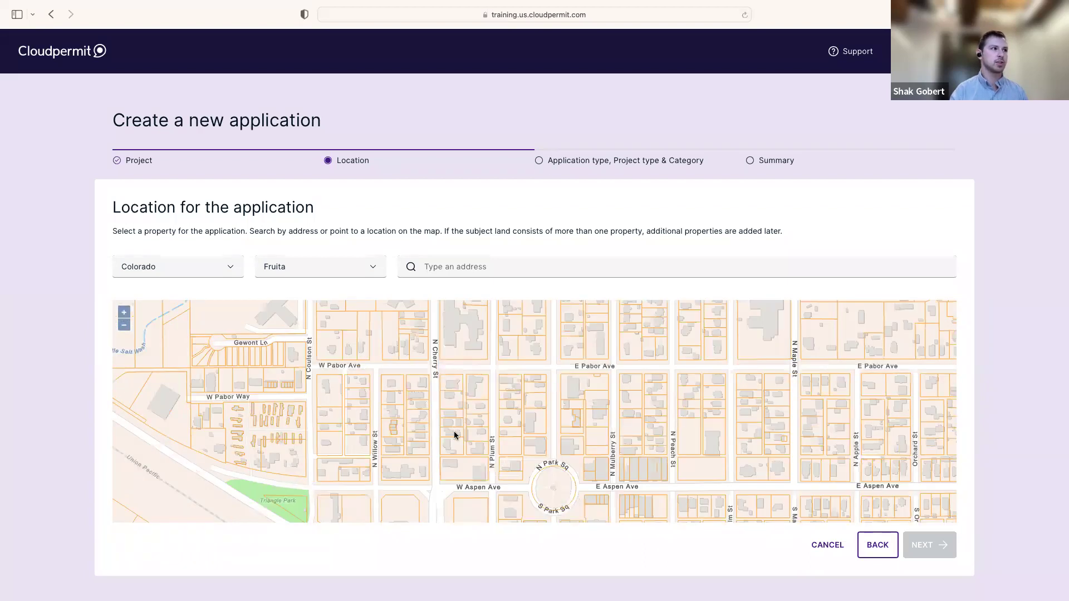
pyautogui.scroll(2, 501, 407)
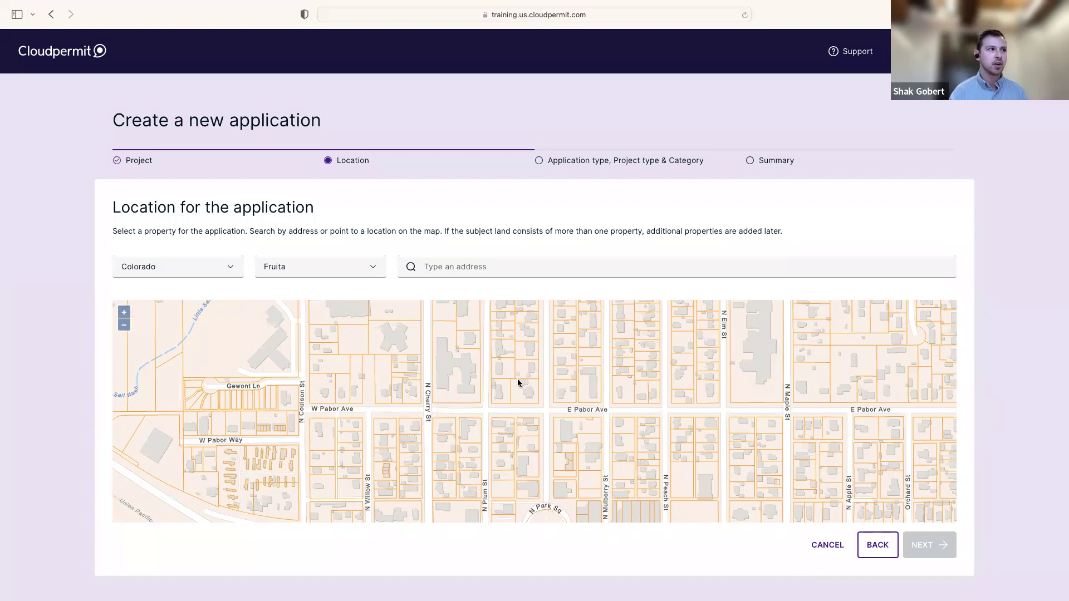
pyautogui.moveTo(516, 379); pyautogui.dragTo(516, 423)
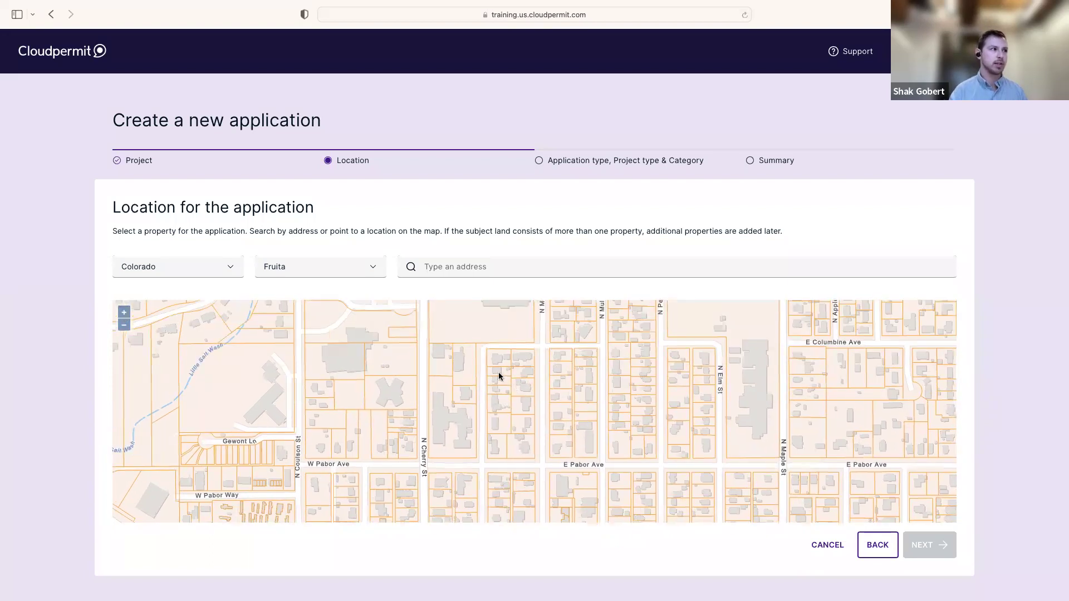
pyautogui.click(498, 372)
pyautogui.moveTo(501, 266); pyautogui.dragTo(400, 262)
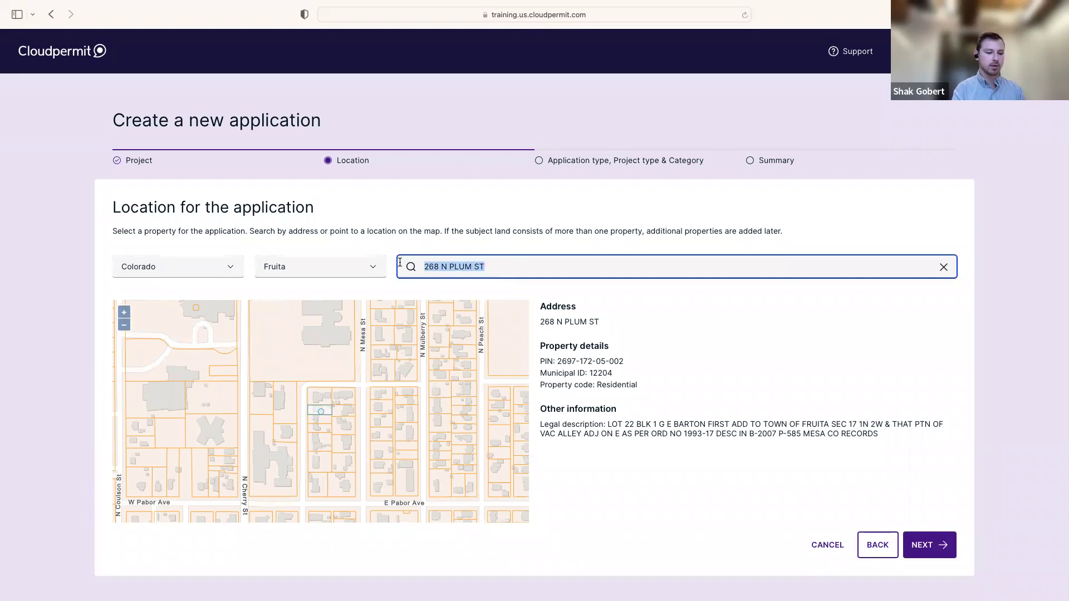
# Try address searches for 'Plum' and '612', clearing each one
pyautogui.write('Plum')
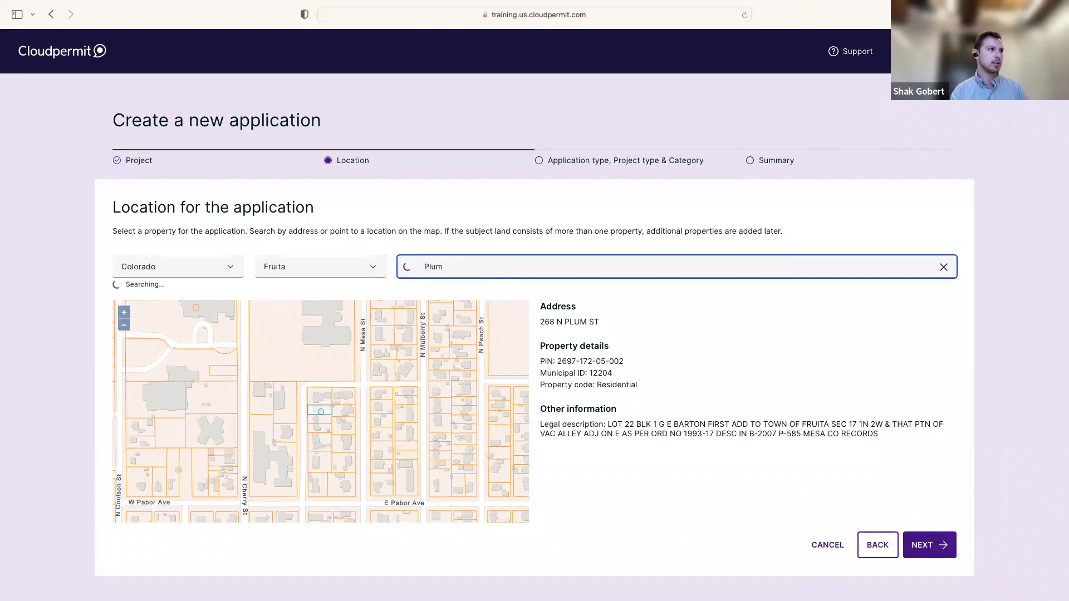
pyautogui.scroll(-2, 785, 405)
pyautogui.scroll(-4, 785, 405)
pyautogui.scroll(10, 776, 394)
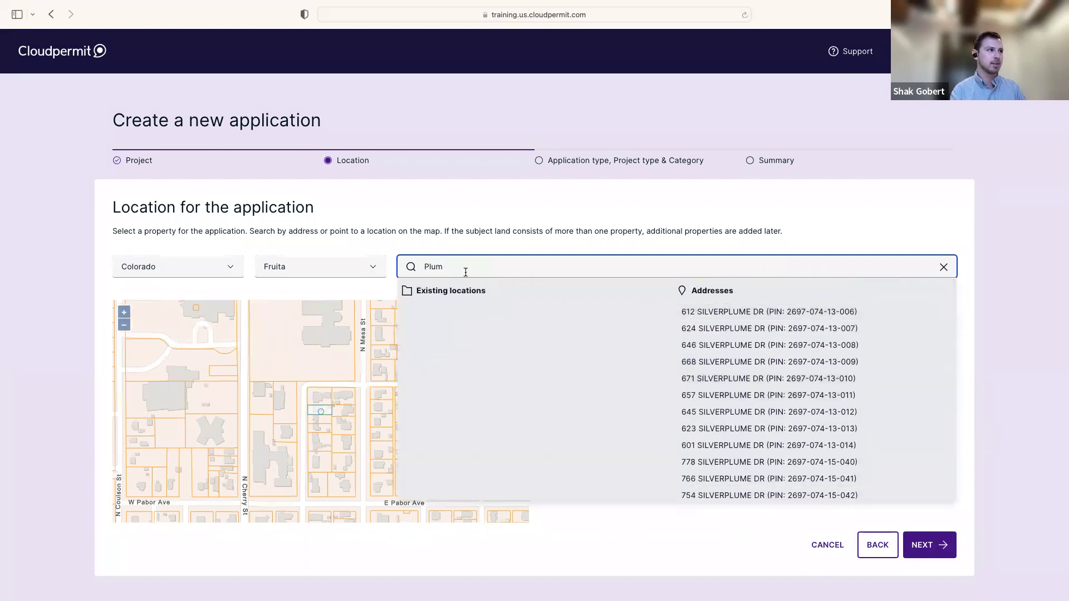
pyautogui.press('BackSpace')
pyautogui.press('BackSpace')
pyautogui.press('BackSpace')
pyautogui.press('BackSpace')
pyautogui.write('612')
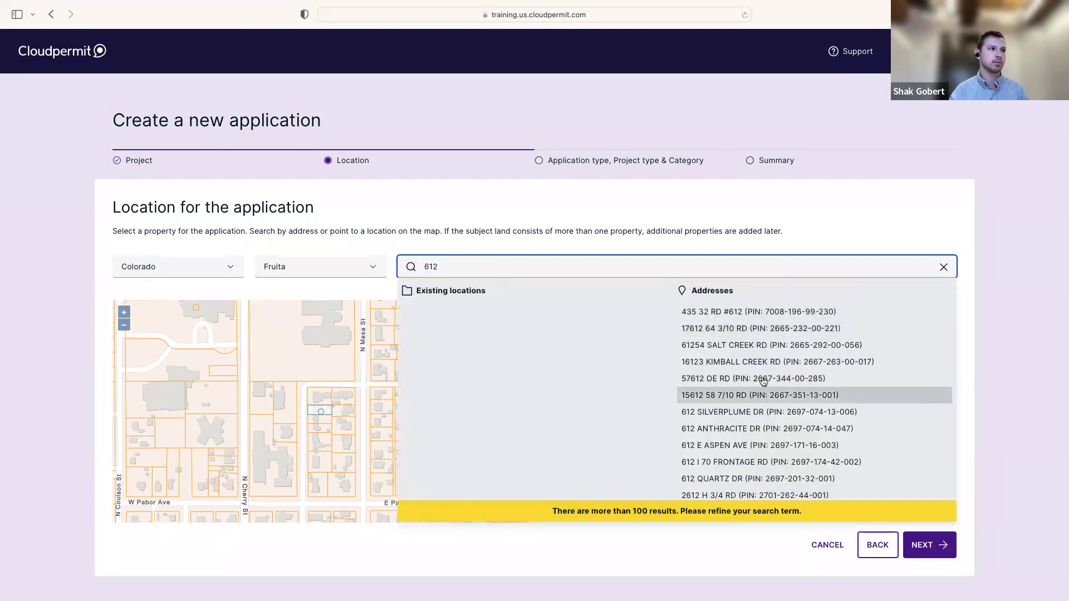
pyautogui.press('BackSpace')
pyautogui.press('BackSpace')
pyautogui.press('BackSpace')
pyautogui.press('BackSpace')
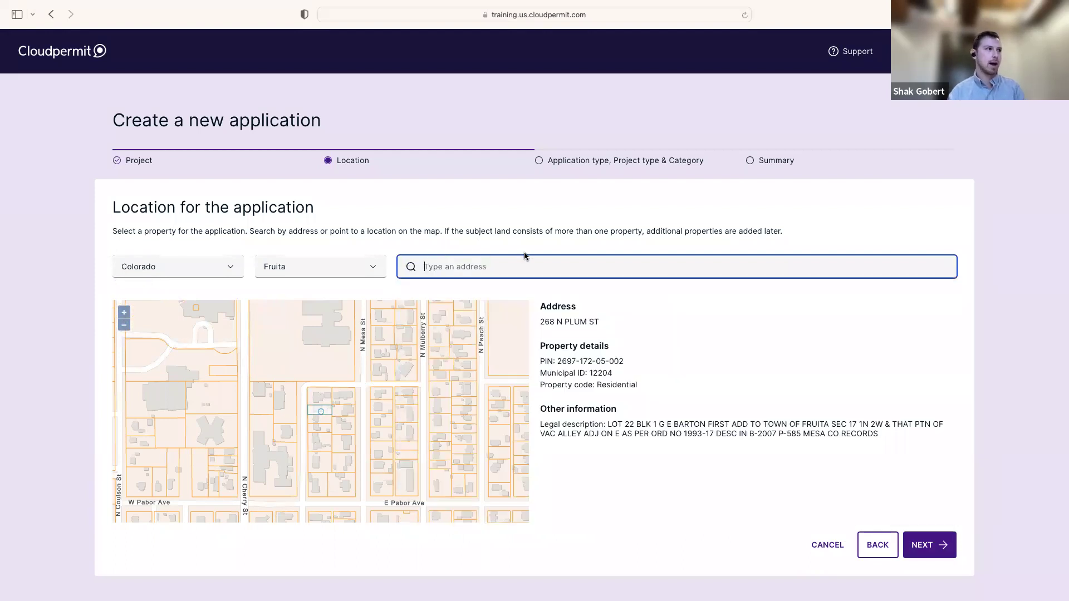
pyautogui.click(319, 403)
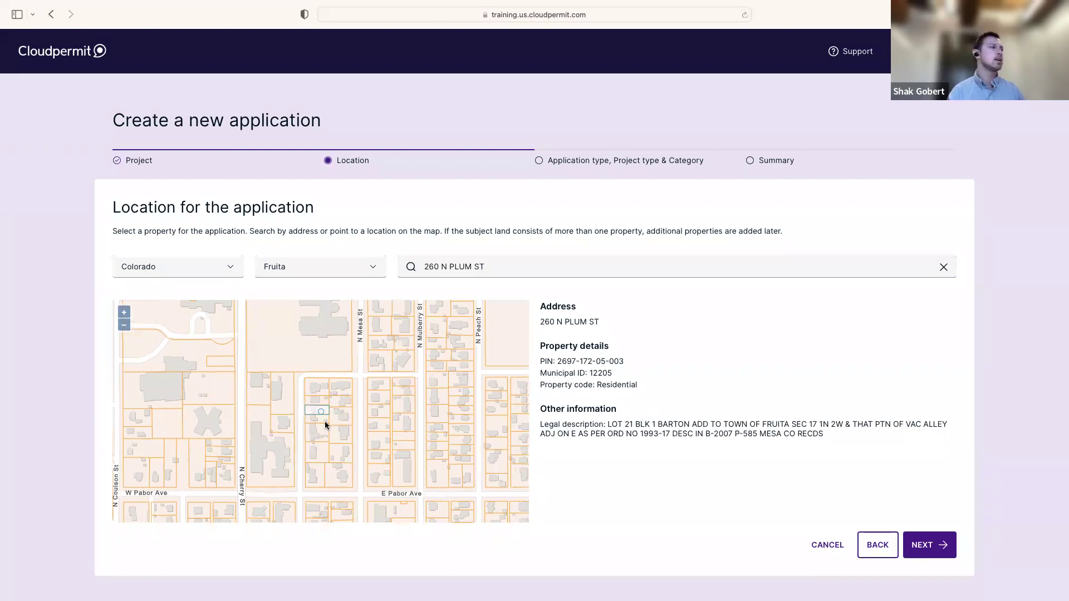
pyautogui.moveTo(297, 420); pyautogui.dragTo(301, 415)
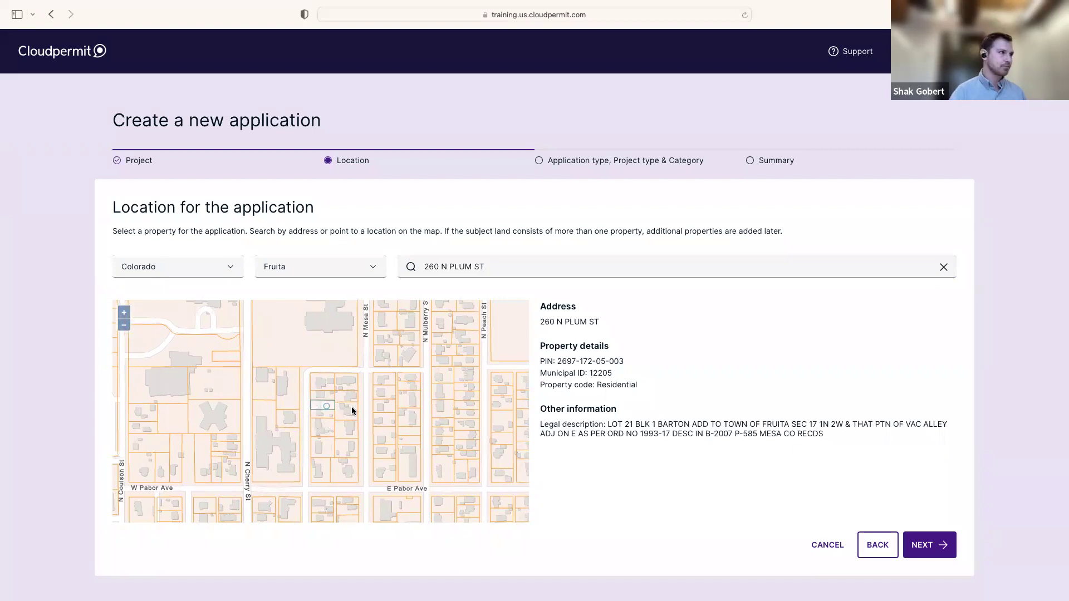
pyautogui.moveTo(329, 395); pyautogui.dragTo(327, 423)
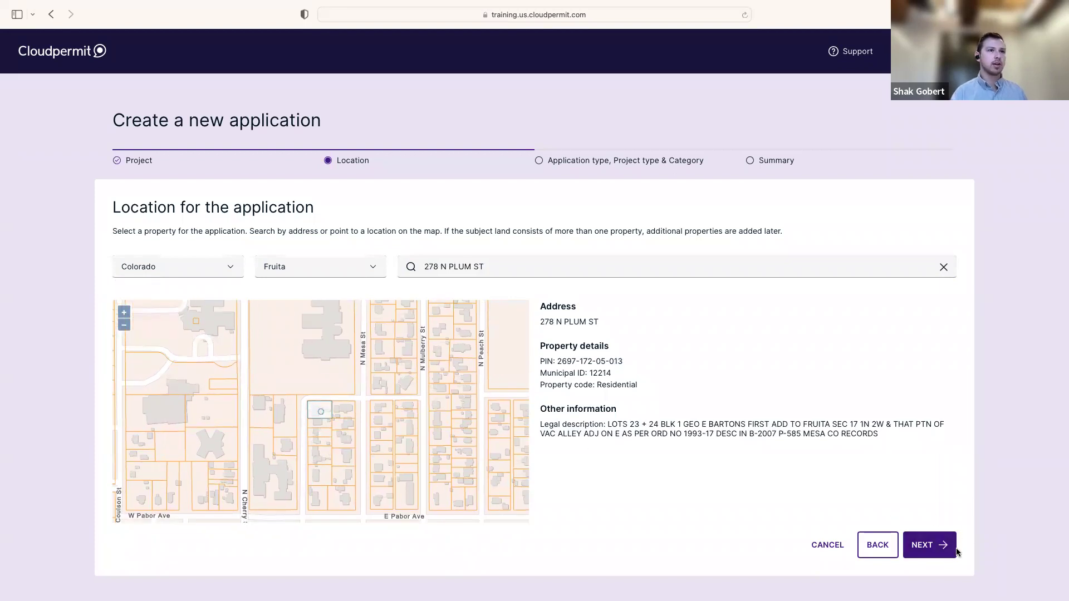
pyautogui.click(937, 552)
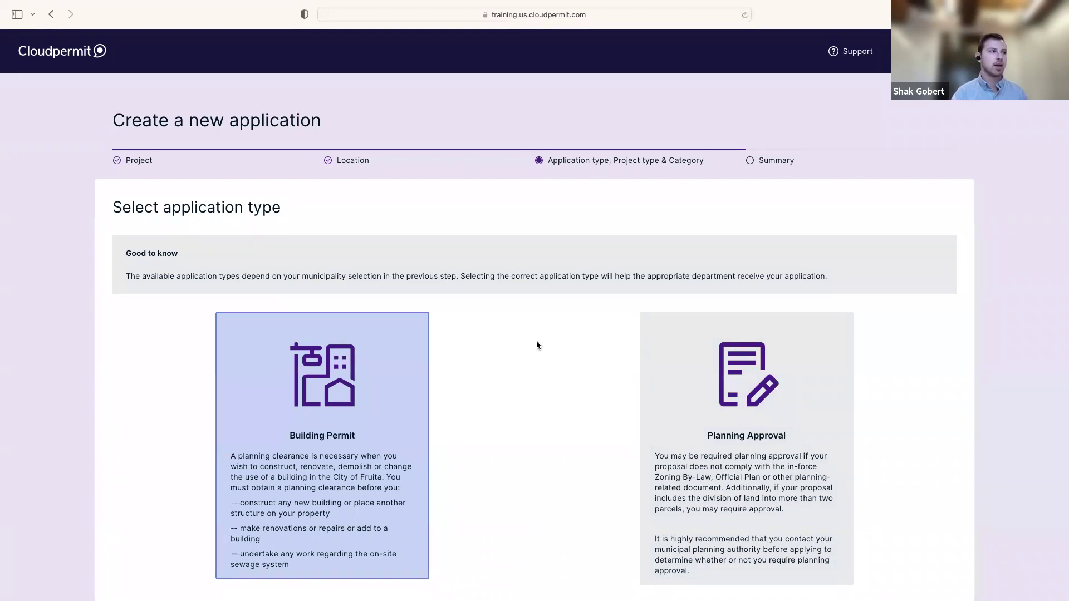
# Scroll down to view the Building Permit and Planning Approval cards
pyautogui.scroll(-1, 536, 347)
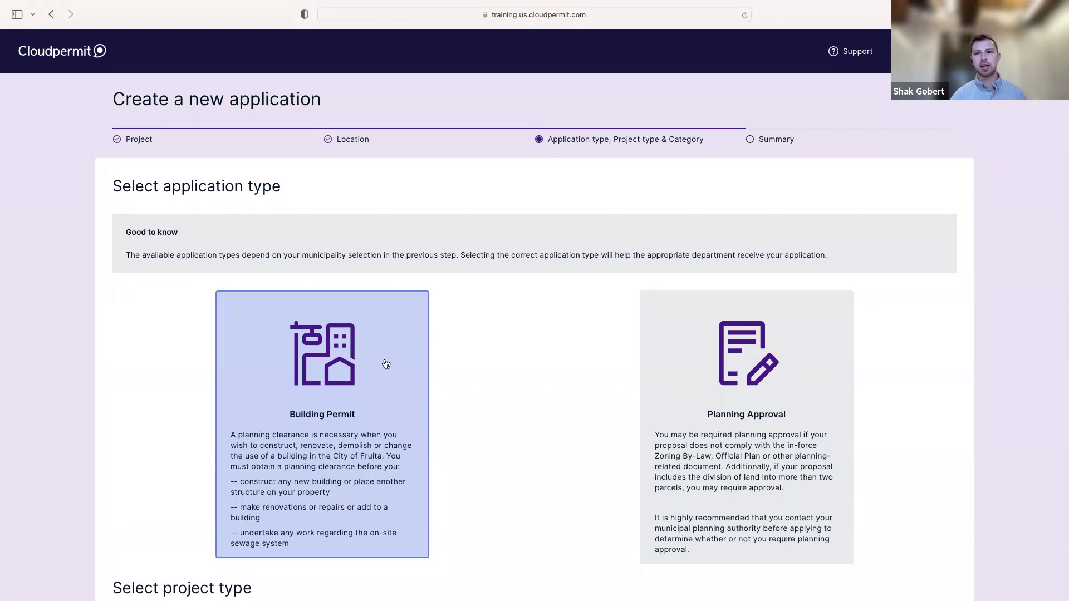
pyautogui.scroll(-3, 400, 362)
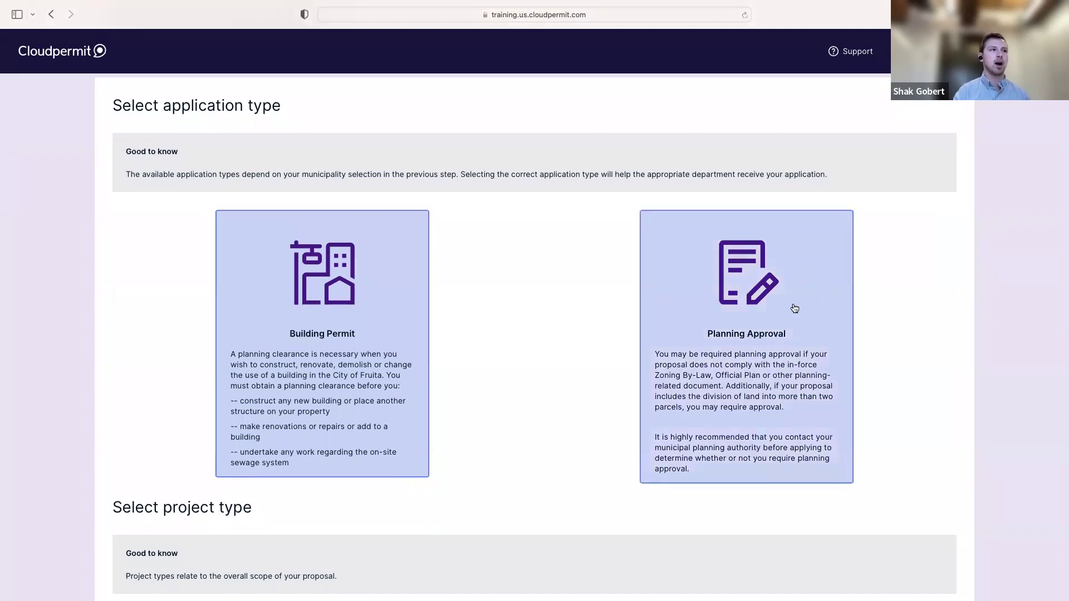
# Try Planning Approval, then switch back to Building Permit and review the category lists
pyautogui.click(766, 360)
pyautogui.click(334, 312)
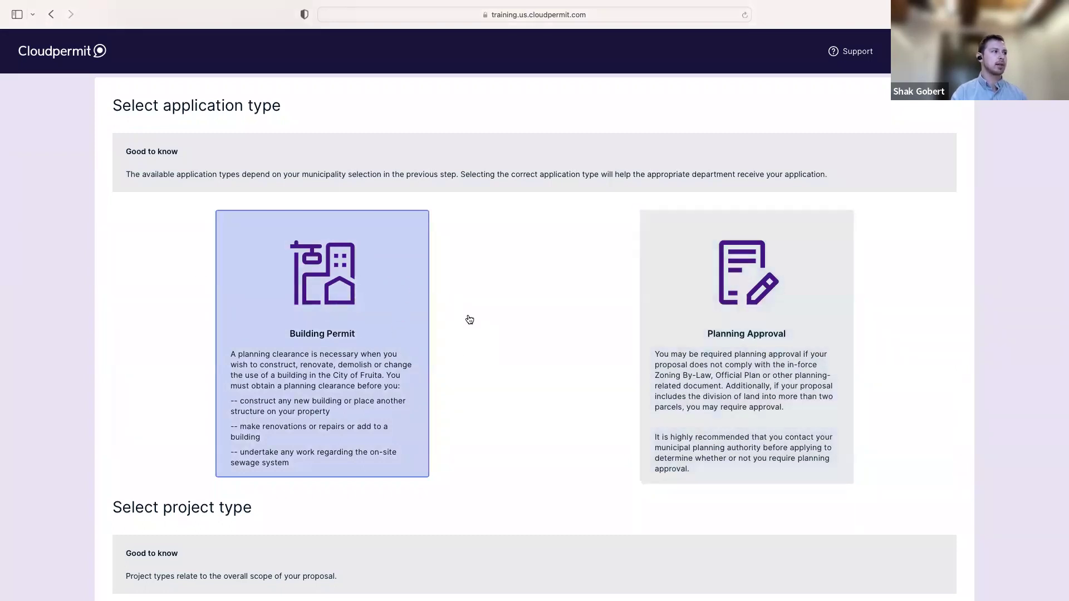
pyautogui.scroll(-5, 467, 318)
pyautogui.scroll(-10, 467, 320)
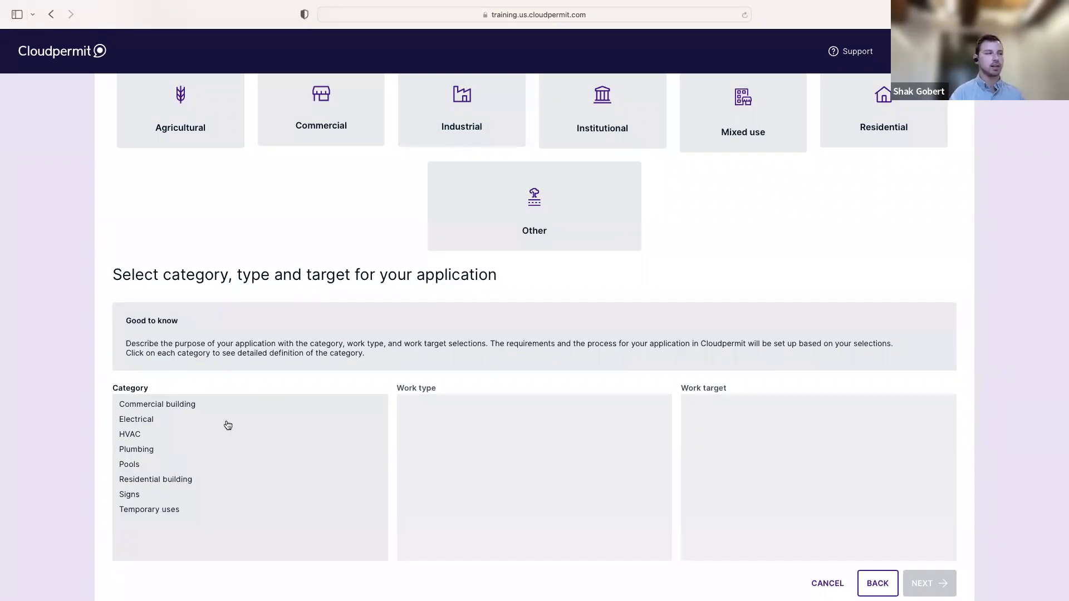
pyautogui.scroll(4, 418, 341)
pyautogui.scroll(6, 418, 342)
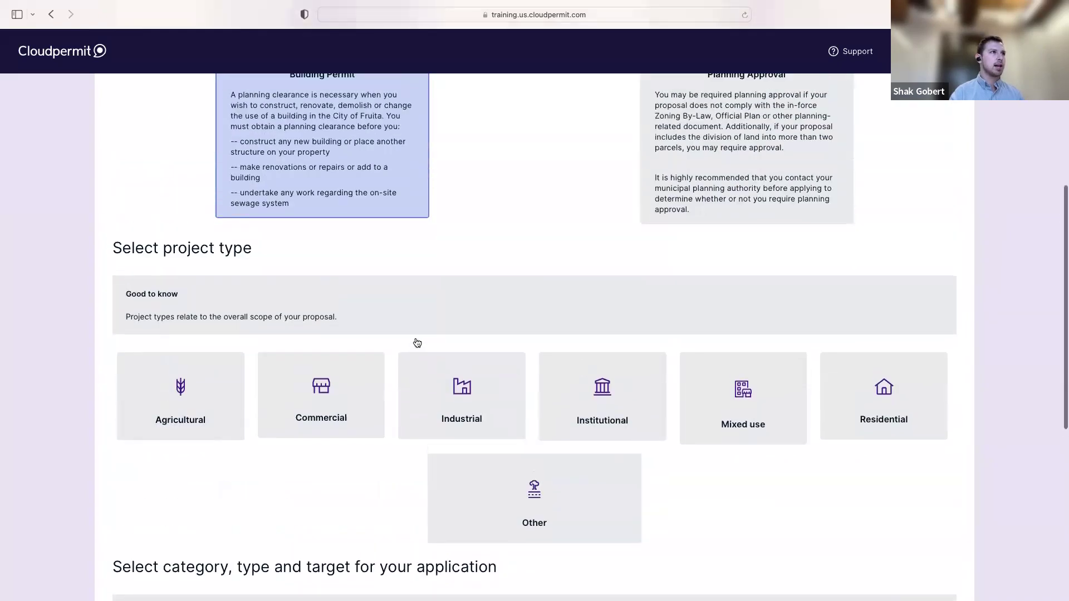
pyautogui.click(724, 239)
pyautogui.scroll(-8, 407, 340)
pyautogui.scroll(-2, 407, 341)
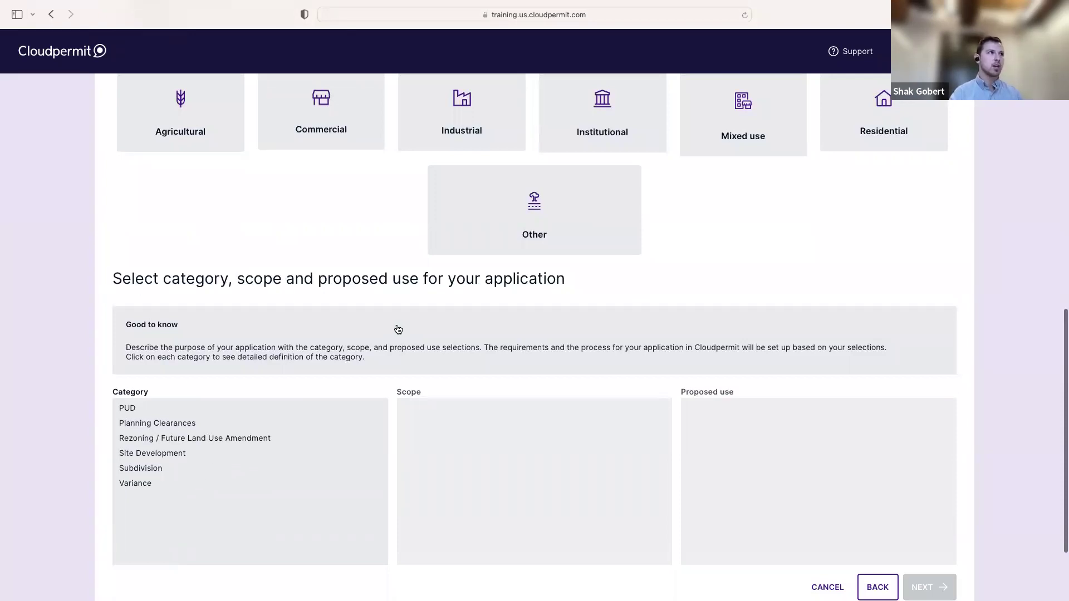
pyautogui.scroll(6, 396, 329)
pyautogui.scroll(4, 389, 333)
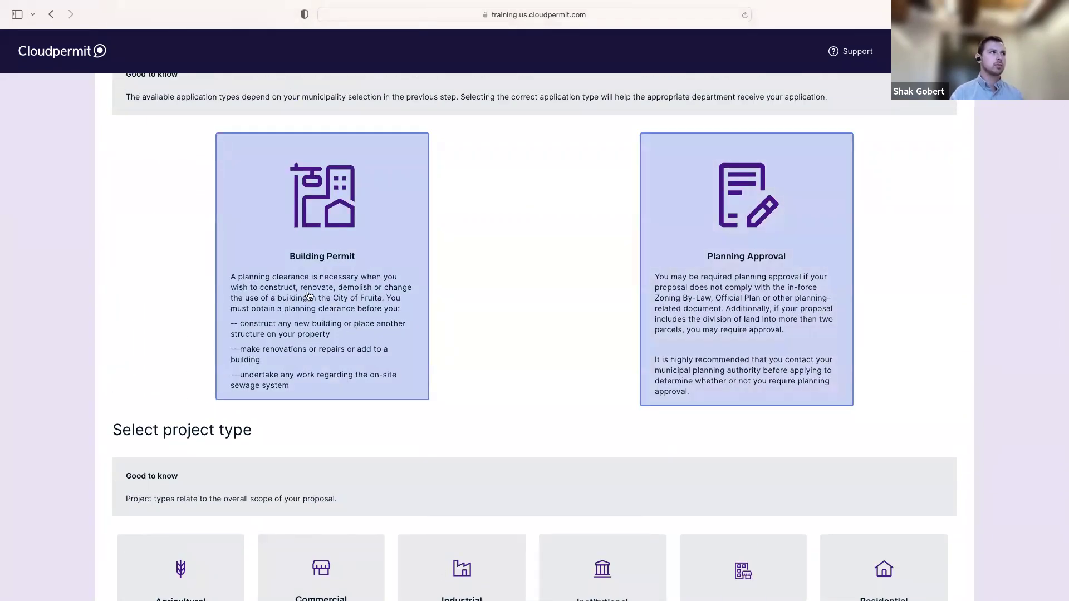
pyautogui.scroll(-10, 454, 357)
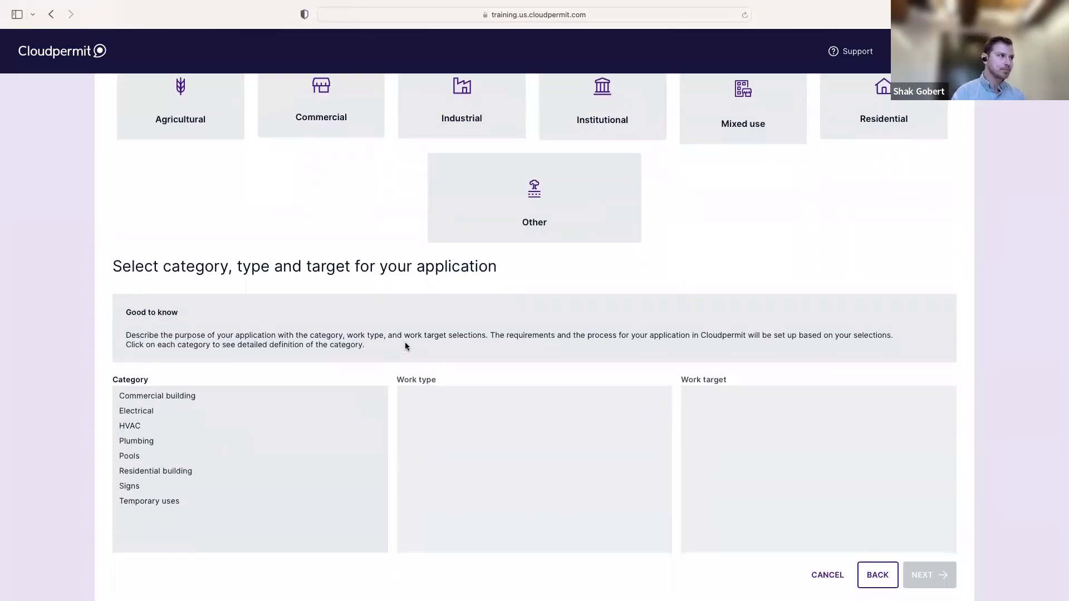
pyautogui.scroll(-1, 398, 348)
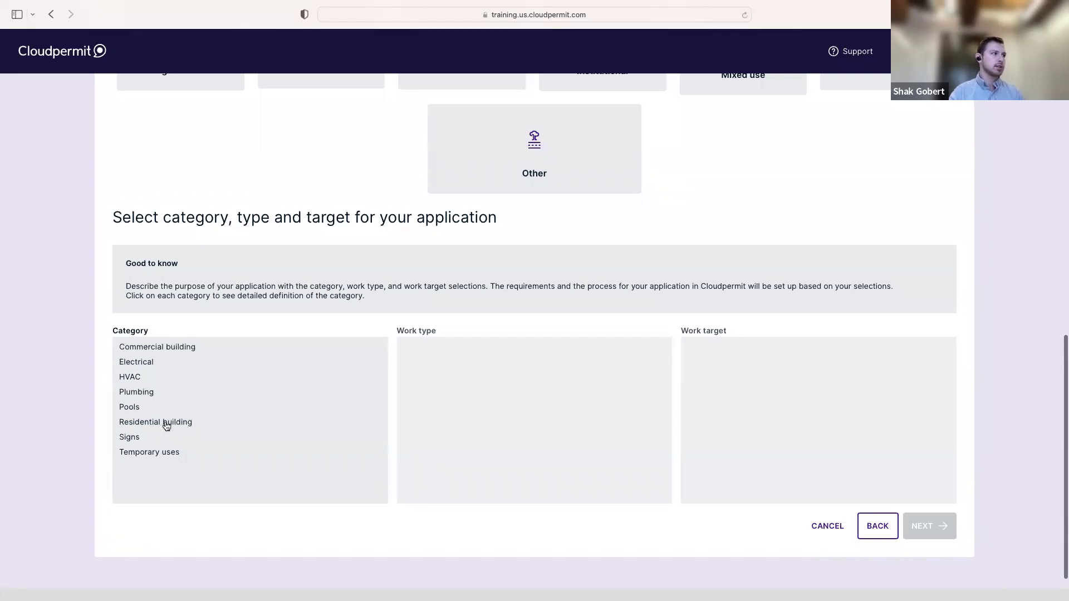
# Choose Residential building, try Repair and Addition work types, then settle on New
pyautogui.click(165, 425)
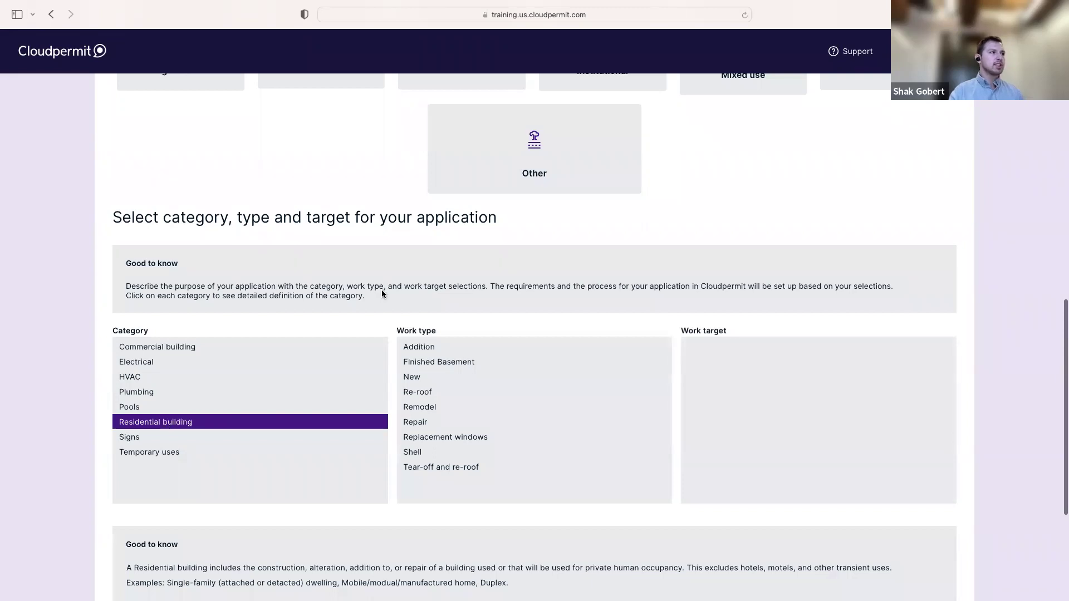
pyautogui.scroll(-2, 382, 292)
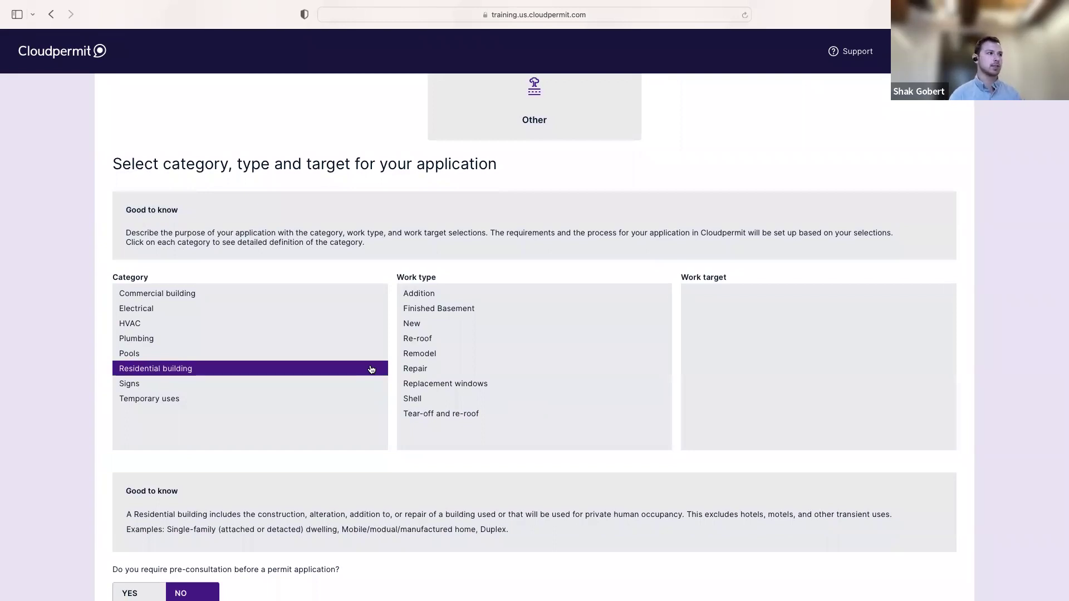
pyautogui.click(436, 329)
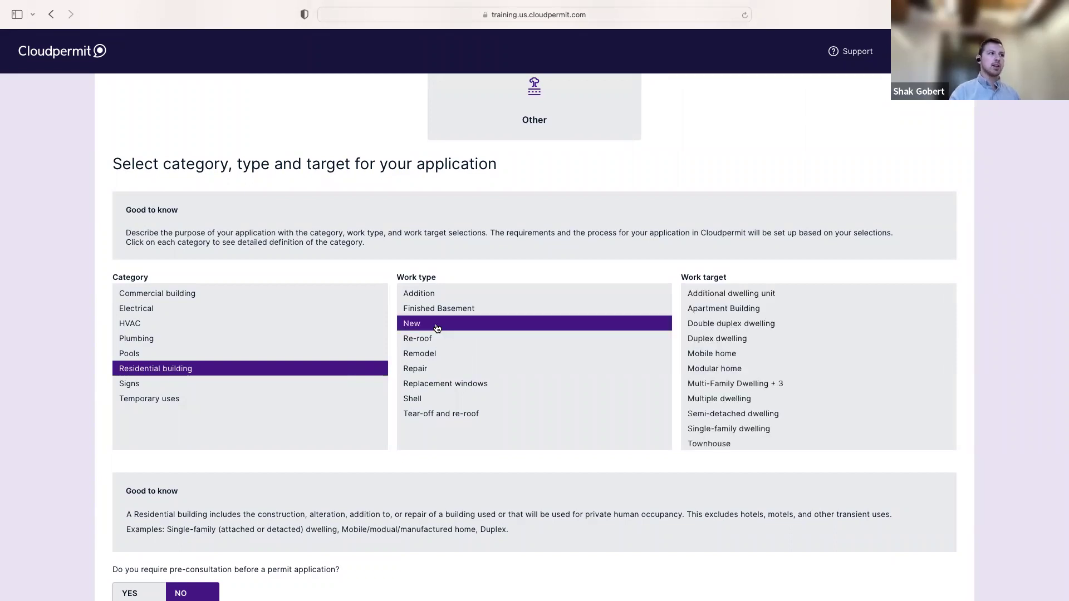
pyautogui.click(449, 368)
pyautogui.click(446, 299)
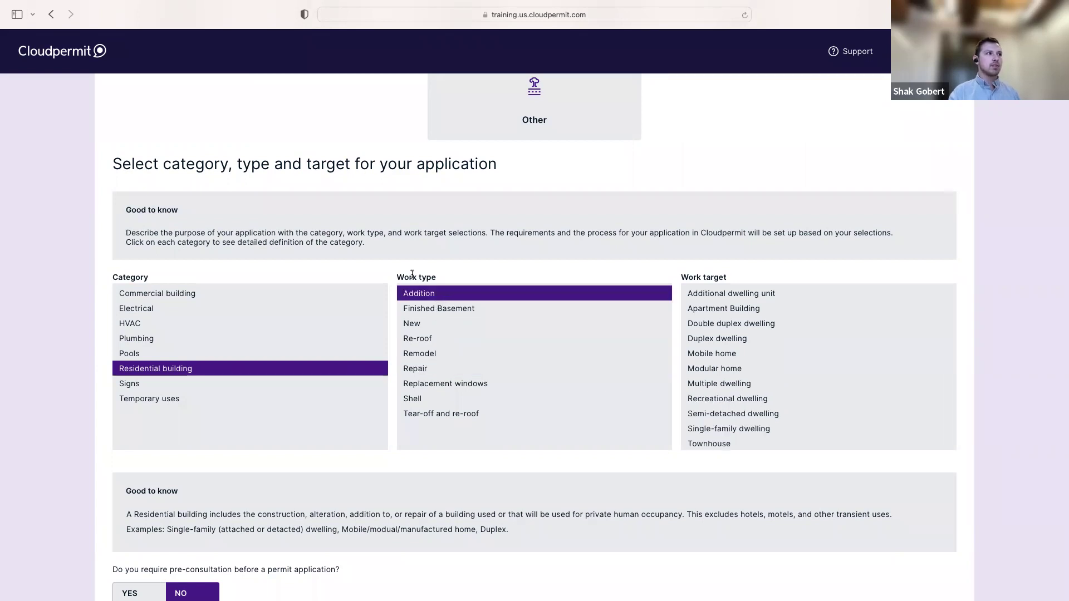
pyautogui.click(433, 327)
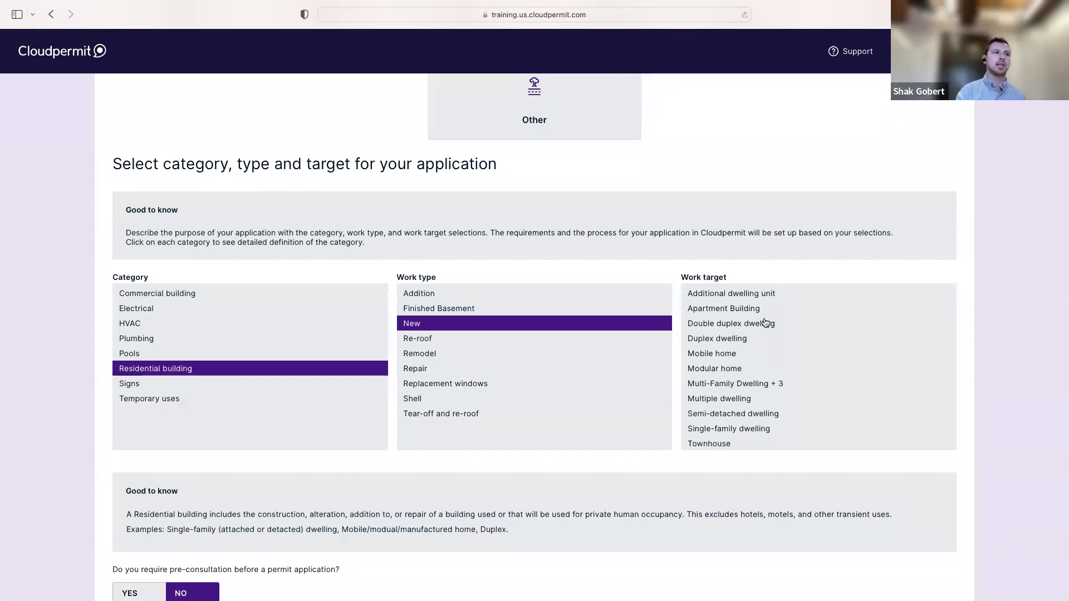
pyautogui.scroll(-1, 761, 328)
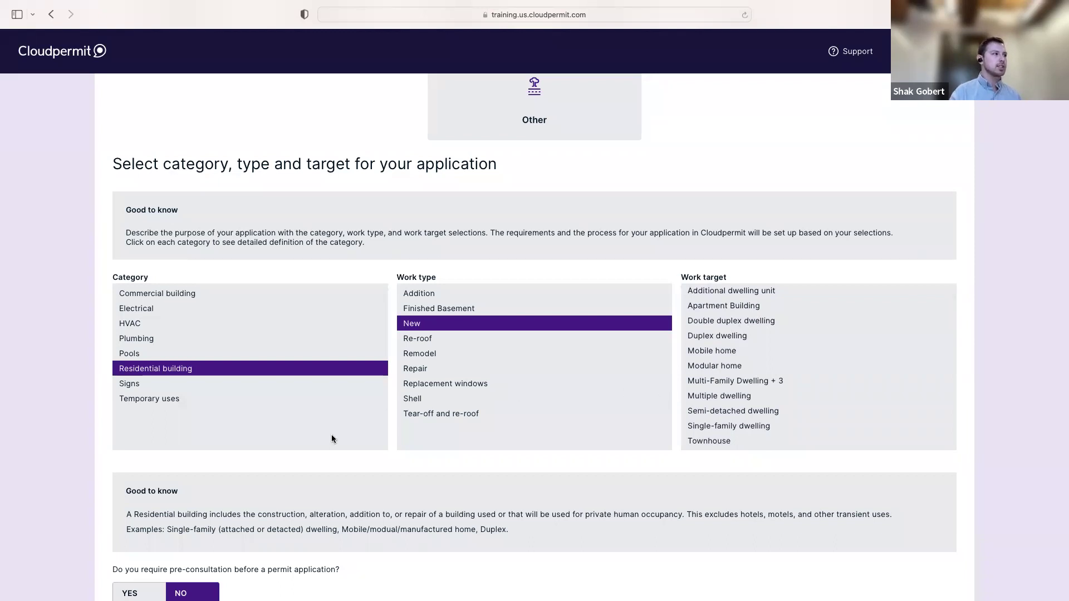
pyautogui.scroll(-1, 332, 434)
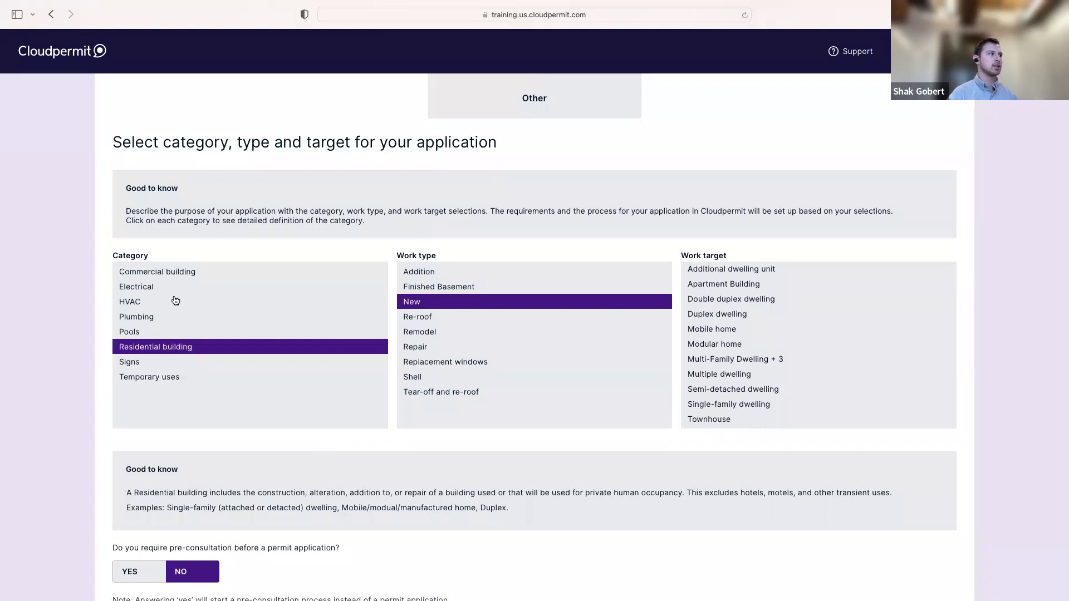
# Compare the Commercial building and Signs categories, then reselect Residential building
pyautogui.click(184, 273)
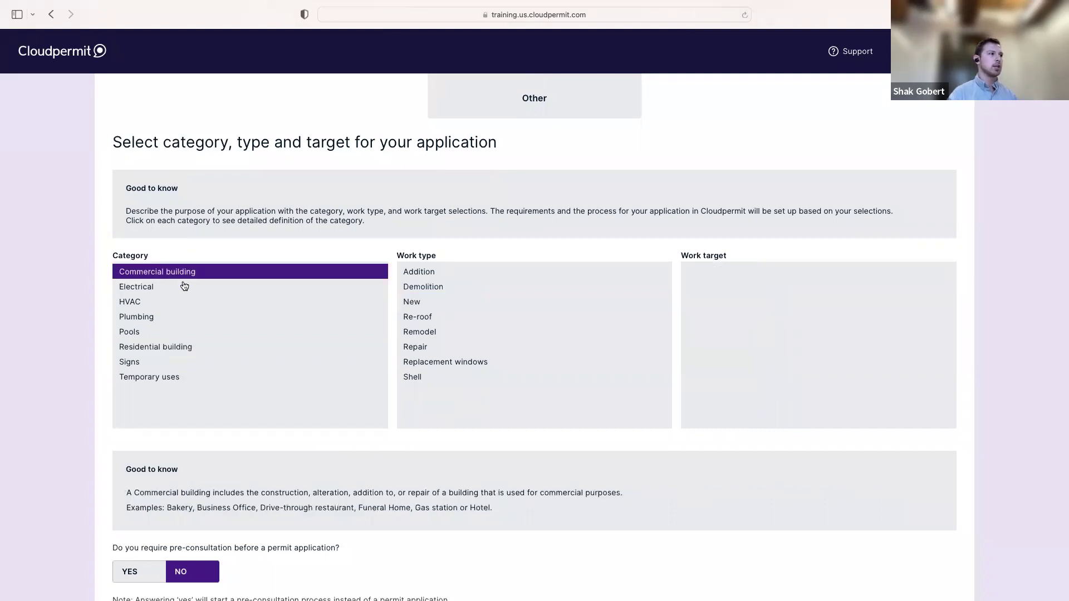
pyautogui.click(160, 365)
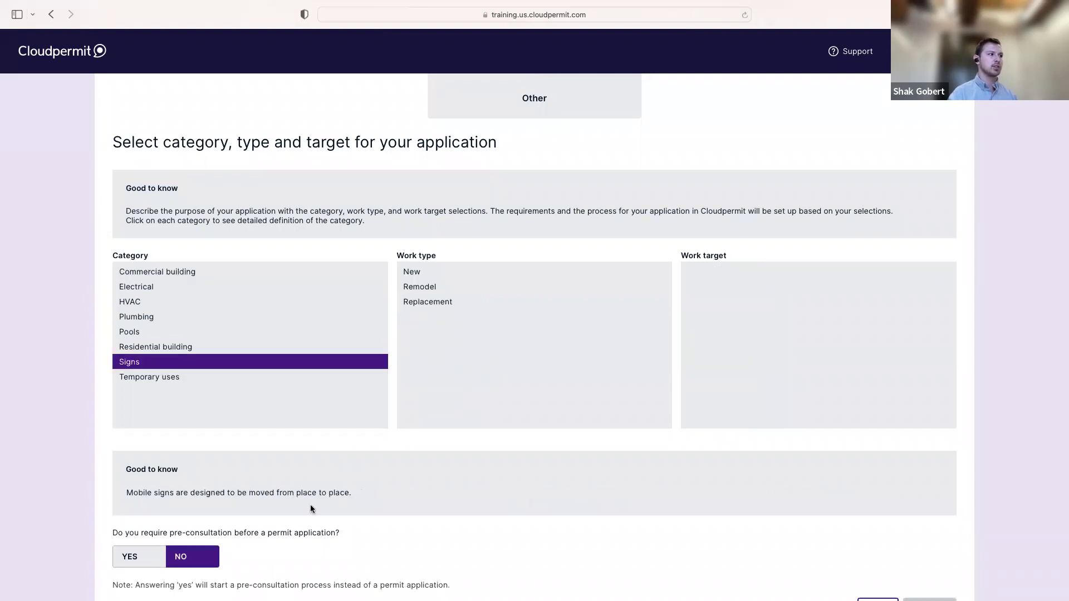
pyautogui.click(182, 346)
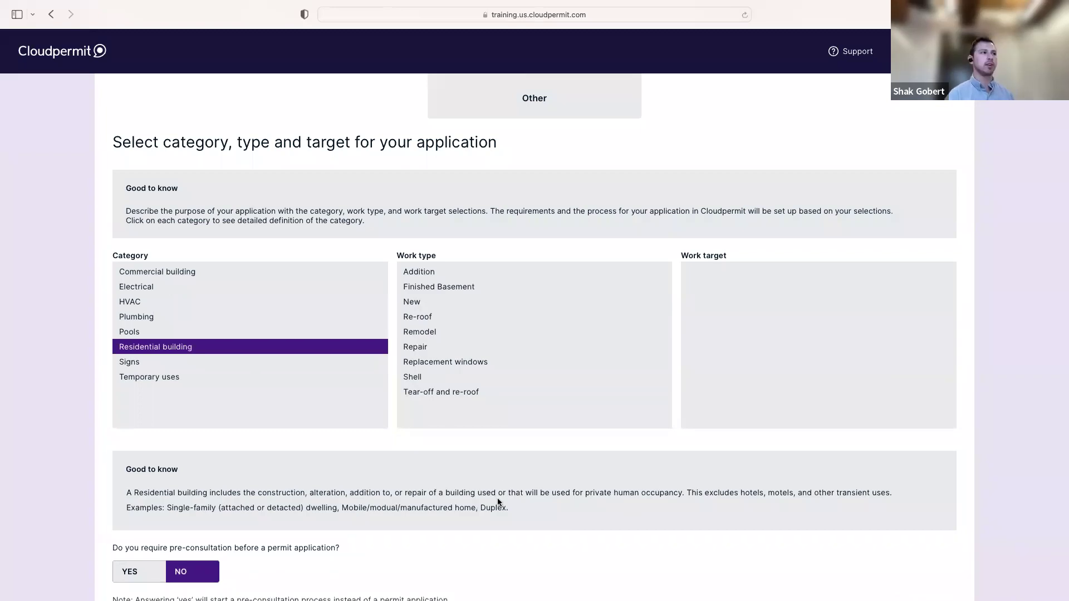
# Choose New as the work type and Single-family dwelling as the work target
pyautogui.click(481, 302)
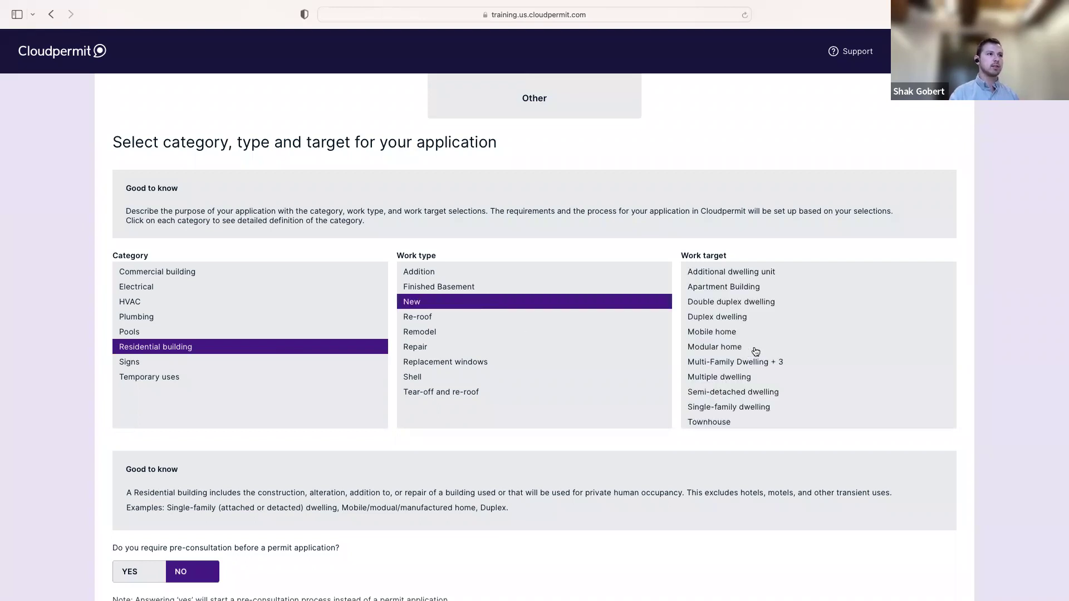
pyautogui.scroll(-1, 791, 407)
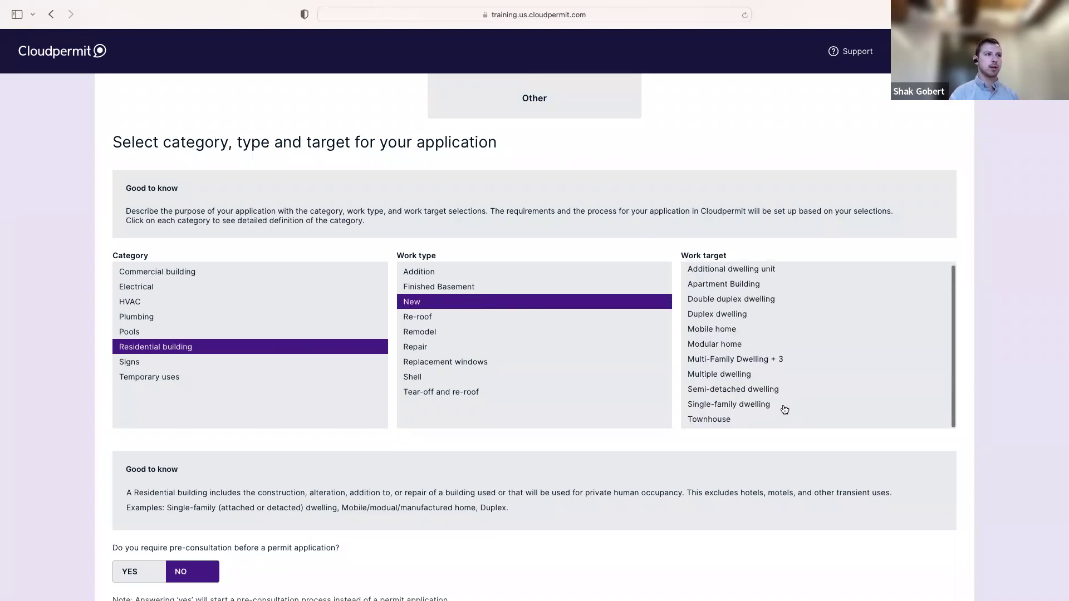
pyautogui.click(782, 406)
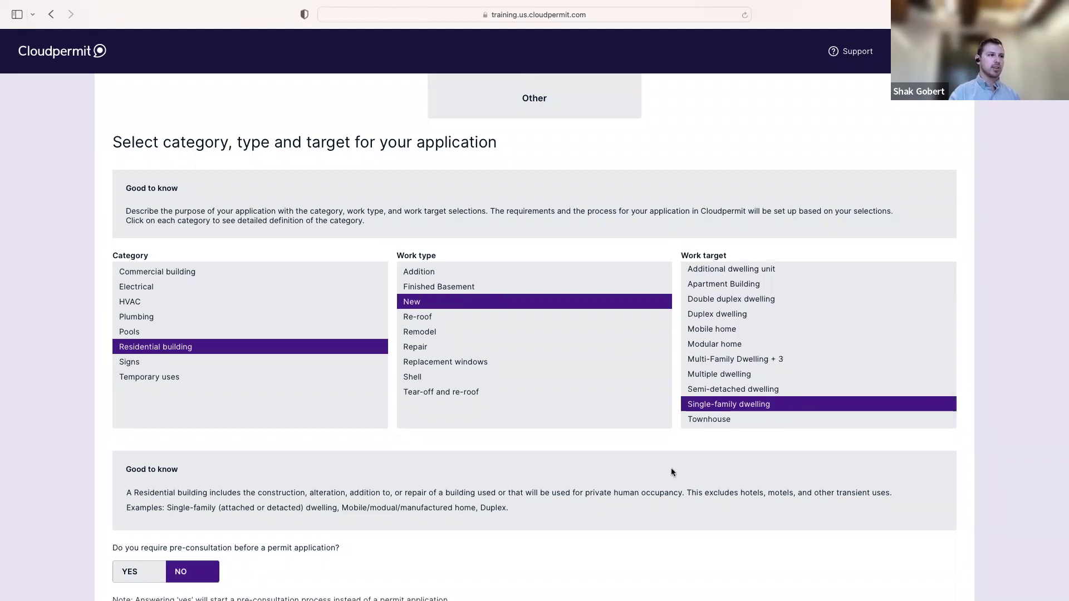
pyautogui.scroll(-3, 655, 457)
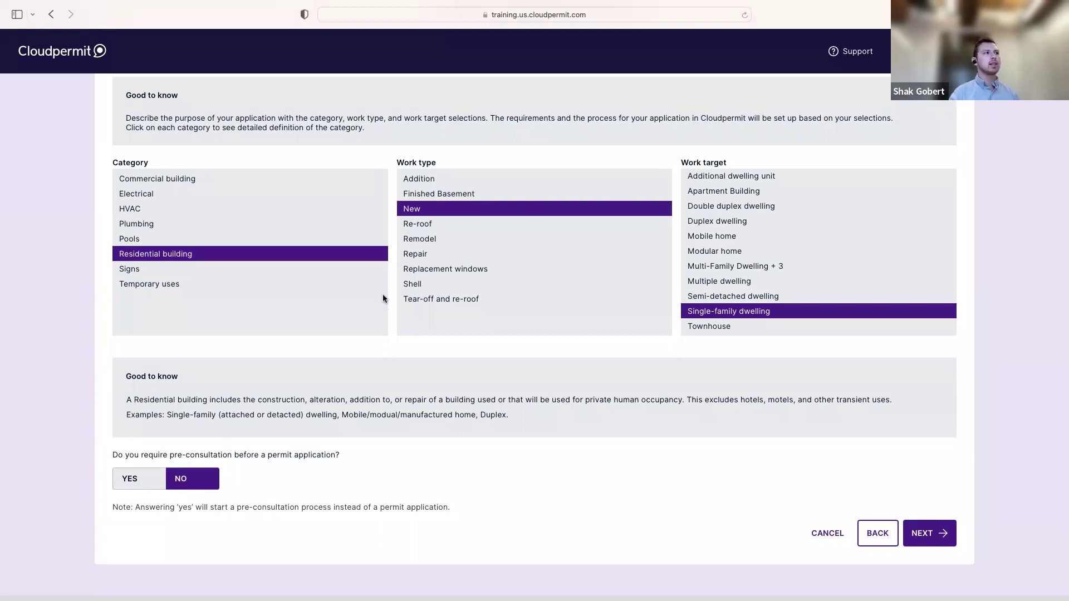
pyautogui.scroll(1, 388, 292)
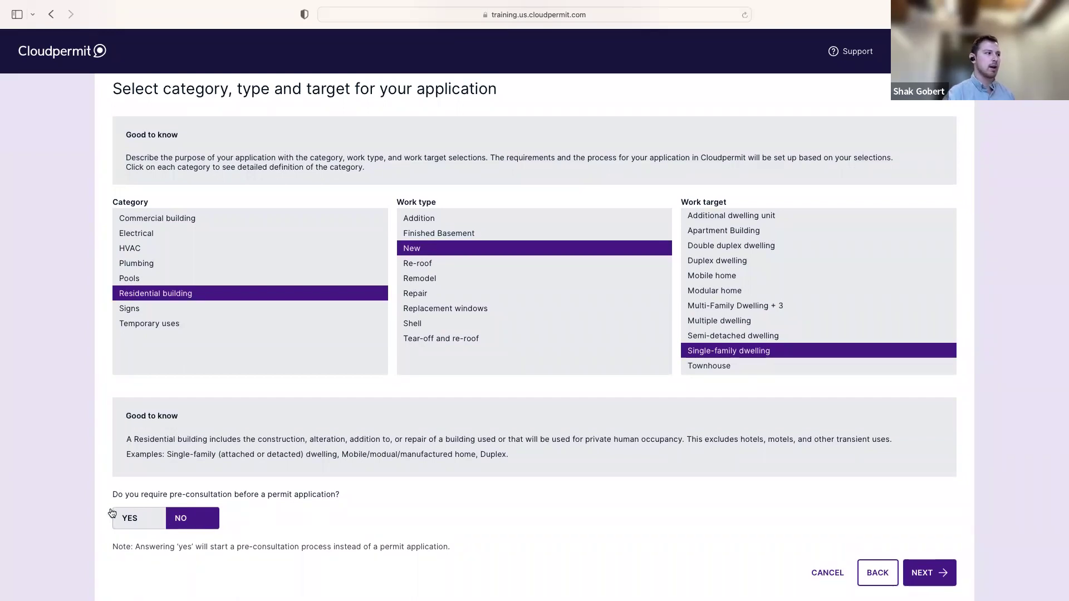
# Switch the pre-consultation answer from Yes to No and scroll to the Next button
pyautogui.click(137, 522)
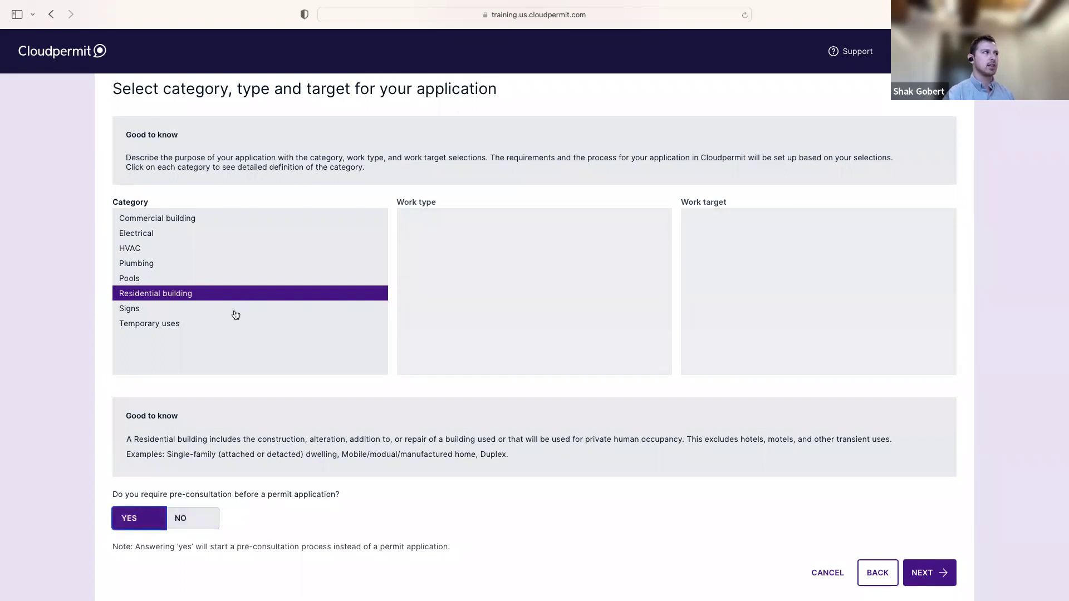
pyautogui.click(206, 524)
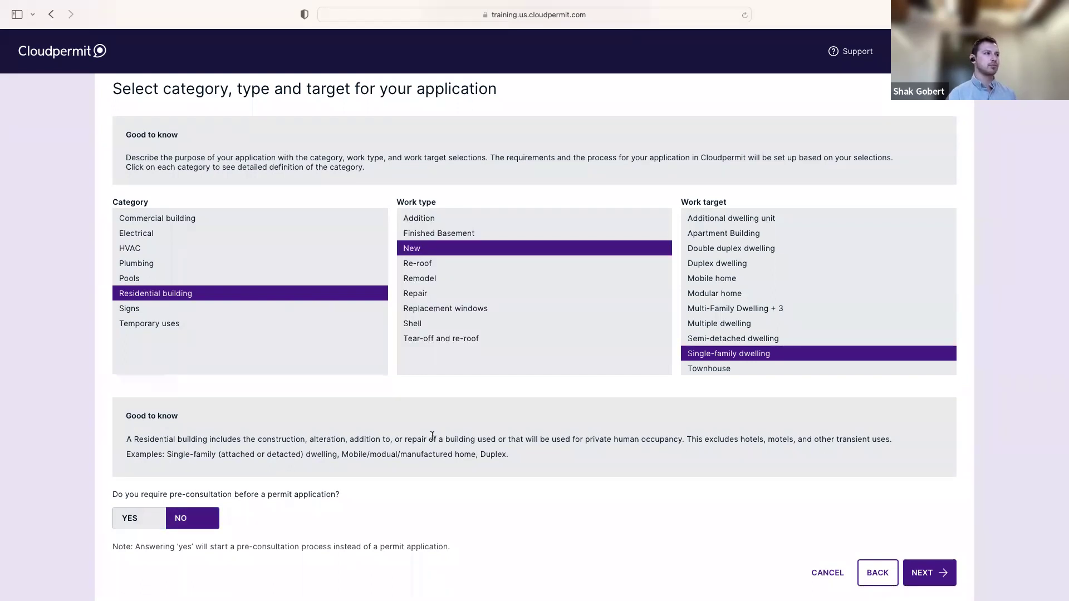
pyautogui.scroll(-2, 885, 467)
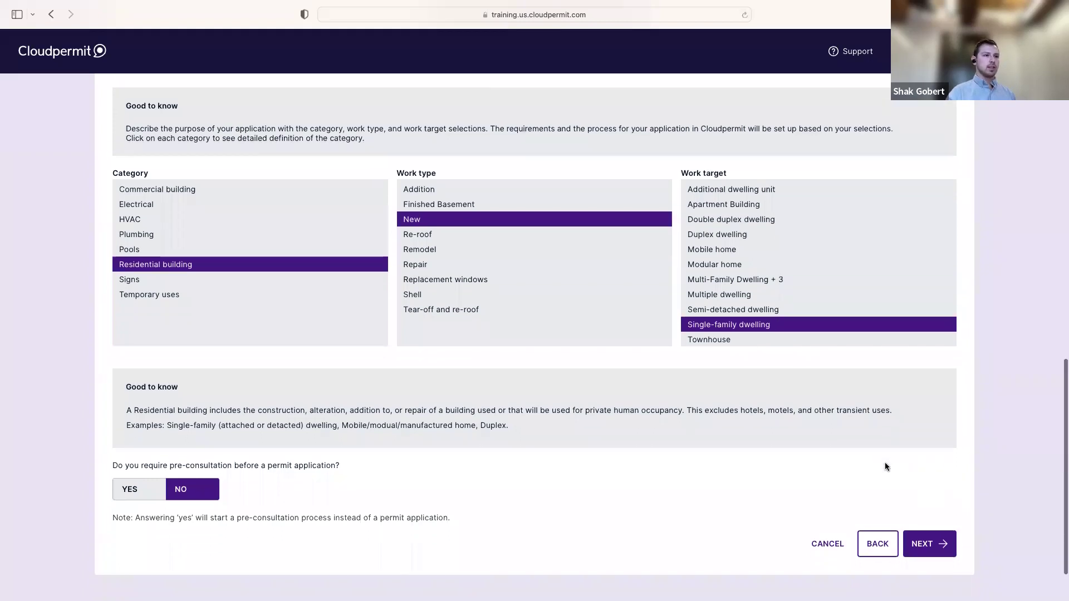
# Advance to Summary, go back to recheck the category choices, then return to Summary
pyautogui.click(940, 532)
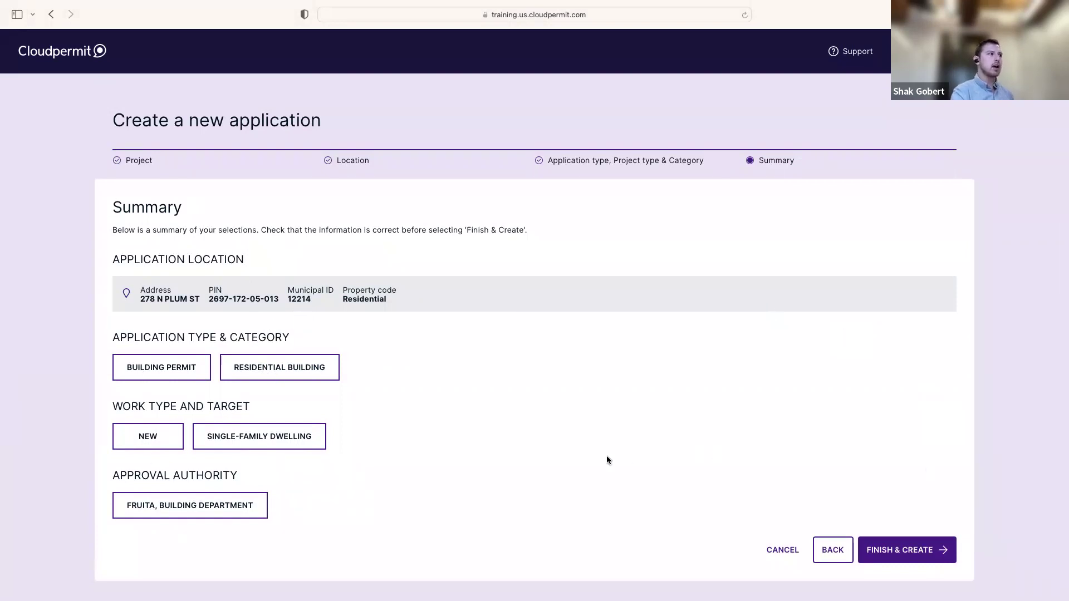
pyautogui.scroll(-1, 607, 460)
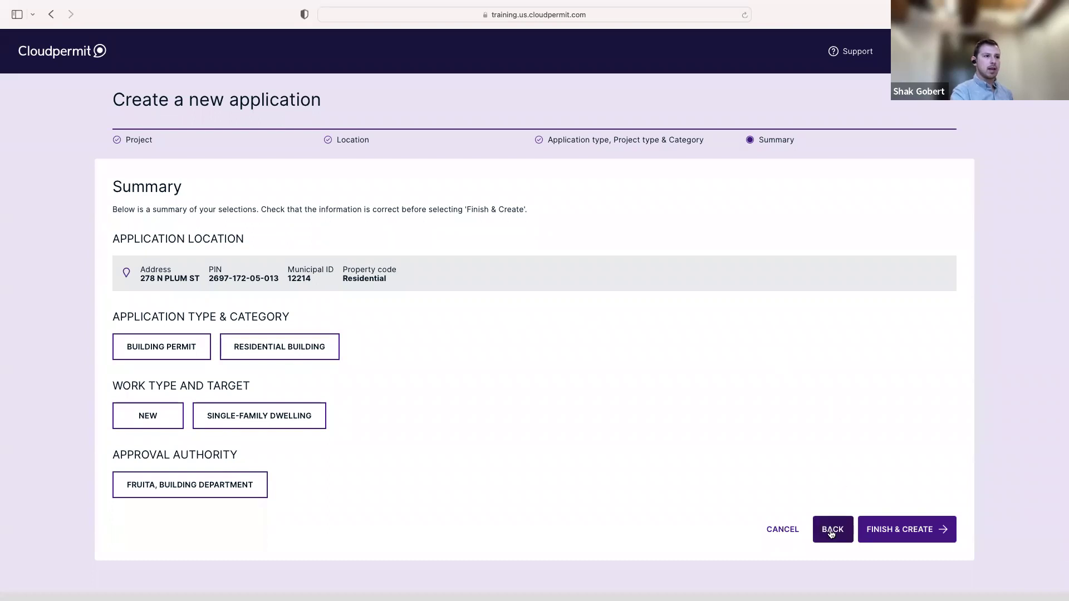
pyautogui.click(831, 530)
pyautogui.scroll(-8, 830, 533)
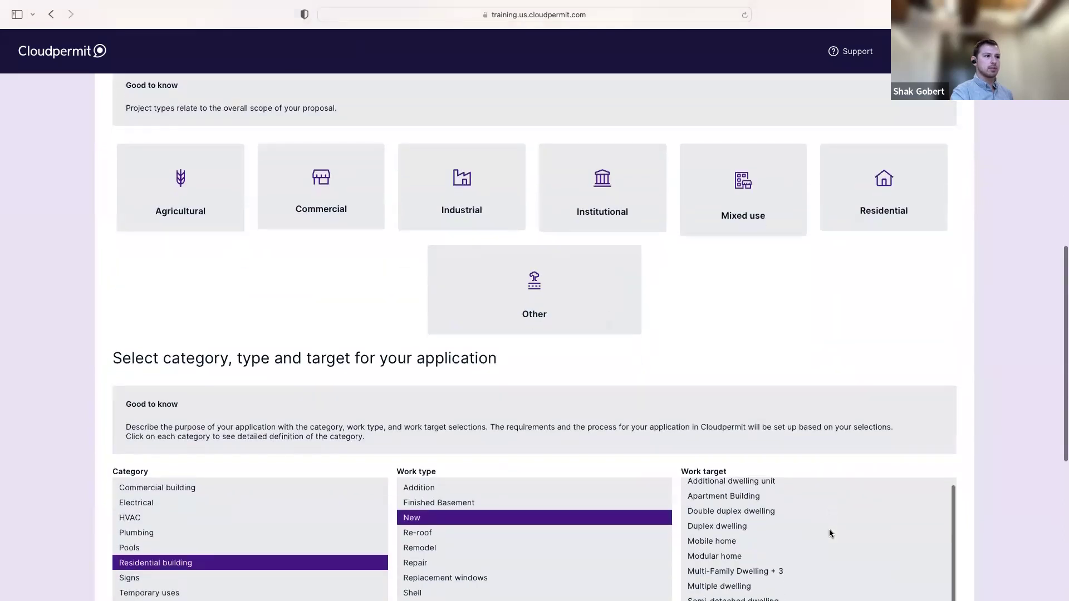
pyautogui.scroll(-4, 830, 534)
pyautogui.scroll(-3, 667, 313)
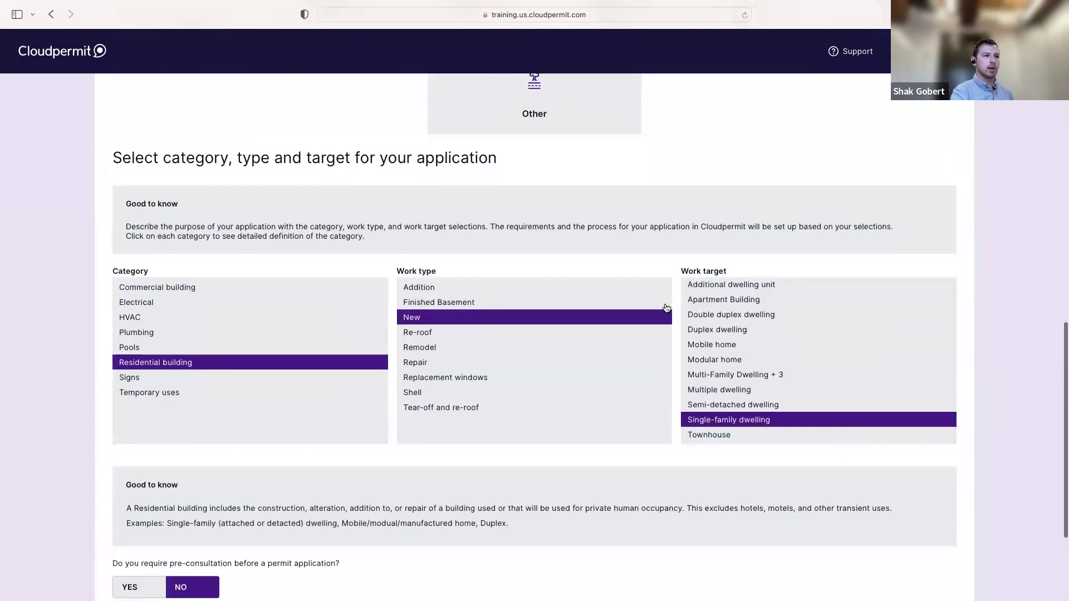
pyautogui.scroll(-3, 667, 308)
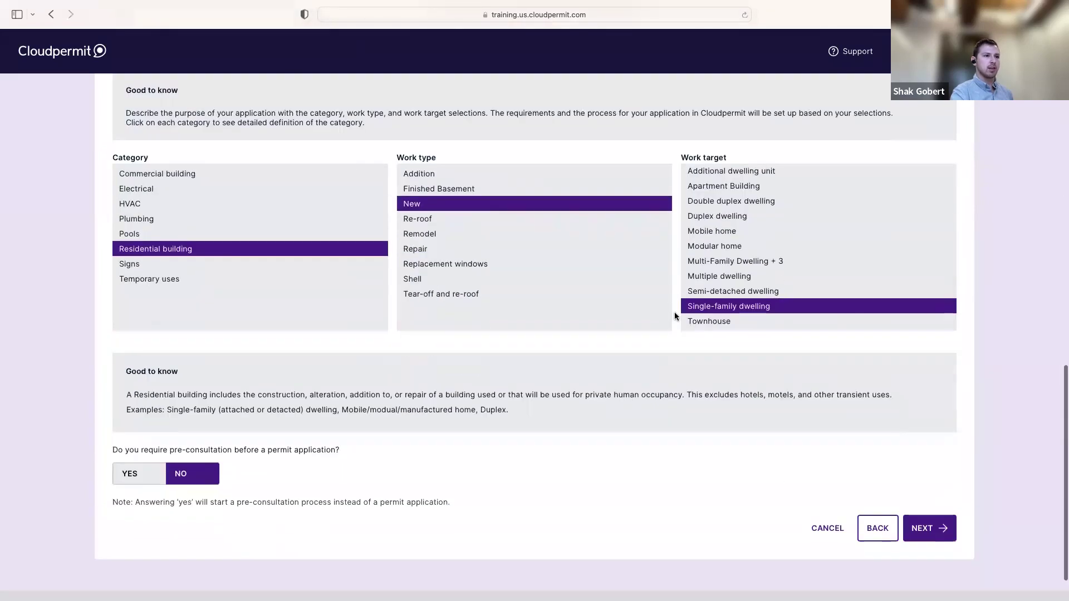
pyautogui.click(940, 539)
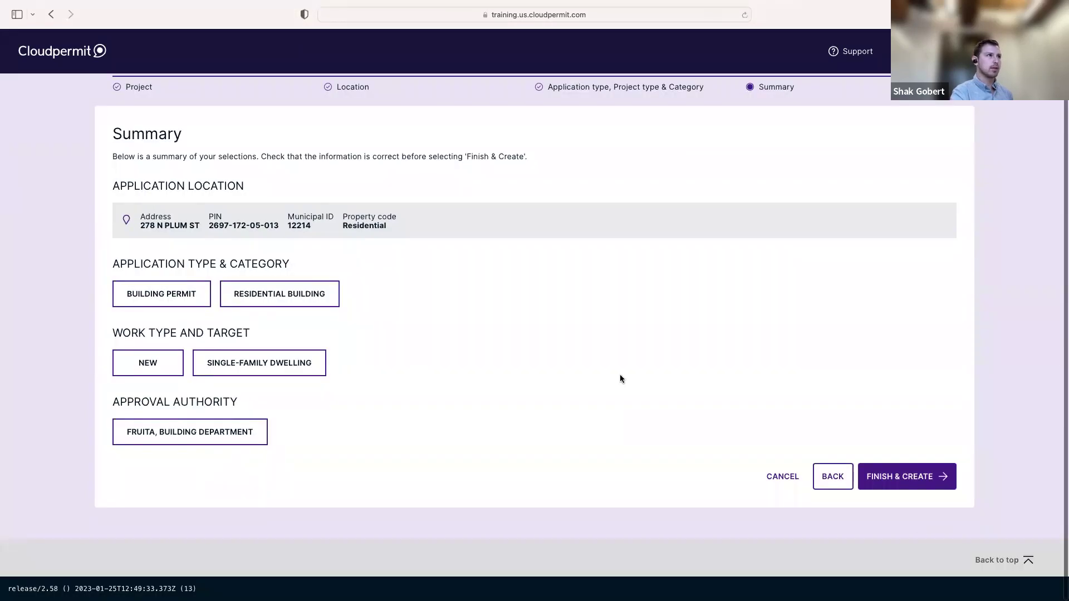
pyautogui.scroll(2, 620, 375)
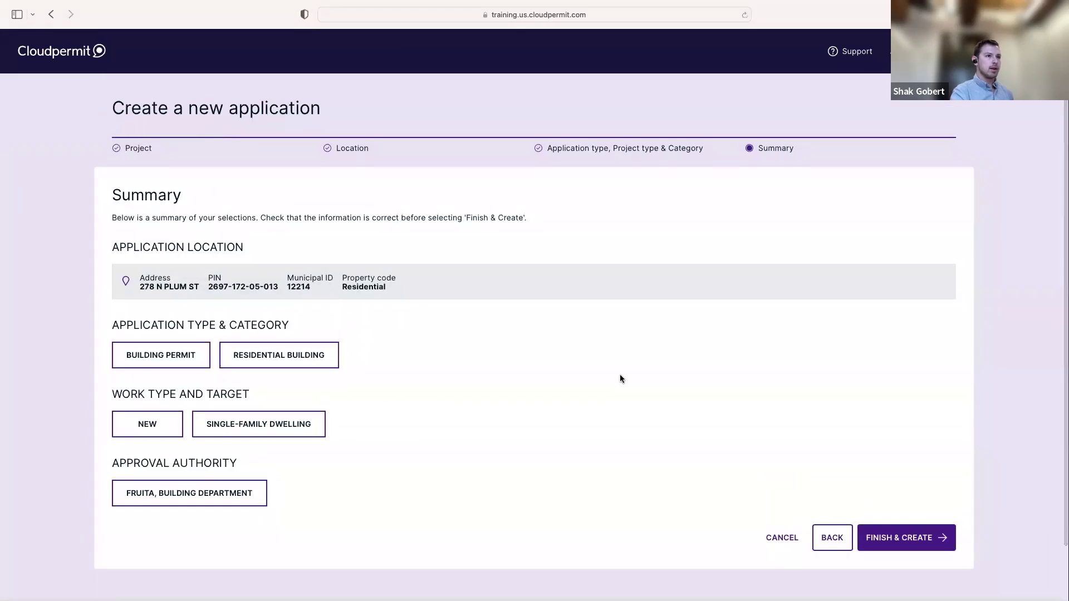
pyautogui.click(911, 539)
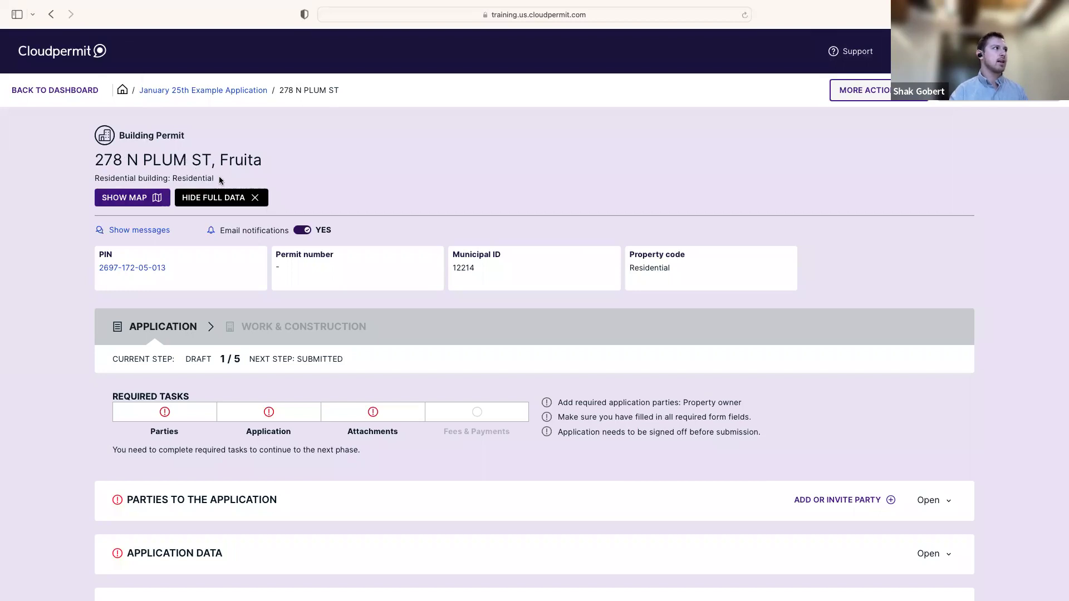
pyautogui.moveTo(217, 178); pyautogui.dragTo(84, 179)
pyautogui.click(162, 150)
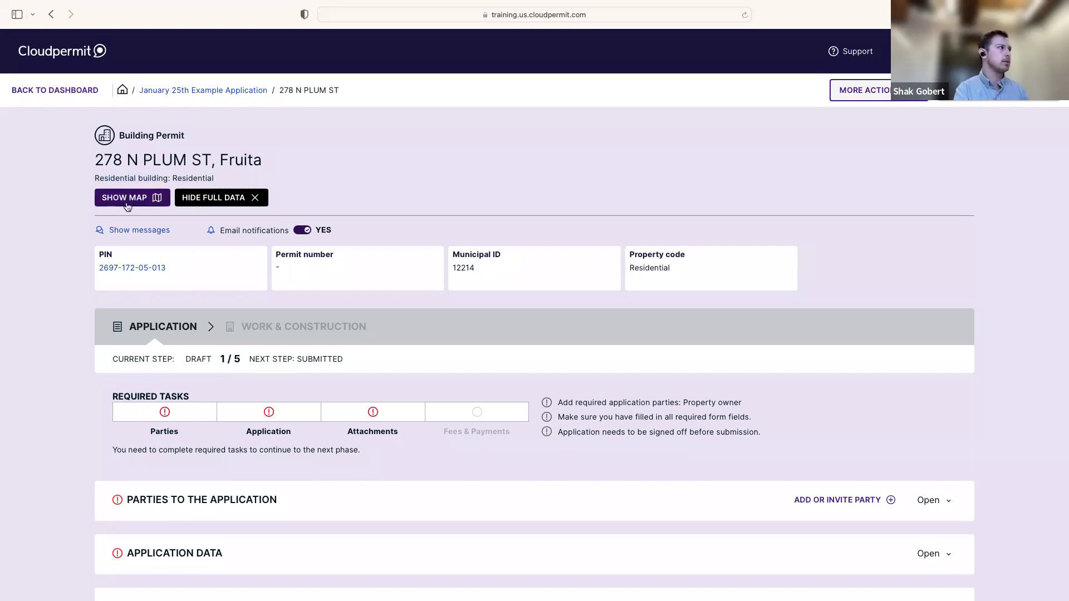
pyautogui.click(127, 206)
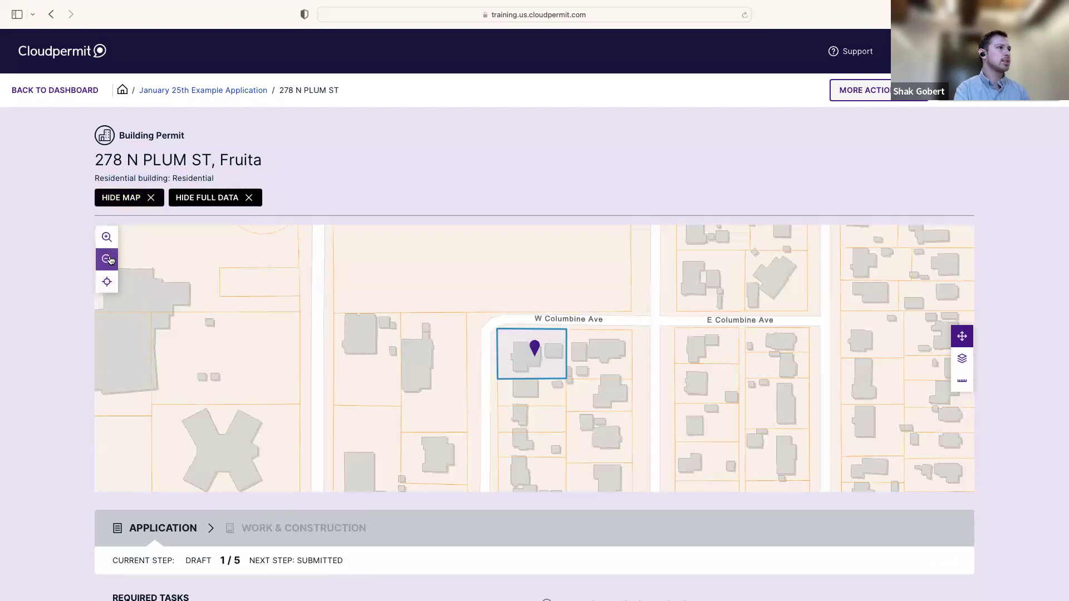
pyautogui.click(107, 259)
pyautogui.click(107, 260)
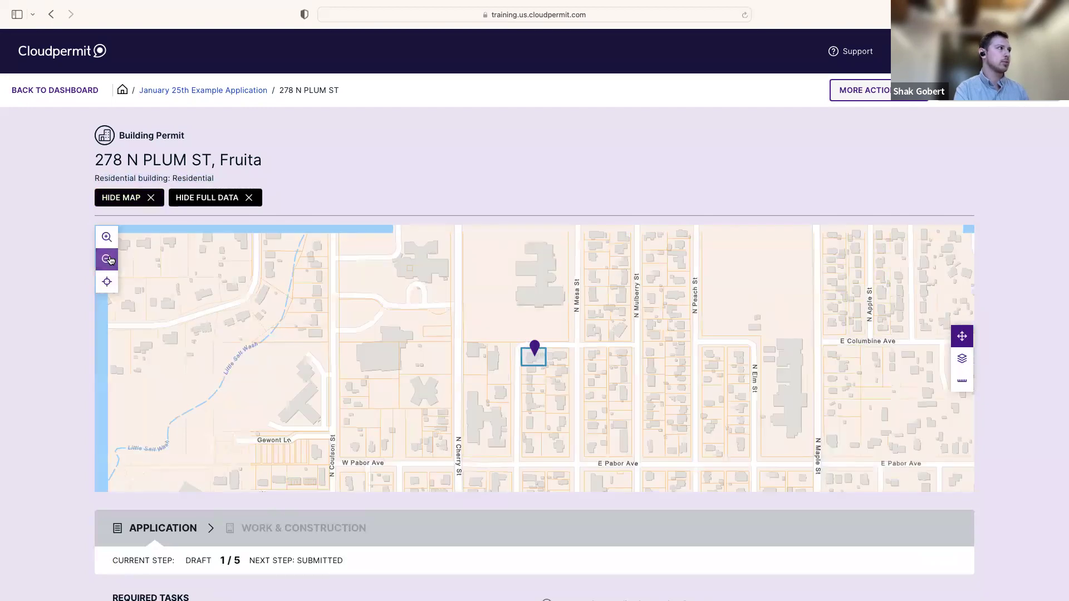
pyautogui.click(107, 237)
pyautogui.click(107, 237)
pyautogui.click(106, 237)
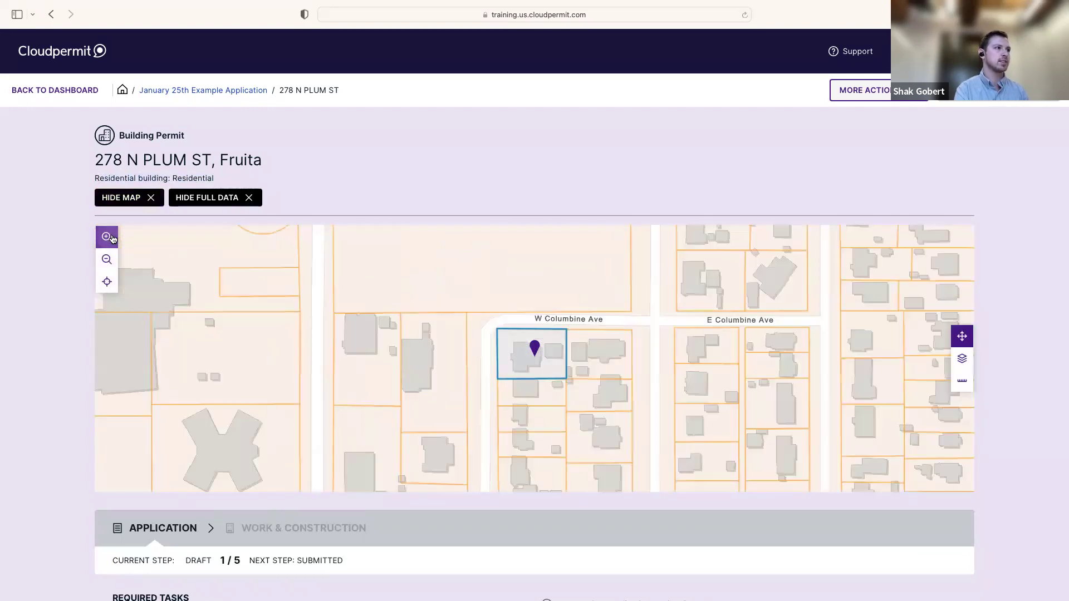
pyautogui.click(120, 199)
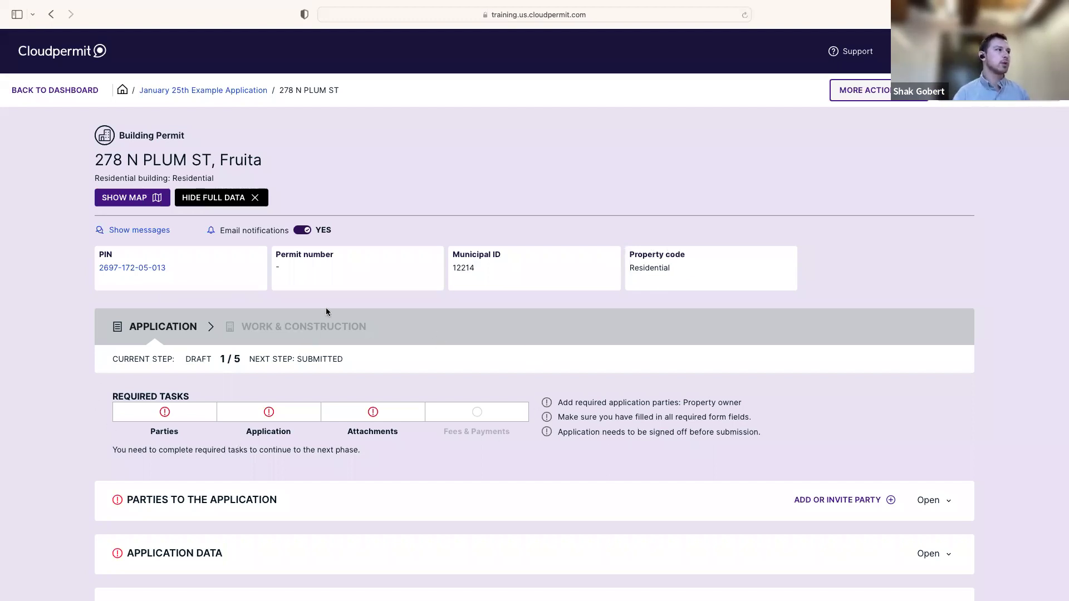
pyautogui.scroll(-1, 214, 341)
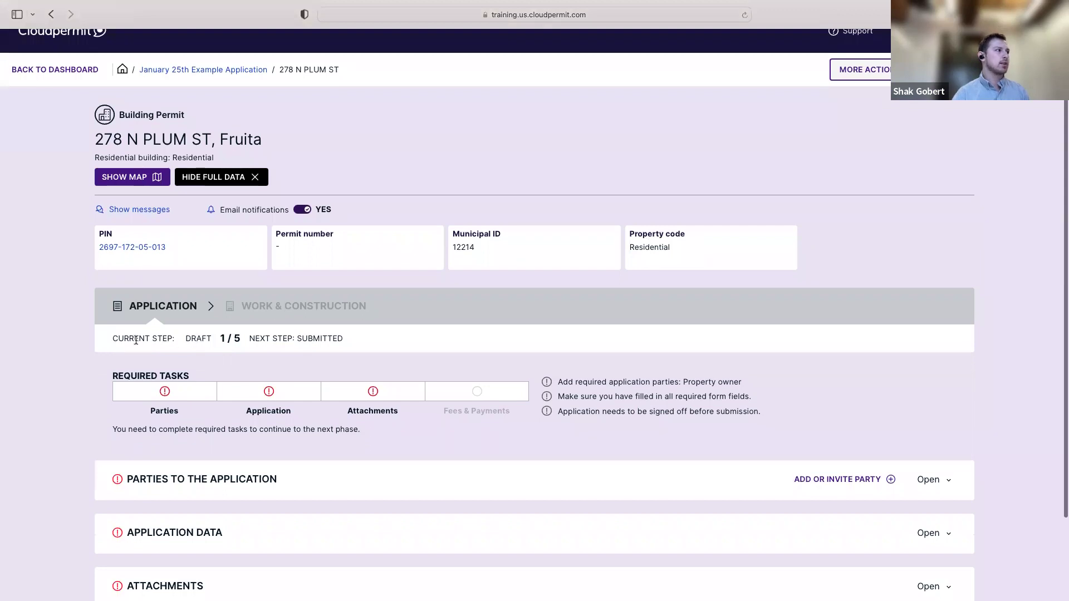
pyautogui.moveTo(112, 338); pyautogui.dragTo(174, 340)
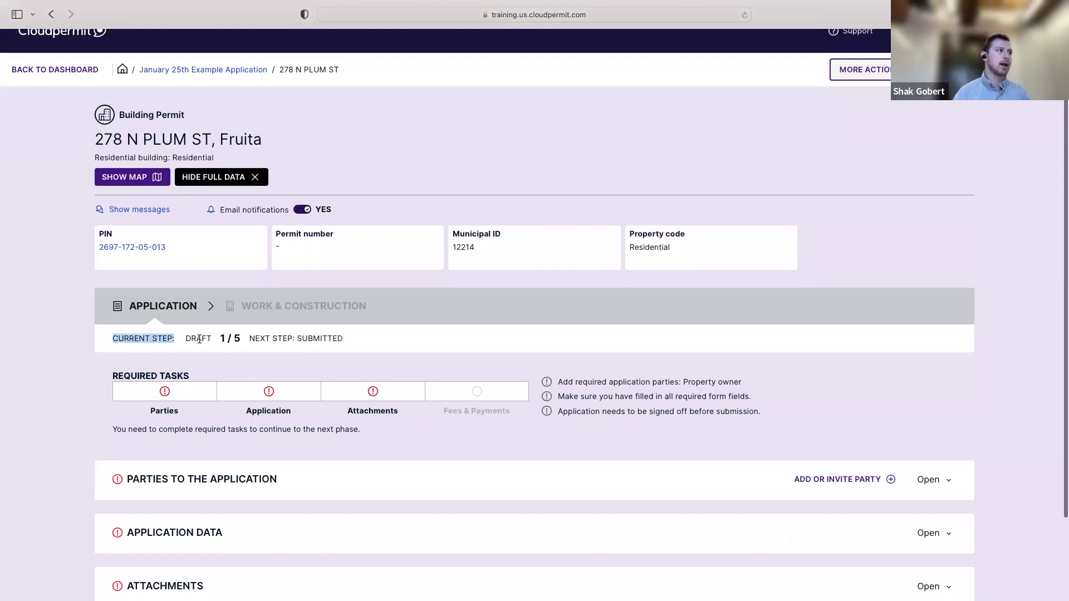
pyautogui.click(197, 337)
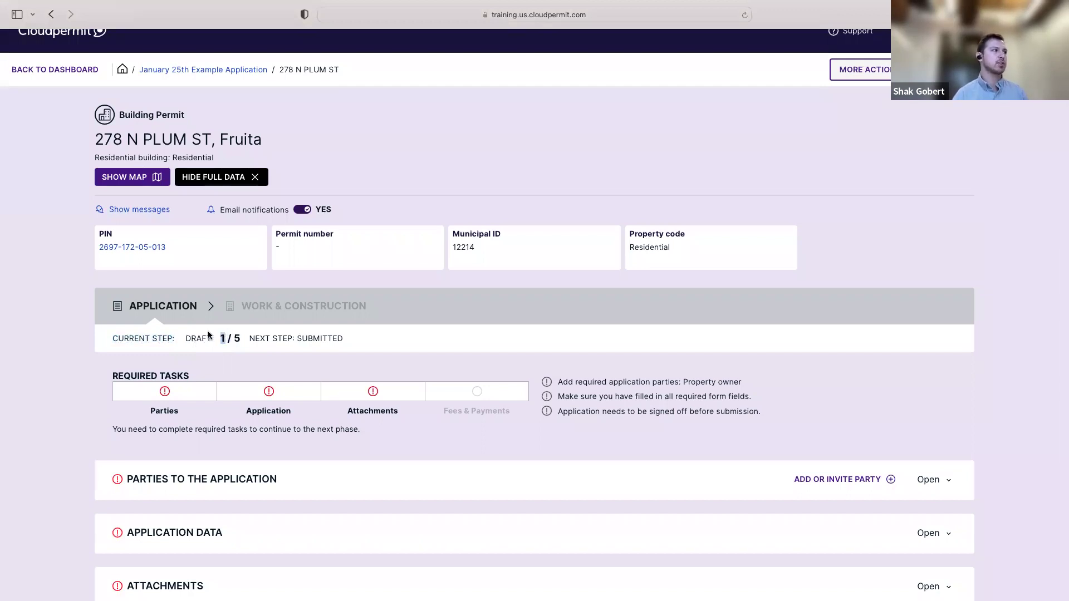
pyautogui.moveTo(215, 339); pyautogui.dragTo(186, 337)
pyautogui.click(314, 341)
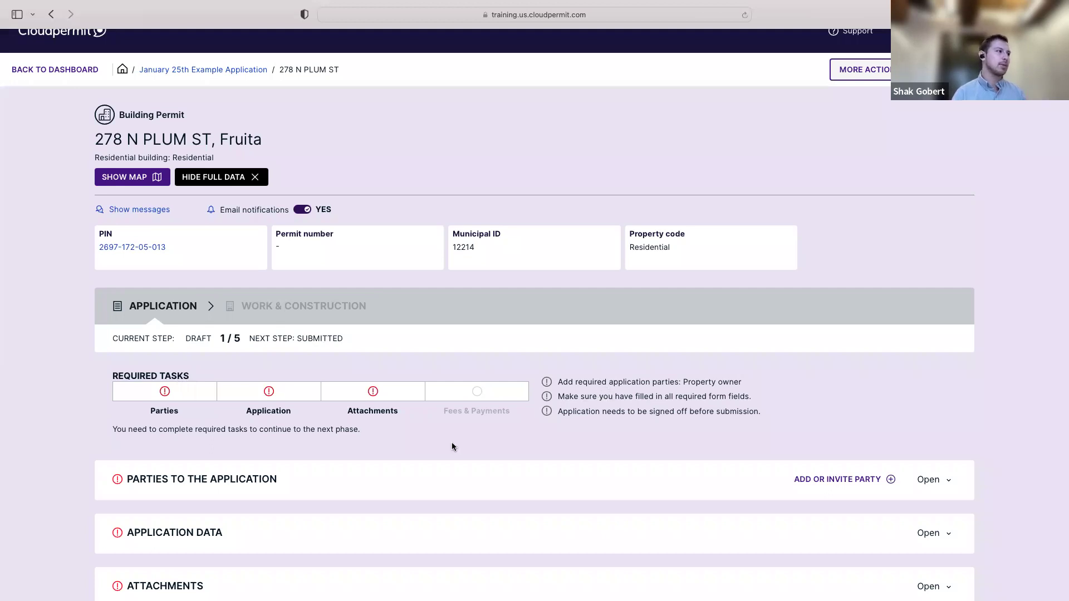
pyautogui.scroll(-1, 472, 442)
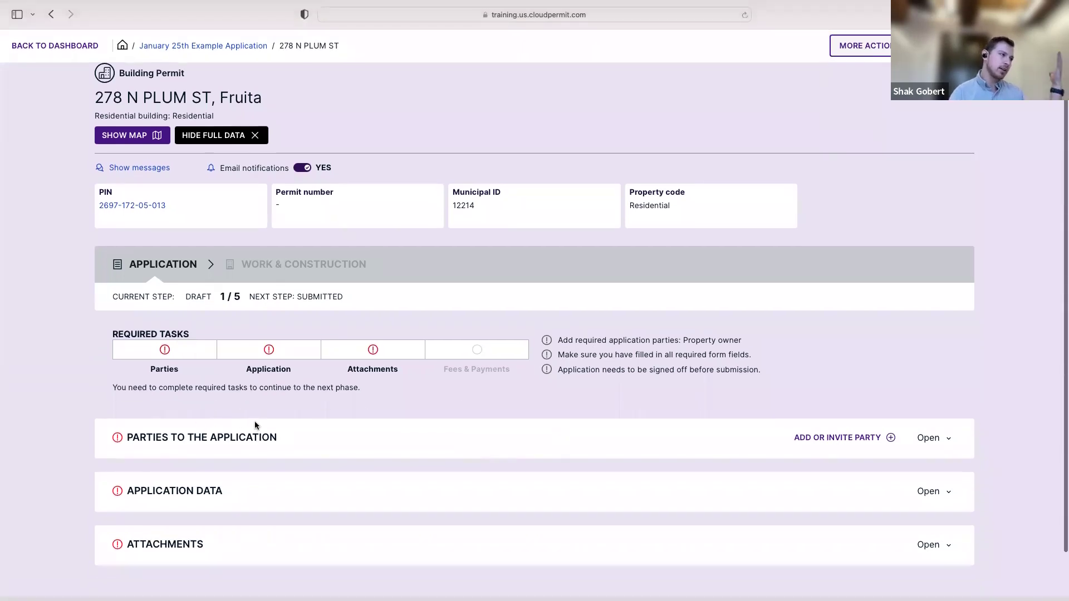
pyautogui.scroll(2, 590, 362)
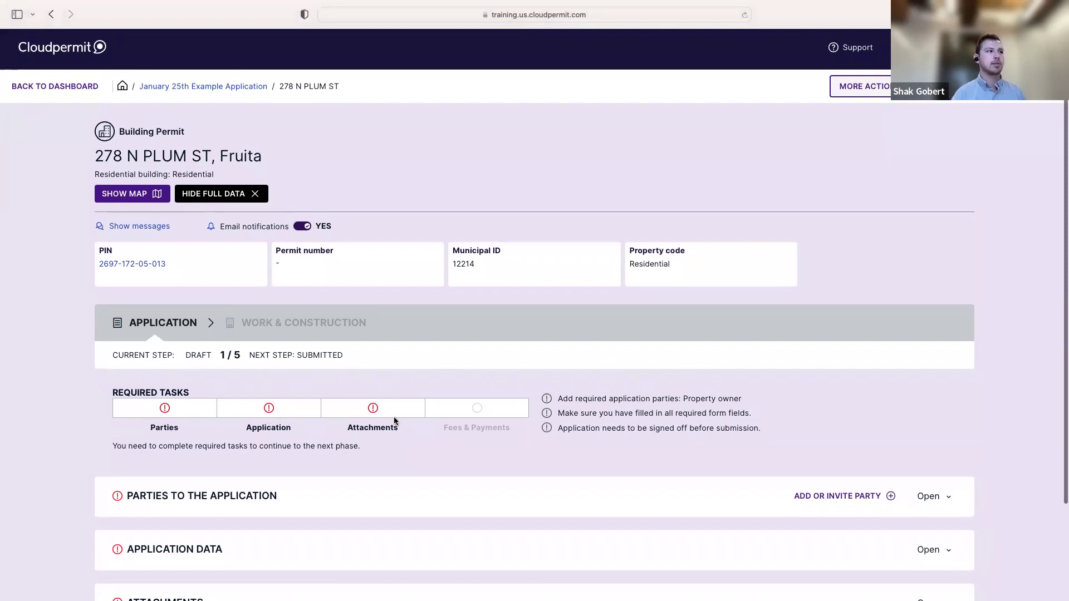
pyautogui.scroll(1, 406, 411)
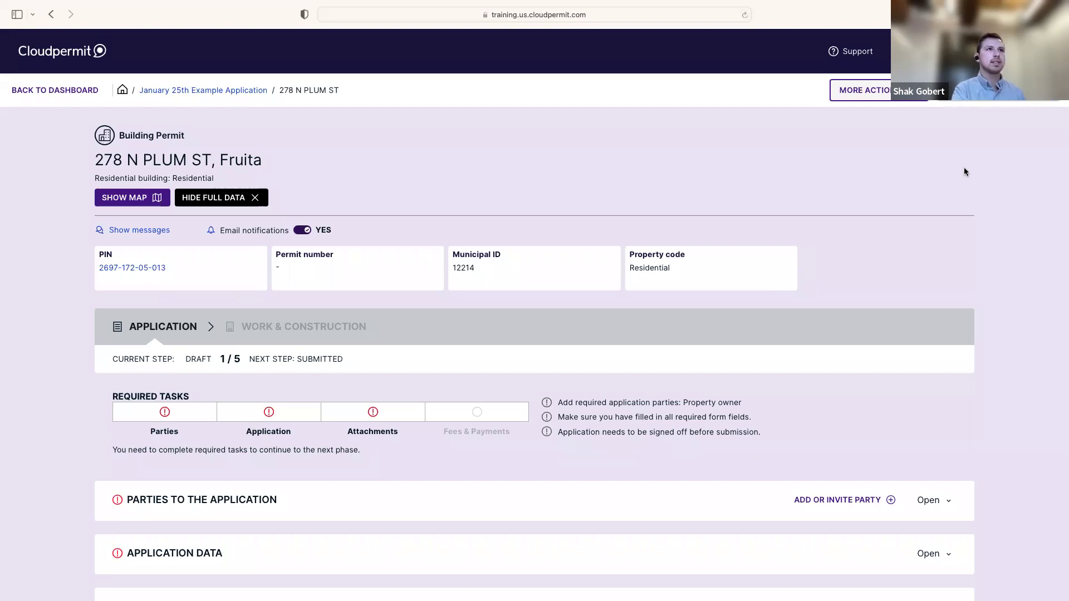
pyautogui.scroll(-3, 436, 393)
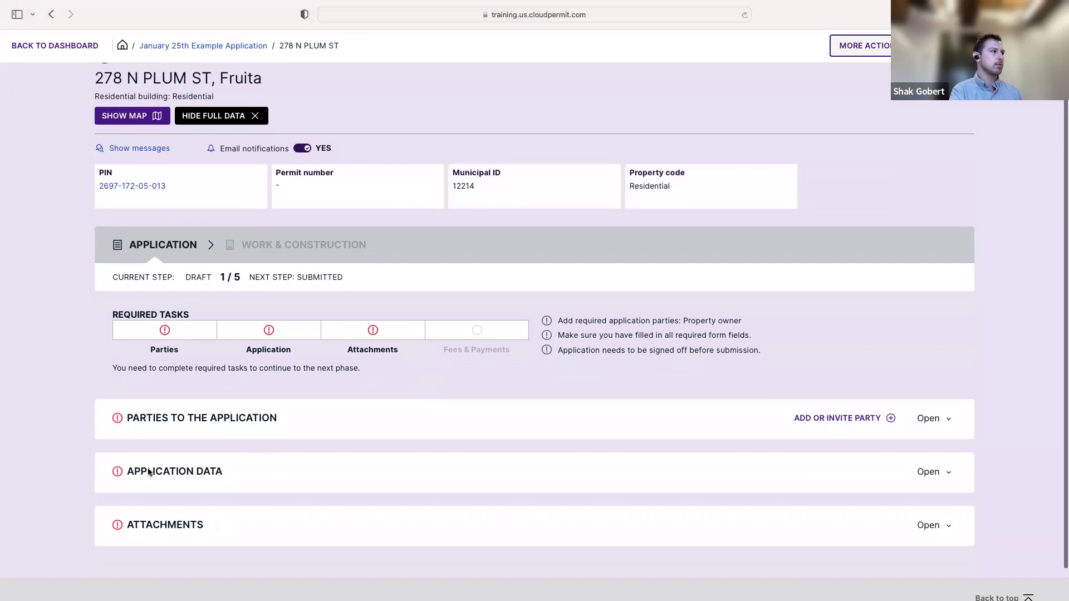
pyautogui.scroll(3, 429, 361)
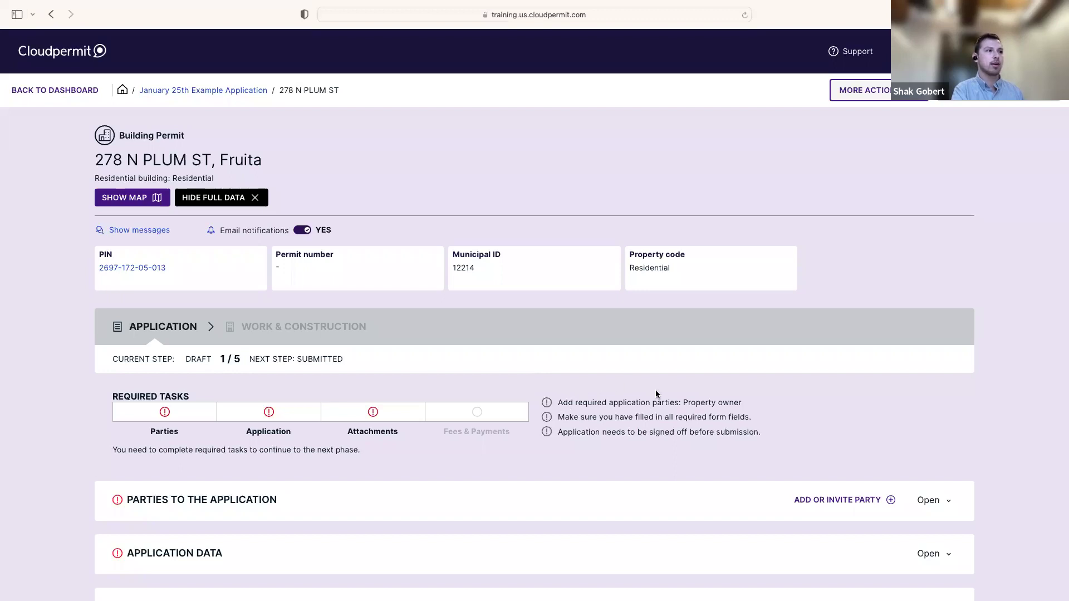
pyautogui.moveTo(683, 402); pyautogui.dragTo(763, 414)
pyautogui.click(732, 402)
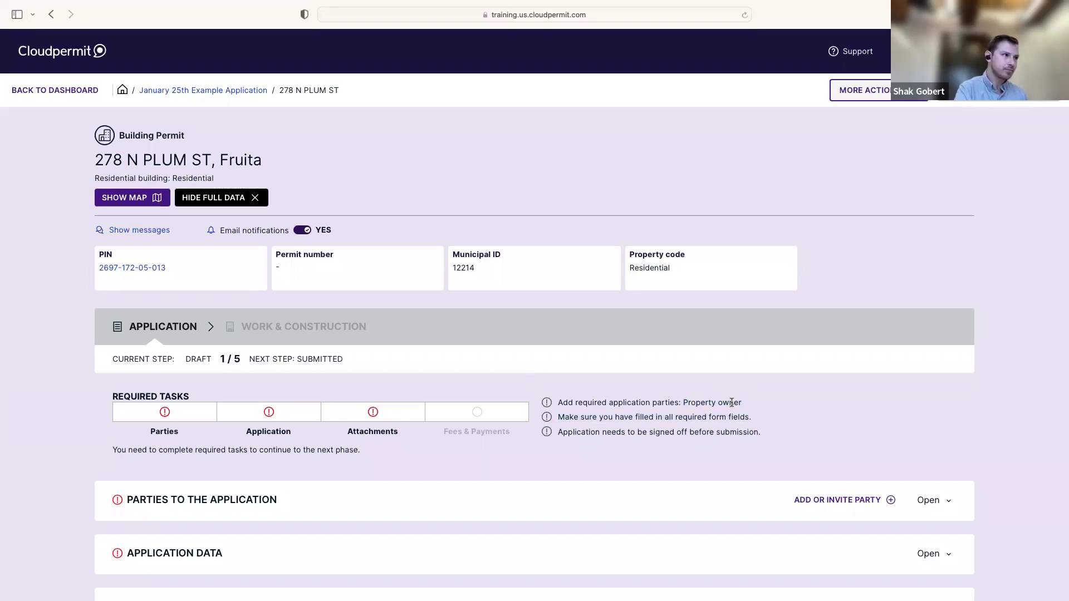
pyautogui.scroll(-1, 502, 350)
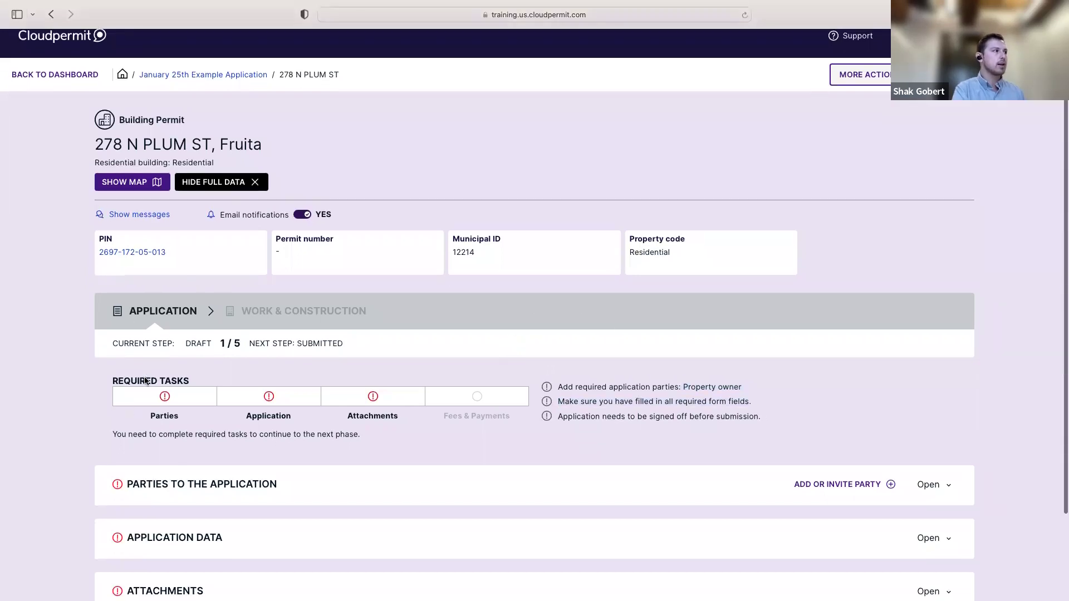
pyautogui.scroll(-1, 178, 412)
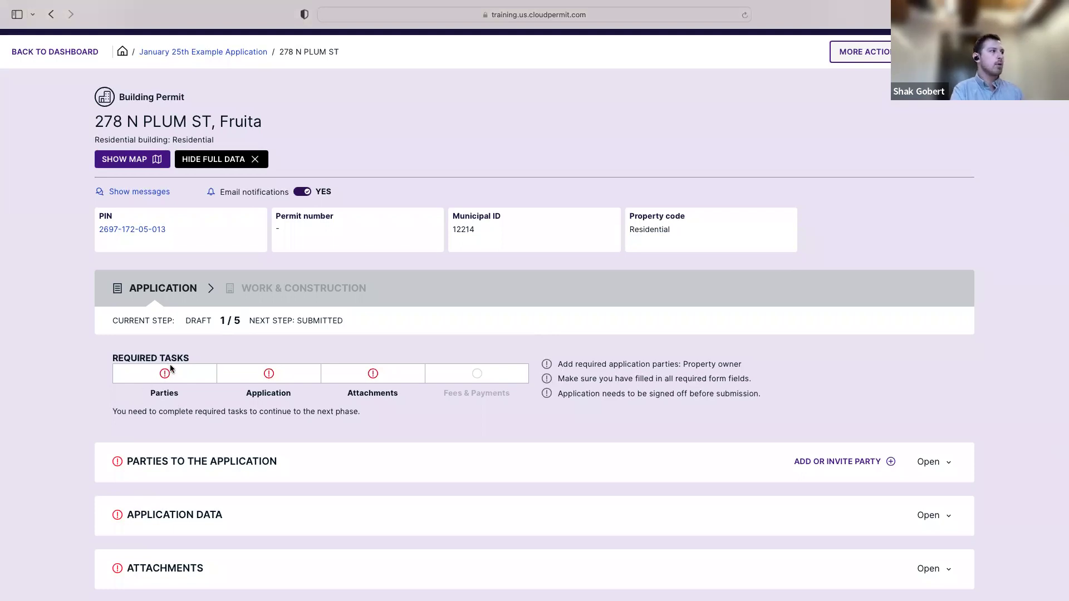
pyautogui.scroll(-1, 327, 399)
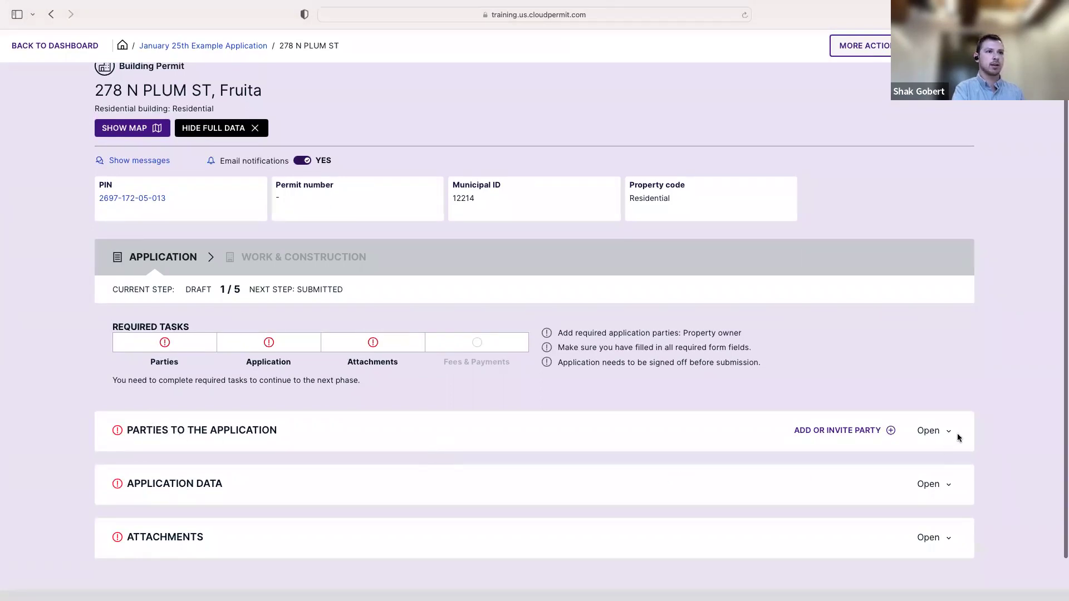
pyautogui.click(233, 430)
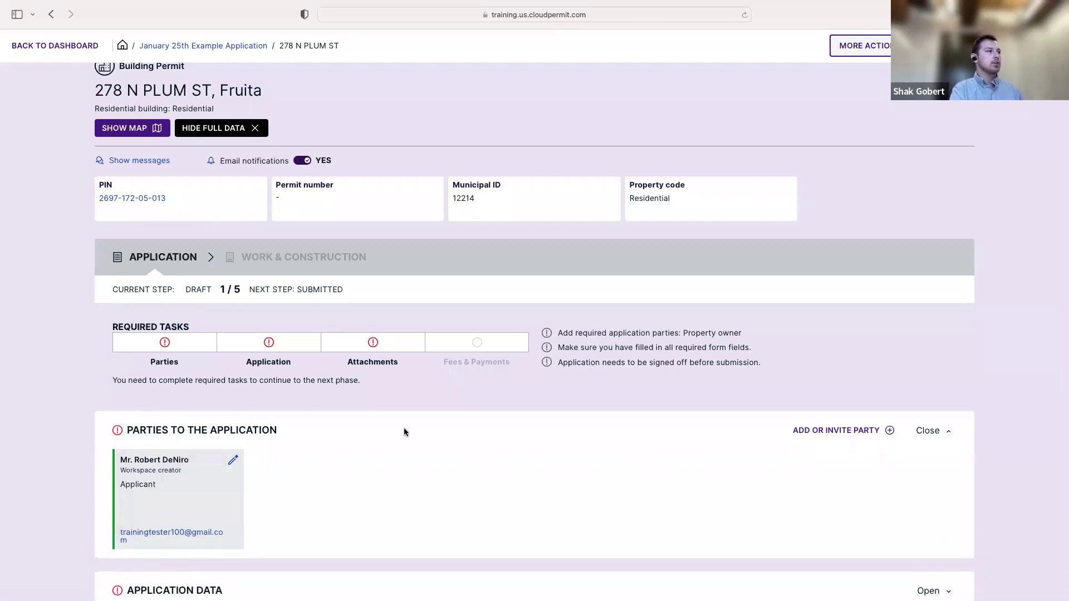
pyautogui.scroll(-3, 403, 432)
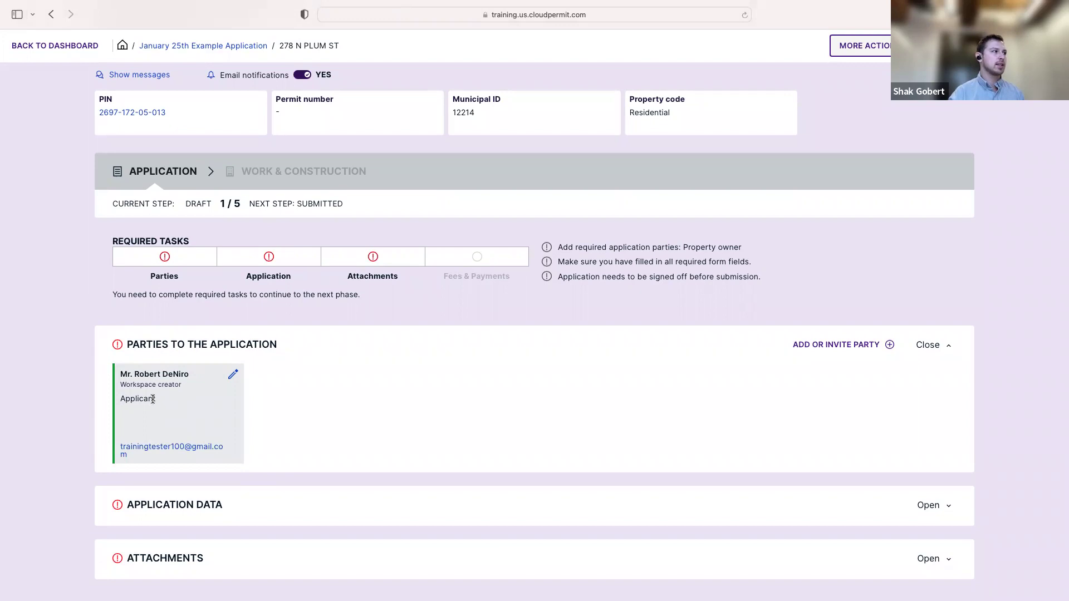
pyautogui.moveTo(158, 399); pyautogui.dragTo(112, 400)
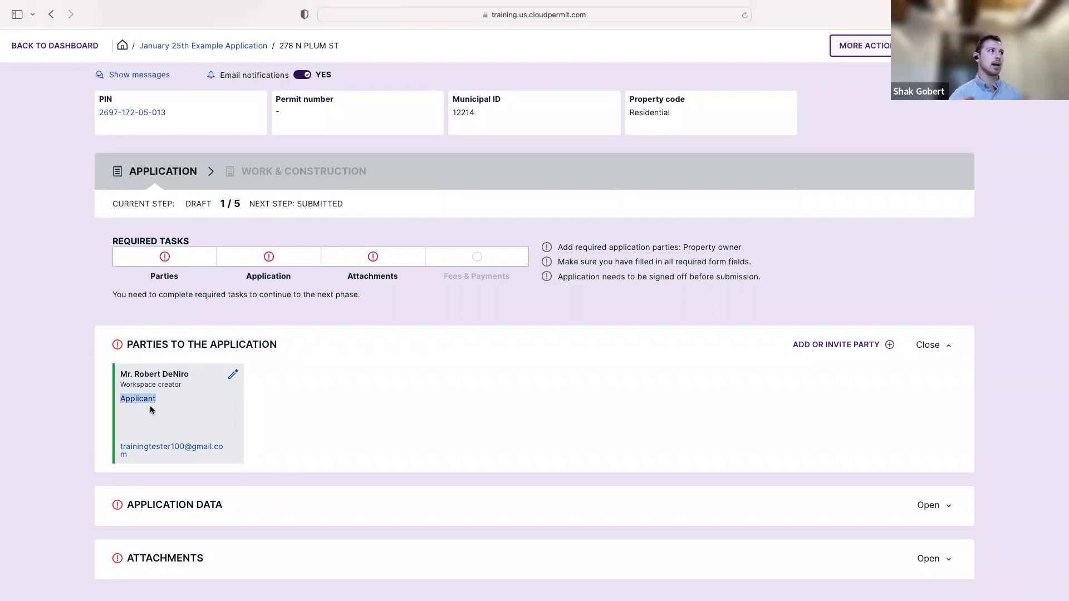
pyautogui.moveTo(182, 388); pyautogui.dragTo(114, 386)
pyautogui.click(174, 401)
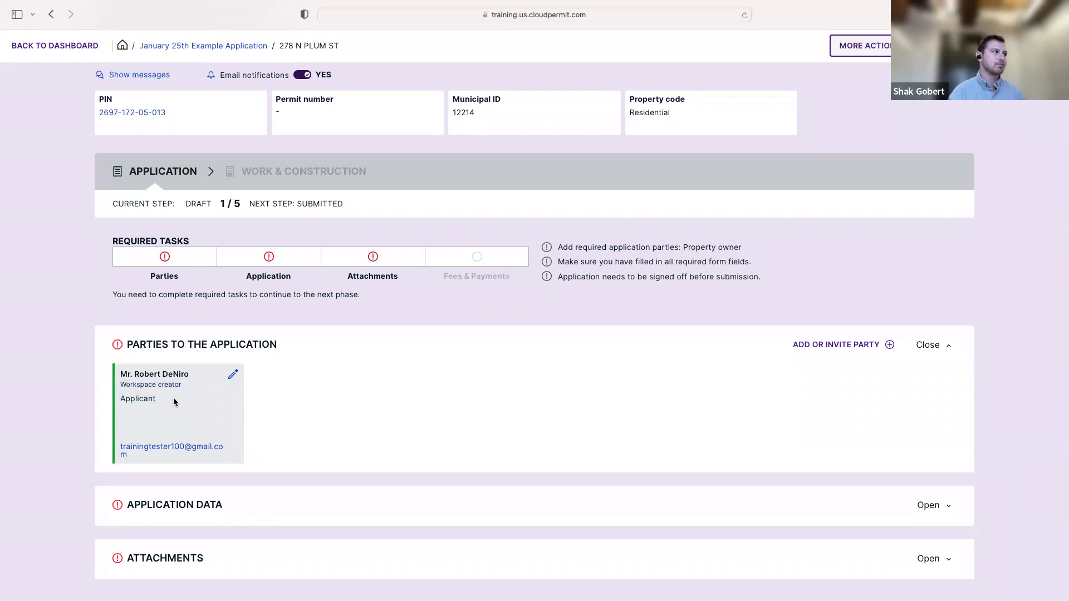
pyautogui.scroll(1, 372, 393)
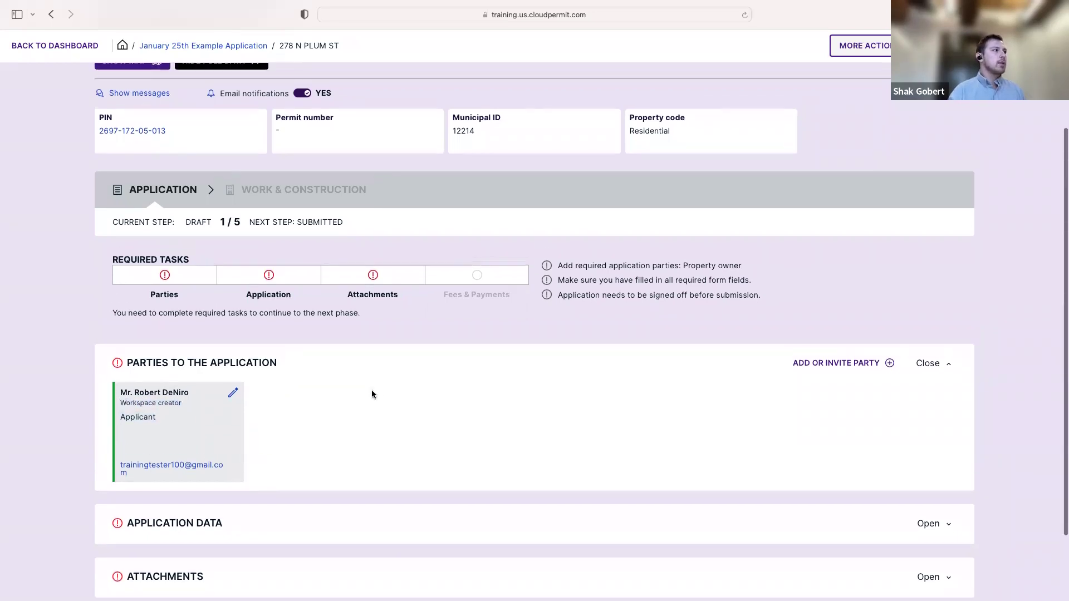
pyautogui.moveTo(683, 266); pyautogui.dragTo(747, 272)
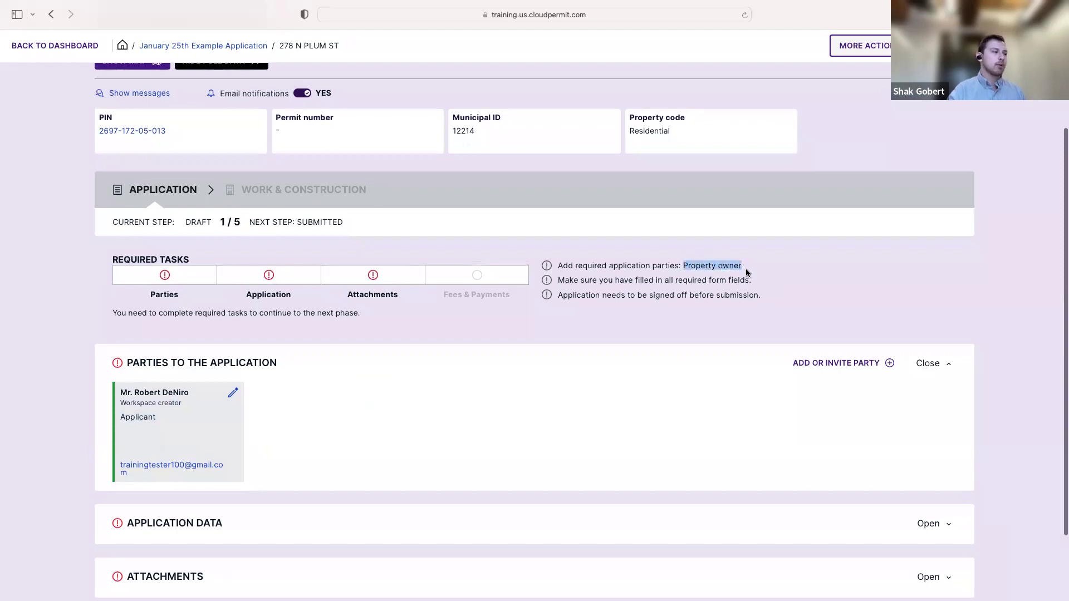
pyautogui.click(449, 367)
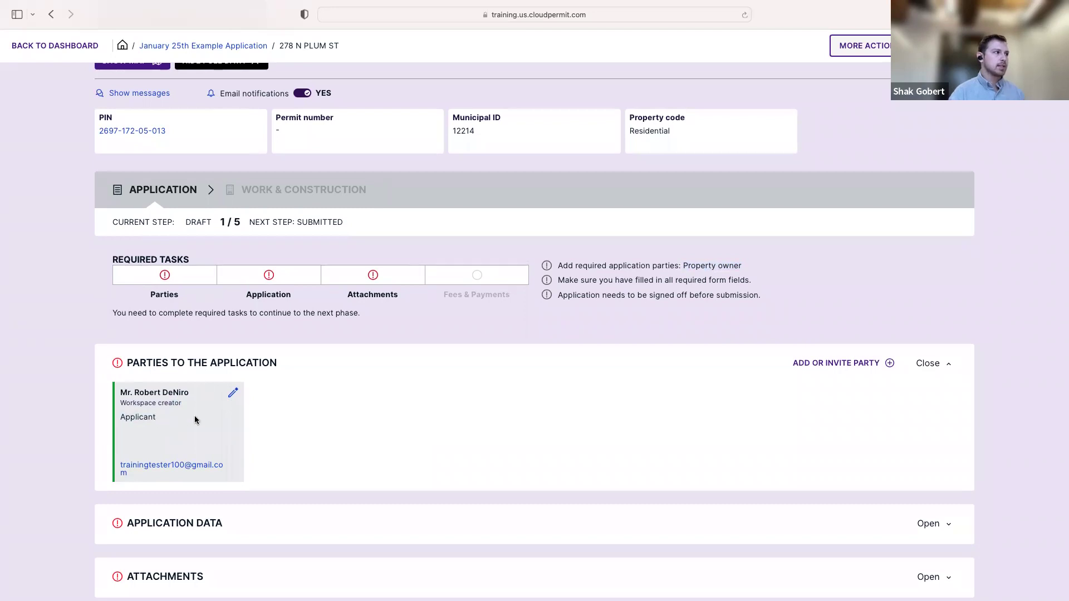
pyautogui.click(233, 395)
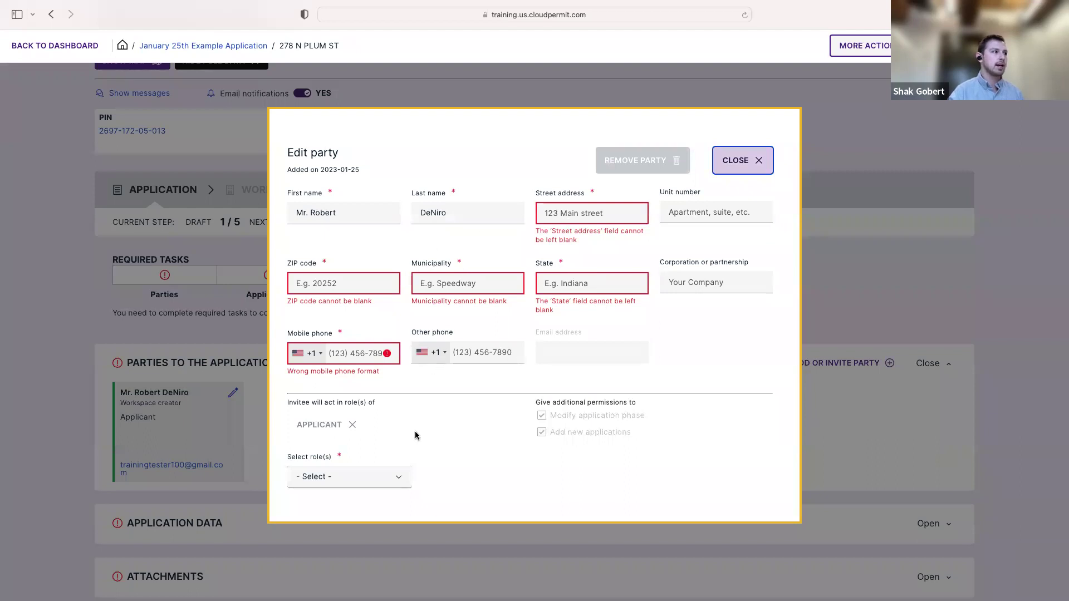
pyautogui.click(394, 484)
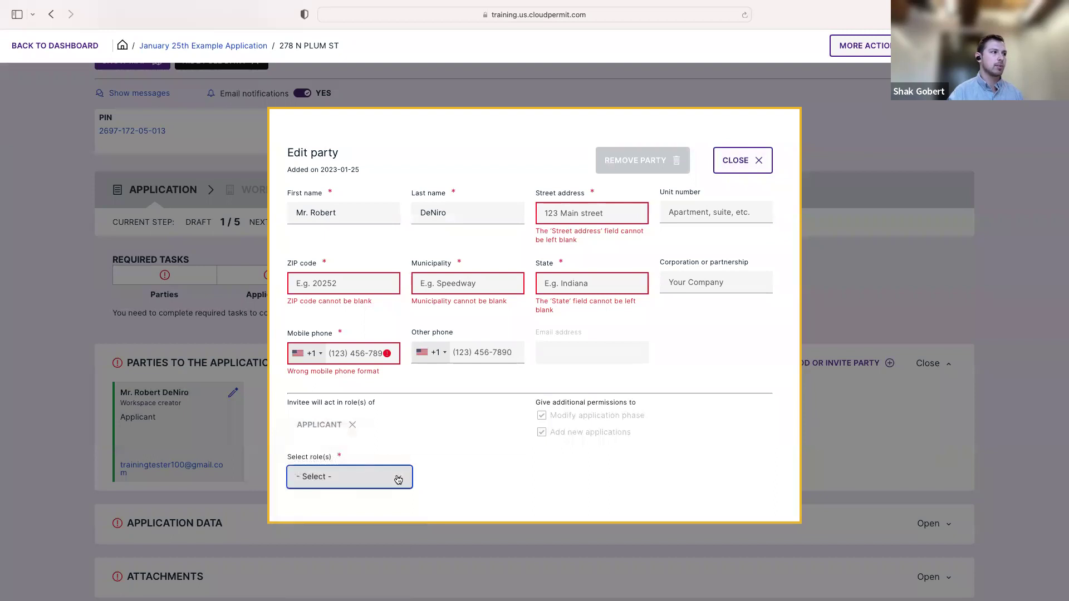
pyautogui.click(396, 476)
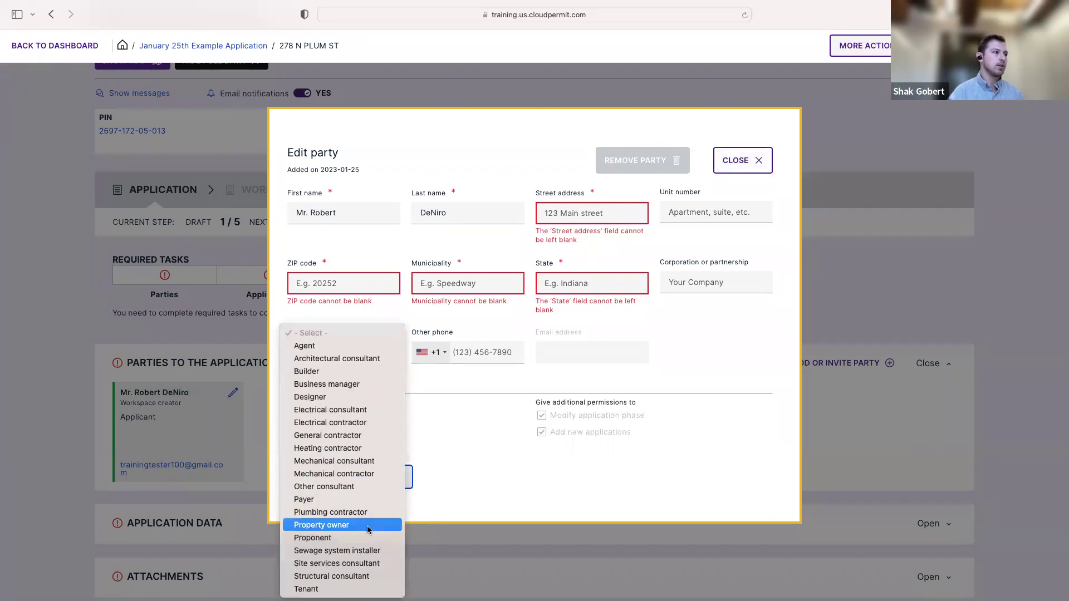
pyautogui.click(367, 526)
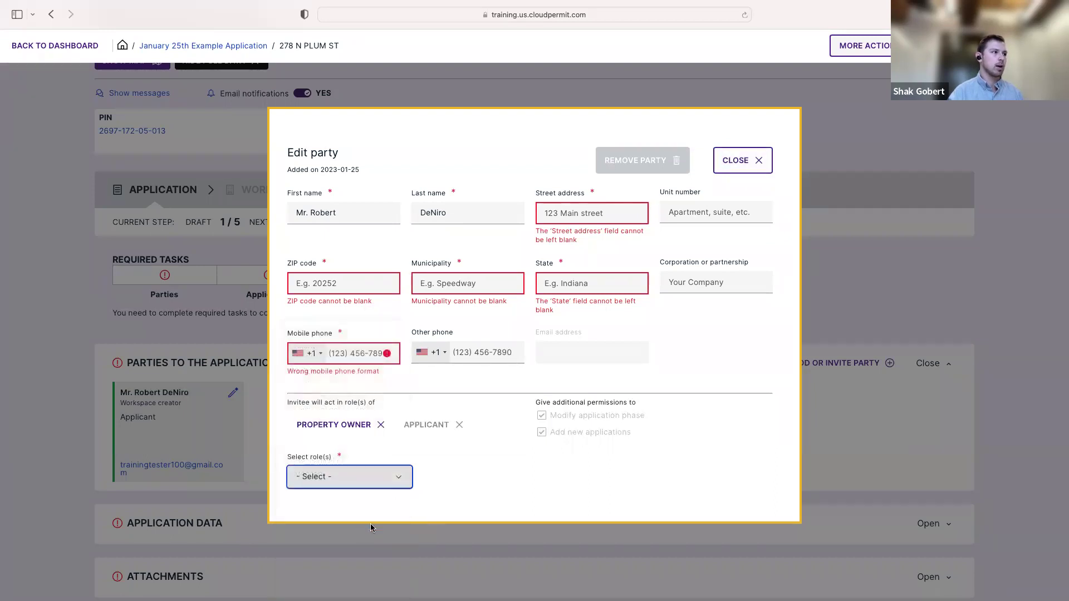
pyautogui.click(743, 173)
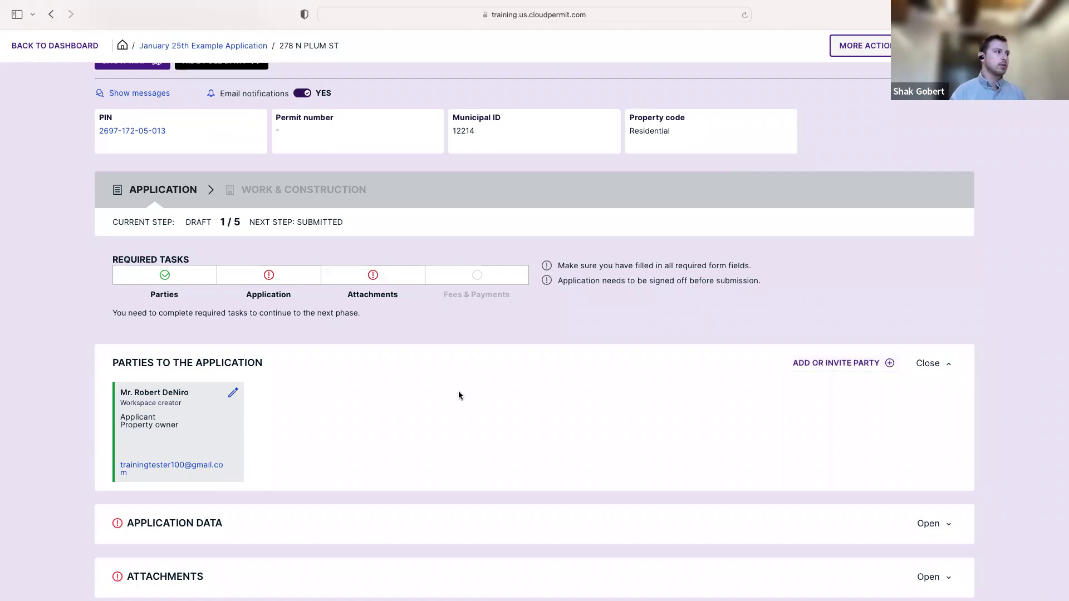
pyautogui.click(234, 397)
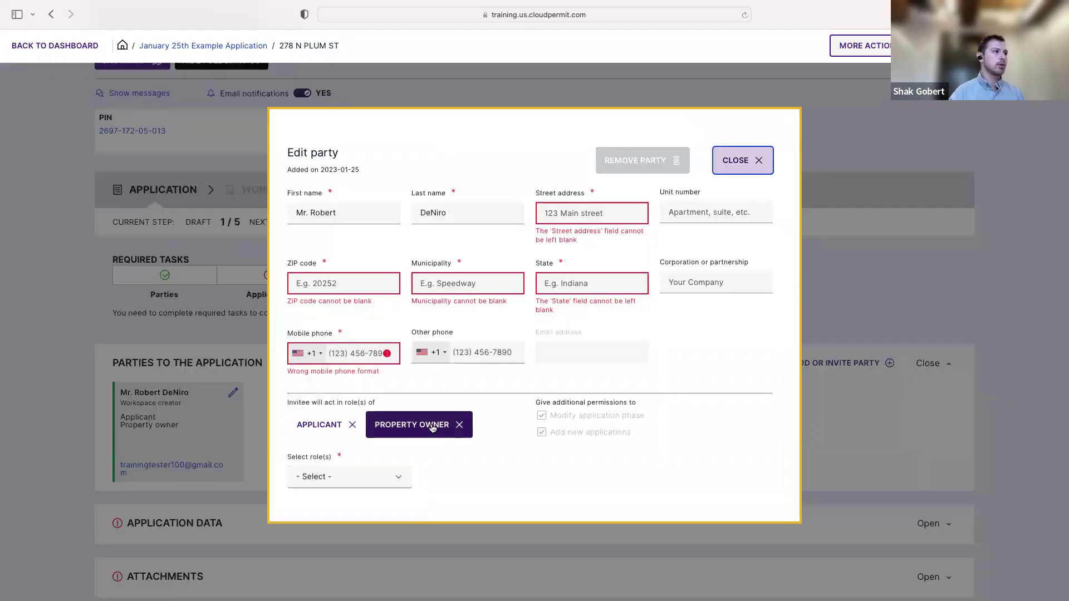
pyautogui.click(458, 427)
pyautogui.click(743, 161)
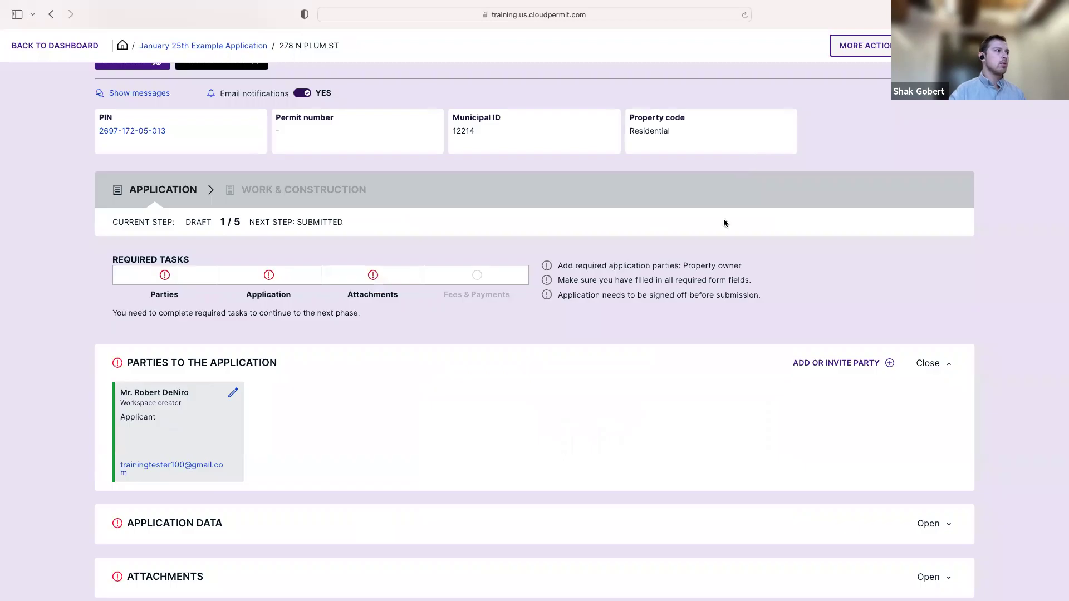
# Open the Add party dialog and enter an invitee's email address
pyautogui.click(889, 366)
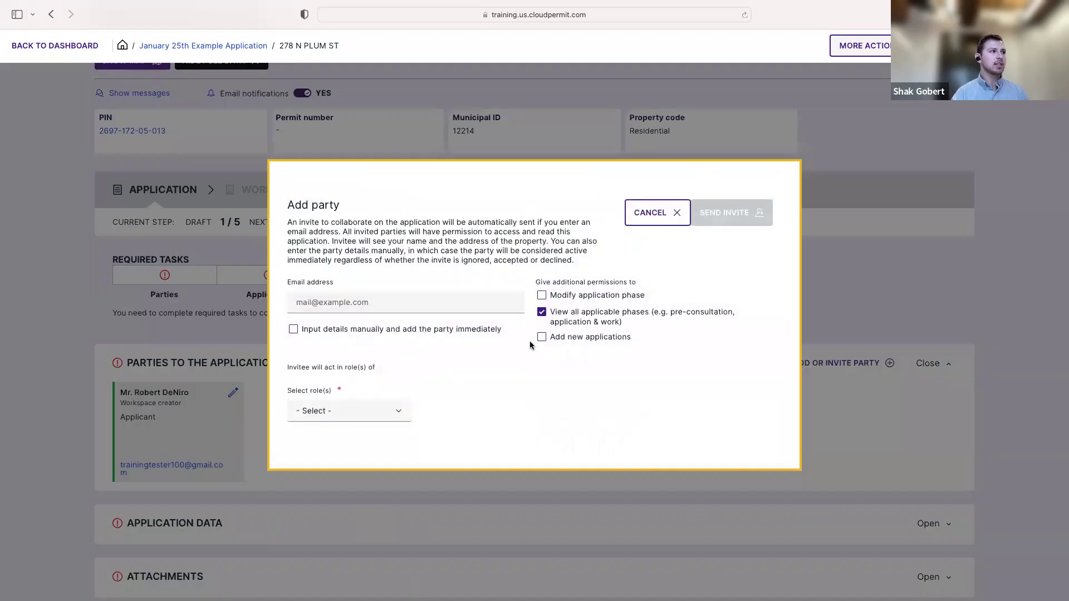
pyautogui.click(465, 303)
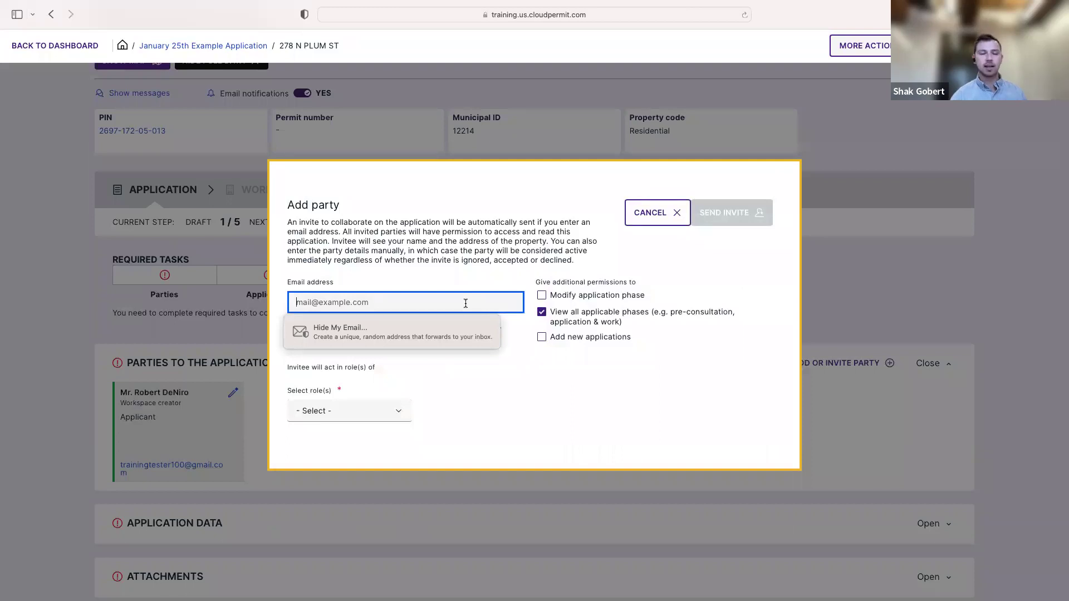
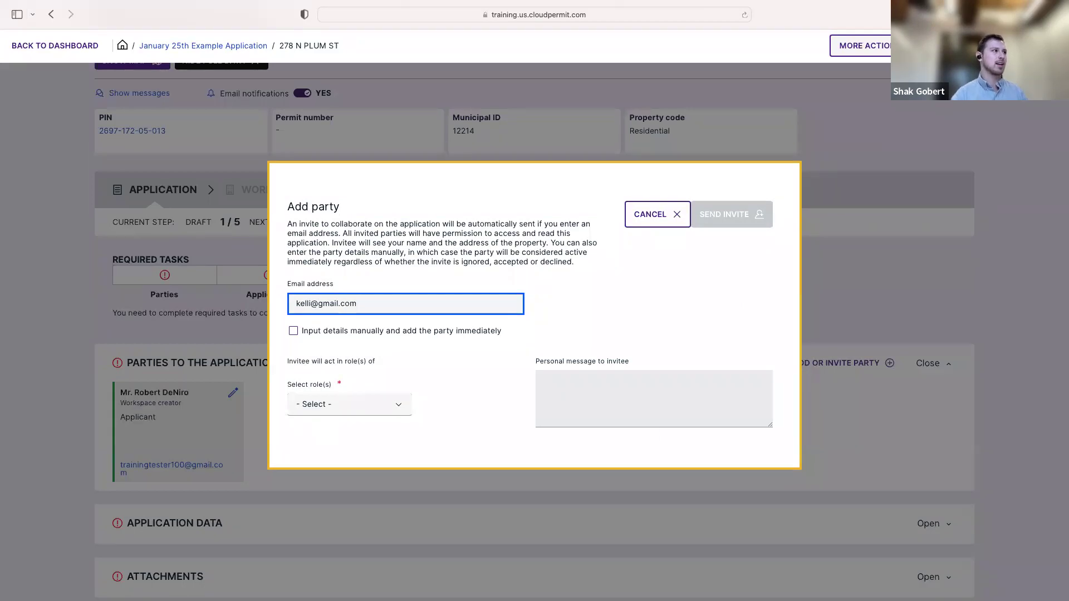
pyautogui.click(519, 233)
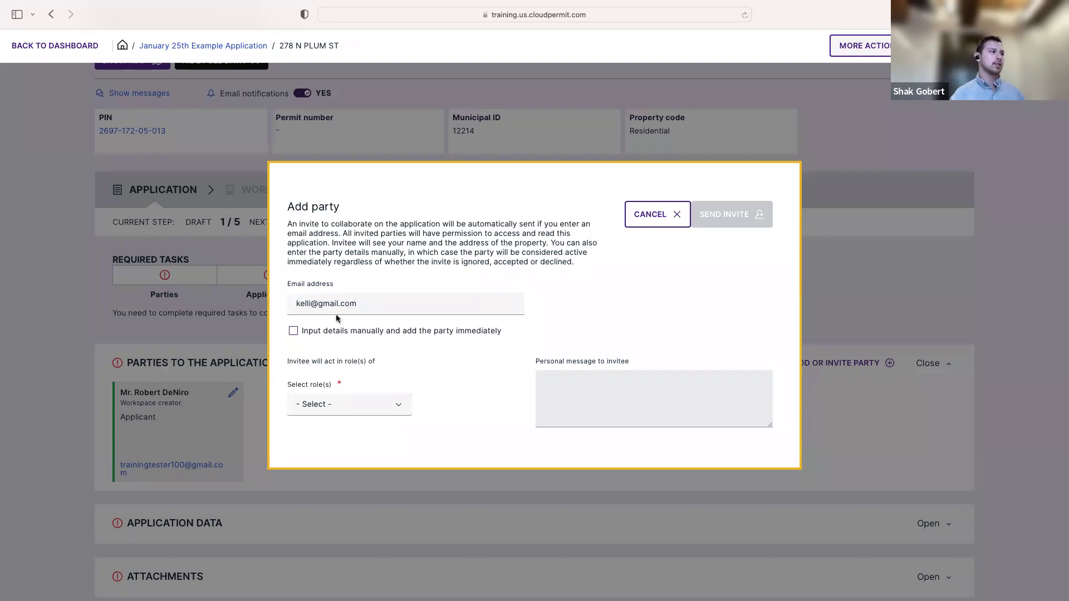
# Give the invitee the Property owner role and clear the email field
pyautogui.click(396, 403)
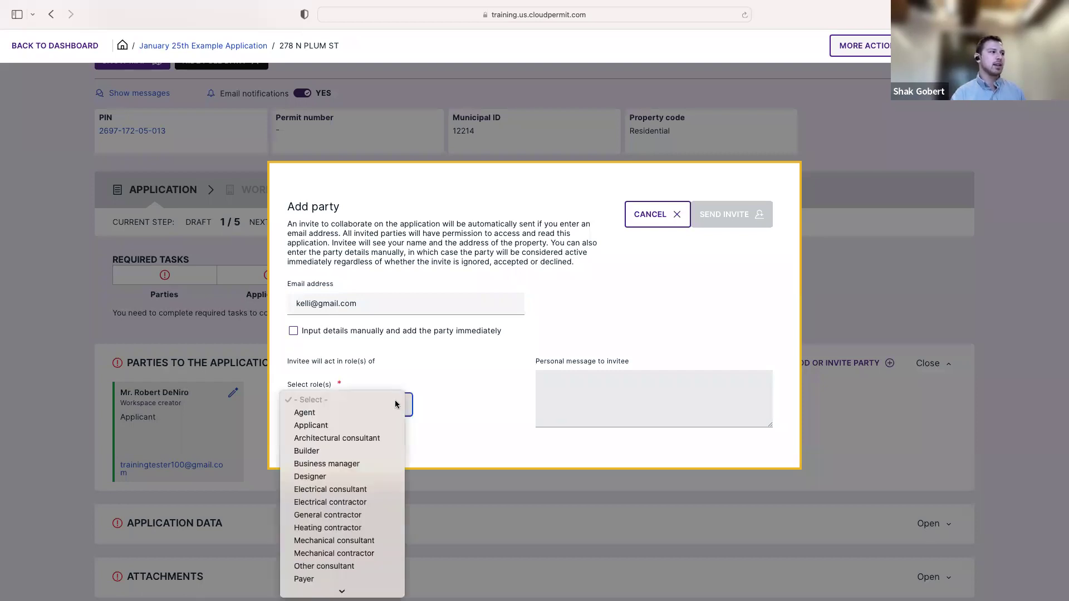
pyautogui.scroll(-3, 362, 544)
pyautogui.click(356, 525)
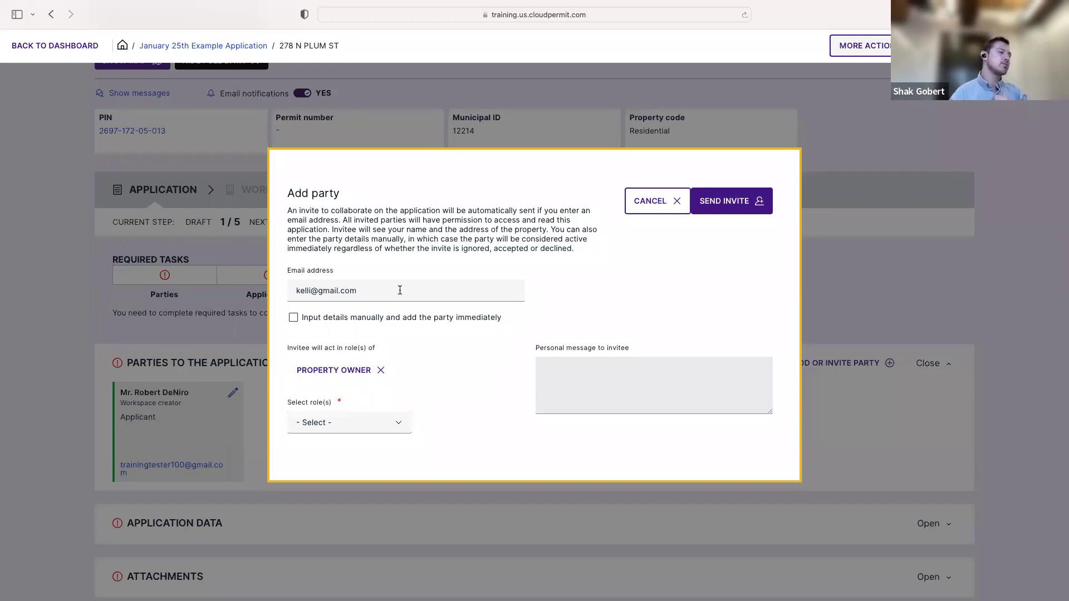
pyautogui.moveTo(387, 290); pyautogui.dragTo(289, 290)
pyautogui.press('BackSpace')
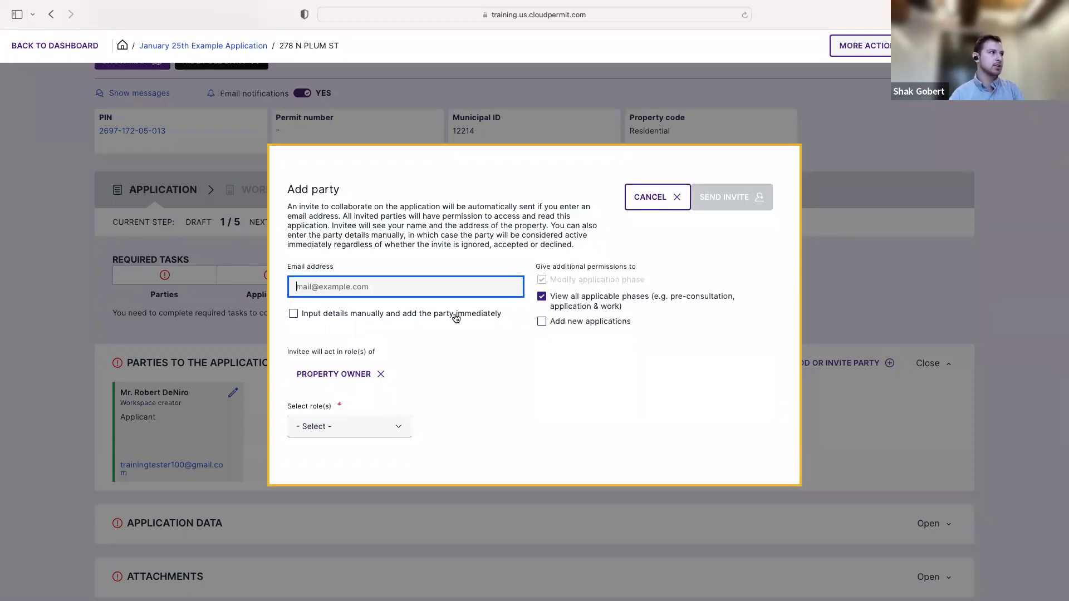
# Switch to manual party details, enter a first name, then cancel the new party
pyautogui.click(294, 315)
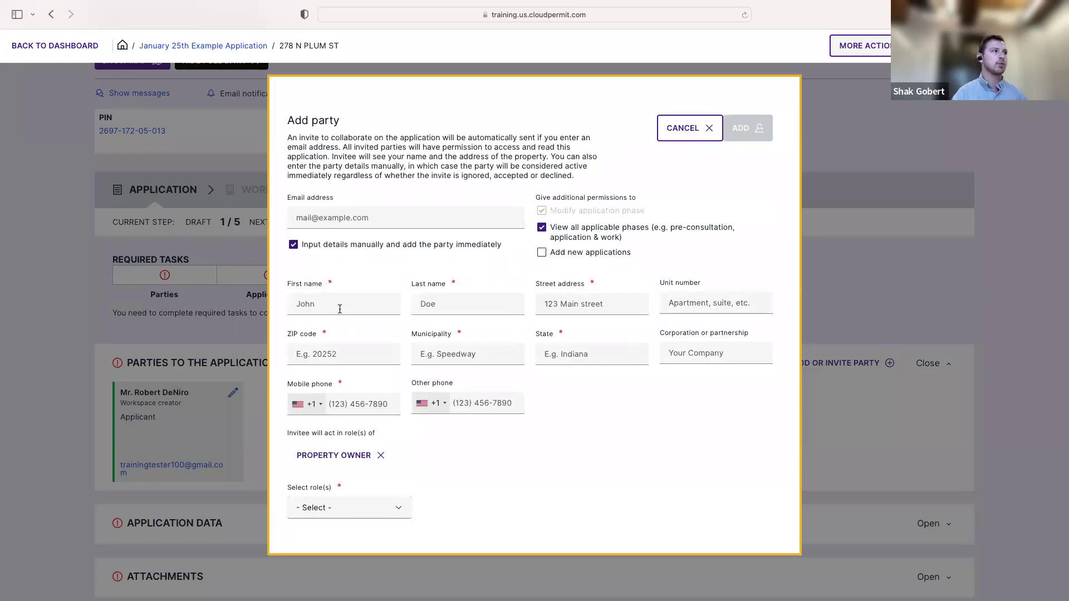
pyautogui.click(366, 308)
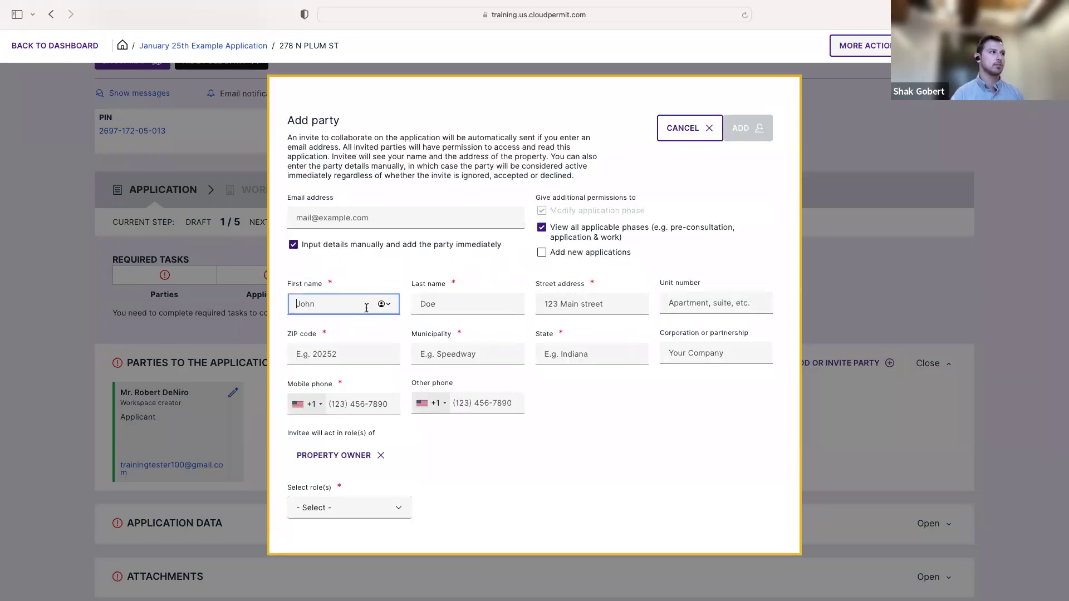
pyautogui.write('KElli')
pyautogui.press('BackSpace')
pyautogui.press('BackSpace')
pyautogui.press('BackSpace')
pyautogui.press('BackSpace')
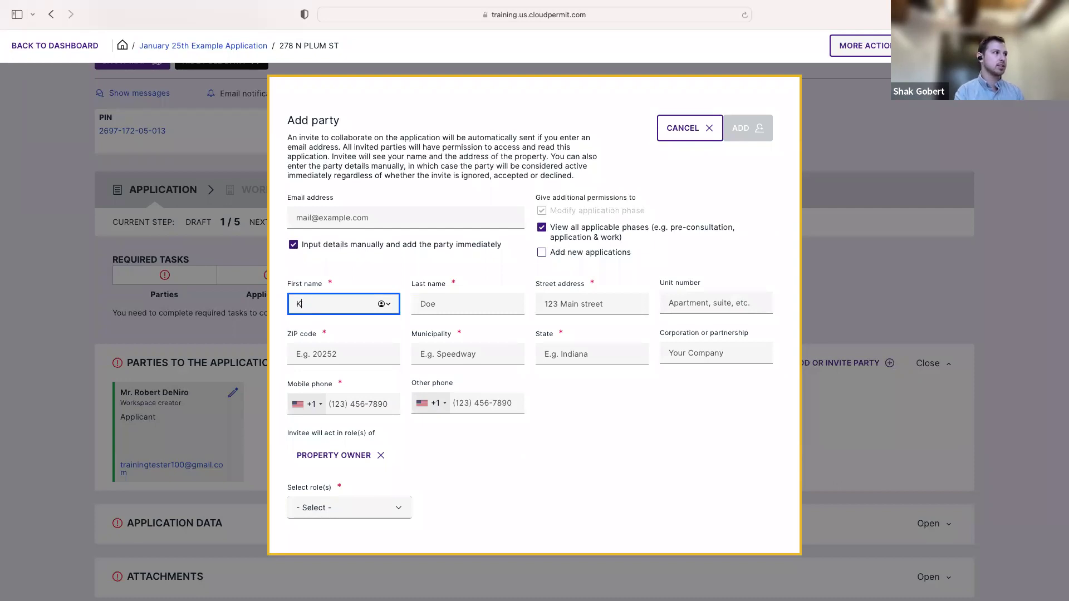
pyautogui.write('elli')
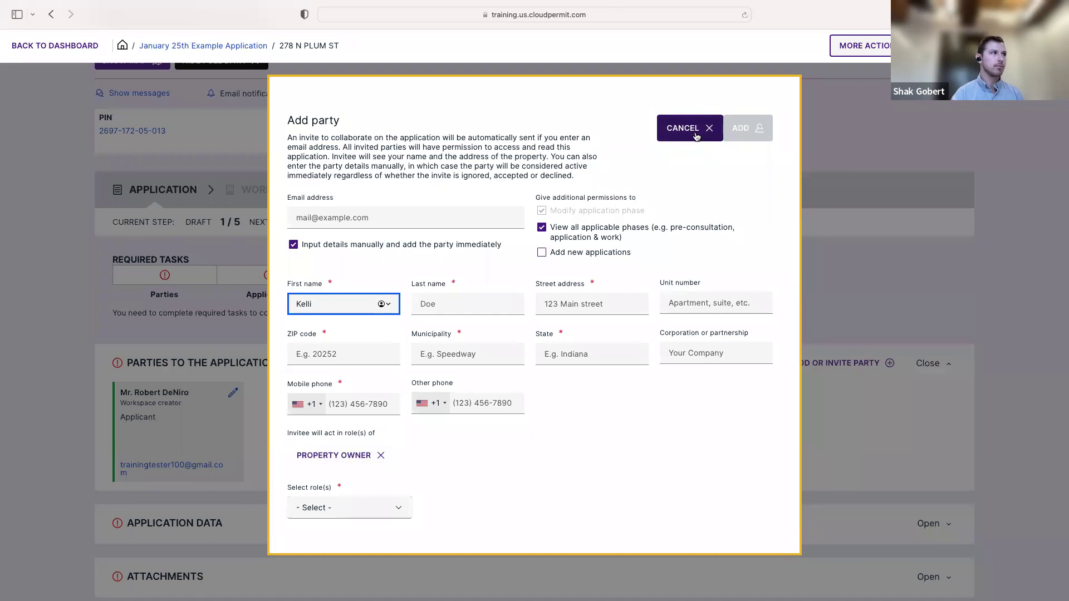
pyautogui.click(696, 134)
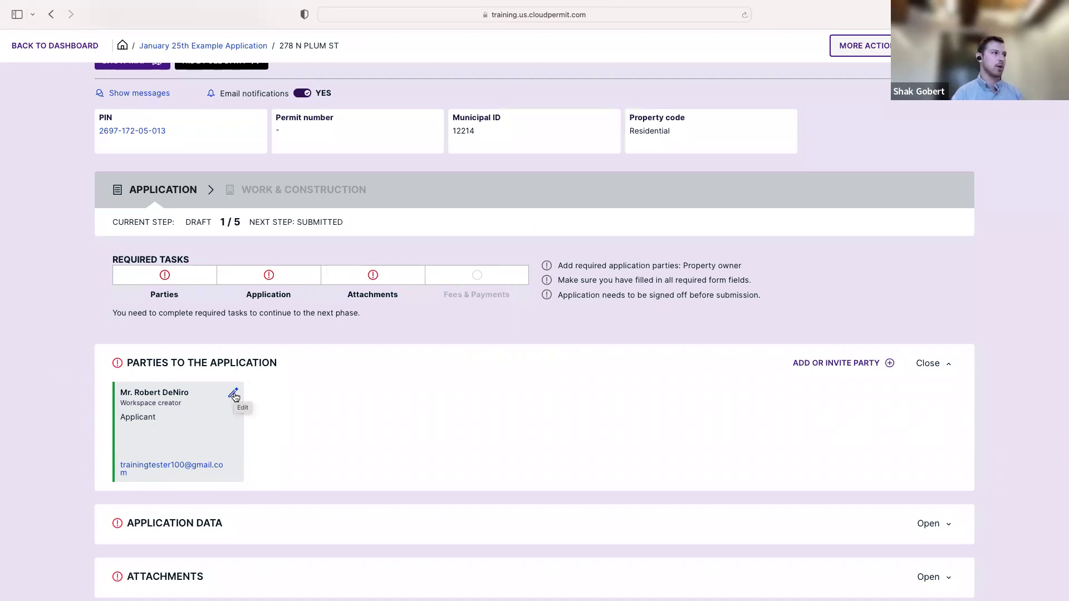
pyautogui.click(234, 395)
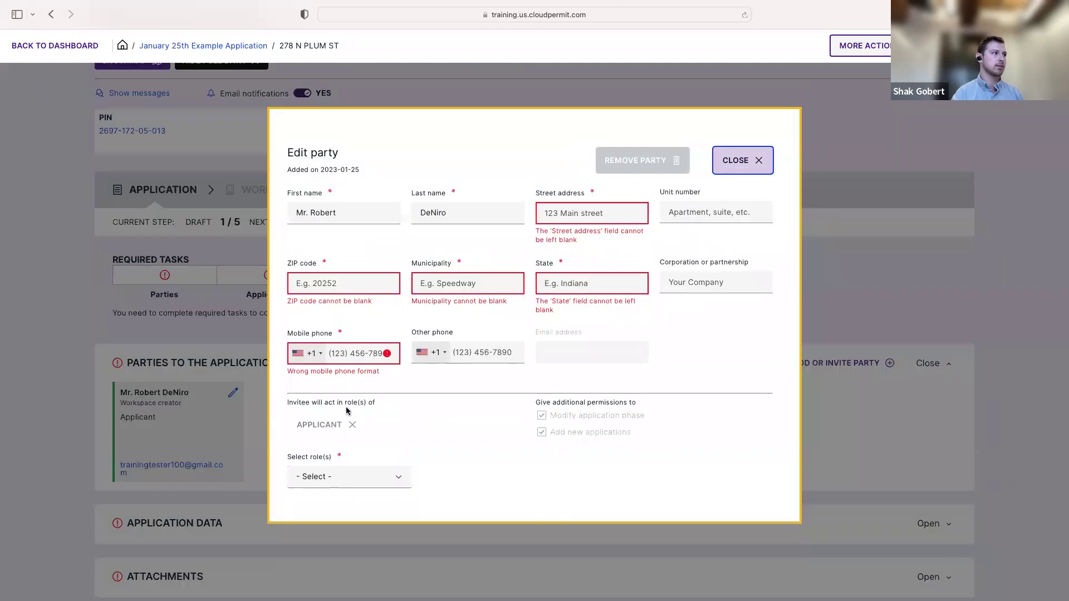
pyautogui.click(404, 482)
pyautogui.scroll(-3, 390, 523)
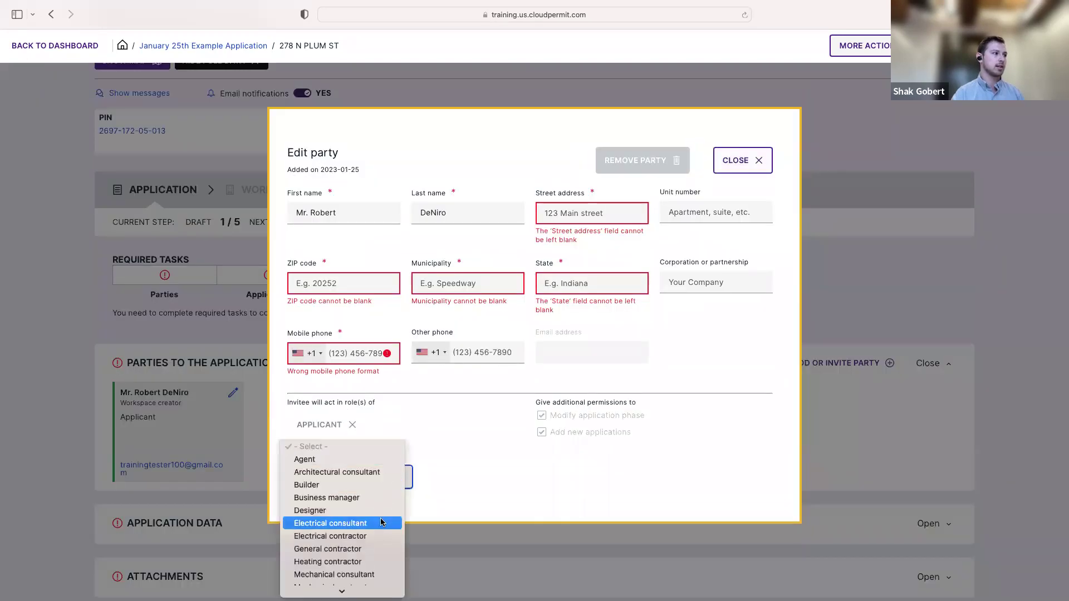
pyautogui.click(396, 524)
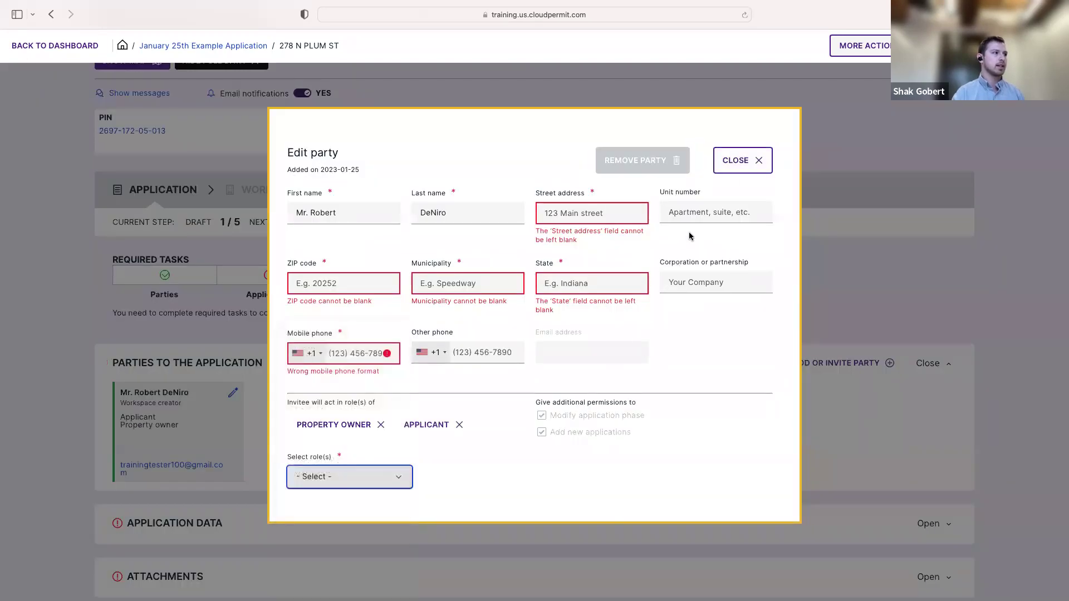
pyautogui.click(719, 167)
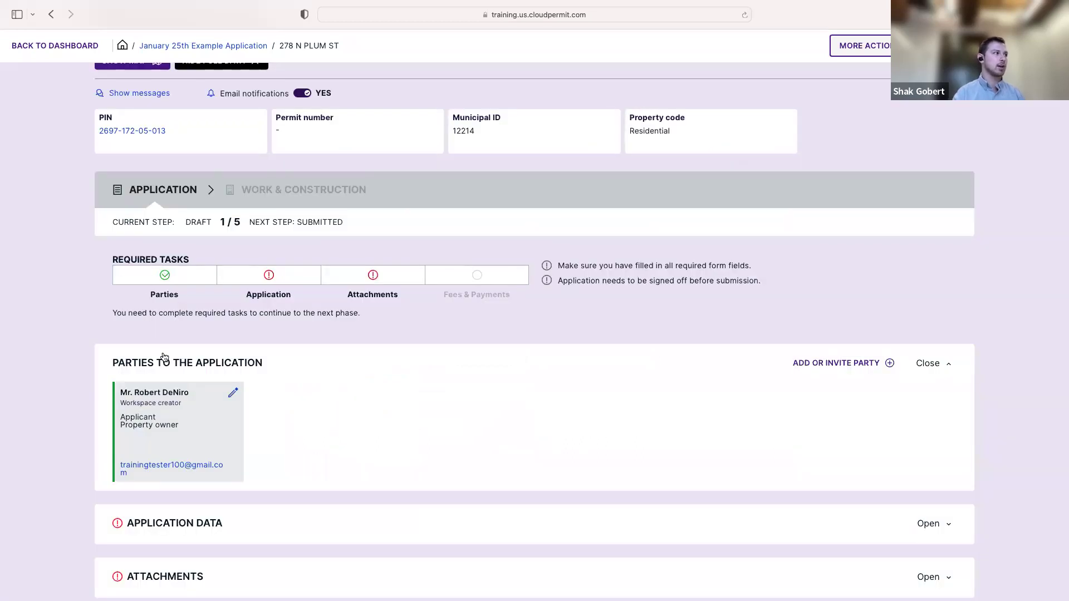
pyautogui.moveTo(180, 429); pyautogui.dragTo(118, 429)
pyautogui.click(167, 431)
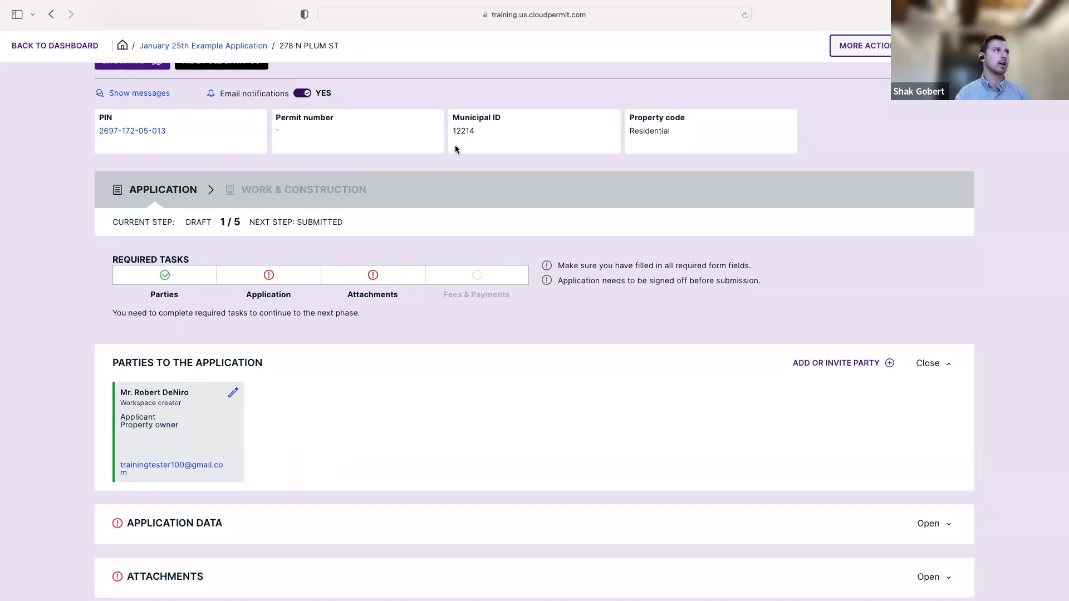
pyautogui.moveTo(501, 29)
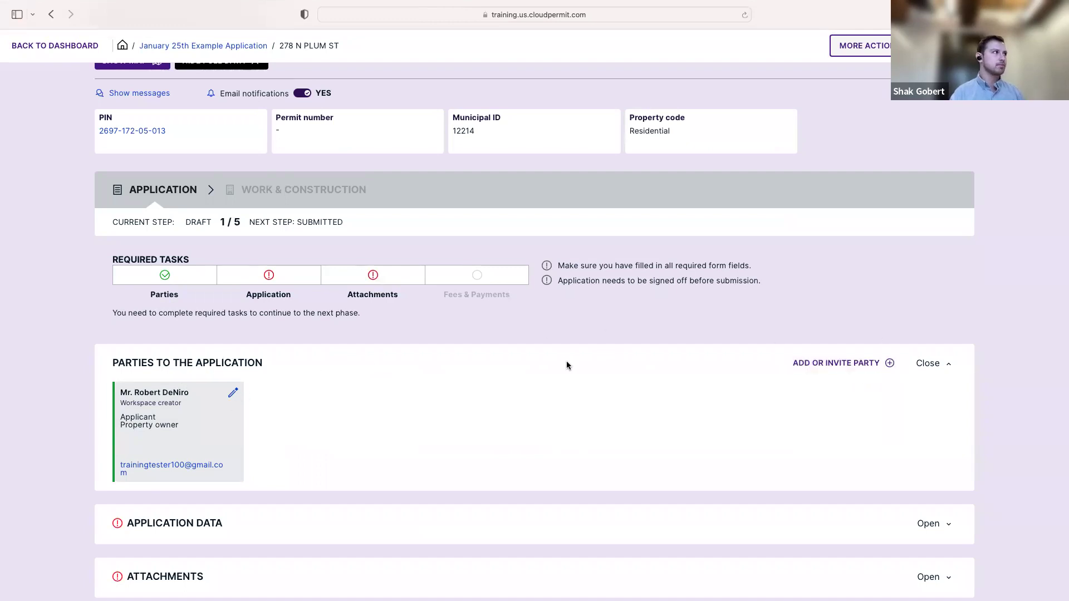
pyautogui.scroll(-3, 567, 360)
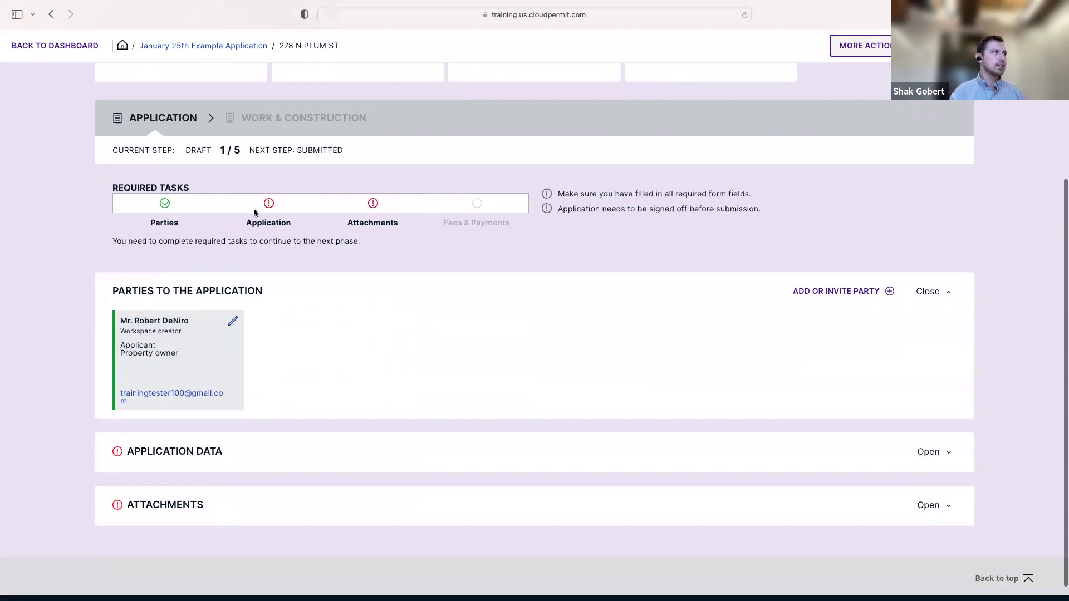
pyautogui.moveTo(246, 224); pyautogui.dragTo(299, 222)
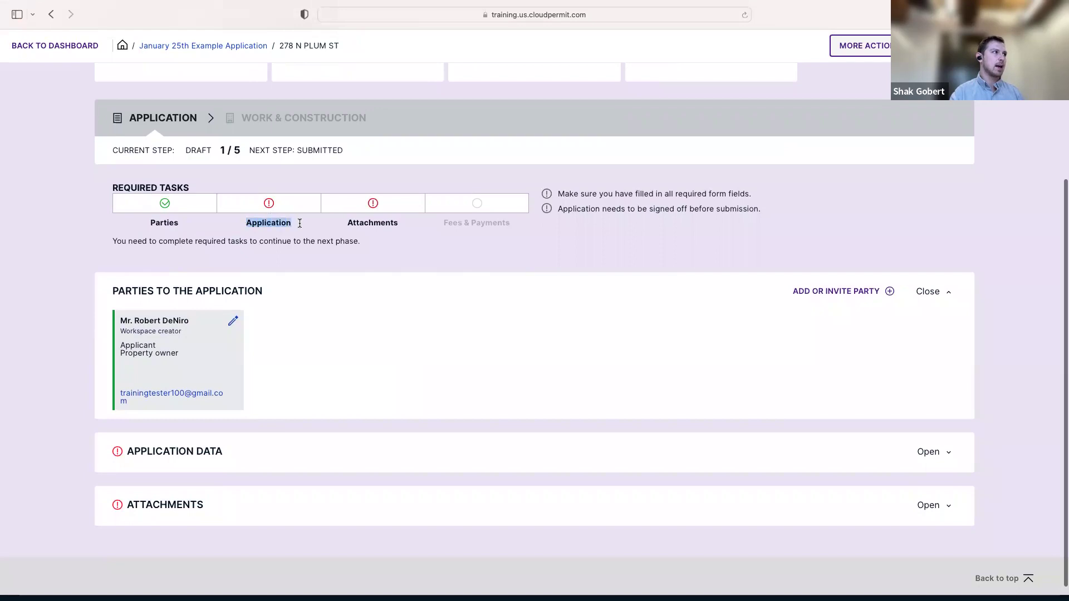
# Expand Application Data and open the 'Application for permit' form
pyautogui.click(186, 455)
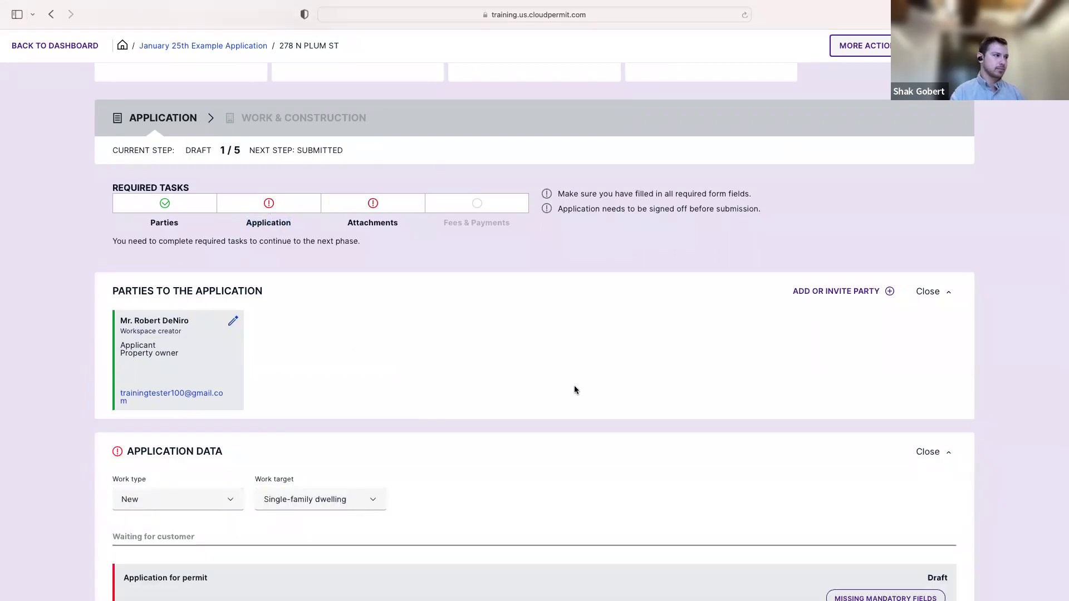
pyautogui.scroll(-5, 579, 390)
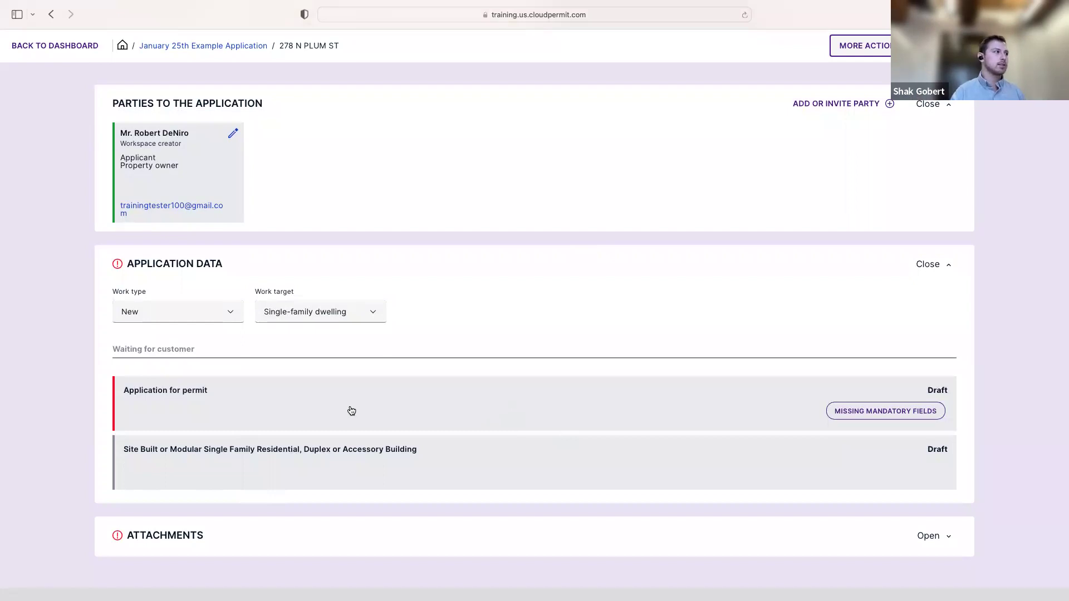
pyautogui.click(463, 411)
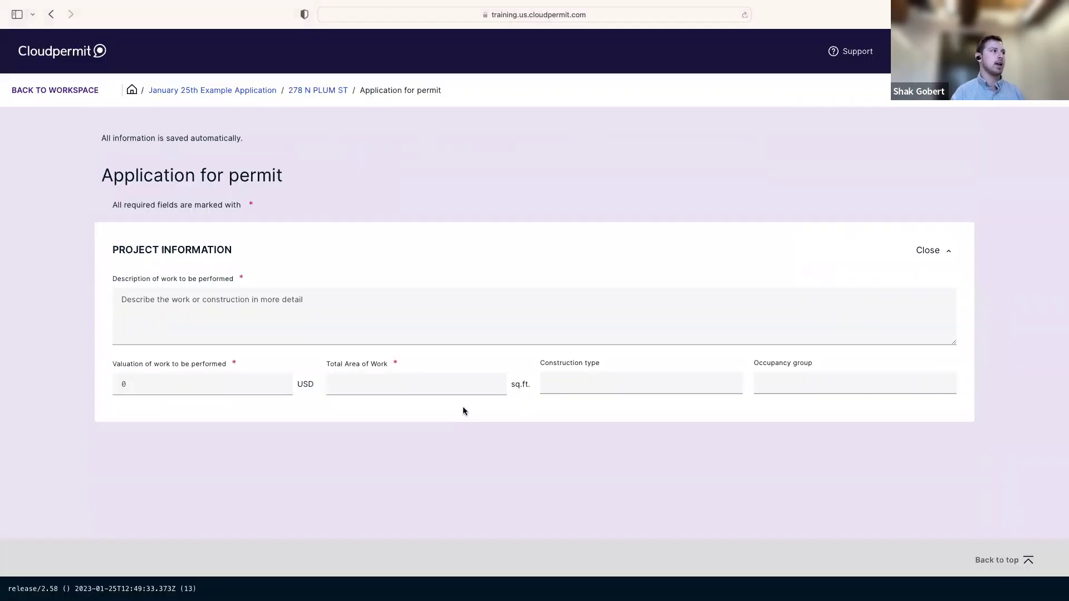
# Enter work description 'Building anew single family dwelling', 250000 USD valuation and 1750 sq.ft. area
pyautogui.click(460, 337)
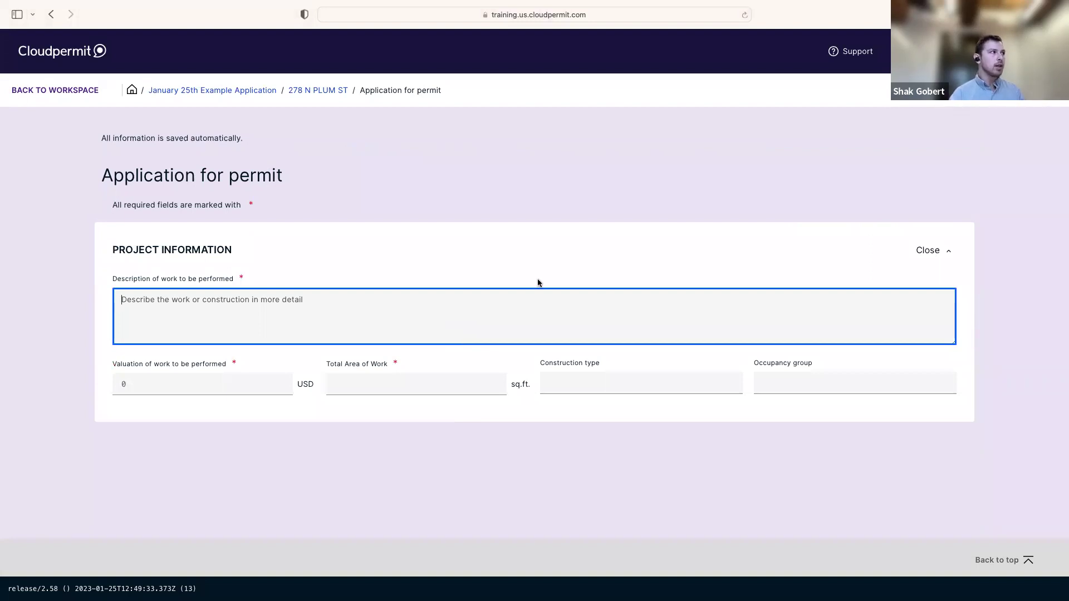
pyautogui.click(525, 258)
pyautogui.click(495, 318)
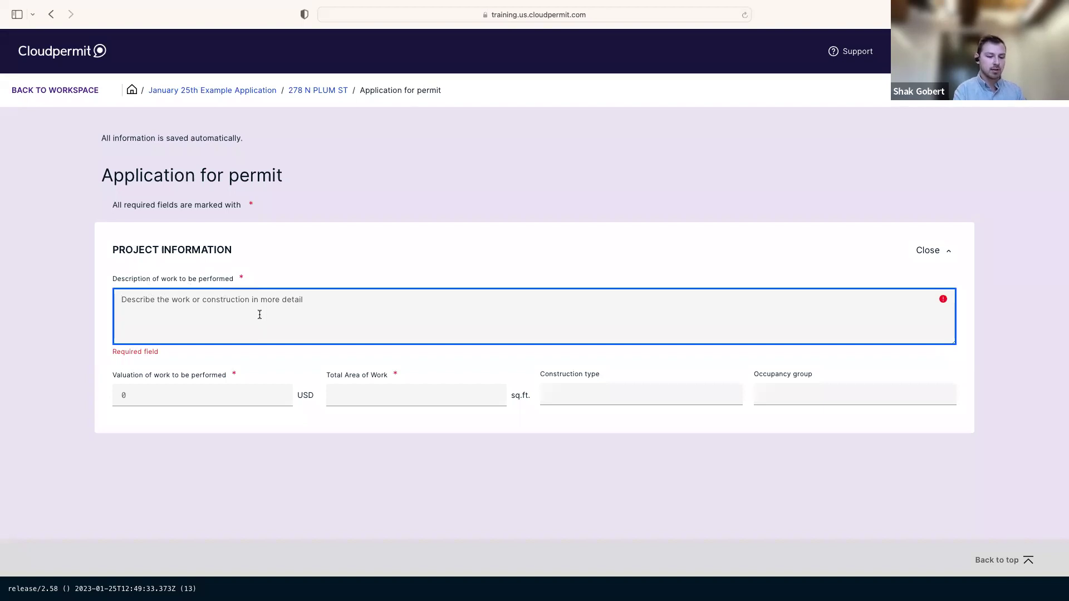
pyautogui.write('Building anew single family dwelling')
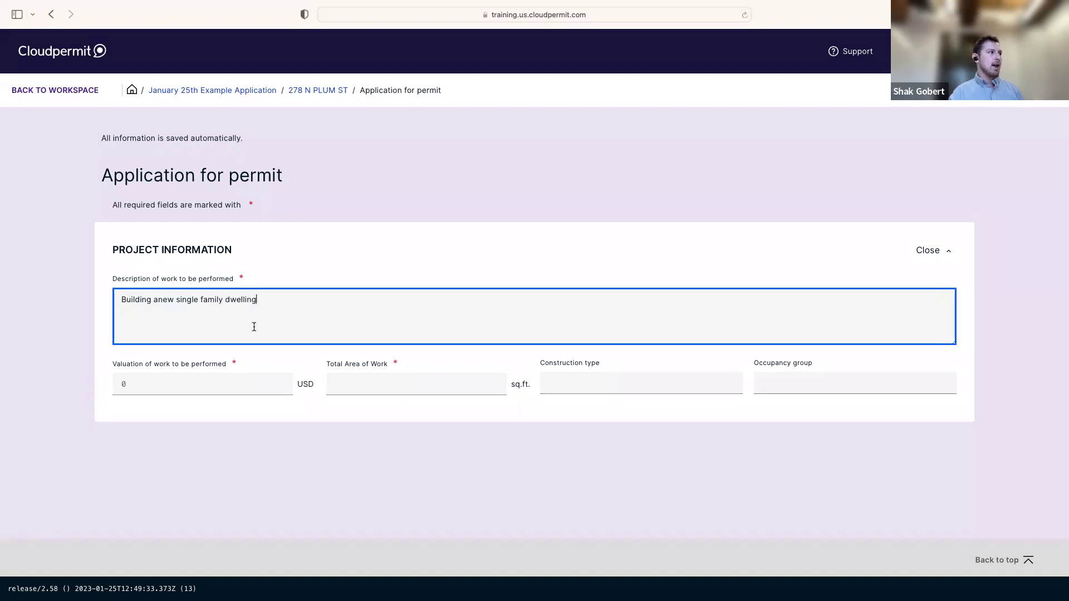
pyautogui.click(209, 389)
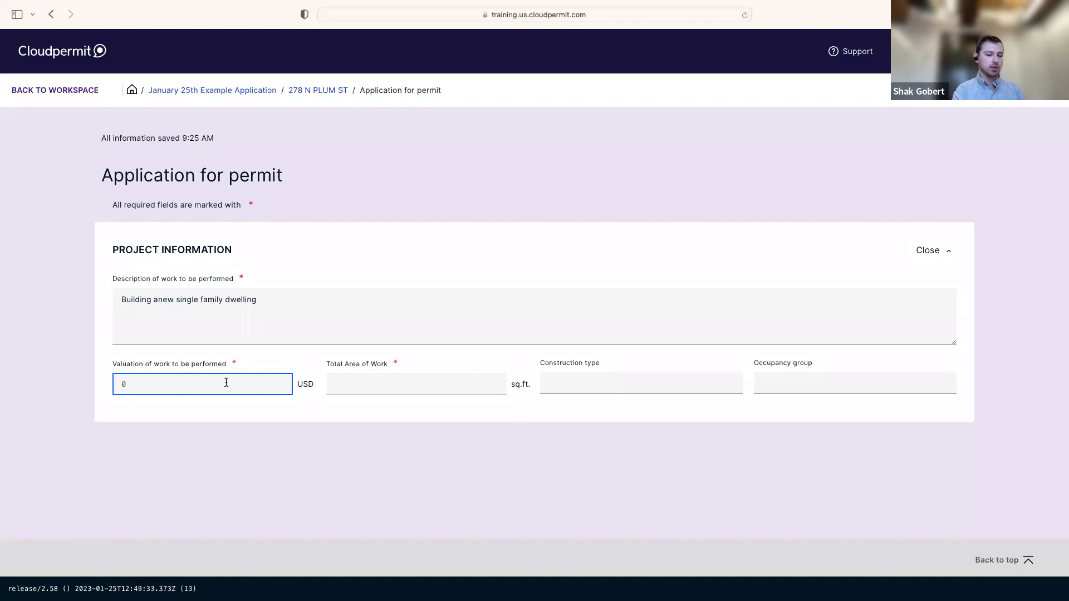
pyautogui.write('250000')
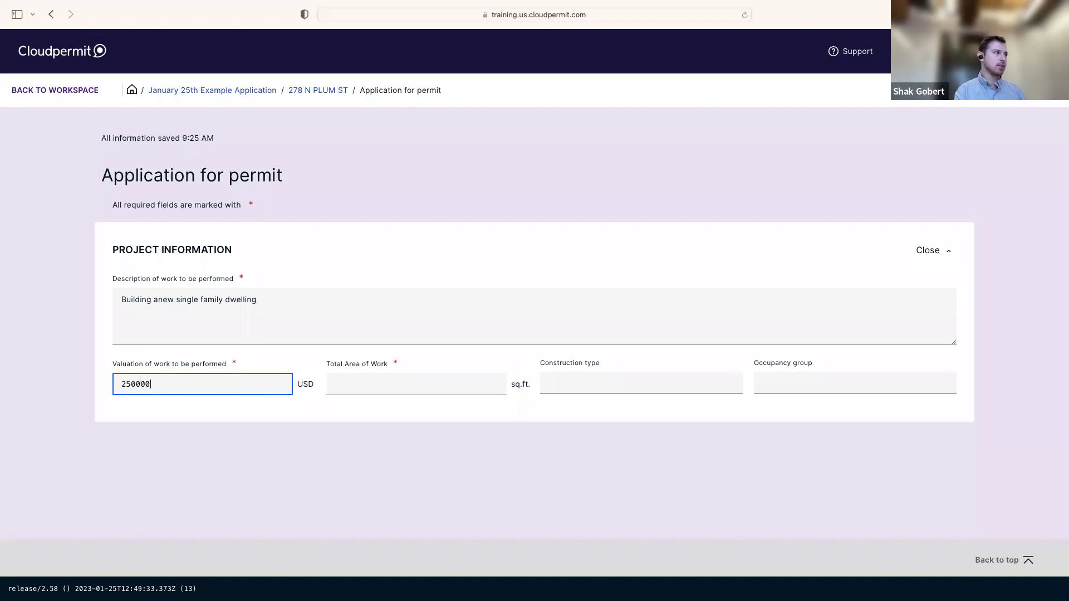
pyautogui.click(414, 390)
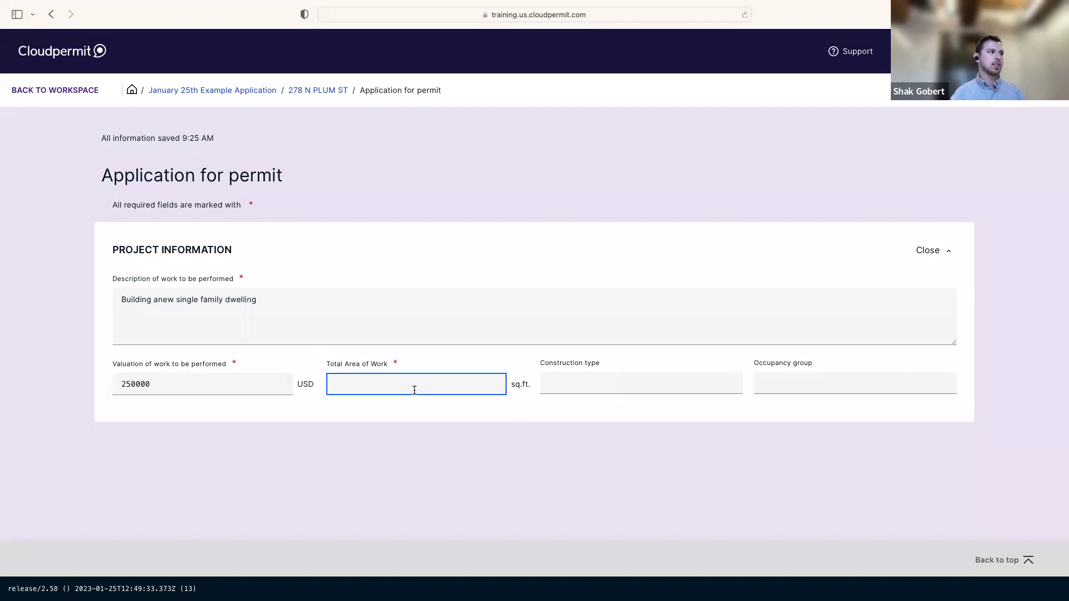
pyautogui.write('1750')
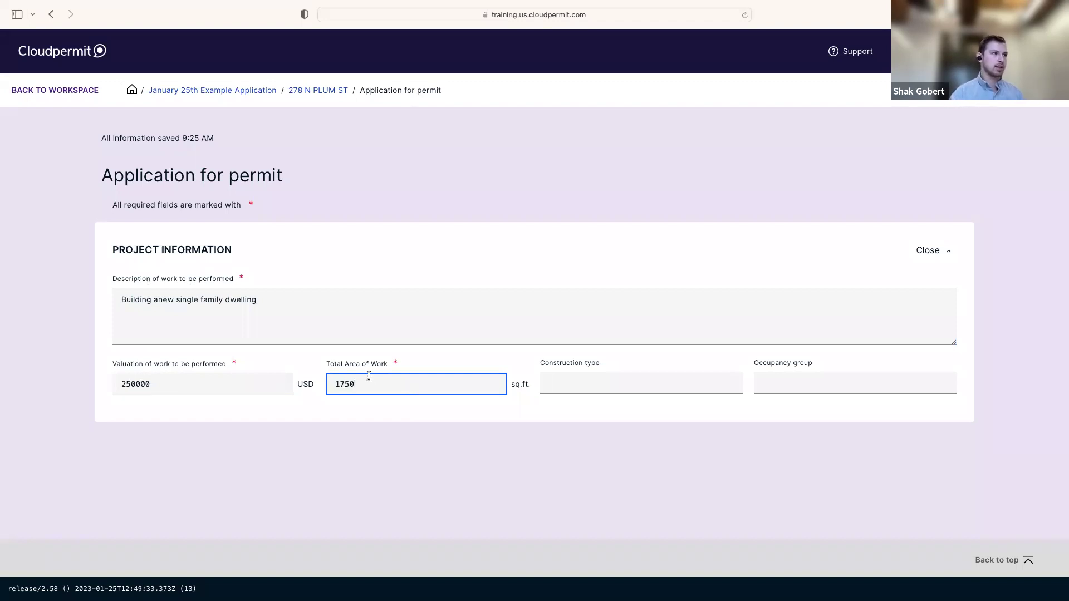
pyautogui.click(450, 255)
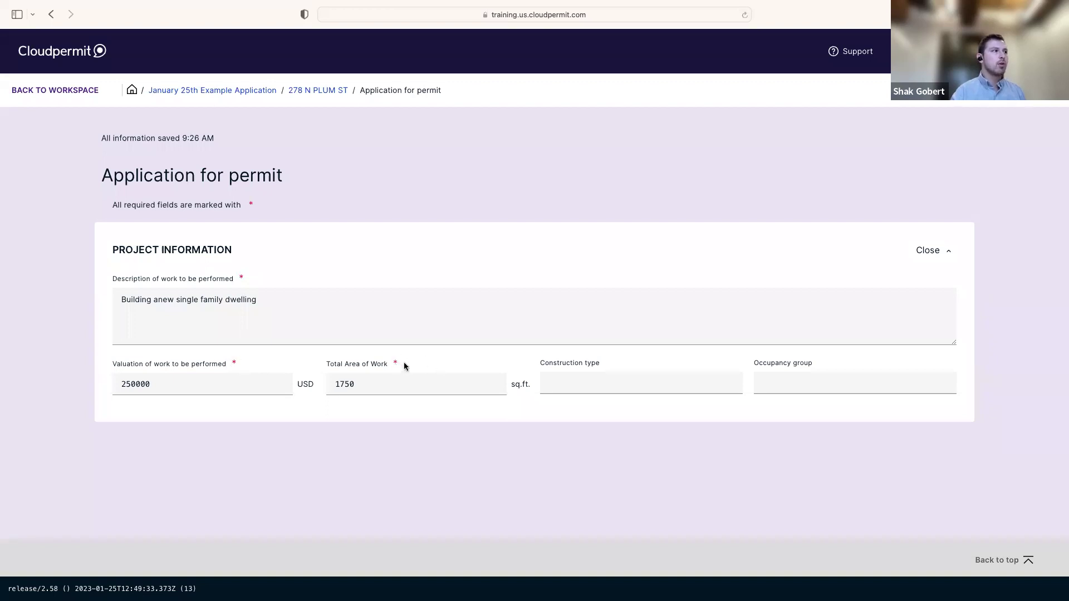
# Review the valuation, total area and occupancy group fields
pyautogui.moveTo(115, 204); pyautogui.dragTo(248, 204)
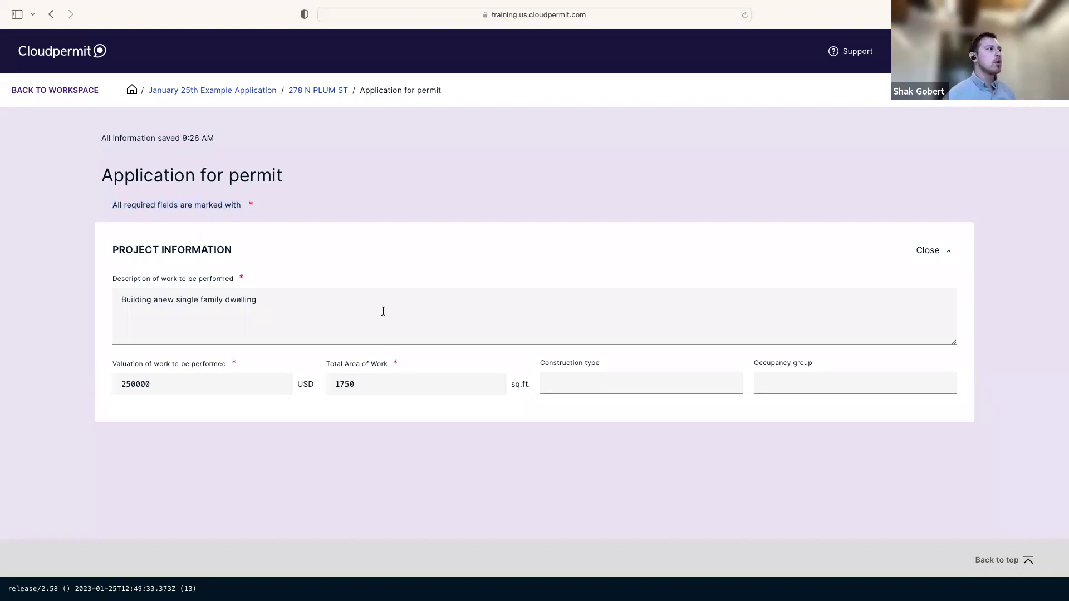
pyautogui.click(287, 301)
pyautogui.click(271, 386)
pyautogui.click(443, 383)
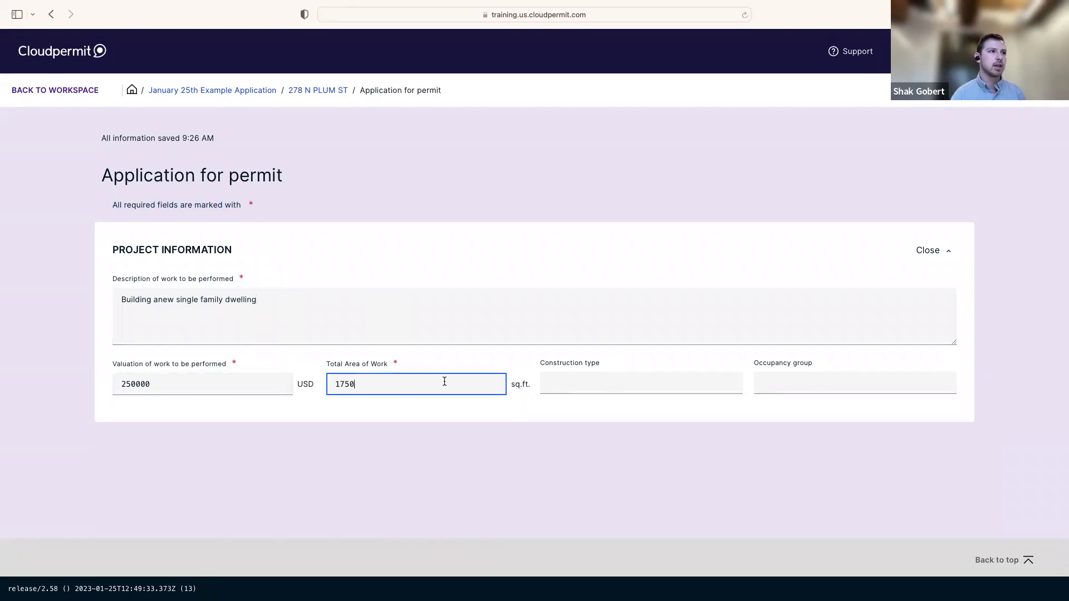
pyautogui.click(625, 386)
pyautogui.click(826, 381)
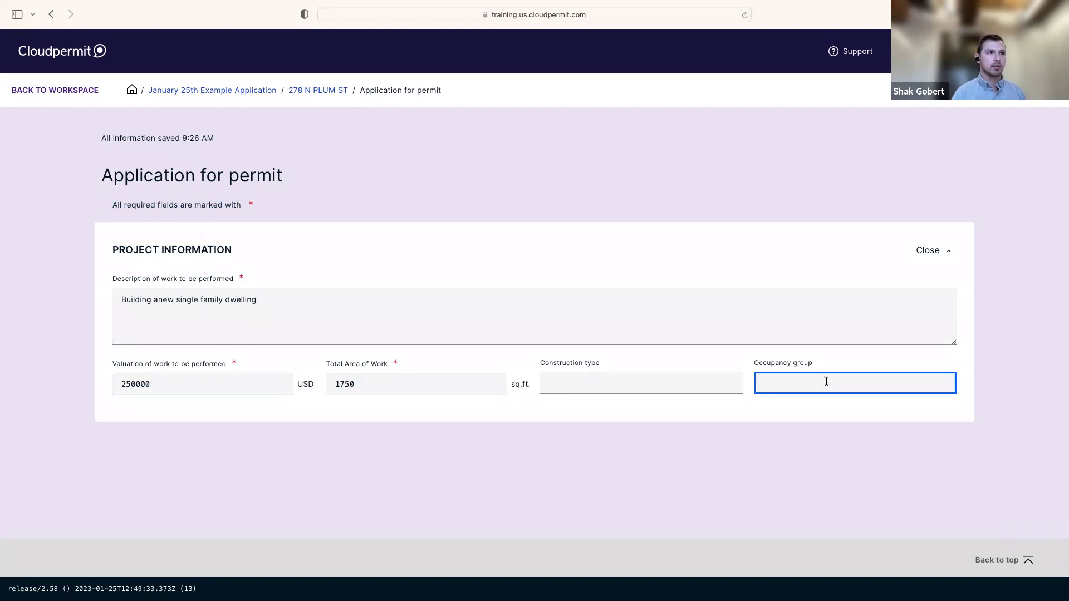
pyautogui.click(650, 383)
pyautogui.click(798, 384)
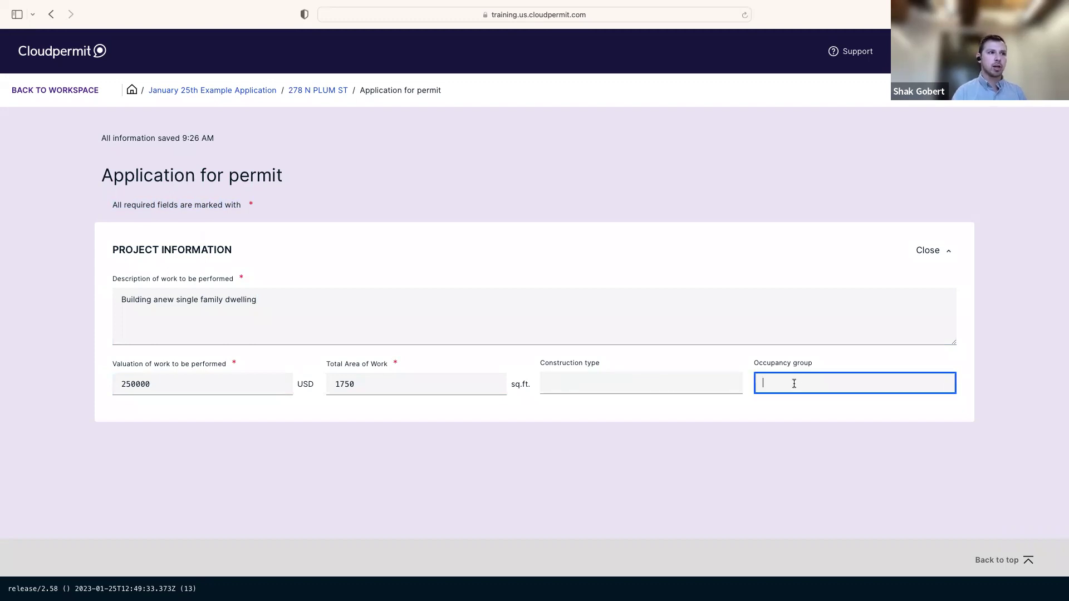
pyautogui.click(719, 371)
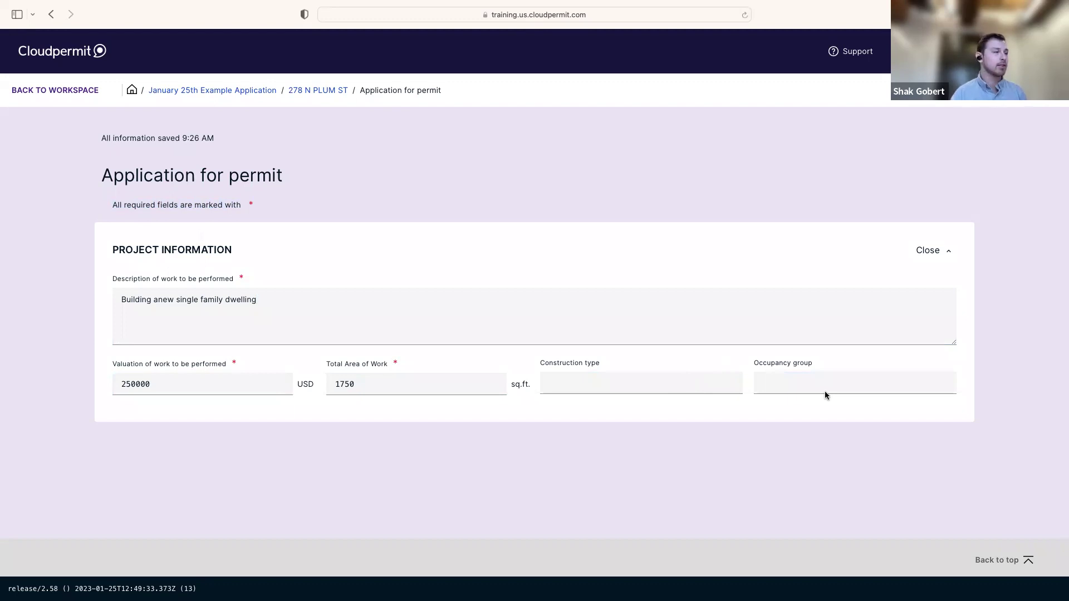
# Set construction type to 123 and occupancy group to Test
pyautogui.click(658, 387)
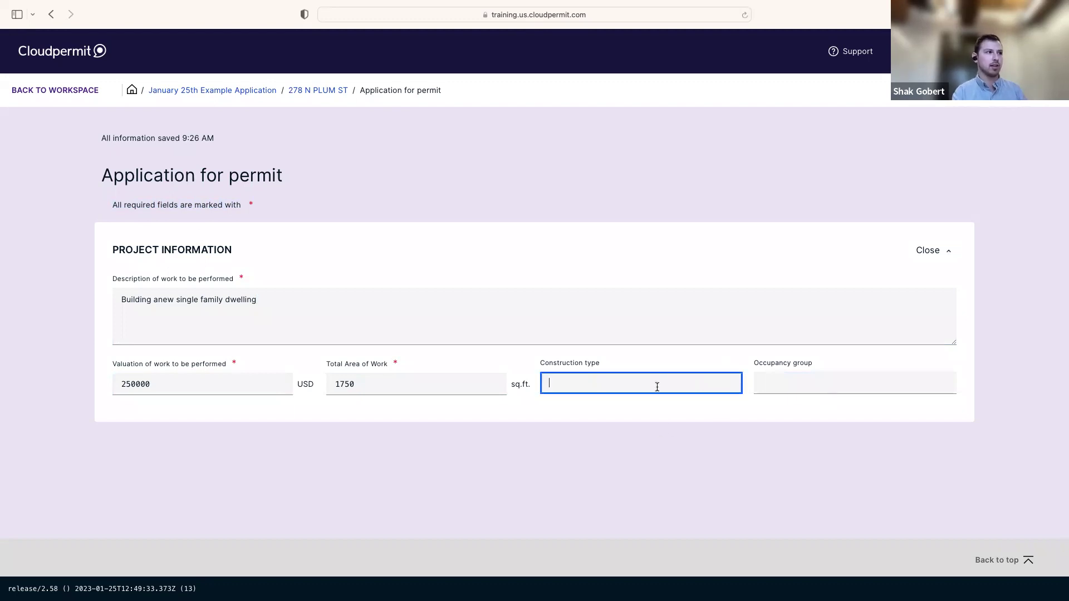
pyautogui.write('123')
pyautogui.click(800, 383)
pyautogui.write('Test')
pyautogui.click(772, 254)
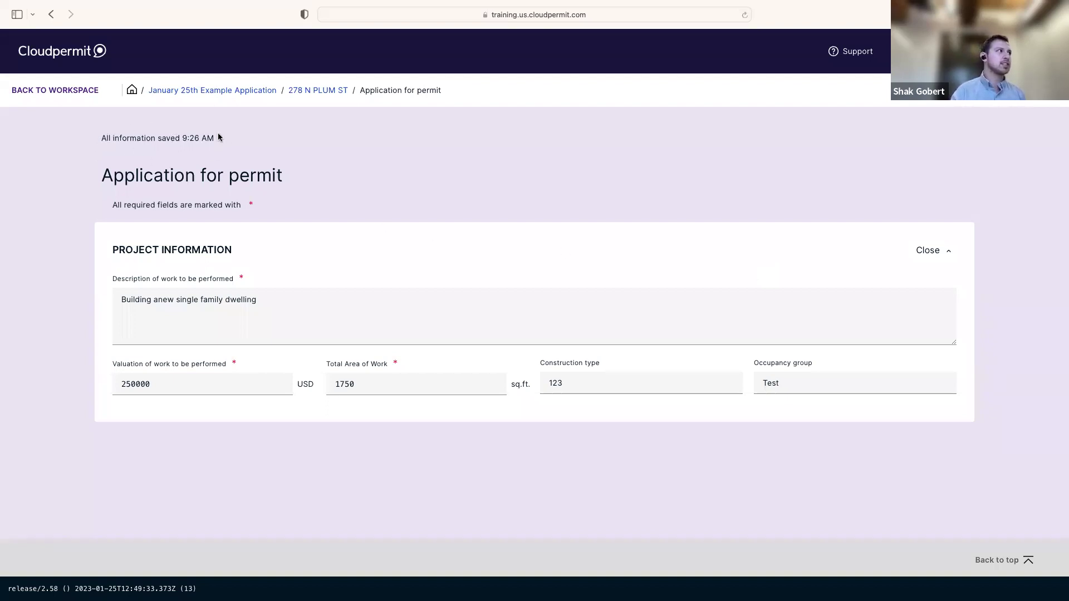
pyautogui.moveTo(181, 137); pyautogui.dragTo(225, 138)
pyautogui.click(339, 166)
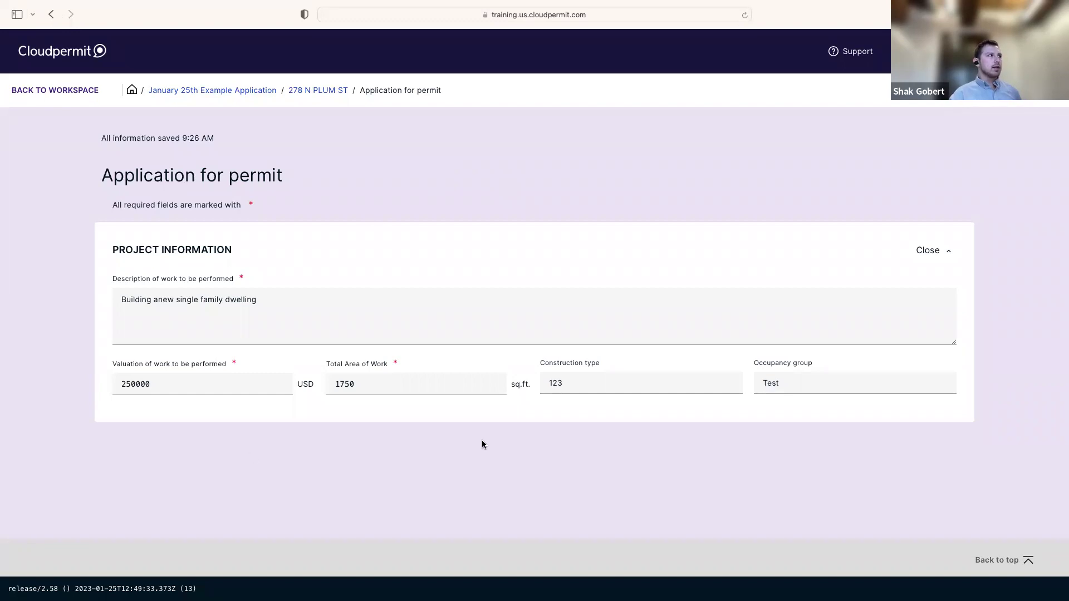
pyautogui.click(89, 98)
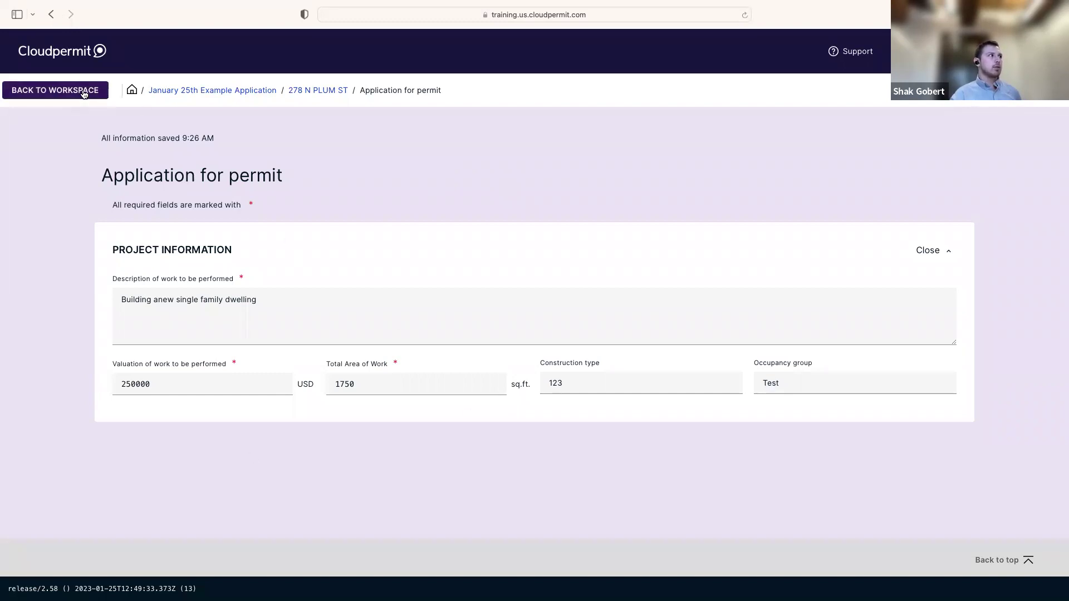
pyautogui.click(84, 94)
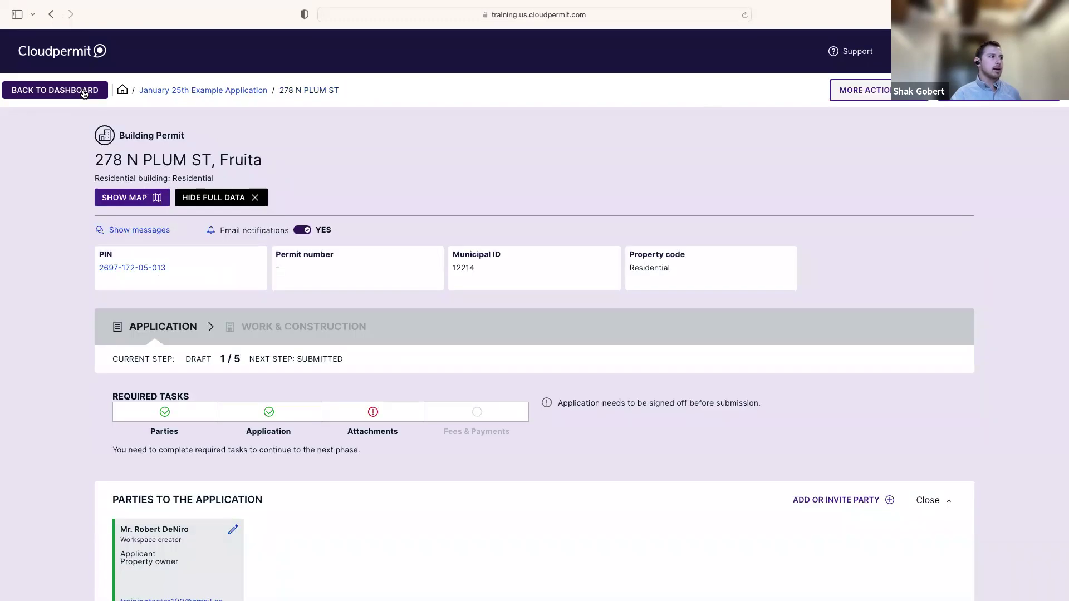
pyautogui.scroll(-5, 534, 350)
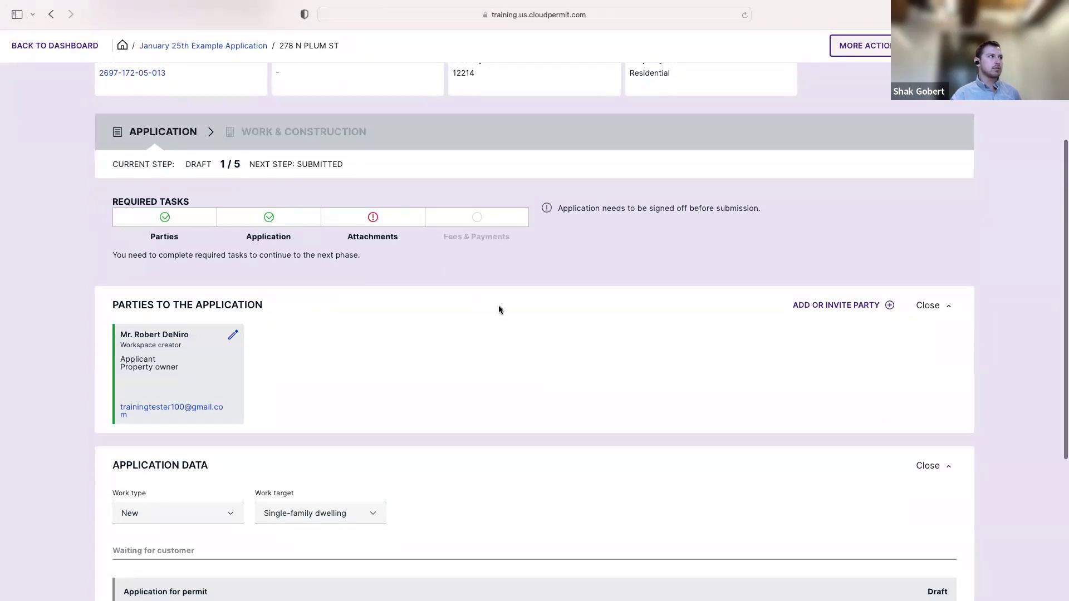
pyautogui.scroll(-6, 499, 306)
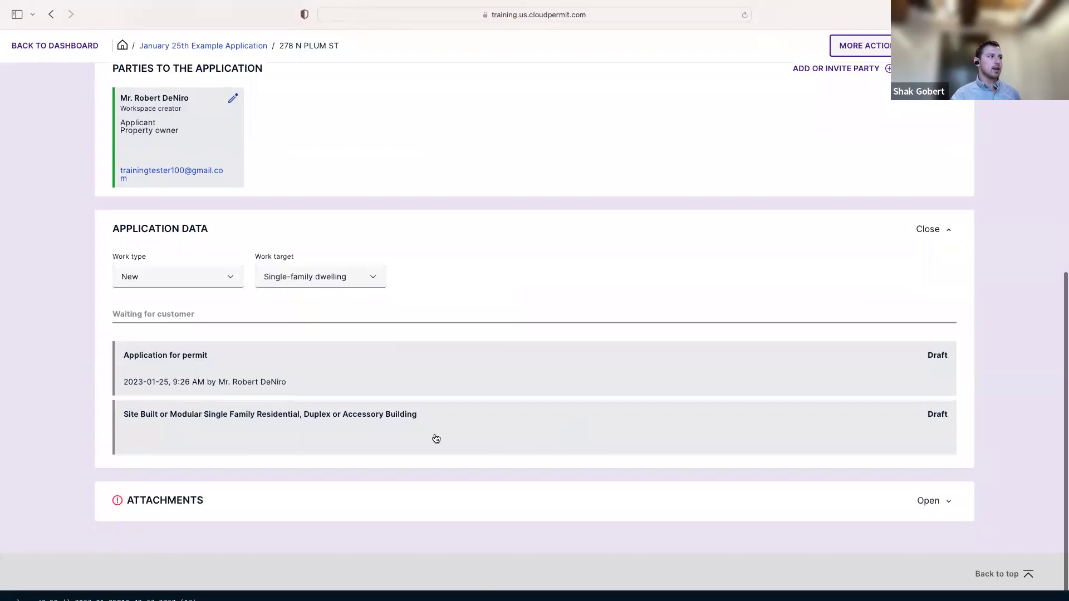
pyautogui.scroll(3, 436, 439)
pyautogui.scroll(-3, 601, 563)
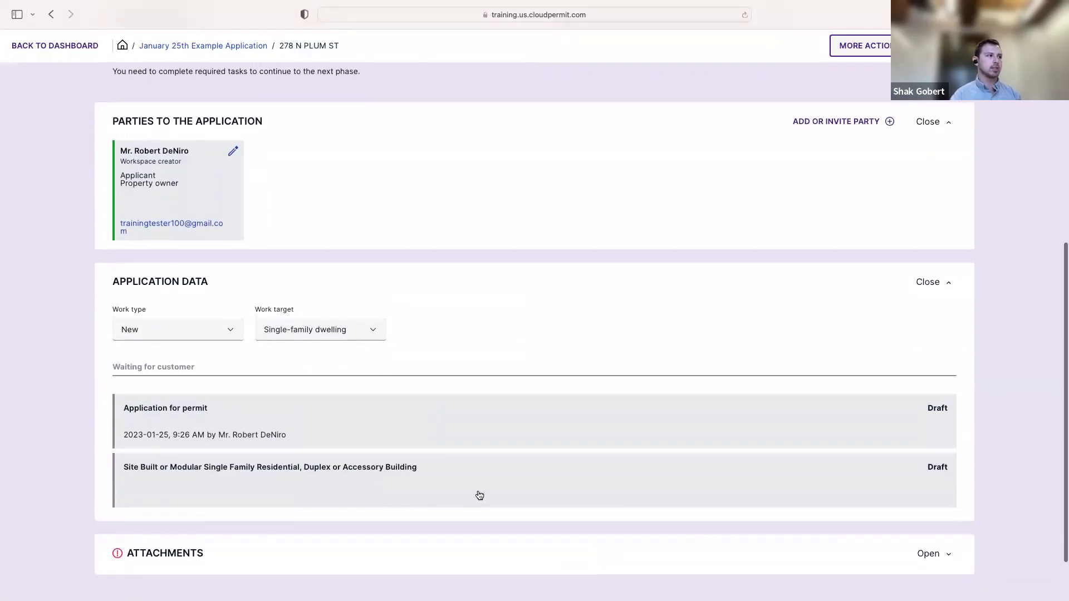
# Open the Site Built or Modular Single Family Residential form and step through its fields
pyautogui.click(477, 494)
pyautogui.click(513, 320)
pyautogui.click(267, 370)
pyautogui.click(439, 375)
pyautogui.click(373, 414)
pyautogui.click(480, 420)
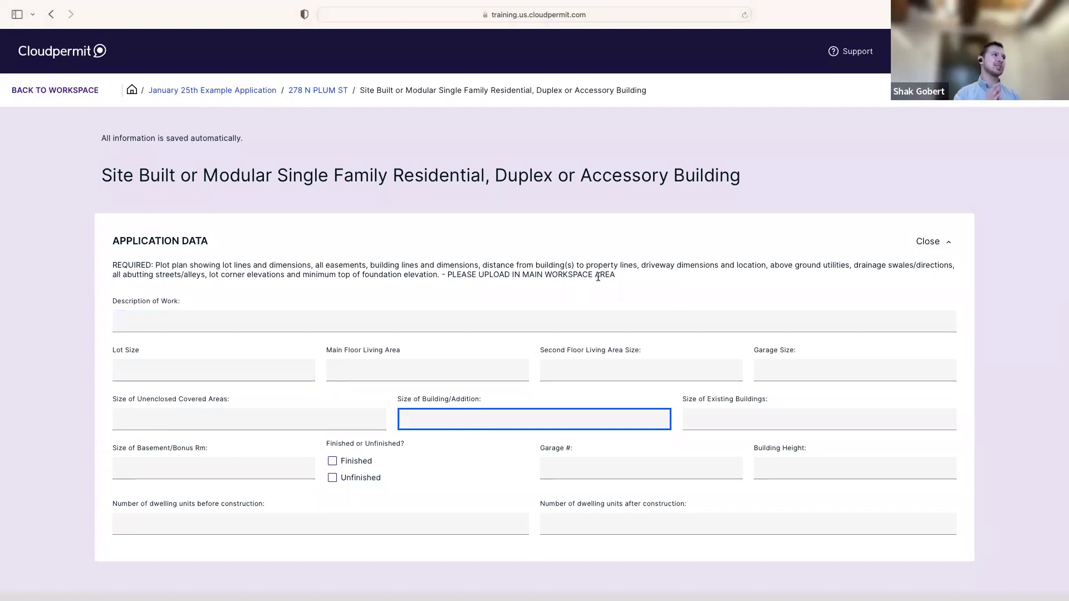
pyautogui.click(514, 289)
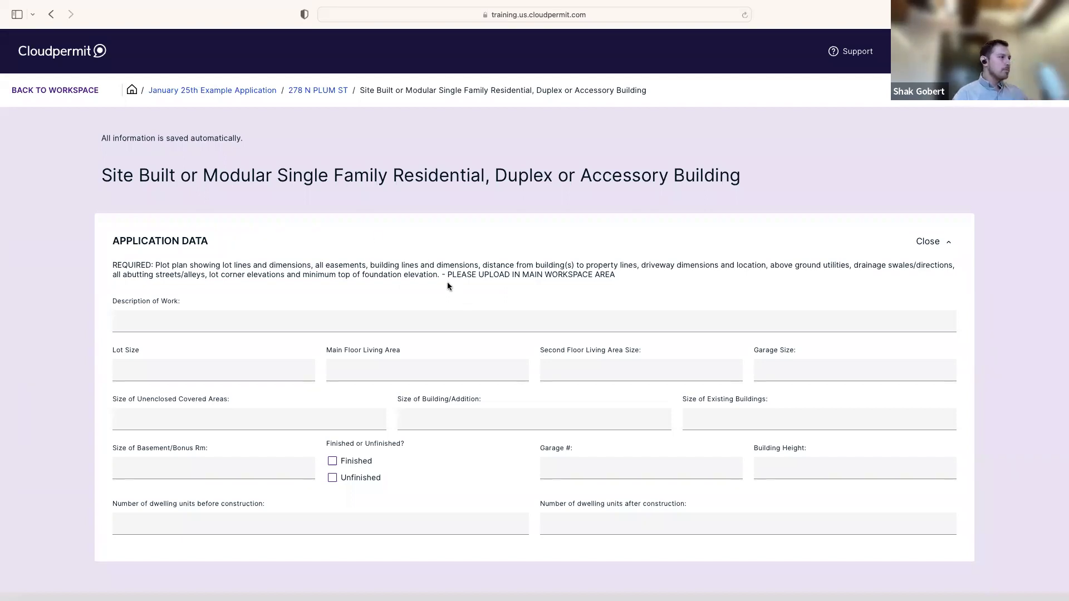
pyautogui.click(74, 97)
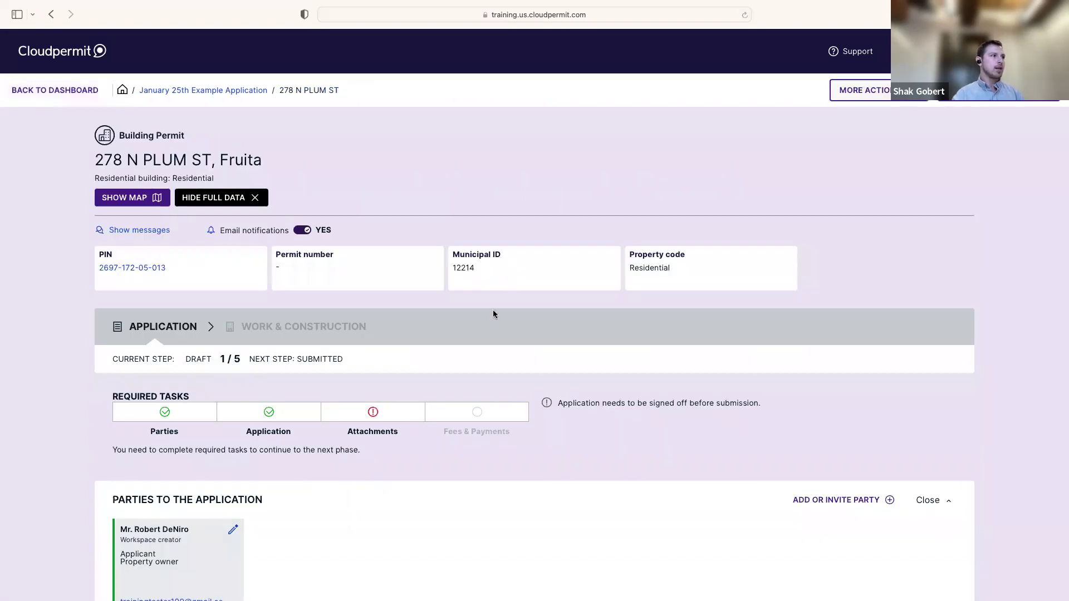
pyautogui.scroll(-2, 381, 363)
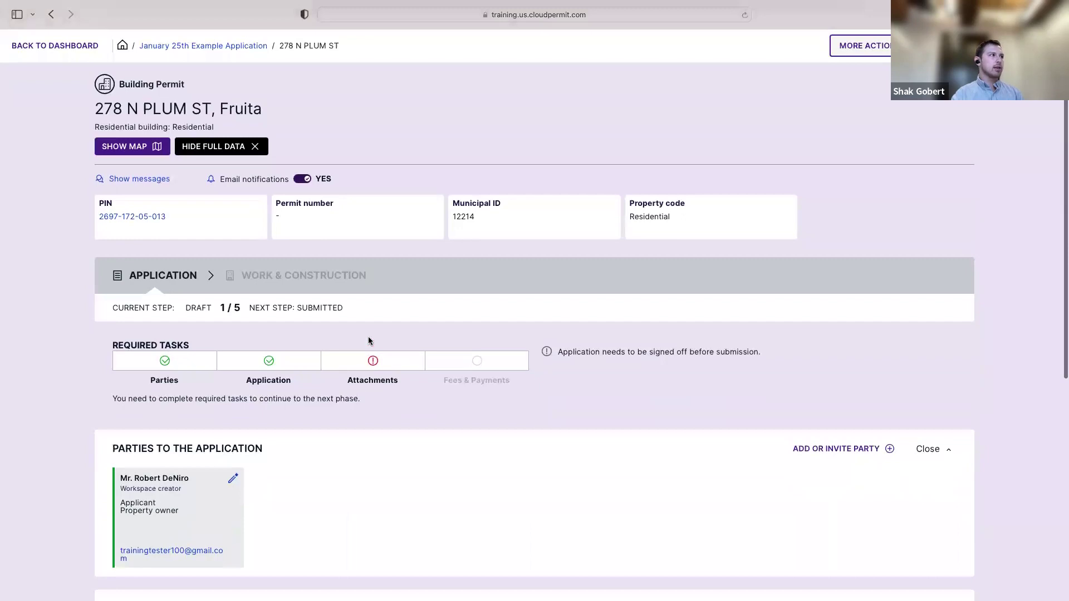
pyautogui.scroll(-2, 371, 351)
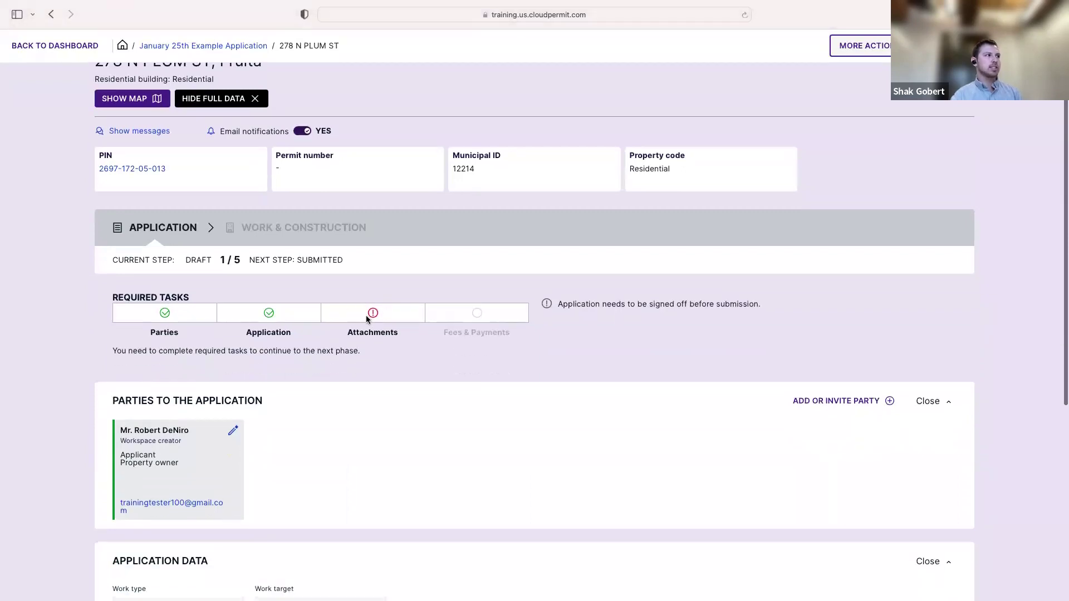
pyautogui.scroll(-10, 429, 327)
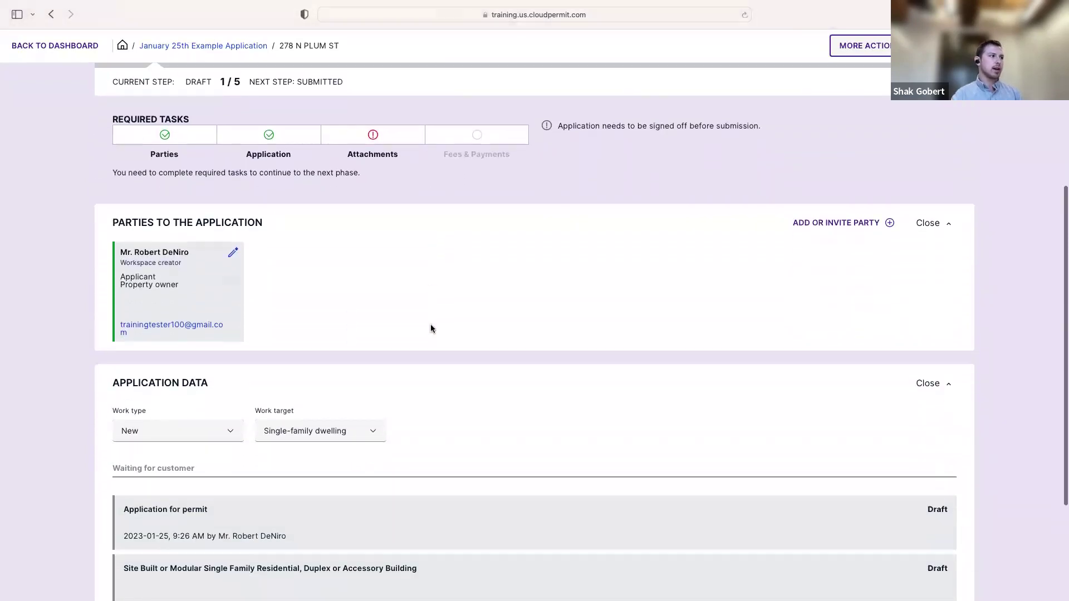
pyautogui.scroll(5, 429, 329)
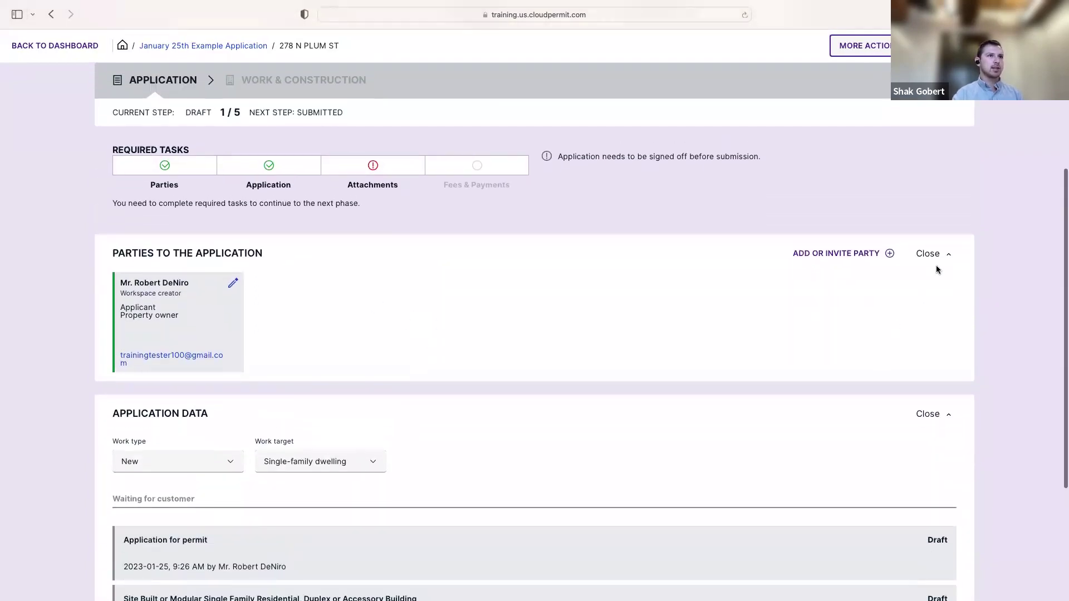
# Collapse Parties and Application Data, and expand Attachments down to the upload area
pyautogui.click(937, 255)
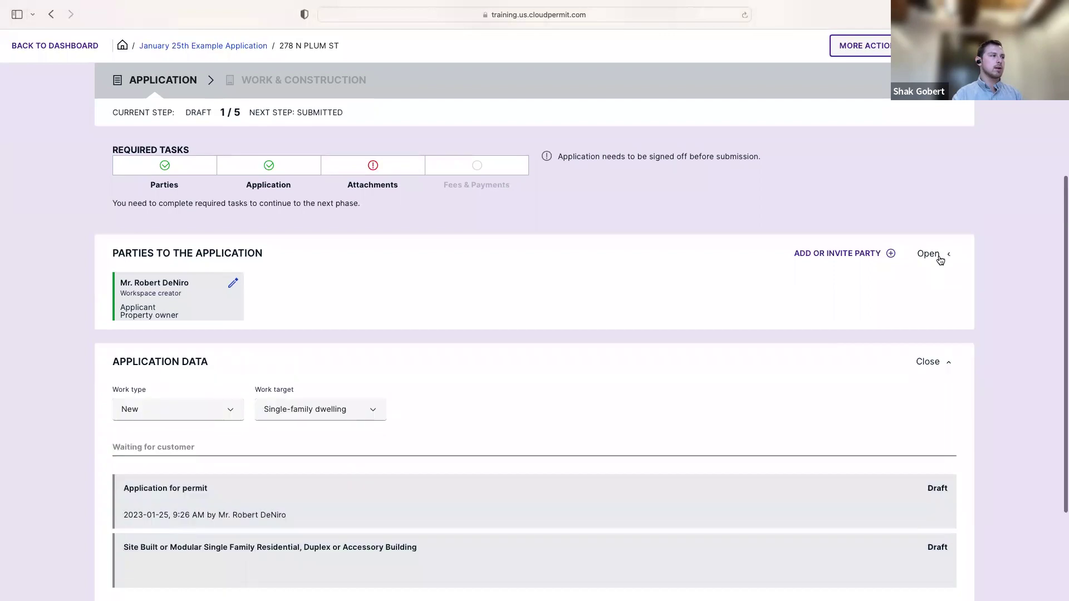
pyautogui.click(957, 308)
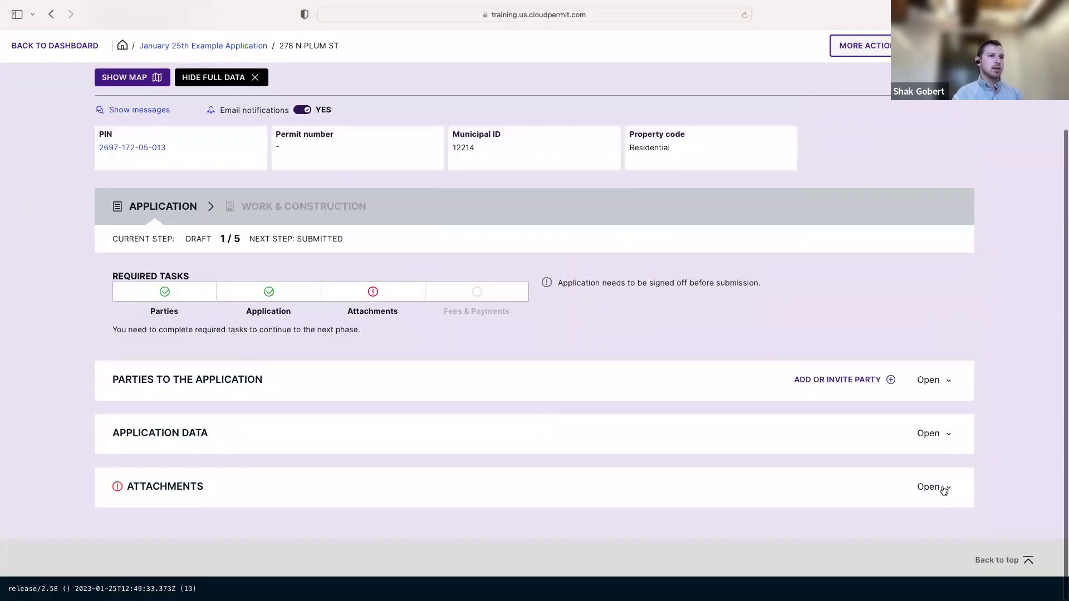
pyautogui.click(941, 488)
pyautogui.scroll(-5, 640, 427)
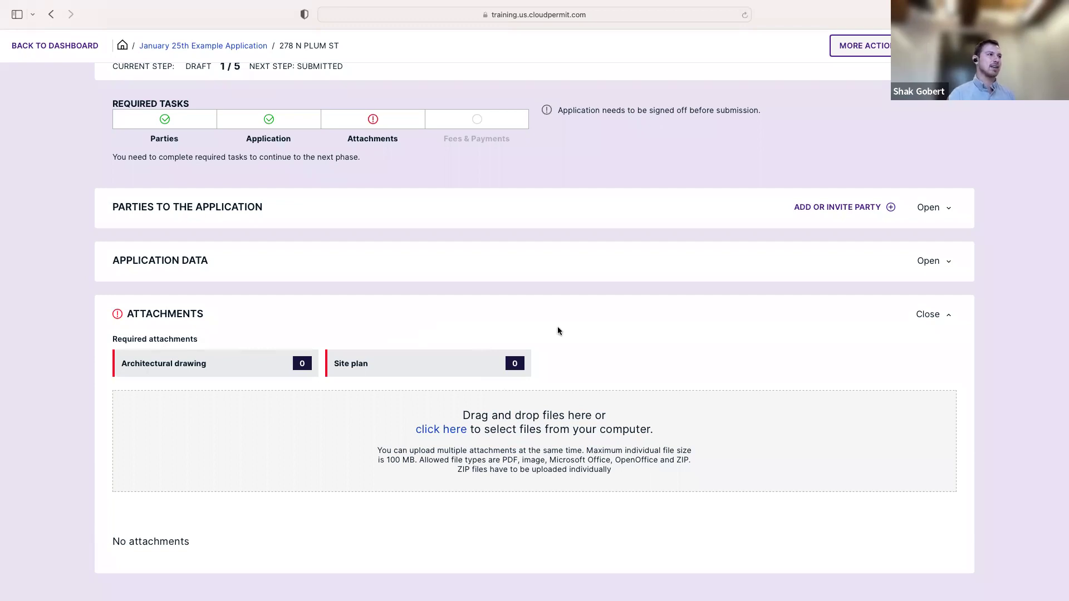
pyautogui.scroll(-2, 562, 333)
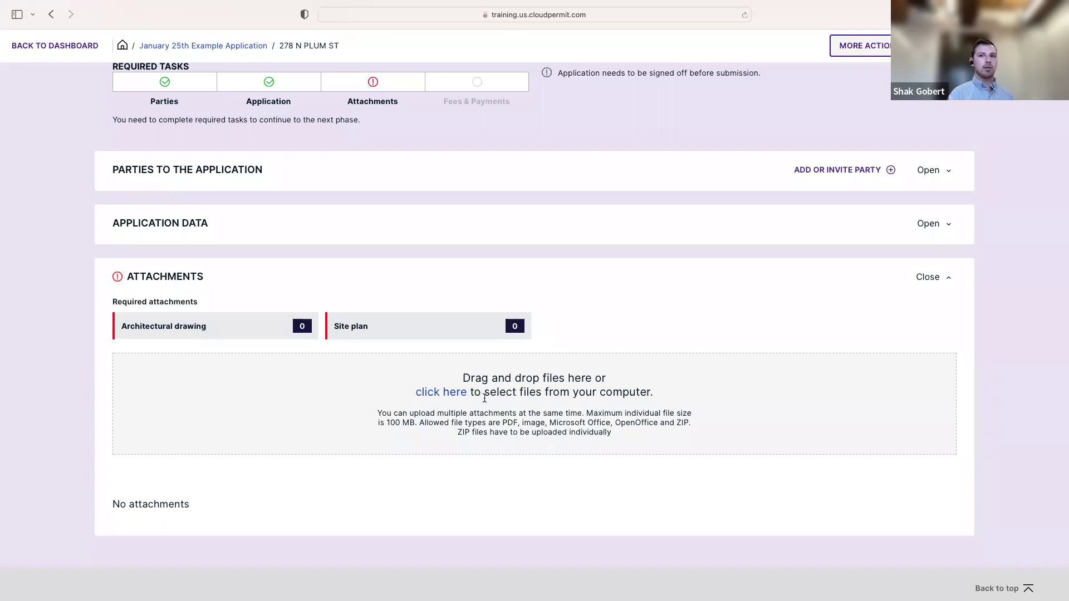
pyautogui.click(452, 392)
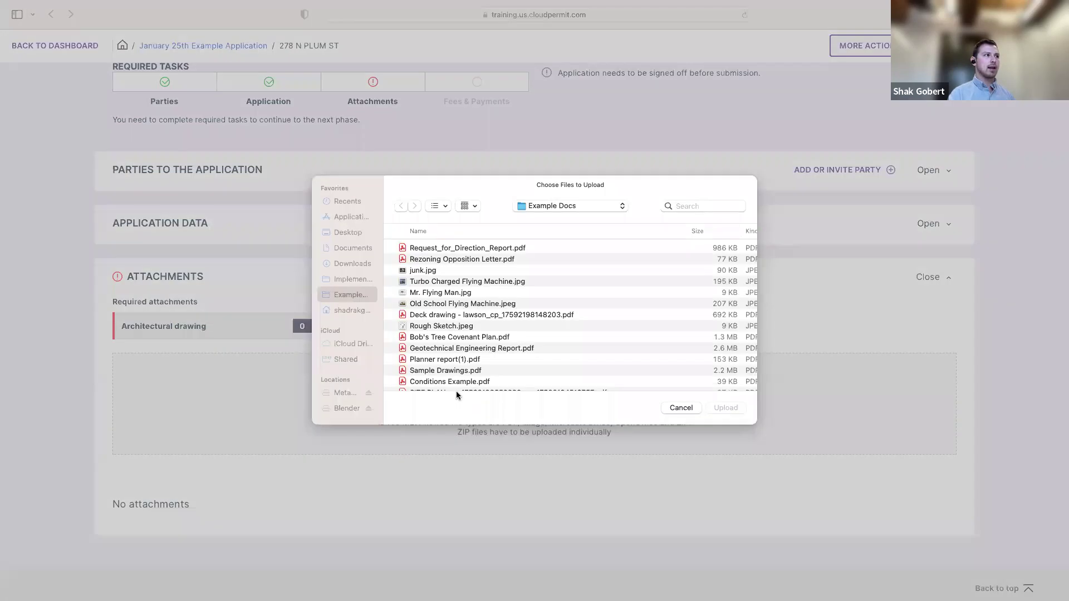
pyautogui.scroll(-2, 482, 308)
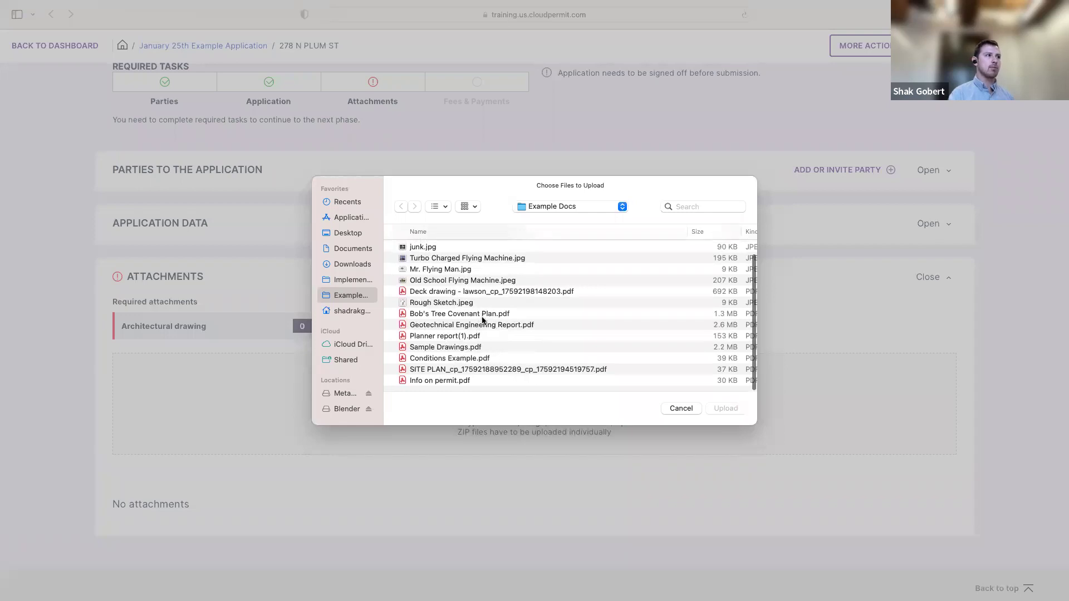
pyautogui.scroll(2, 518, 315)
pyautogui.scroll(-2, 518, 315)
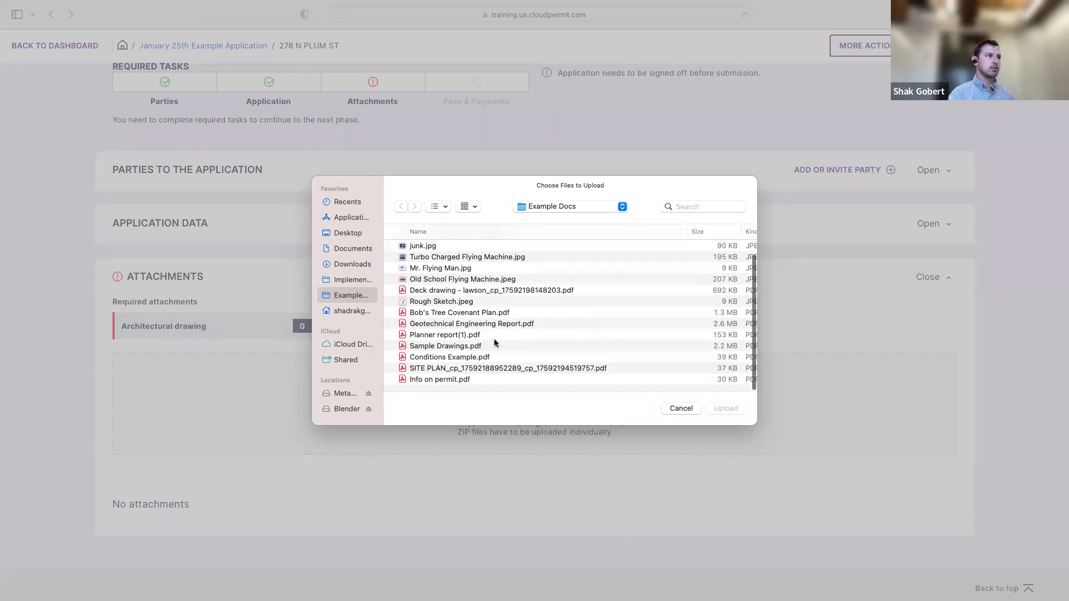
pyautogui.click(451, 371)
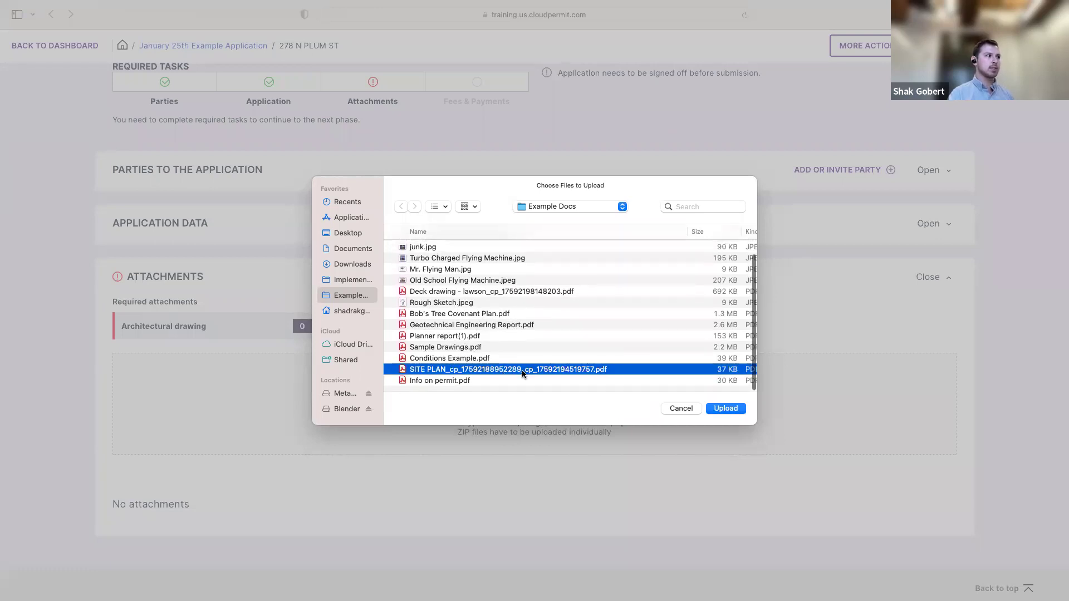
pyautogui.click(725, 409)
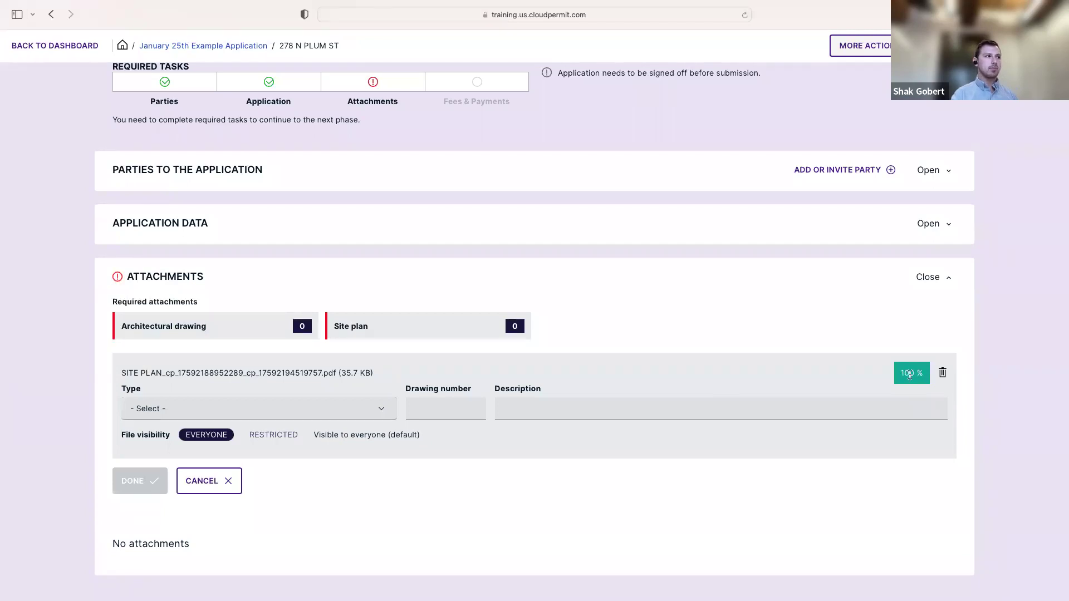
pyautogui.moveTo(121, 372); pyautogui.dragTo(374, 375)
pyautogui.click(130, 370)
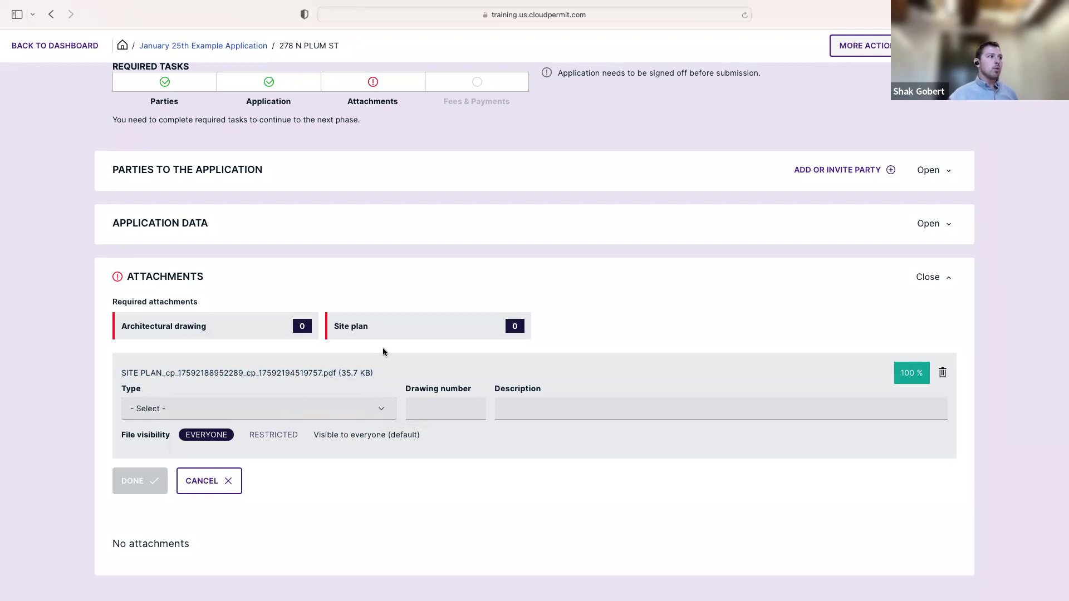
pyautogui.scroll(-1, 383, 351)
pyautogui.click(382, 384)
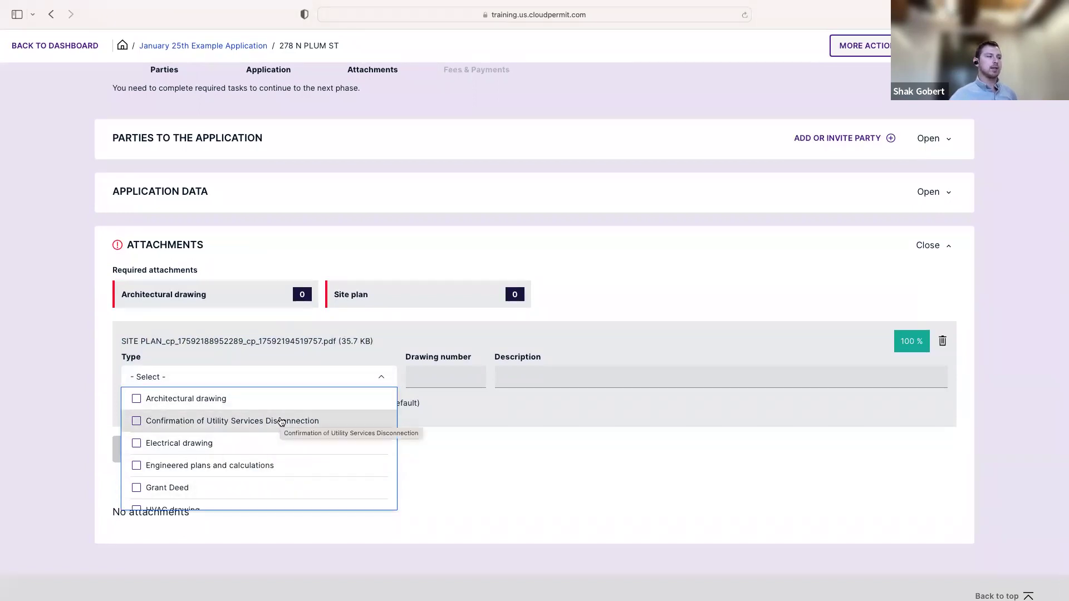
pyautogui.scroll(-5, 294, 437)
pyautogui.scroll(-3, 295, 440)
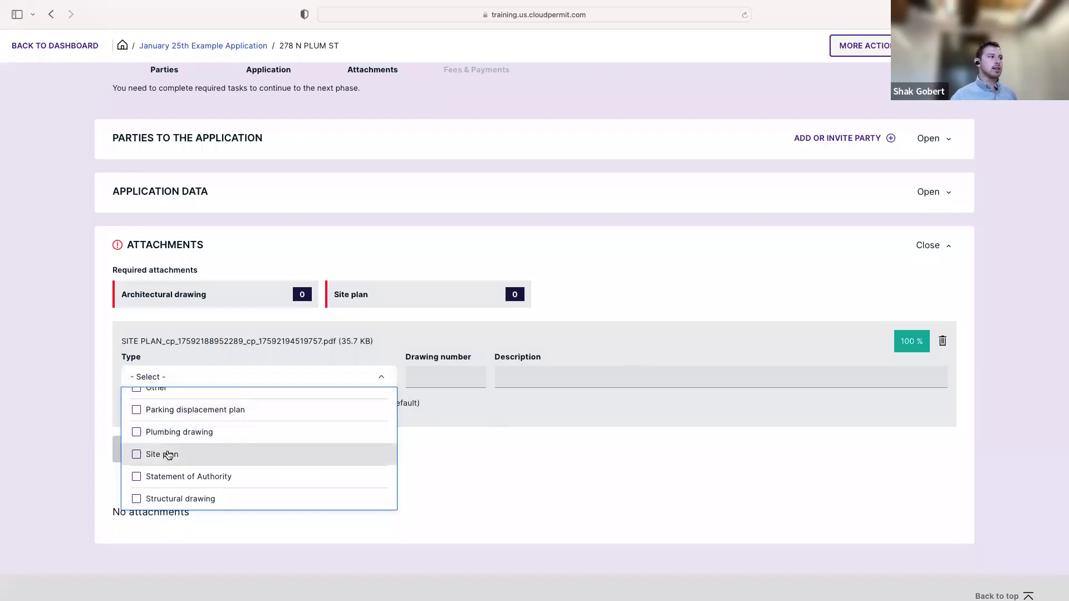
pyautogui.click(137, 456)
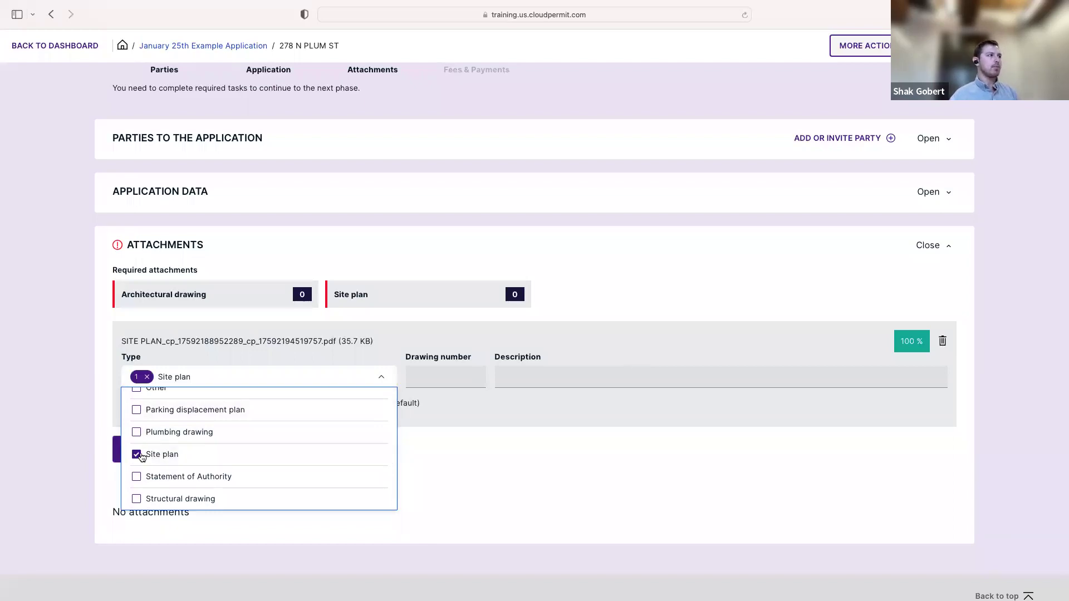
pyautogui.click(437, 456)
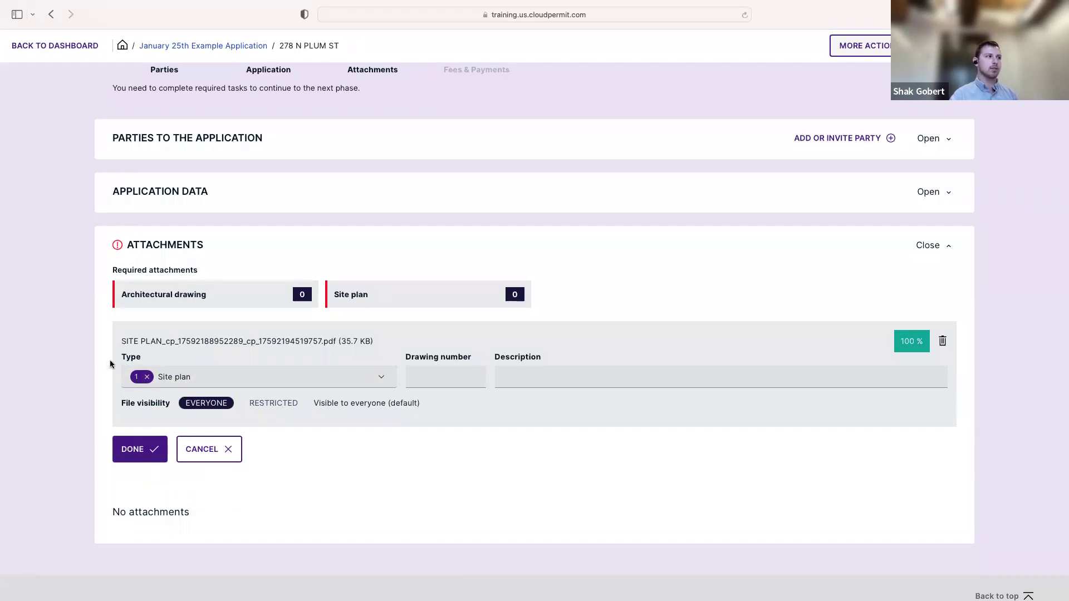
pyautogui.click(148, 378)
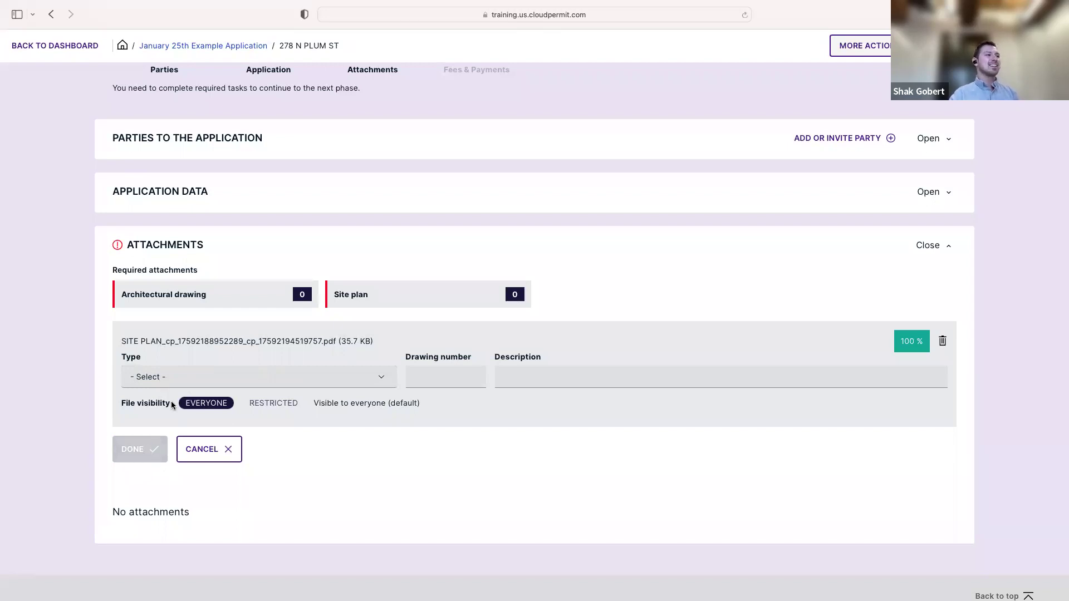
# Set the uploaded file's type to Site plan and its description to 'This site plan is ......'
pyautogui.click(383, 381)
pyautogui.scroll(-3, 197, 449)
pyautogui.scroll(-5, 197, 449)
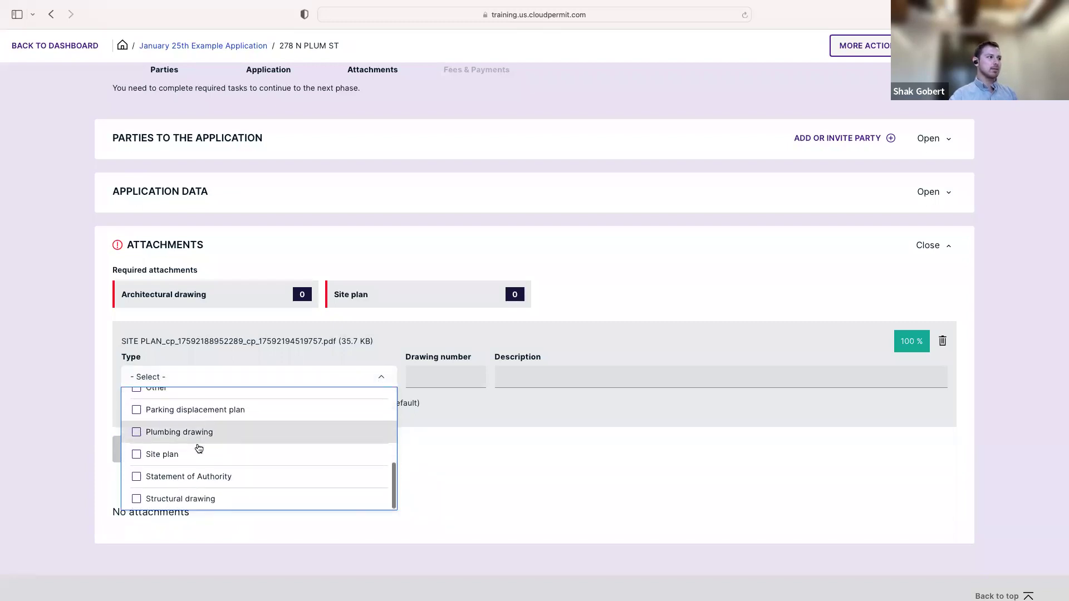
pyautogui.click(184, 457)
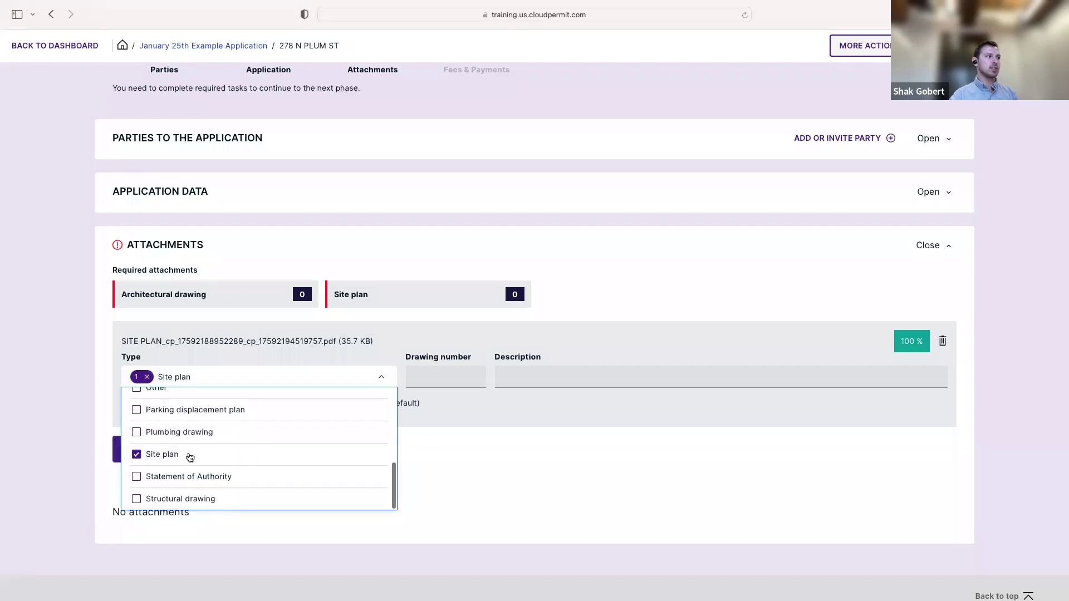
pyautogui.click(444, 452)
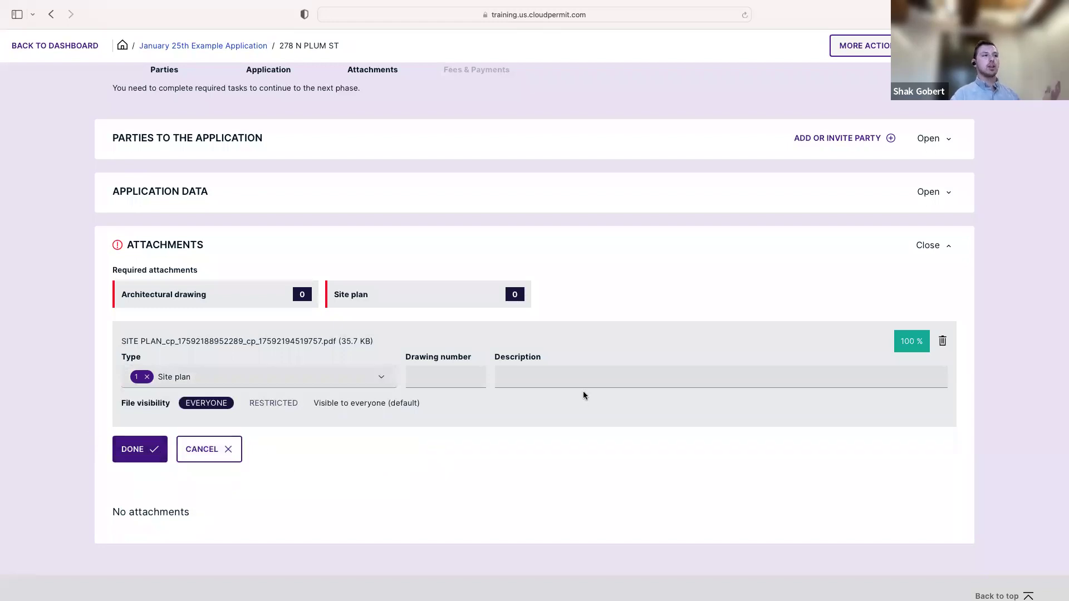
pyautogui.click(541, 381)
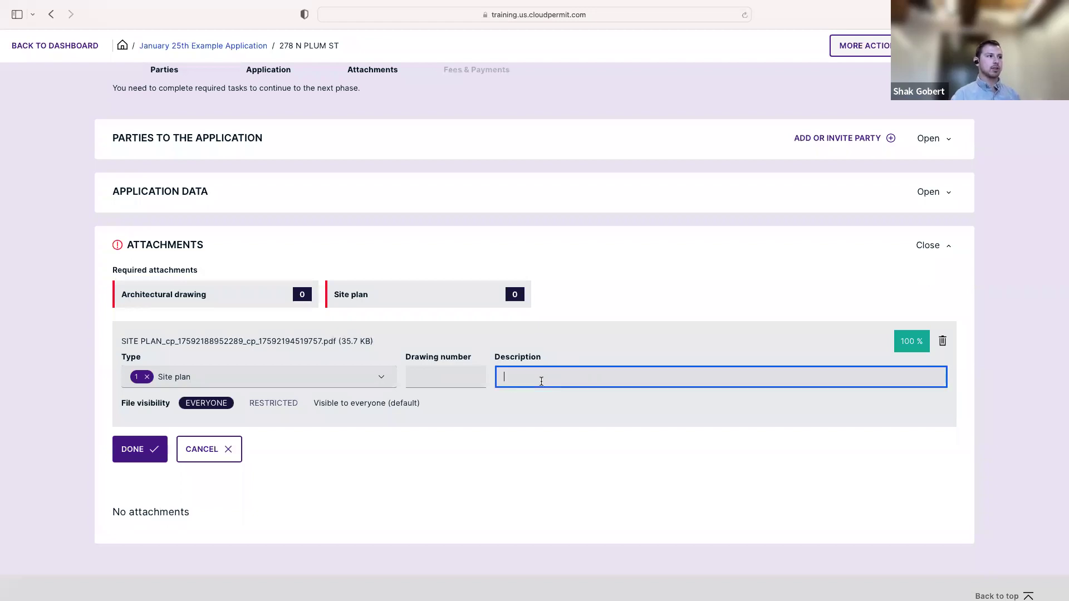
pyautogui.write('This site plan is ......')
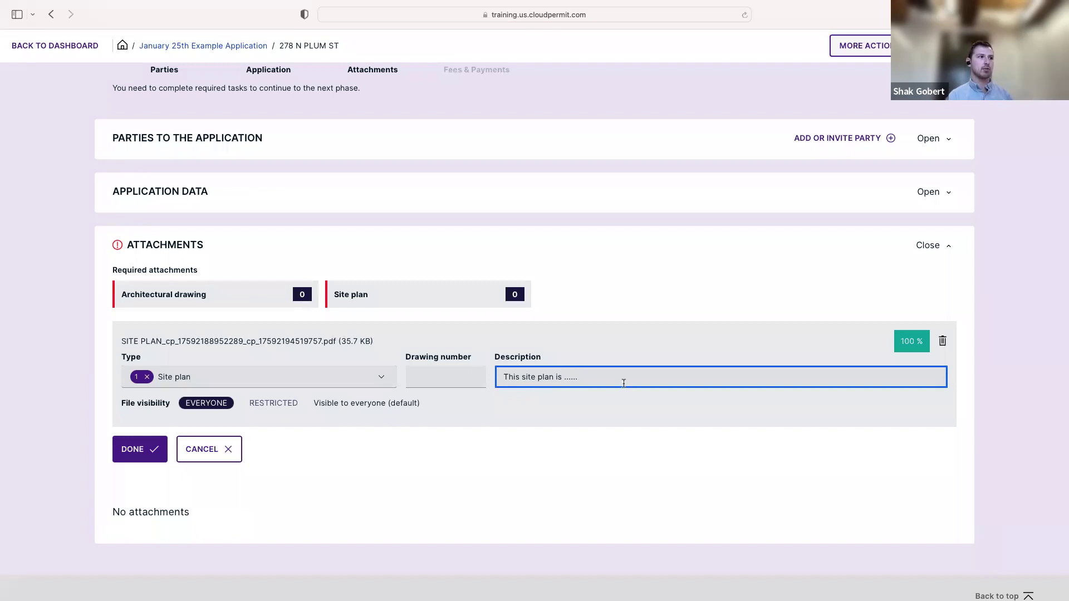
pyautogui.click(509, 464)
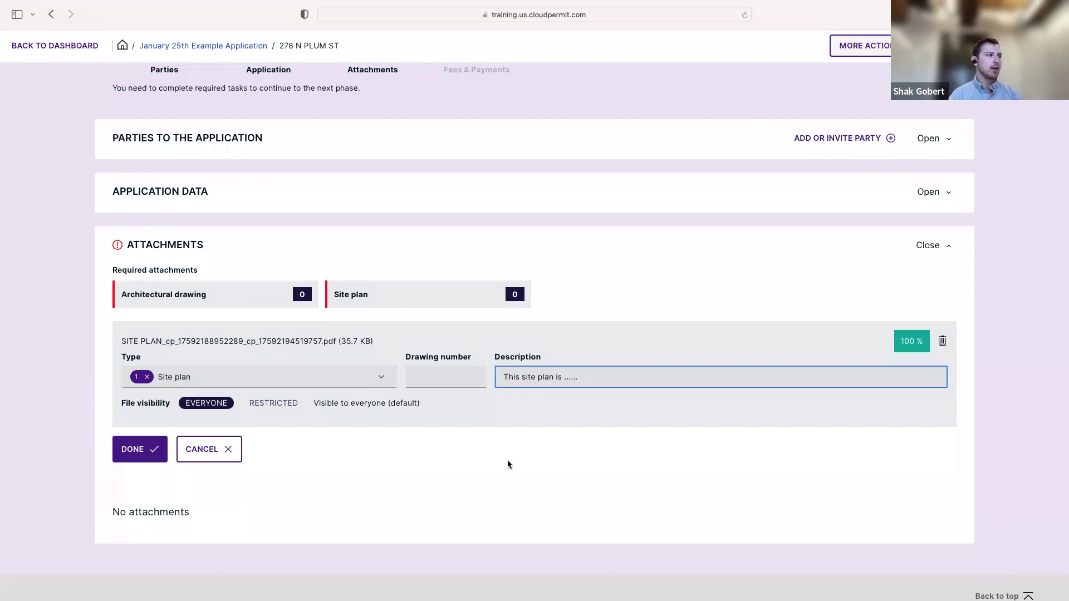
# Save the site plan attachment and check its new Version 1 row in the attachments list
pyautogui.click(142, 459)
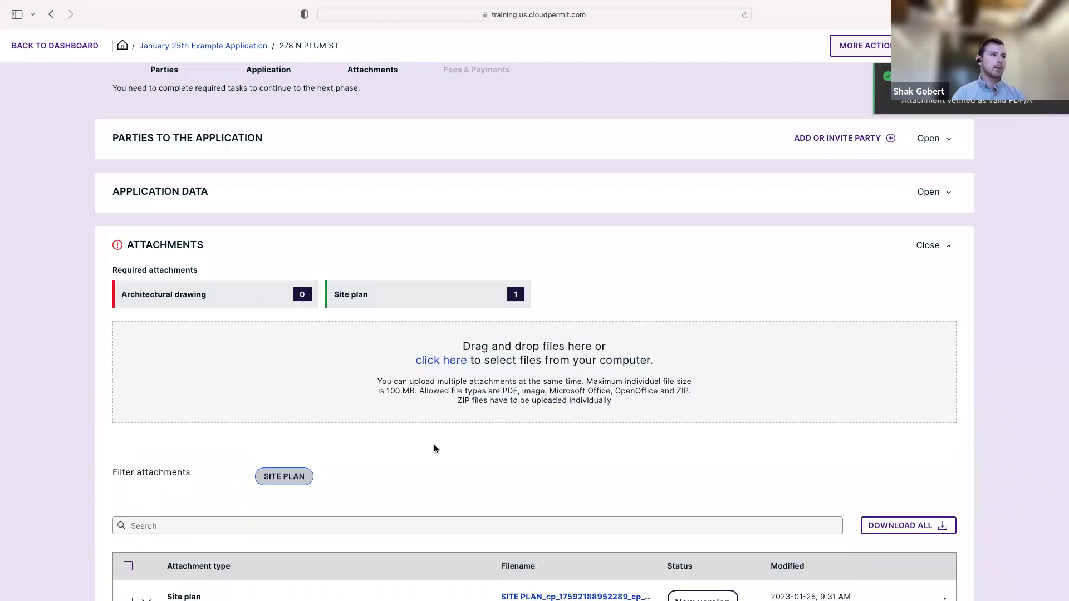
pyautogui.scroll(-3, 477, 444)
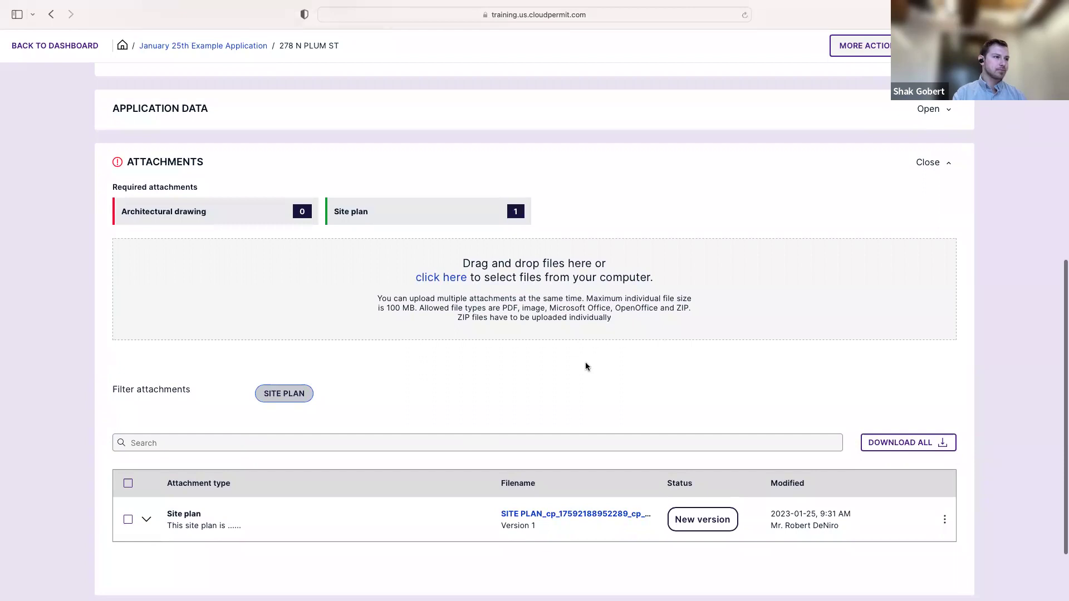
pyautogui.scroll(-1, 578, 368)
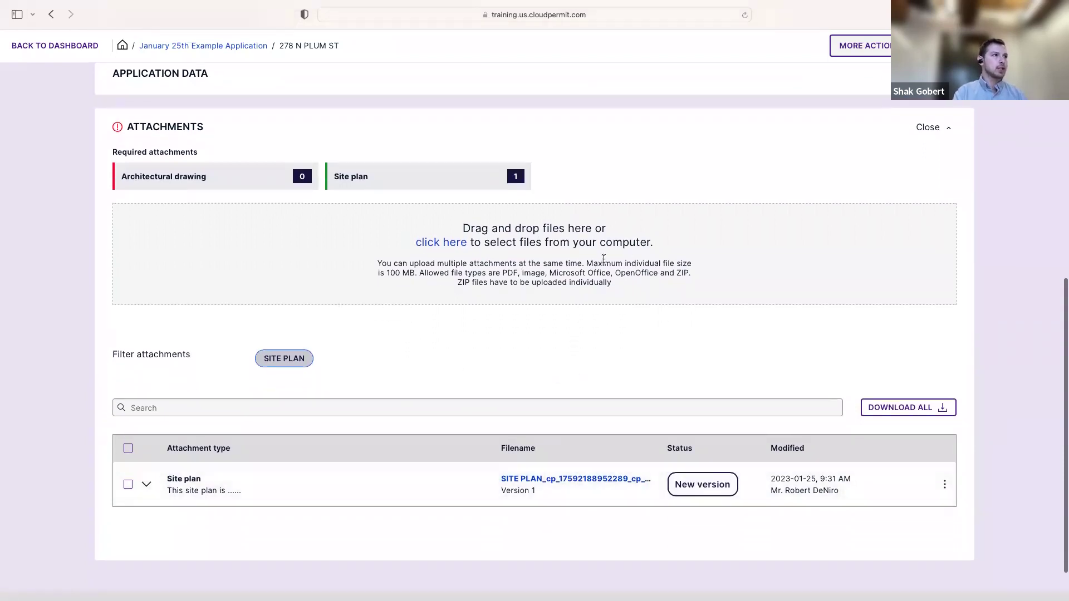
pyautogui.scroll(-1, 491, 429)
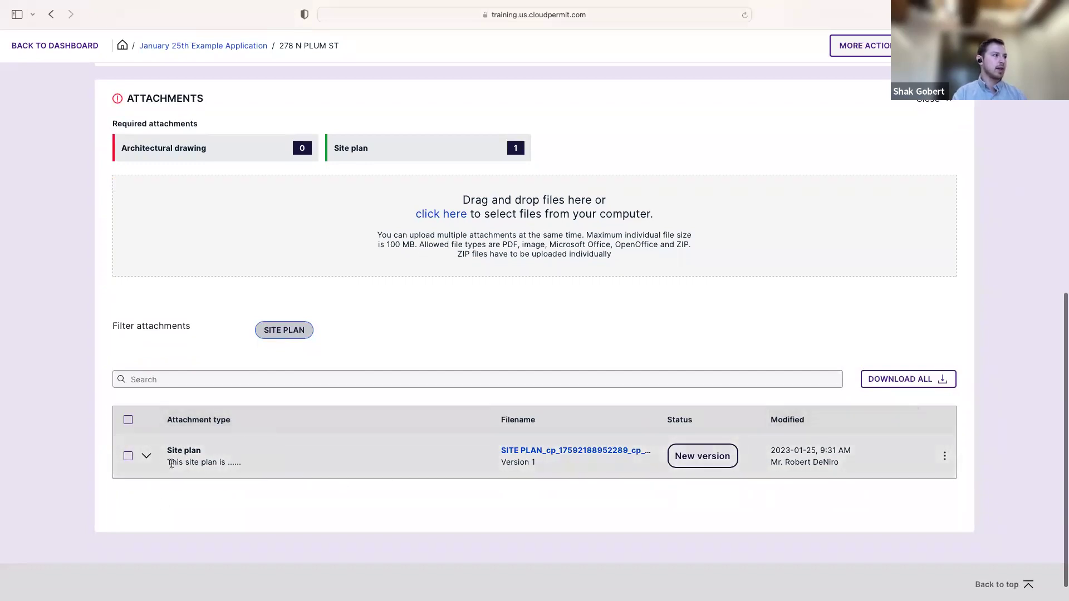
pyautogui.moveTo(172, 463); pyautogui.dragTo(242, 464)
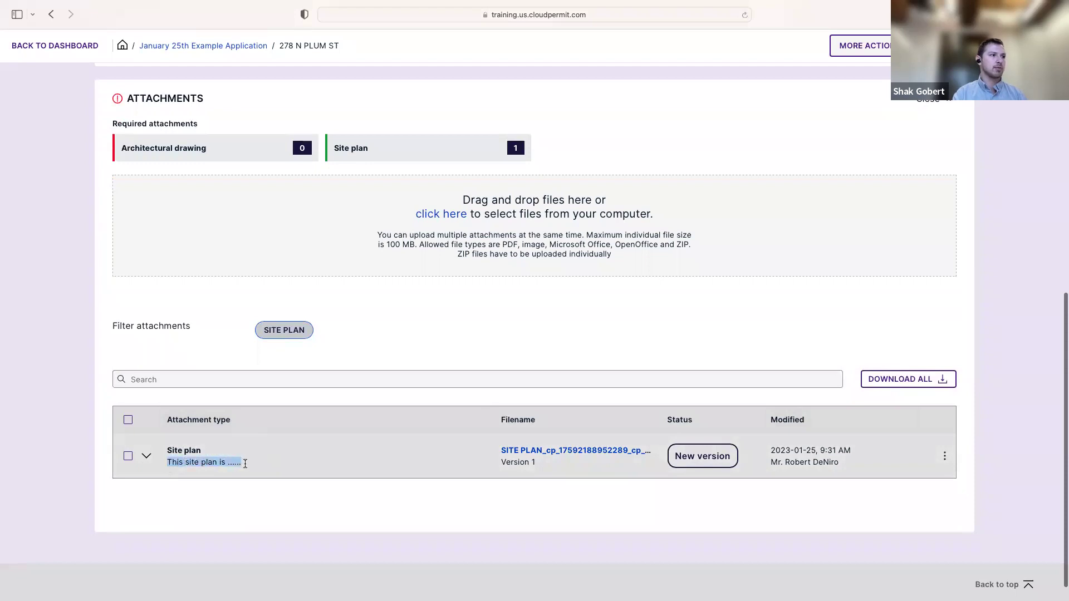
pyautogui.click(407, 349)
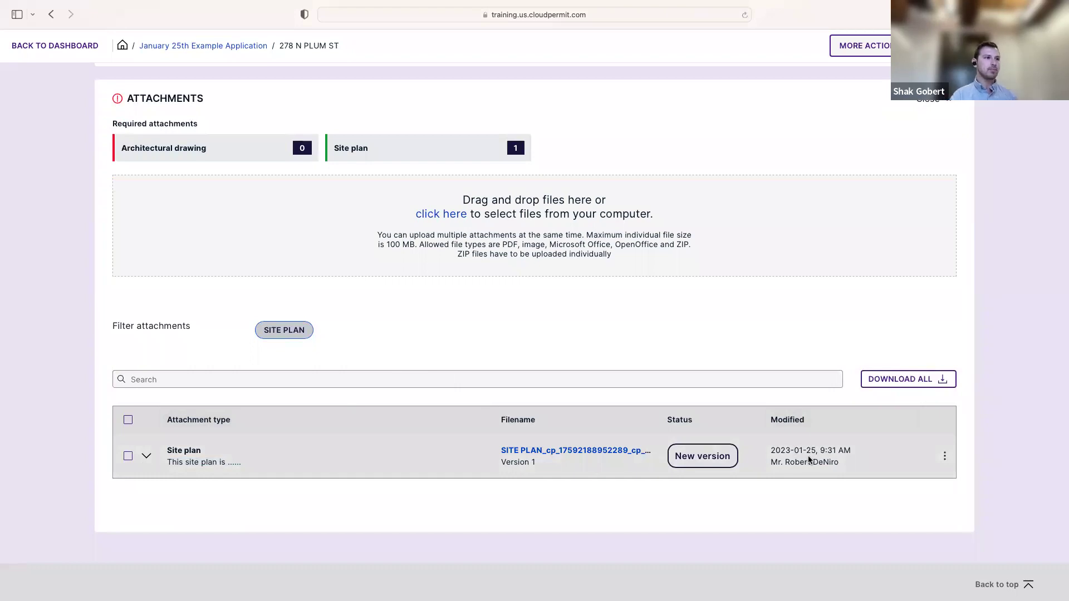
# Preview the site plan PDF from its expanded row, then close the preview and collapse the row
pyautogui.click(145, 458)
pyautogui.scroll(-3, 384, 462)
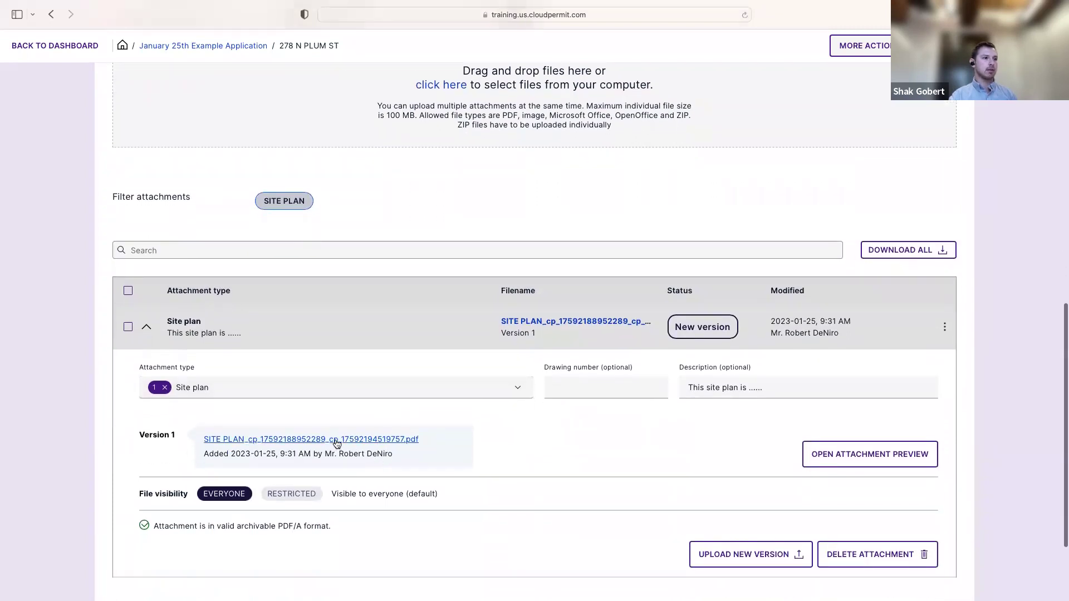
pyautogui.scroll(-1, 551, 454)
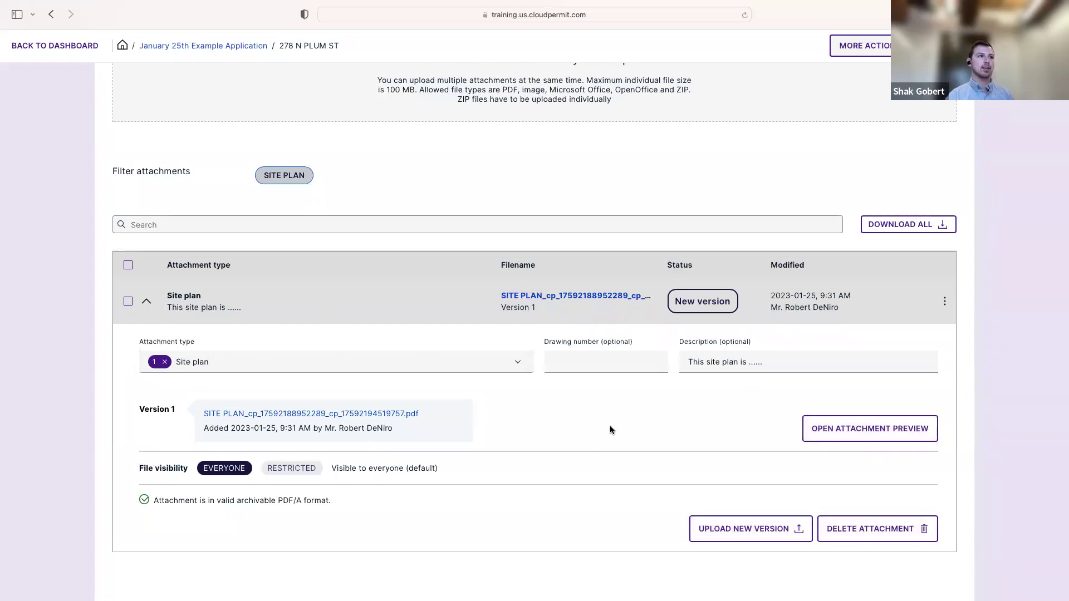
pyautogui.click(873, 430)
pyautogui.scroll(-20, 862, 430)
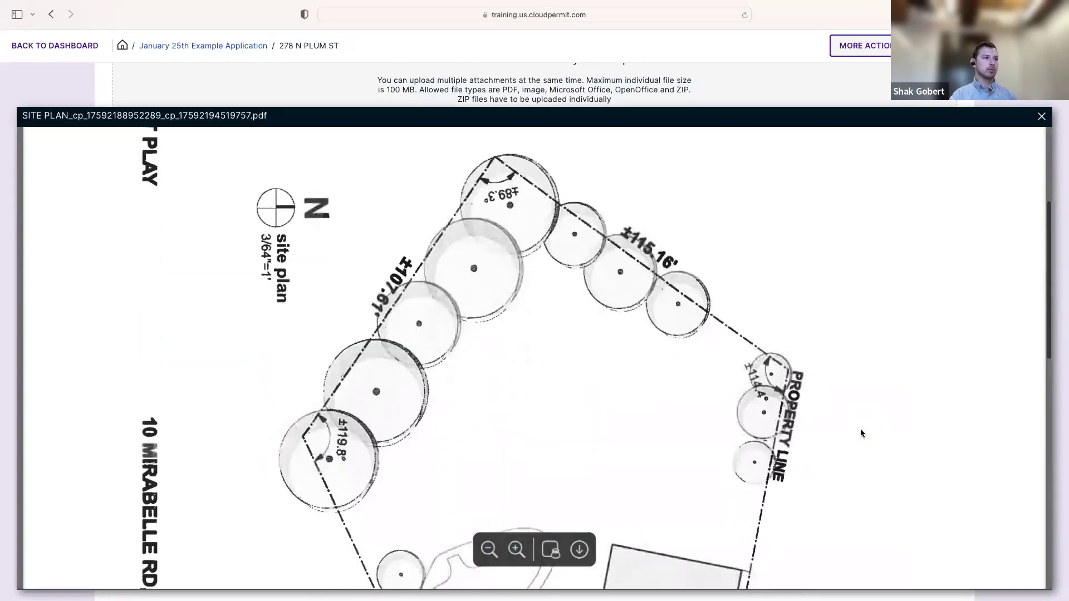
pyautogui.scroll(18, 841, 192)
pyautogui.scroll(3, 842, 193)
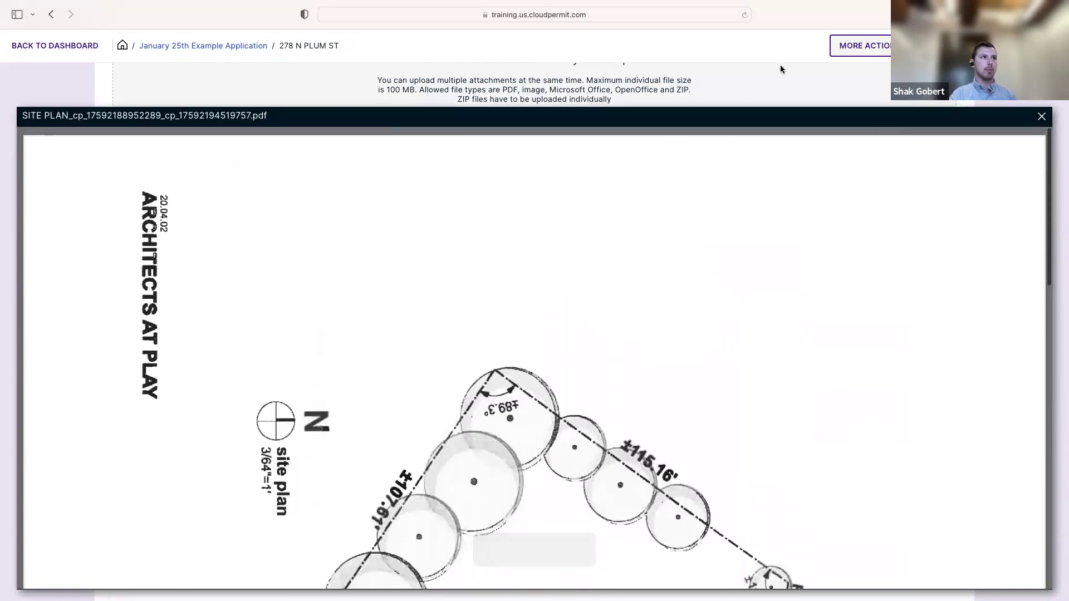
pyautogui.press('Escape')
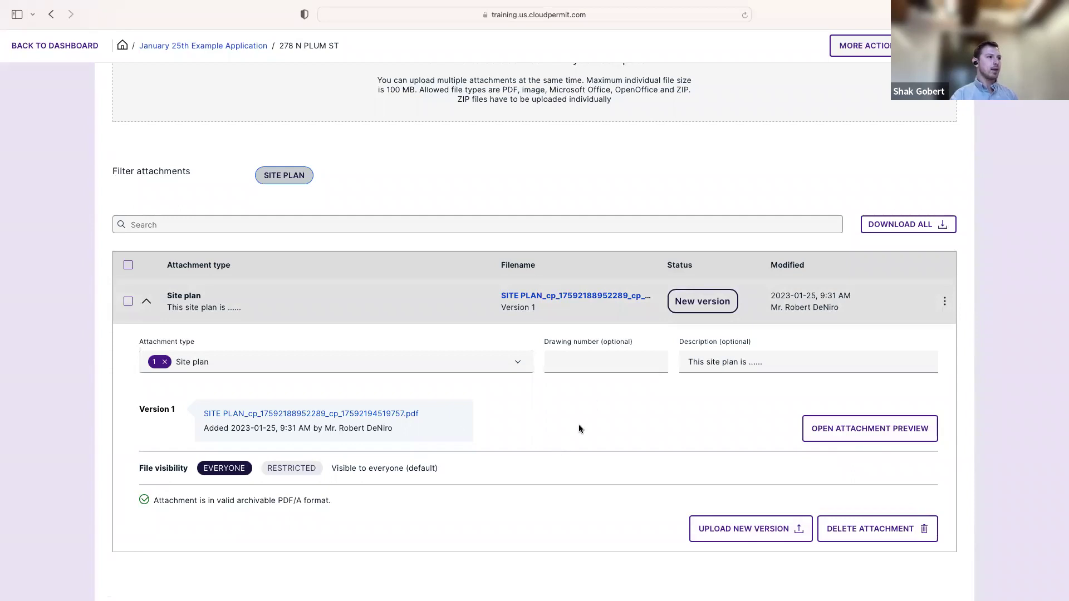
pyautogui.click(146, 304)
pyautogui.scroll(2, 325, 340)
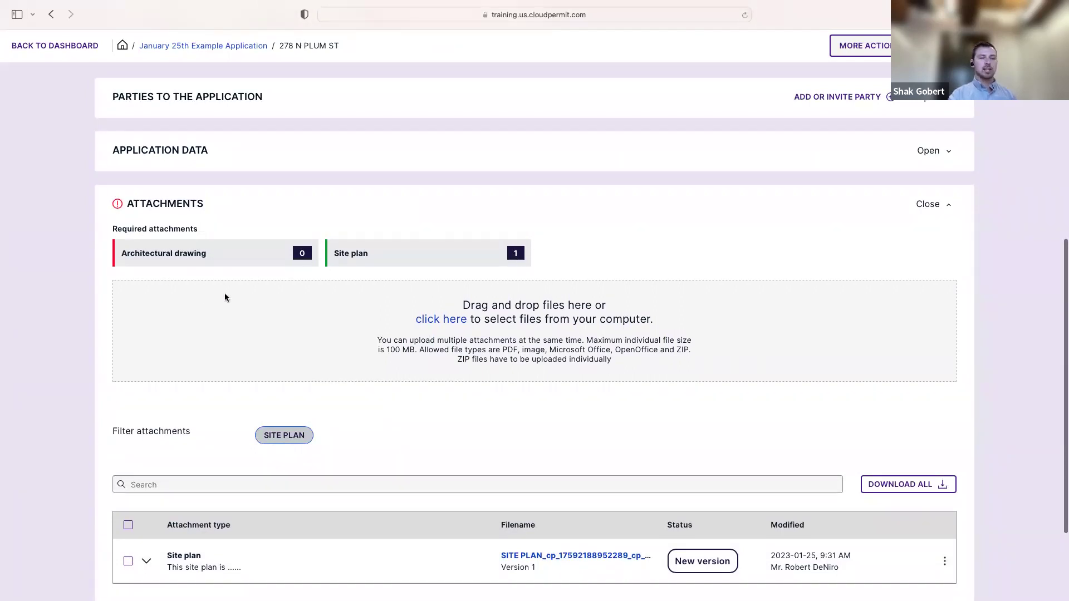
# Upload the Deck drawing PDF to the Attachments
pyautogui.click(448, 323)
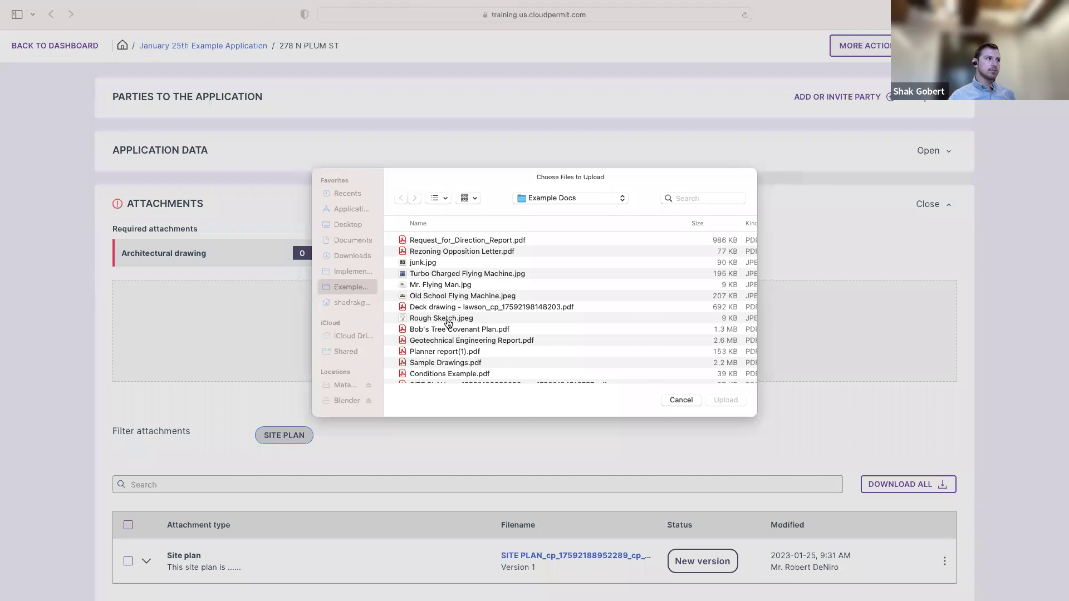
pyautogui.scroll(-2, 503, 333)
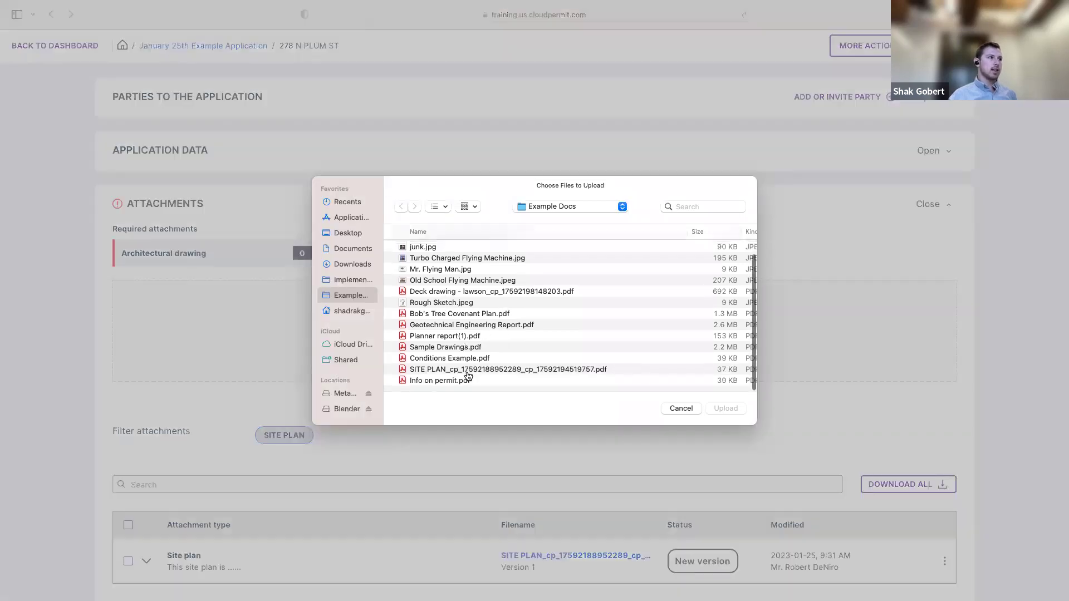
pyautogui.scroll(2, 467, 332)
pyautogui.scroll(1, 466, 332)
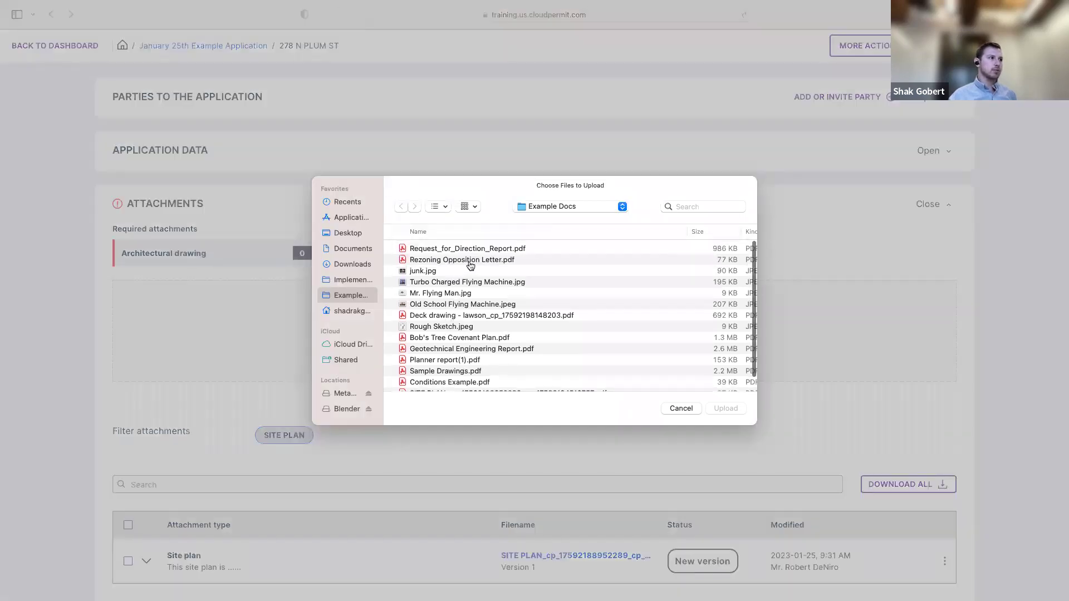
pyautogui.click(505, 317)
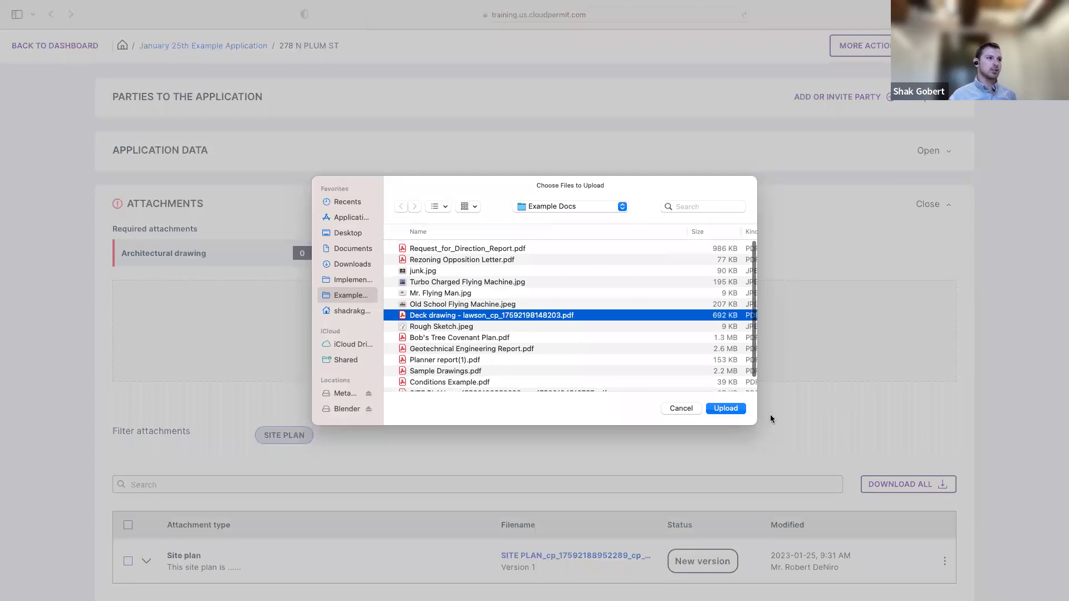
pyautogui.click(726, 409)
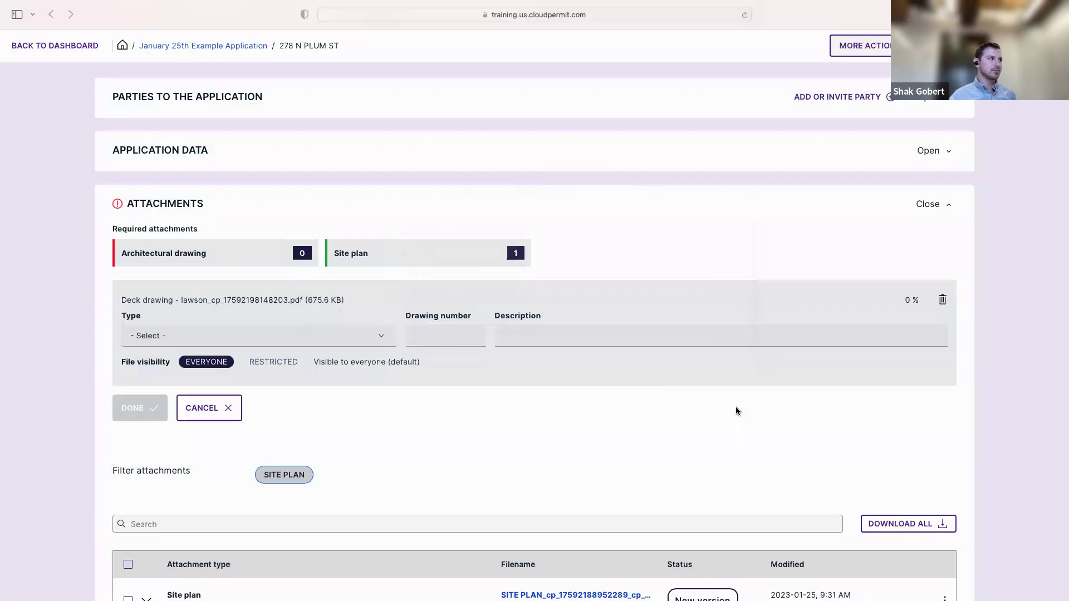
# Set the deck drawing's type to Architectural drawing and save the attachment
pyautogui.click(386, 341)
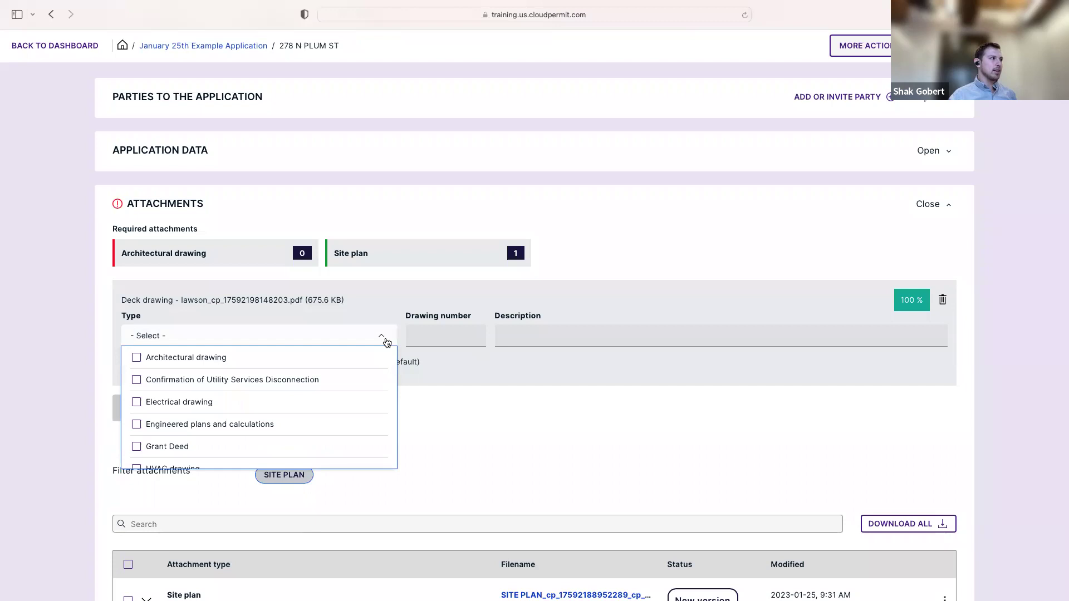
pyautogui.click(136, 358)
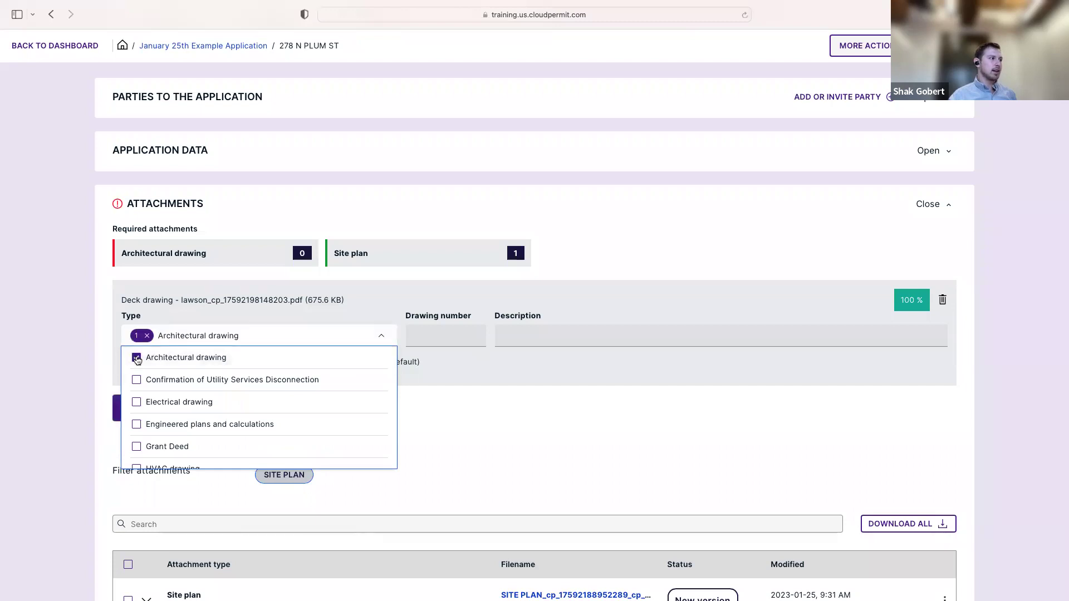
pyautogui.click(423, 288)
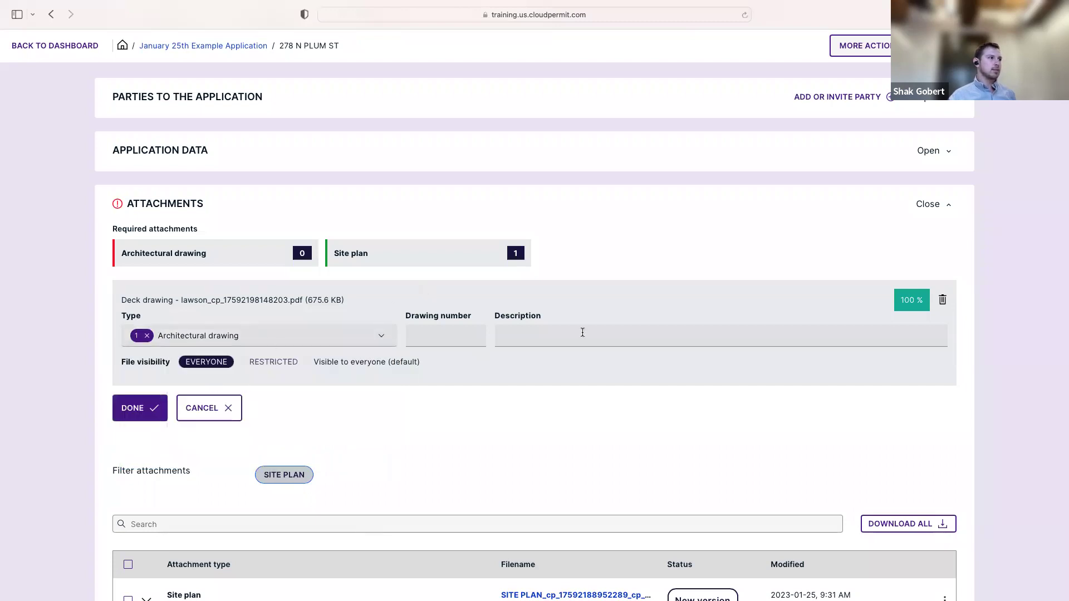
pyautogui.click(150, 414)
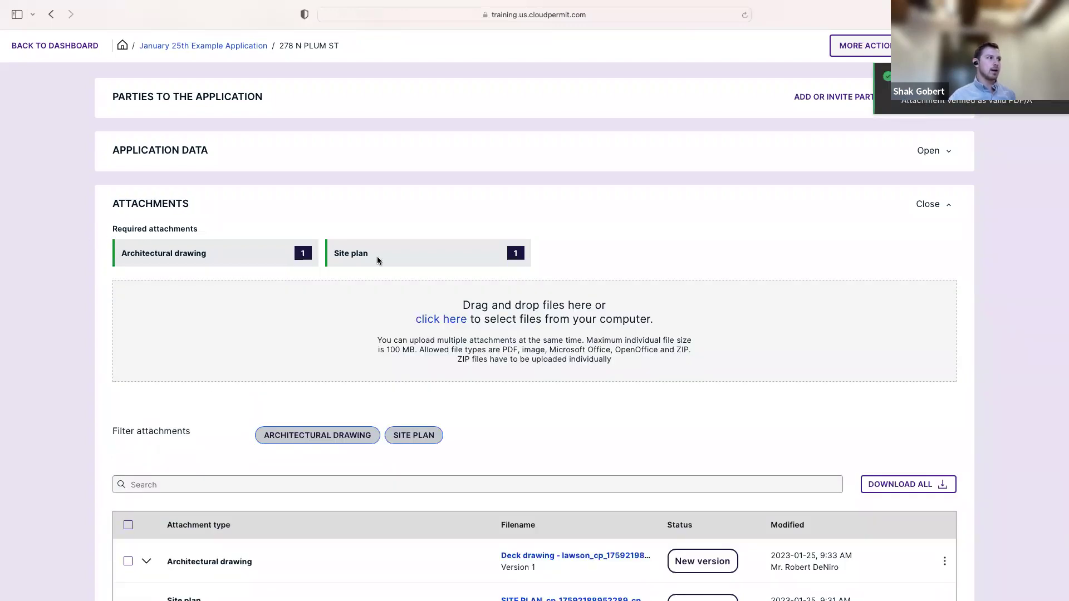
pyautogui.scroll(-3, 241, 317)
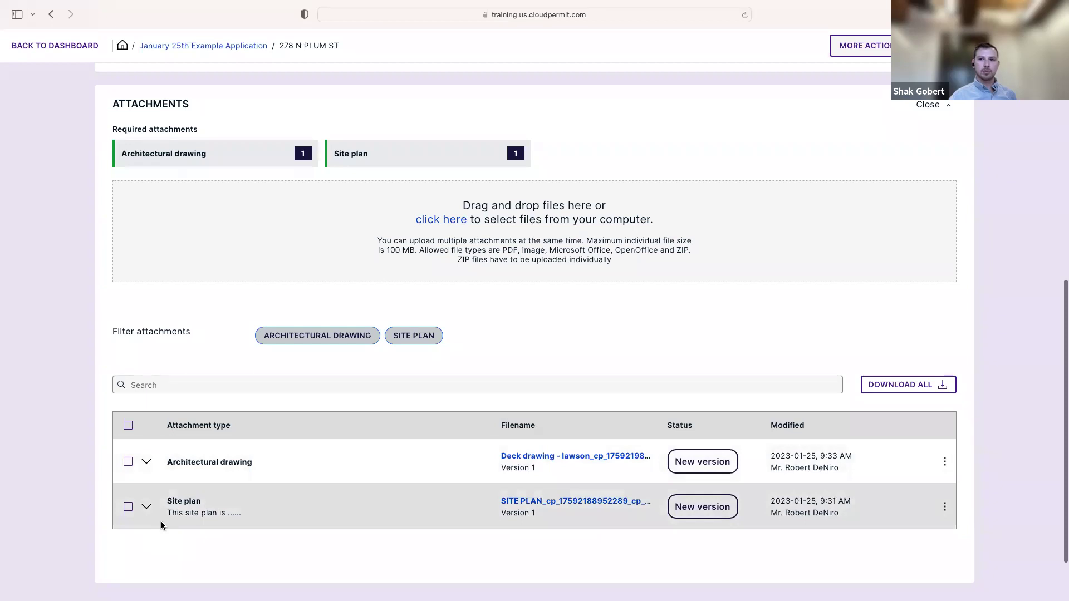
pyautogui.scroll(1, 607, 354)
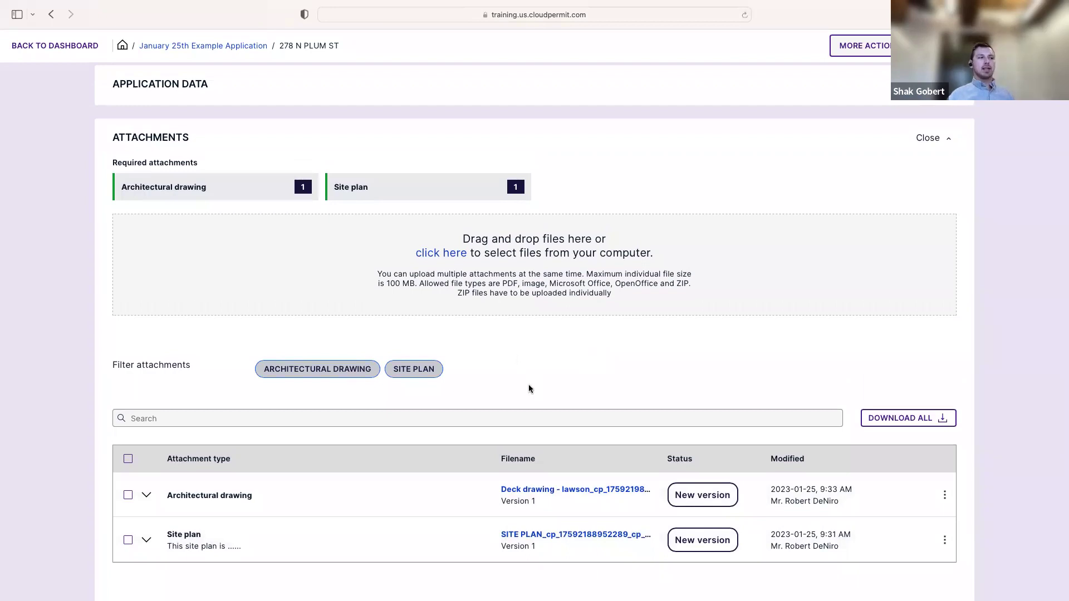
pyautogui.scroll(-1, 529, 389)
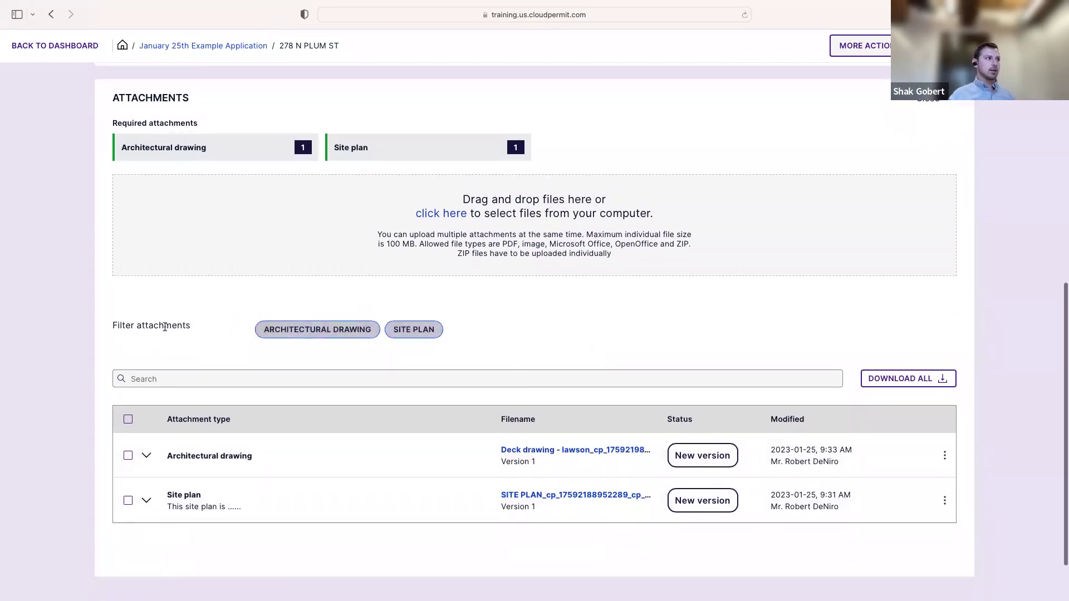
pyautogui.click(337, 331)
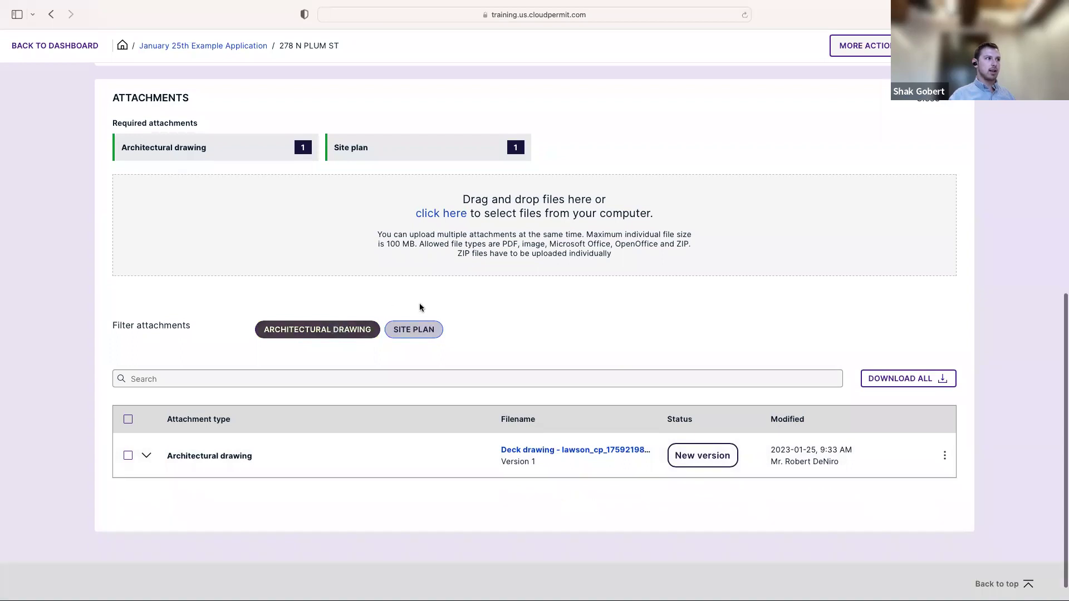
pyautogui.click(418, 331)
pyautogui.click(416, 331)
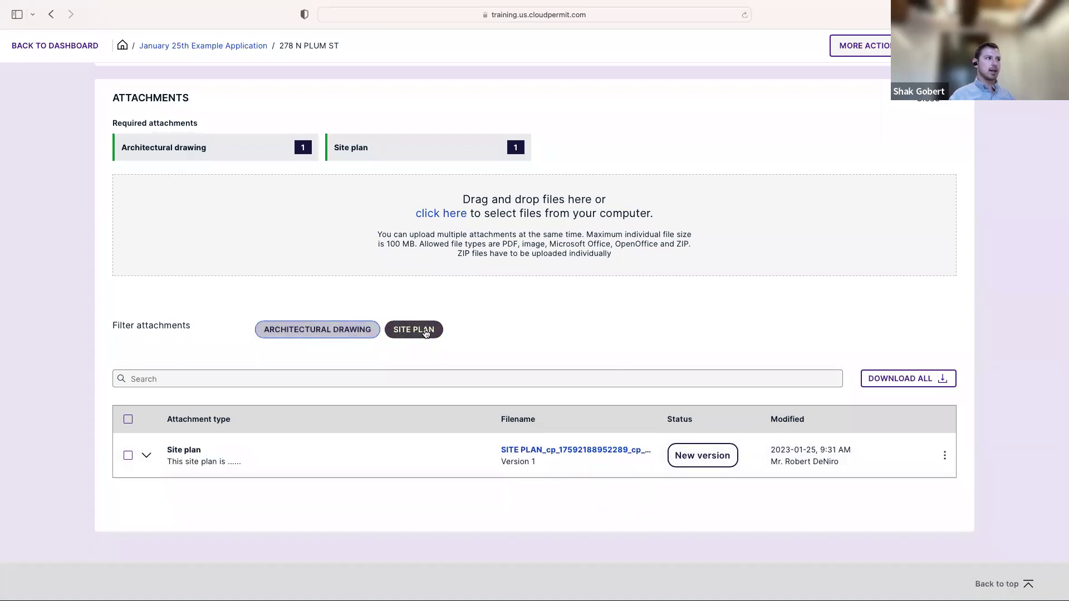
pyautogui.click(410, 332)
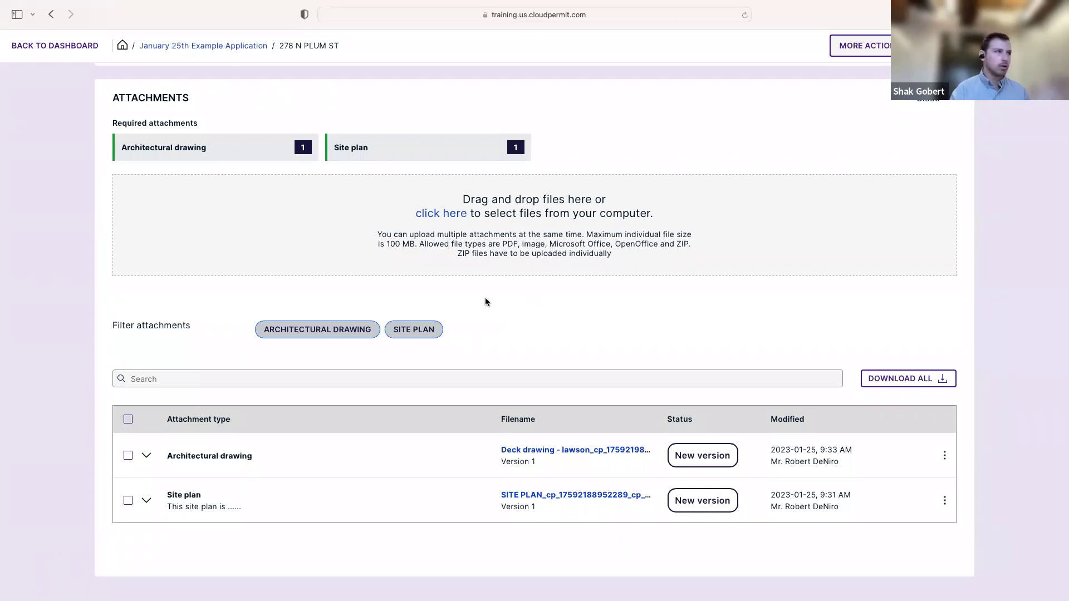
pyautogui.scroll(3, 553, 300)
pyautogui.scroll(-4, 533, 297)
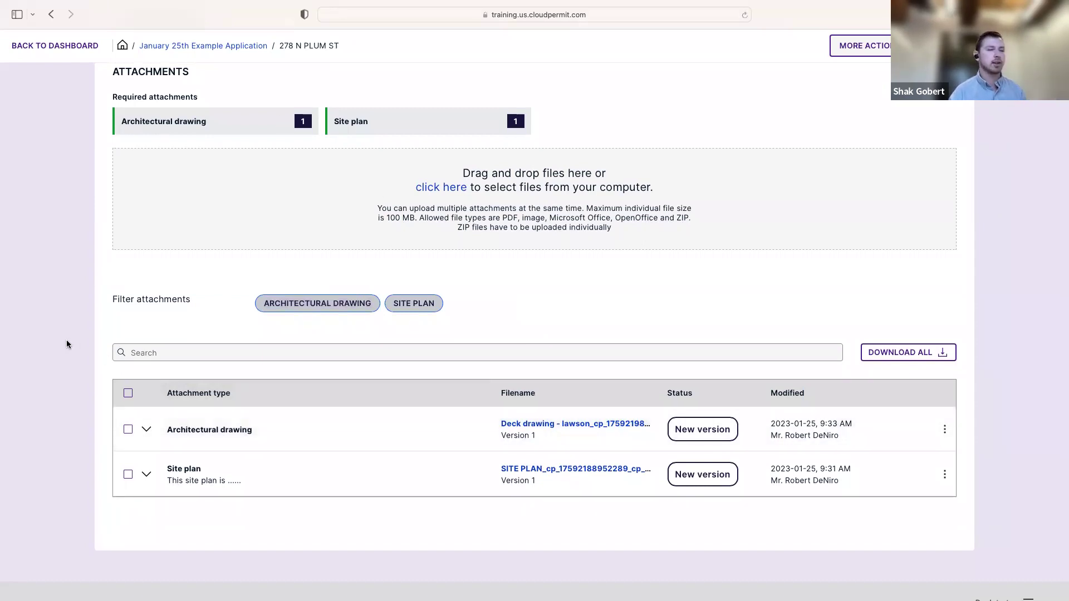
# Expand Parties to the Application to show the applicant and property owner card
pyautogui.scroll(5, 80, 339)
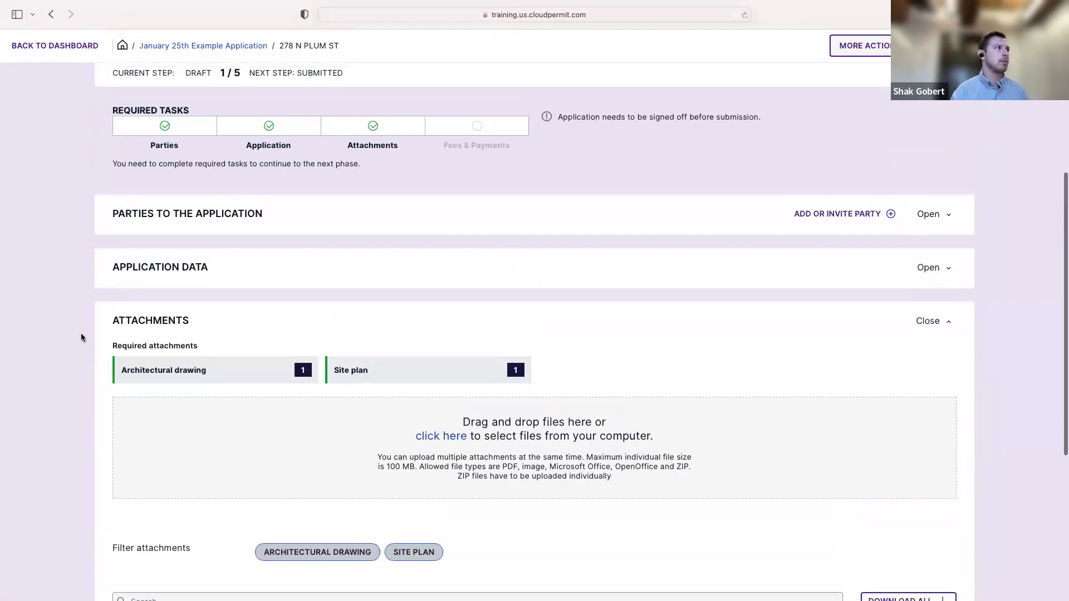
pyautogui.click(171, 278)
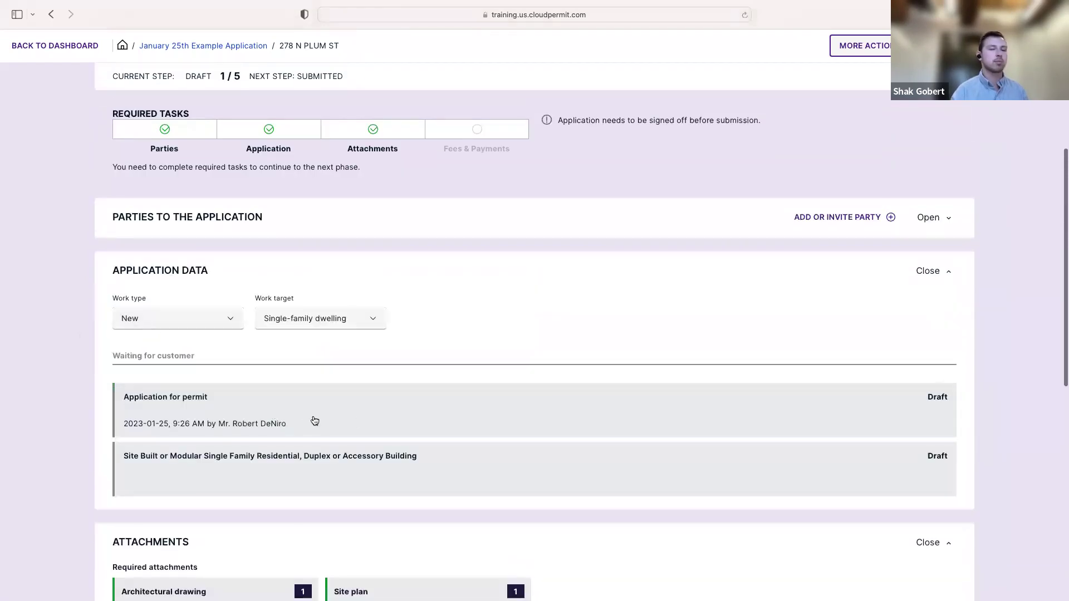
pyautogui.click(196, 270)
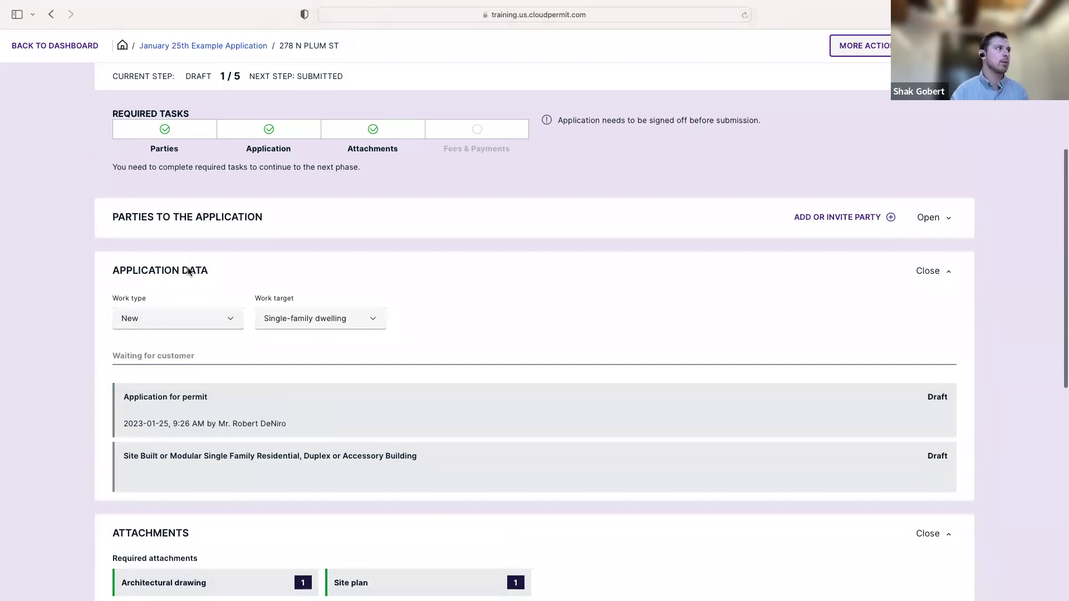
pyautogui.click(195, 217)
pyautogui.scroll(3, 329, 265)
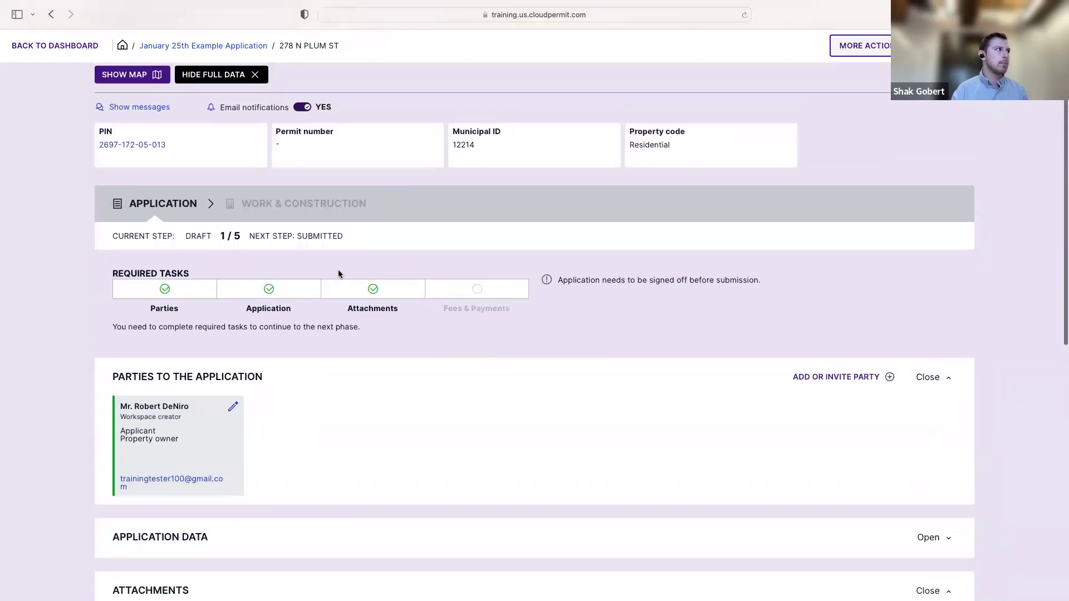
pyautogui.scroll(3, 339, 270)
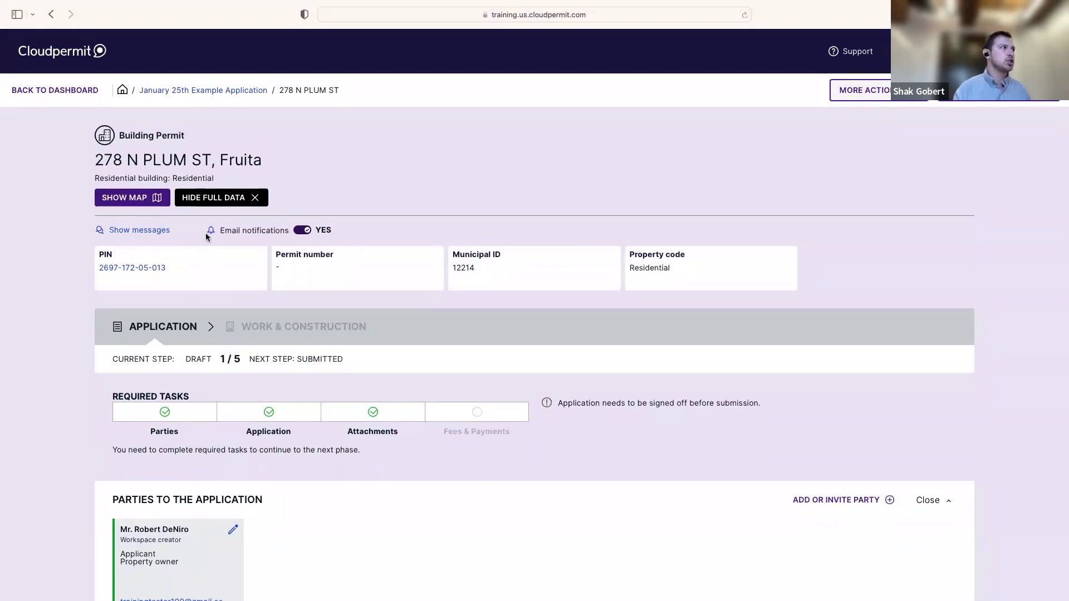
# Post the workspace message 'I am having some issues uploading my attachments, please help me out!'
pyautogui.click(152, 232)
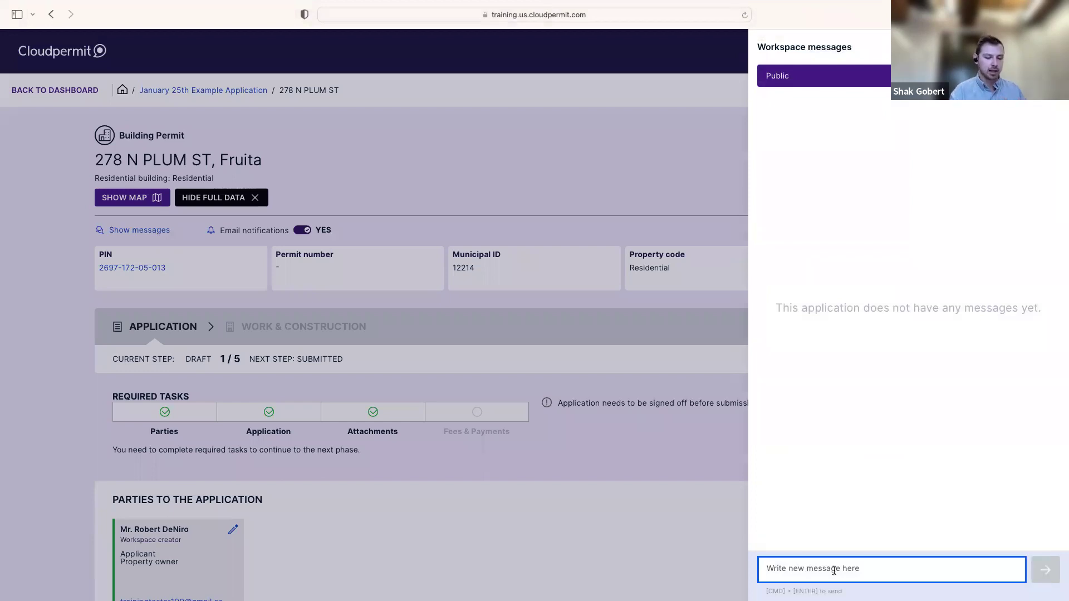
pyautogui.write('I am having ')
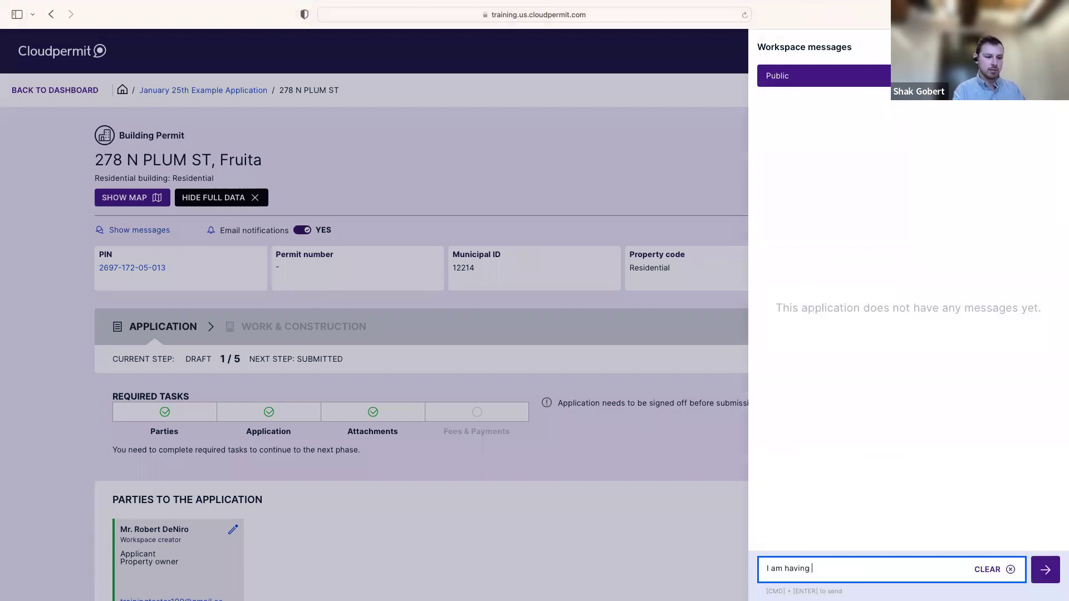
pyautogui.write('some issues uploadi')
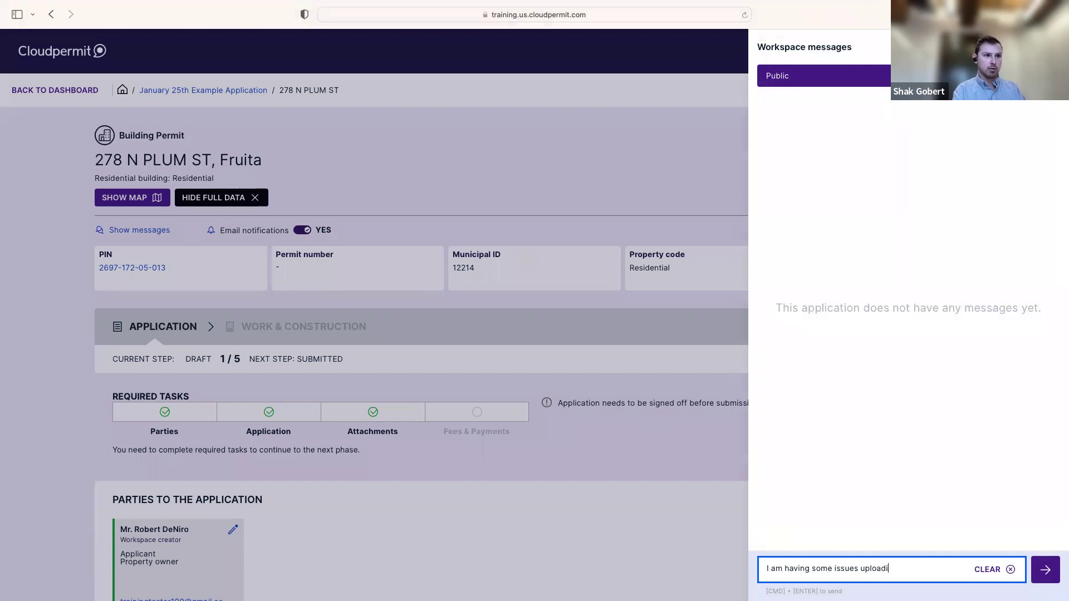
pyautogui.write('ng my attachments,')
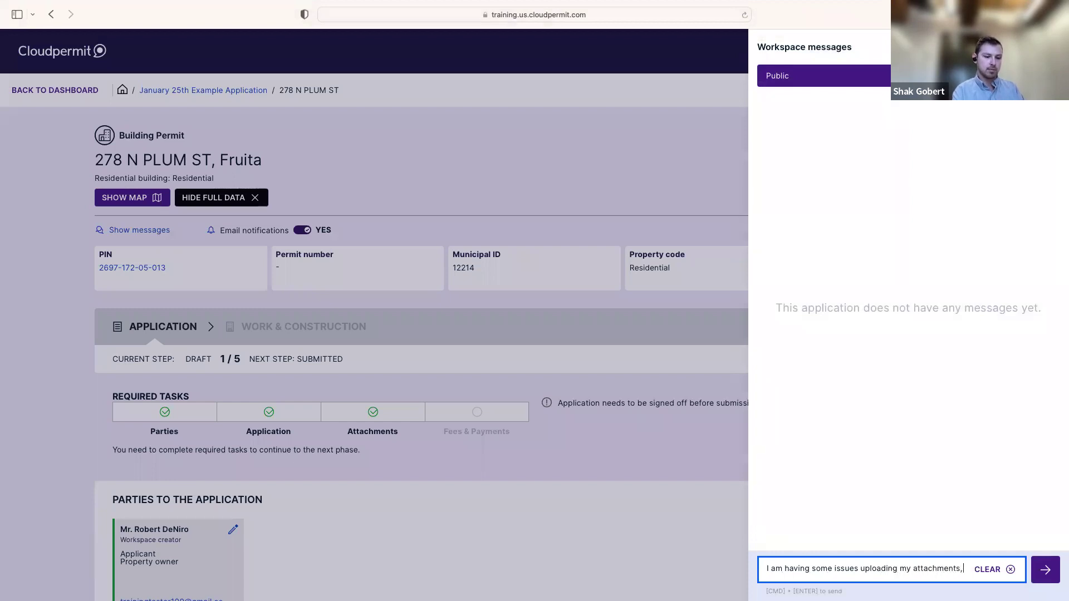
pyautogui.write(' please hel')
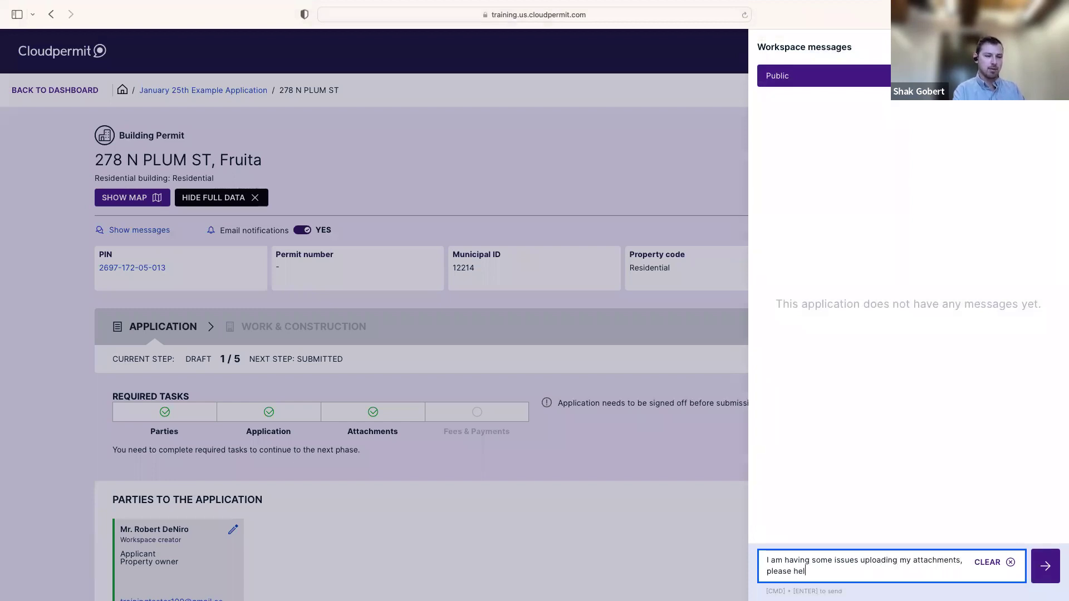
pyautogui.write('p me out!')
pyautogui.click(1045, 566)
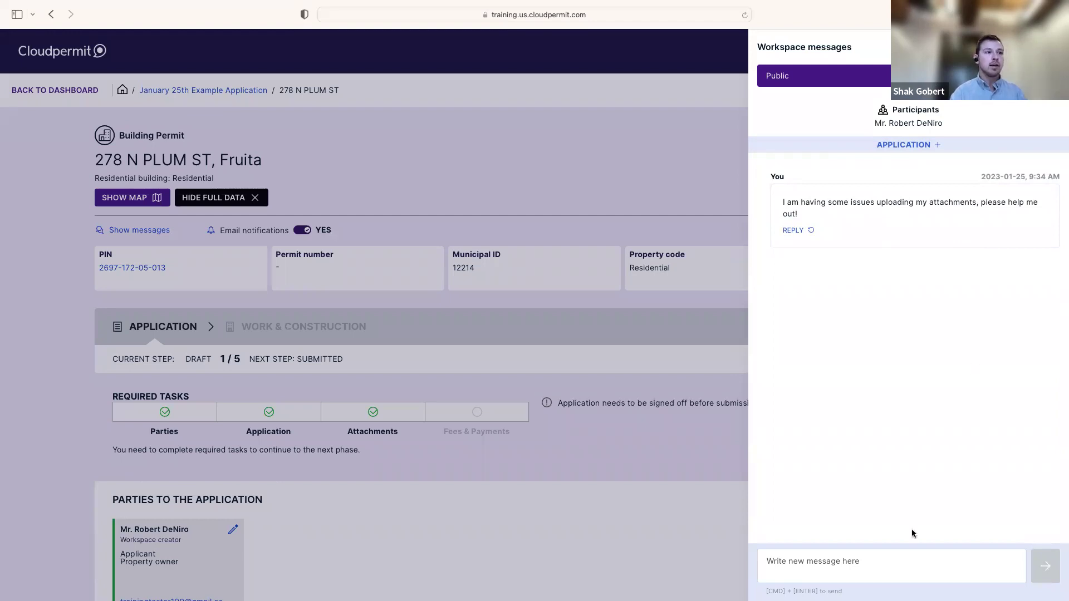
pyautogui.click(833, 569)
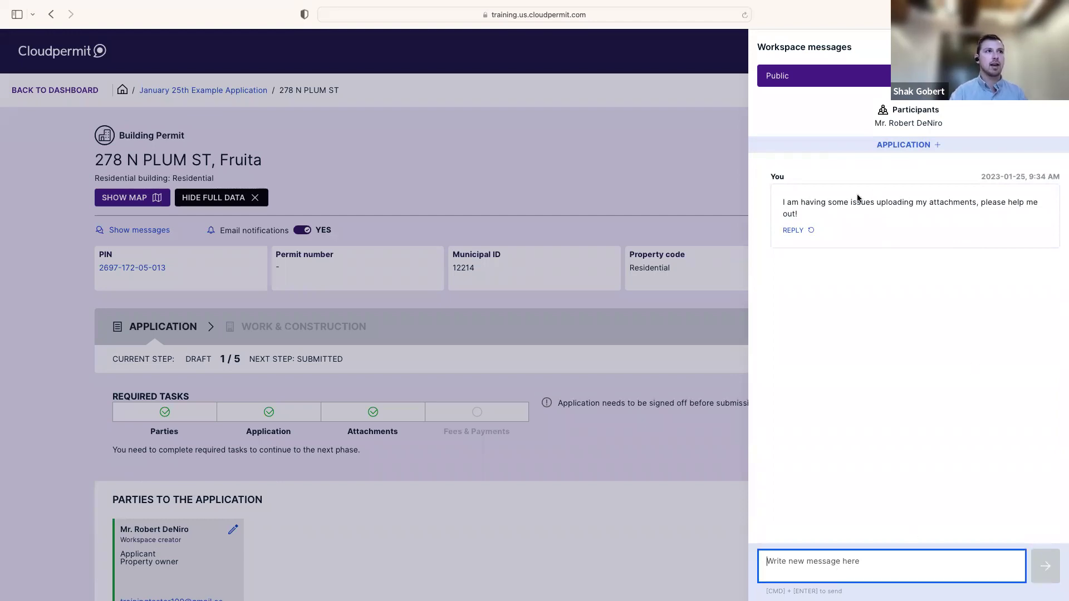
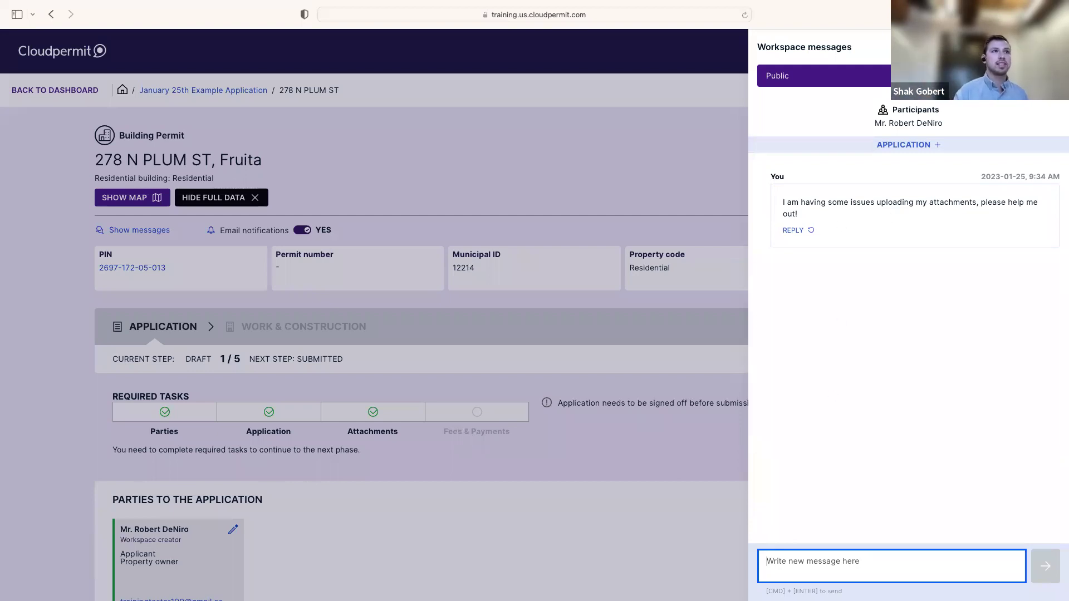
pyautogui.click(1055, 46)
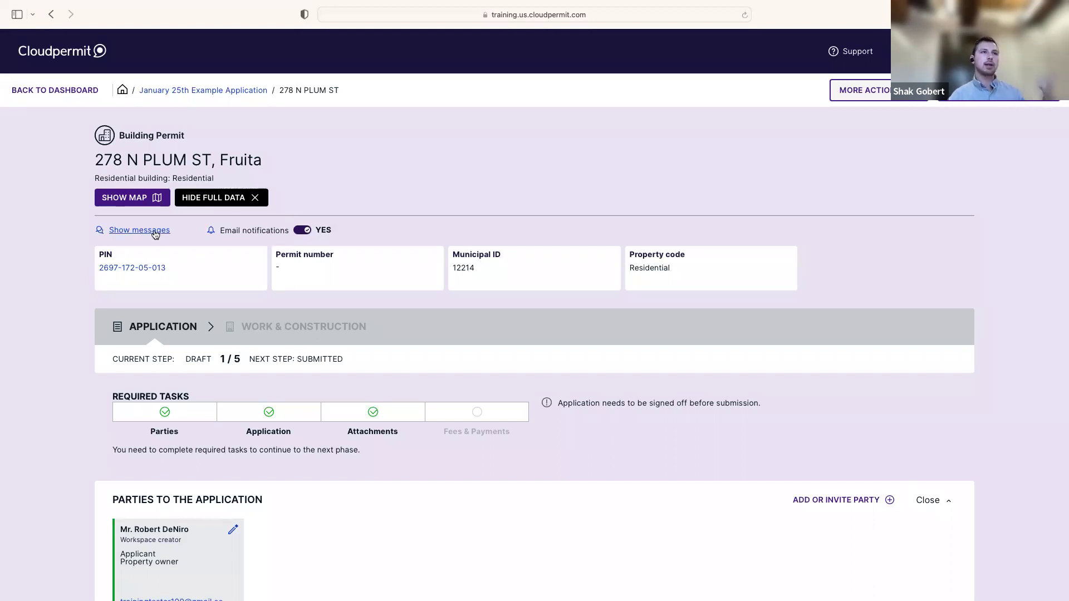
pyautogui.scroll(-1, 389, 323)
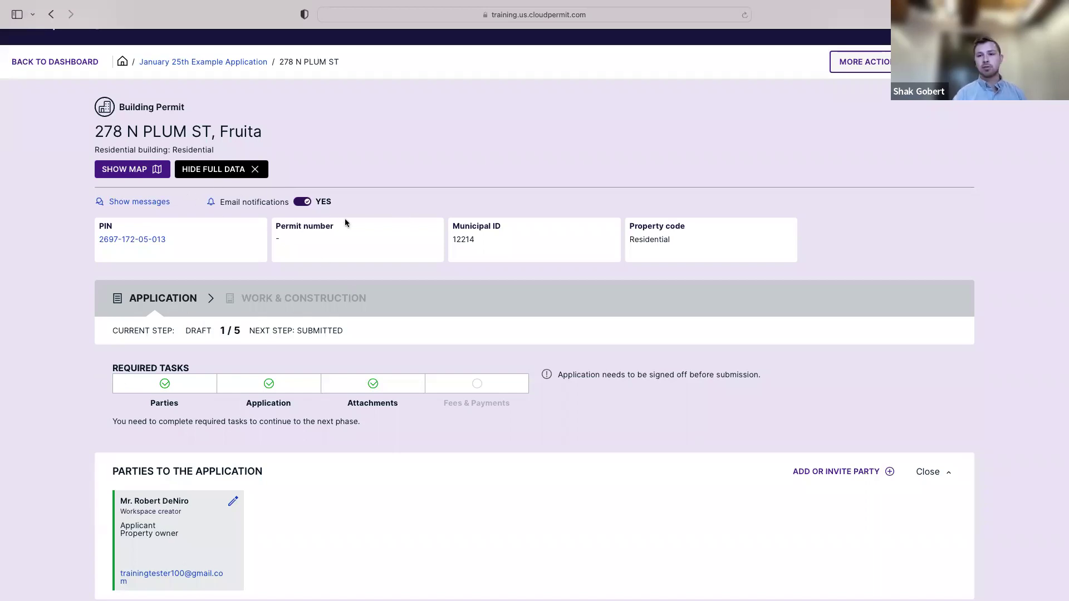
pyautogui.scroll(-1, 292, 383)
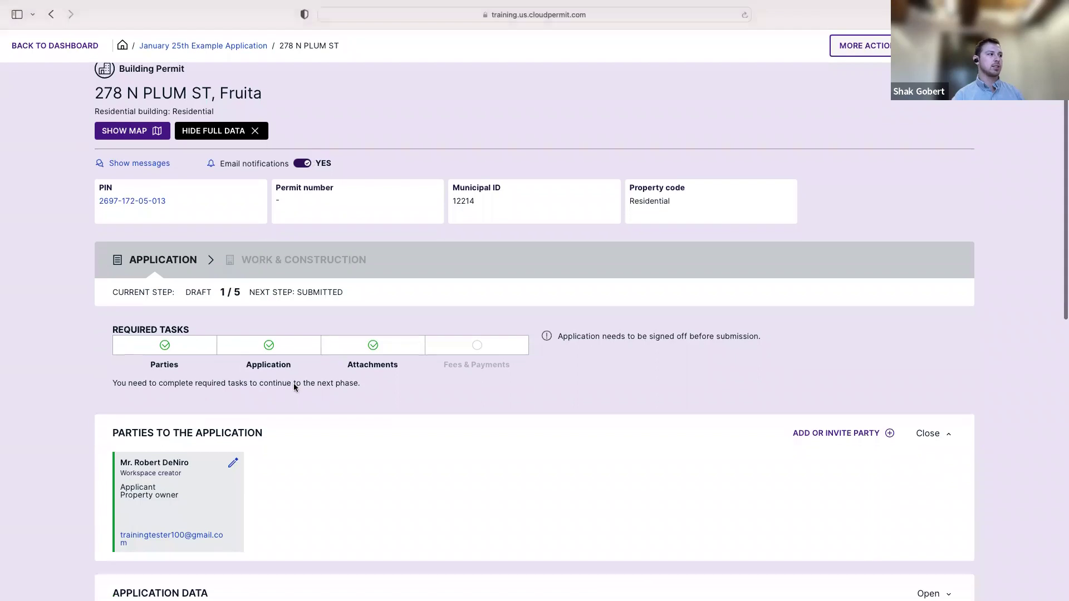
pyautogui.scroll(-1, 142, 525)
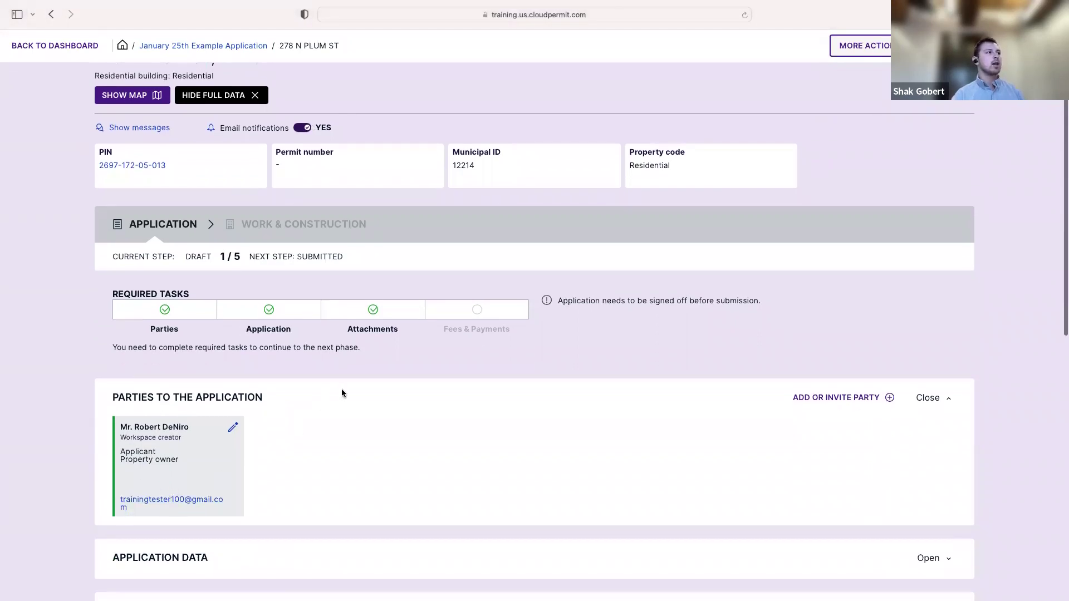
pyautogui.scroll(2, 329, 398)
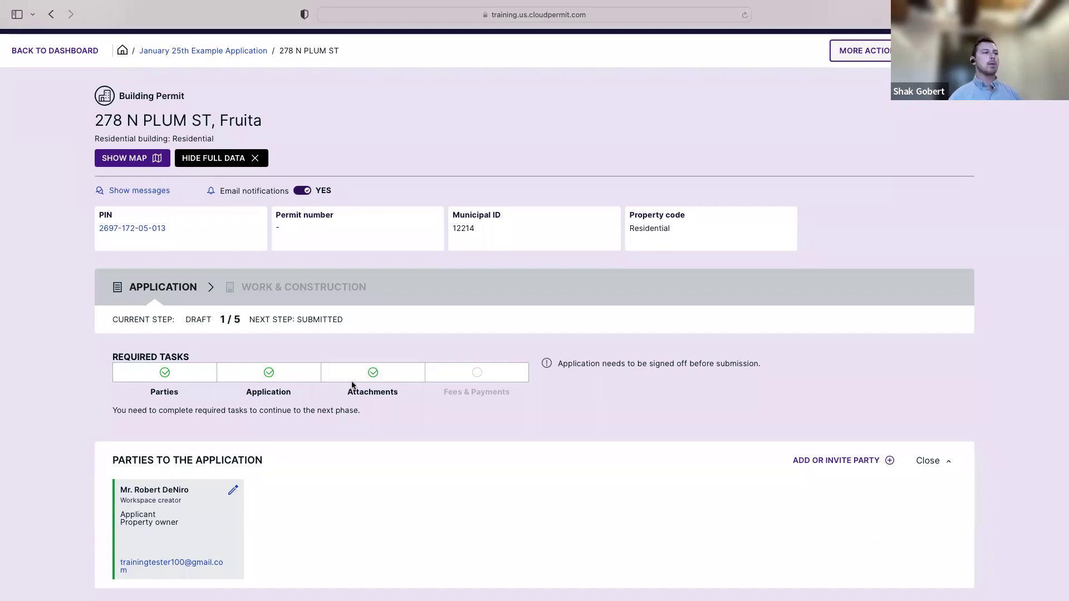
pyautogui.scroll(-2, 411, 434)
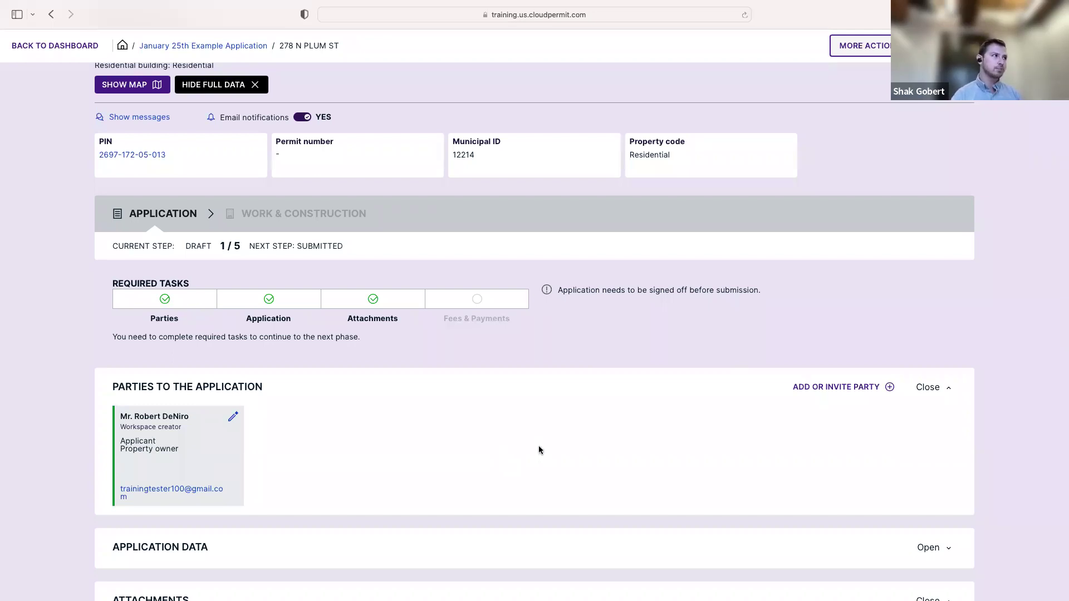
pyautogui.scroll(3, 329, 370)
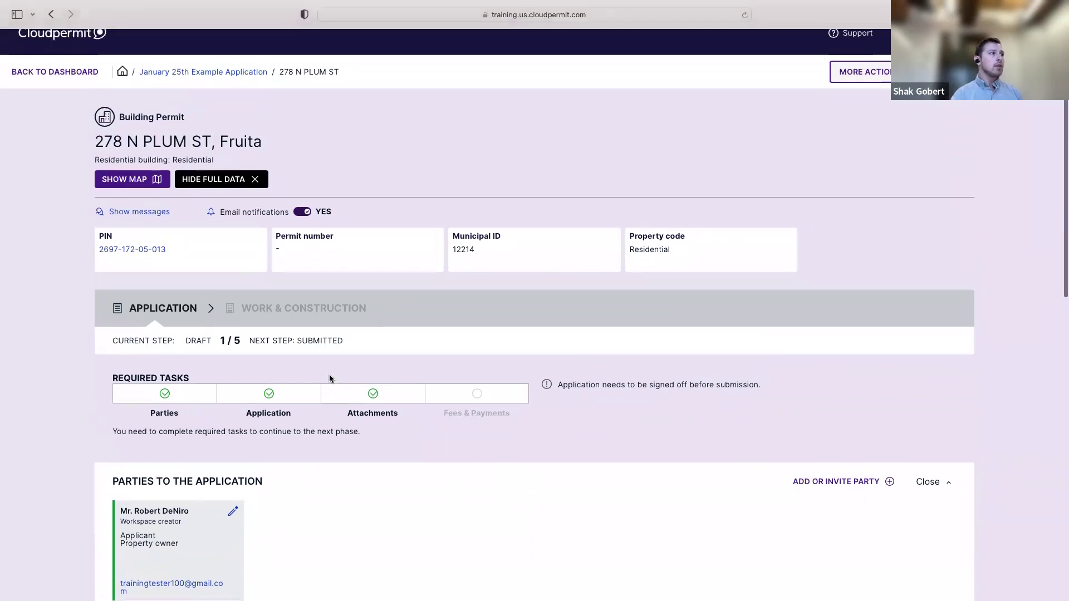
pyautogui.click(303, 214)
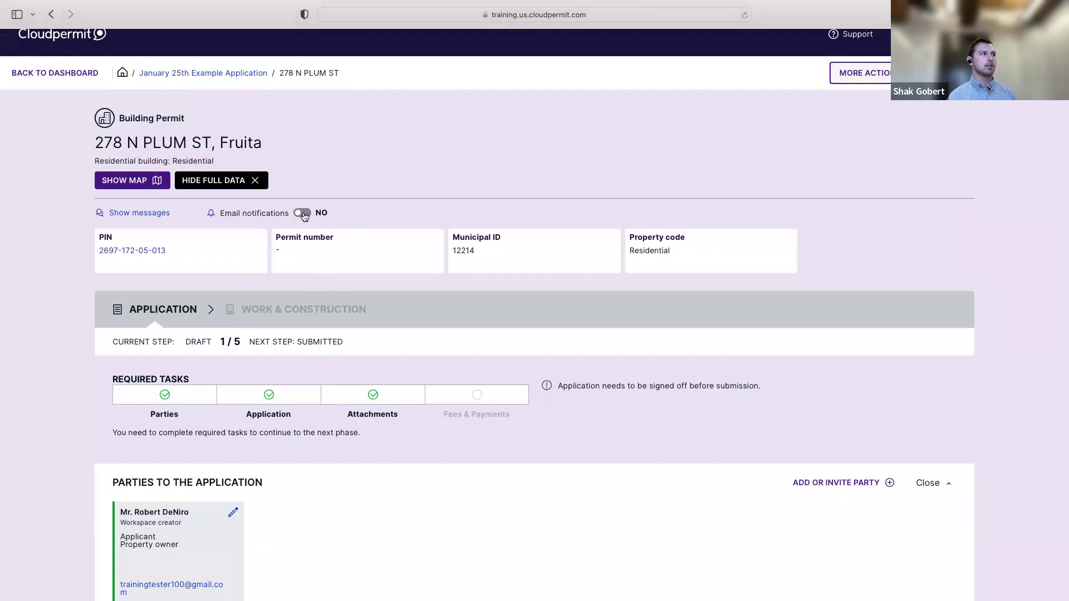
pyautogui.click(304, 214)
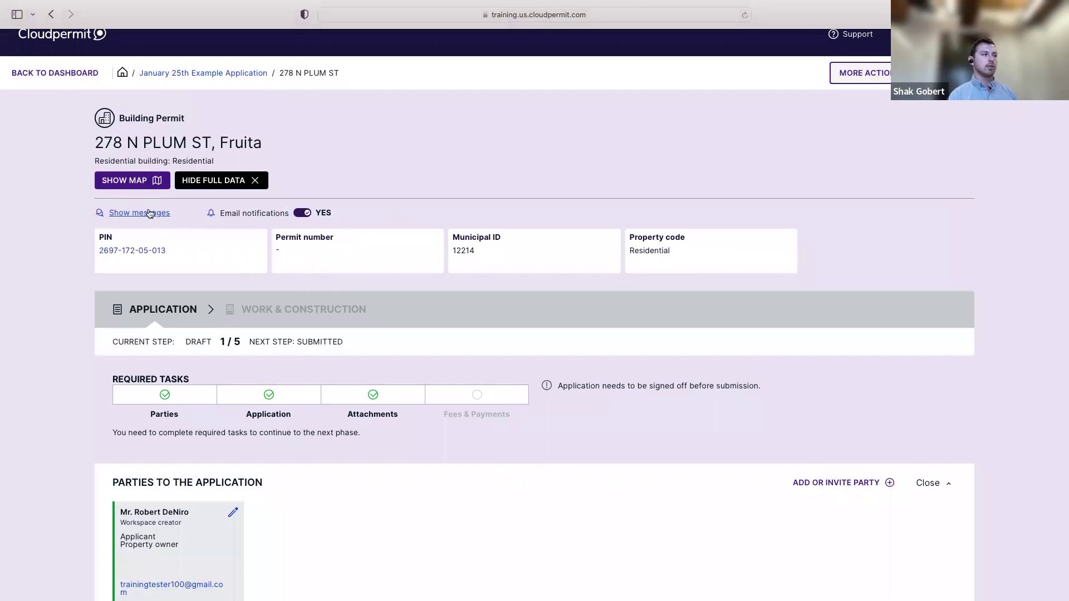
pyautogui.scroll(1, 337, 236)
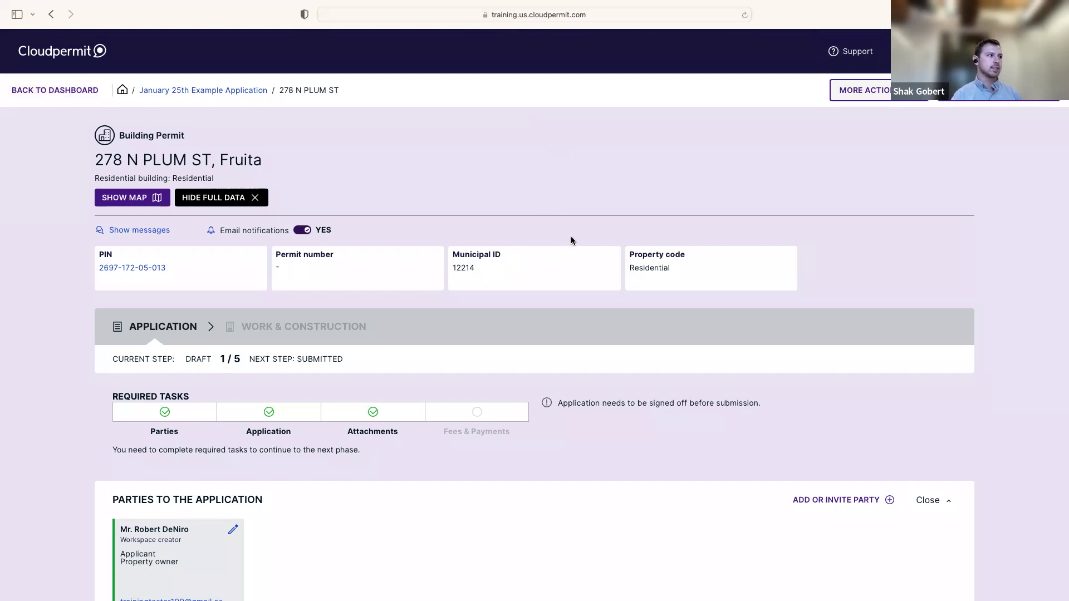
pyautogui.scroll(-3, 421, 340)
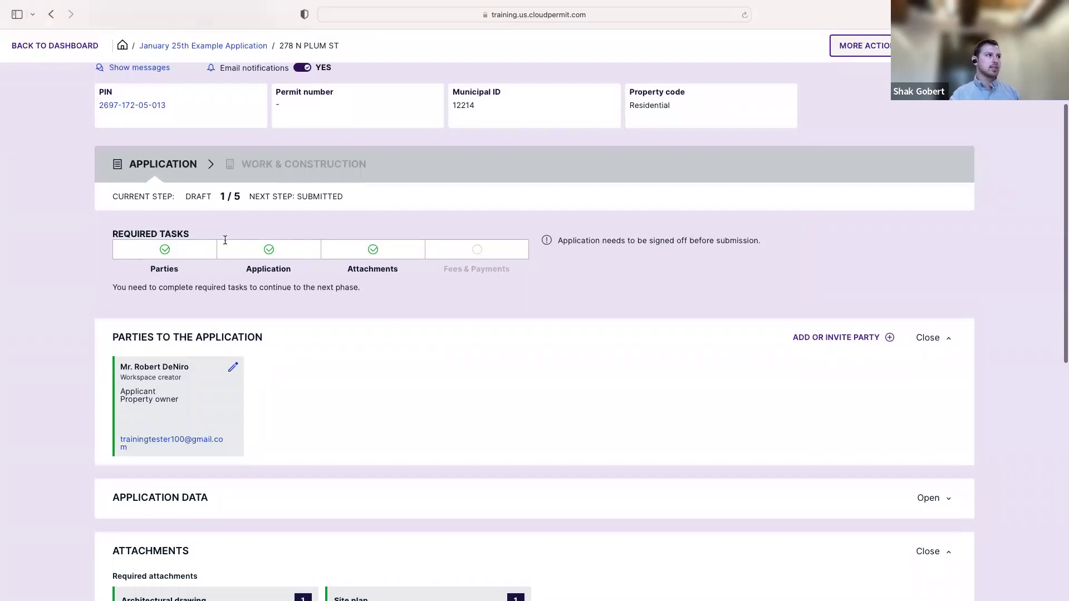
# Collapse the Parties to the Application and Attachments sections
pyautogui.click(253, 337)
pyautogui.click(187, 443)
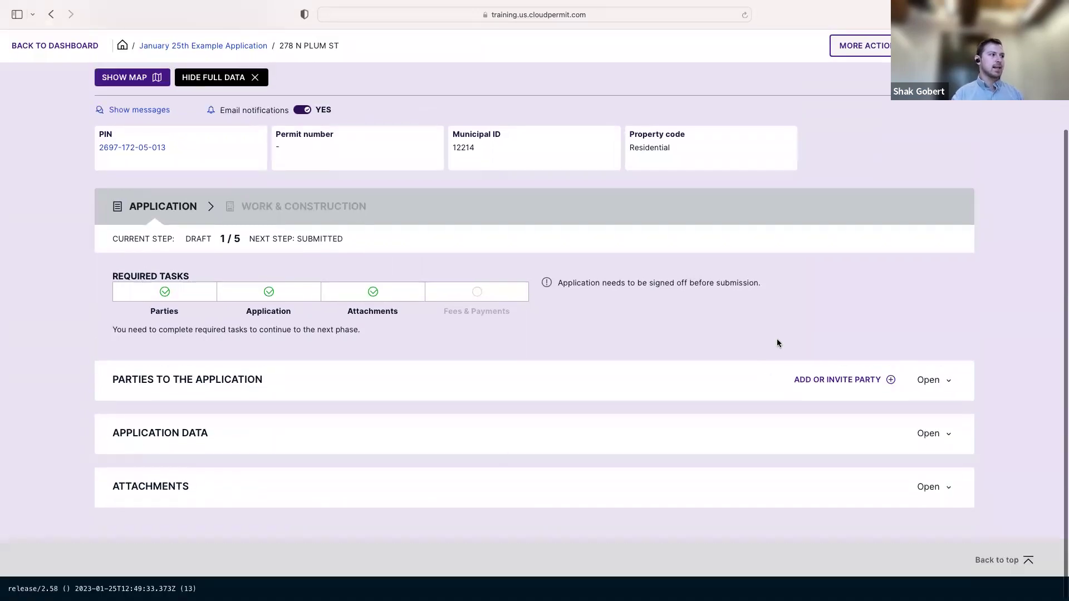
pyautogui.scroll(3, 778, 343)
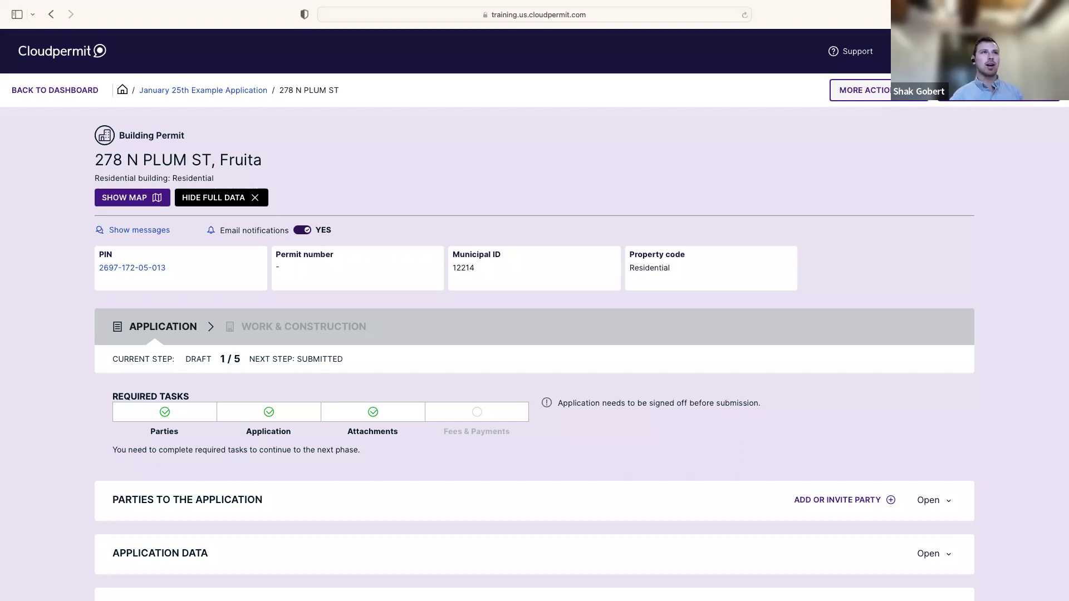
# Highlight the notice that sign-off is required before submission
pyautogui.scroll(-3, 677, 312)
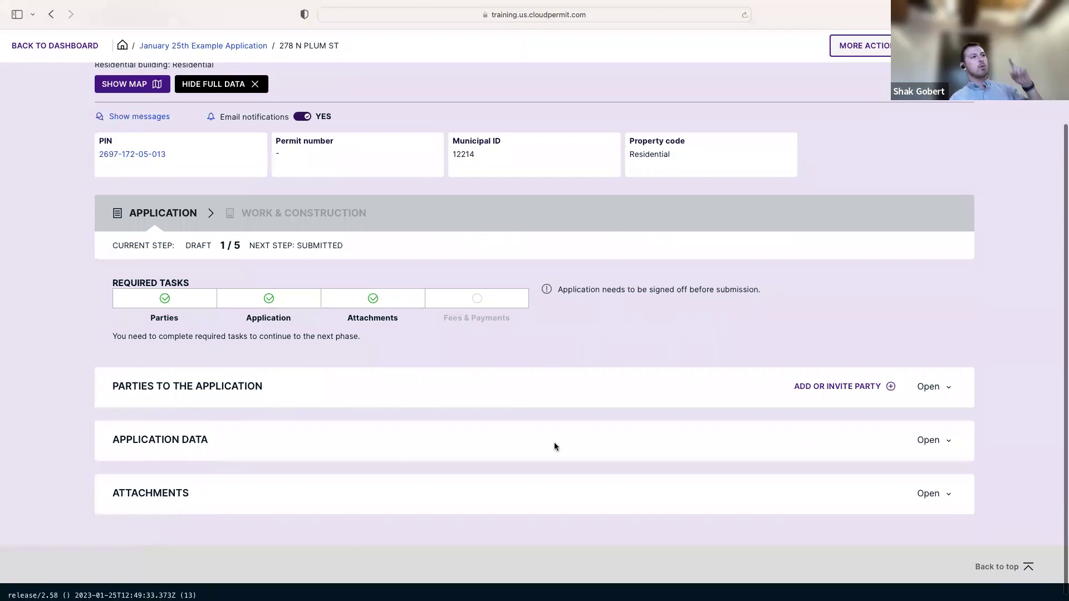
pyautogui.scroll(3, 604, 284)
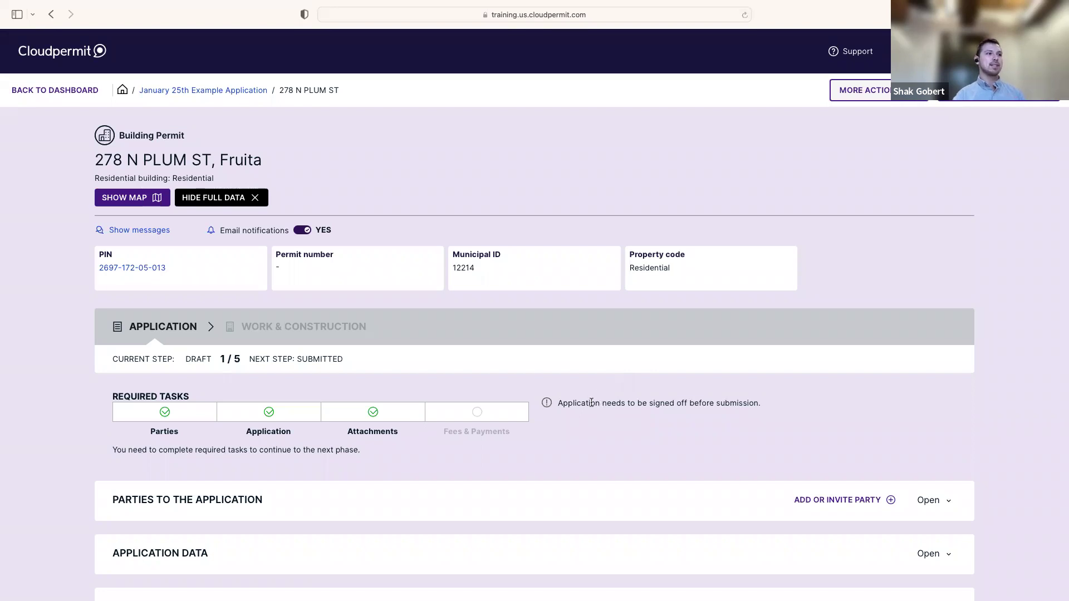
pyautogui.moveTo(558, 403); pyautogui.dragTo(768, 406)
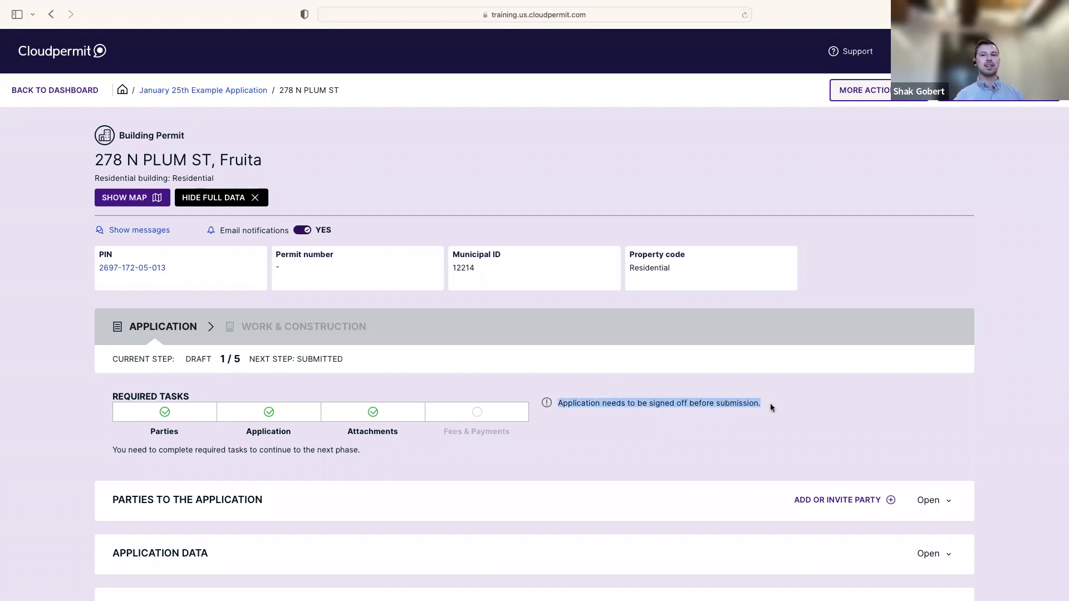
pyautogui.click(772, 408)
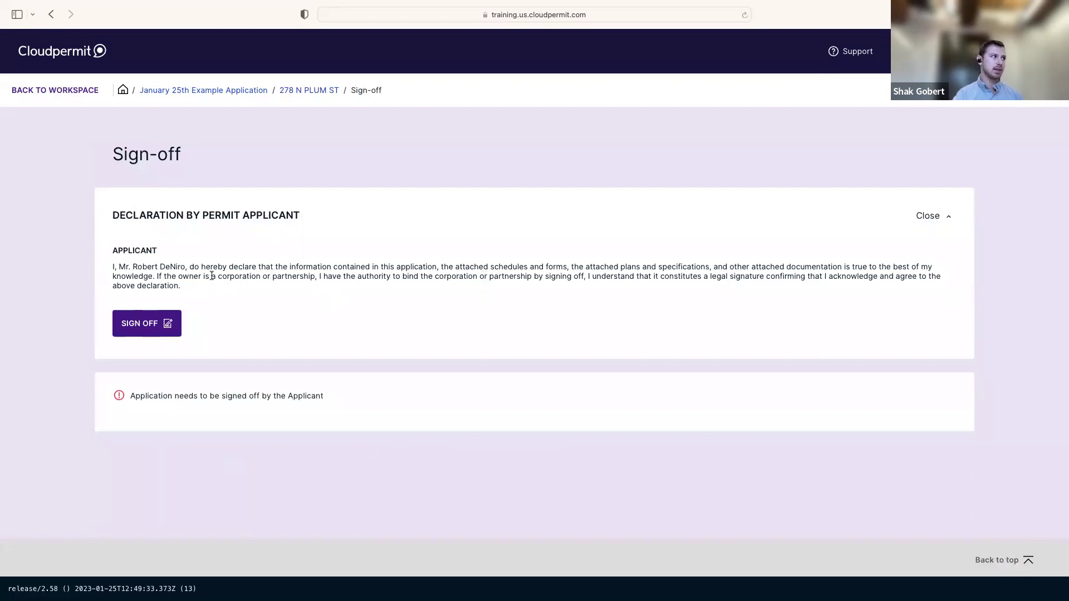
pyautogui.click(152, 332)
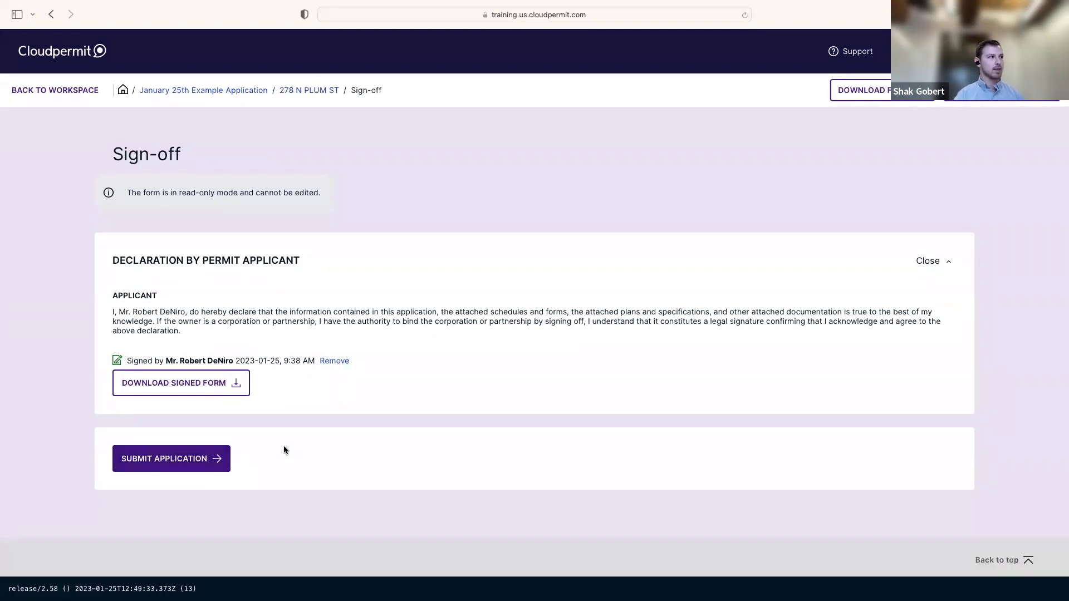
pyautogui.click(206, 460)
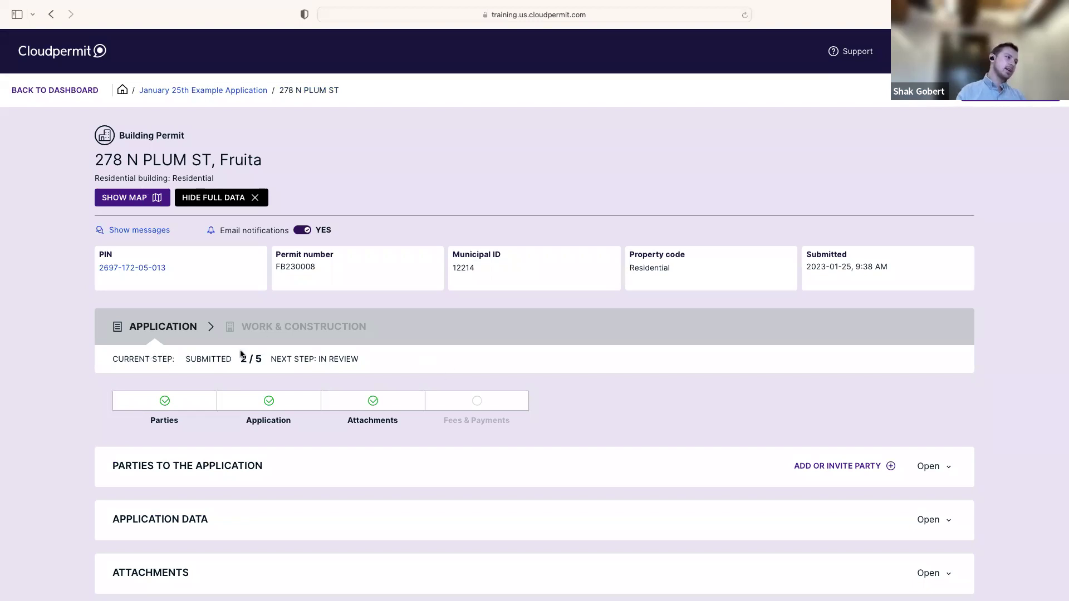
# Check the SUBMITTED current-step status, then go back to My dashboard
pyautogui.moveTo(186, 360); pyautogui.dragTo(235, 363)
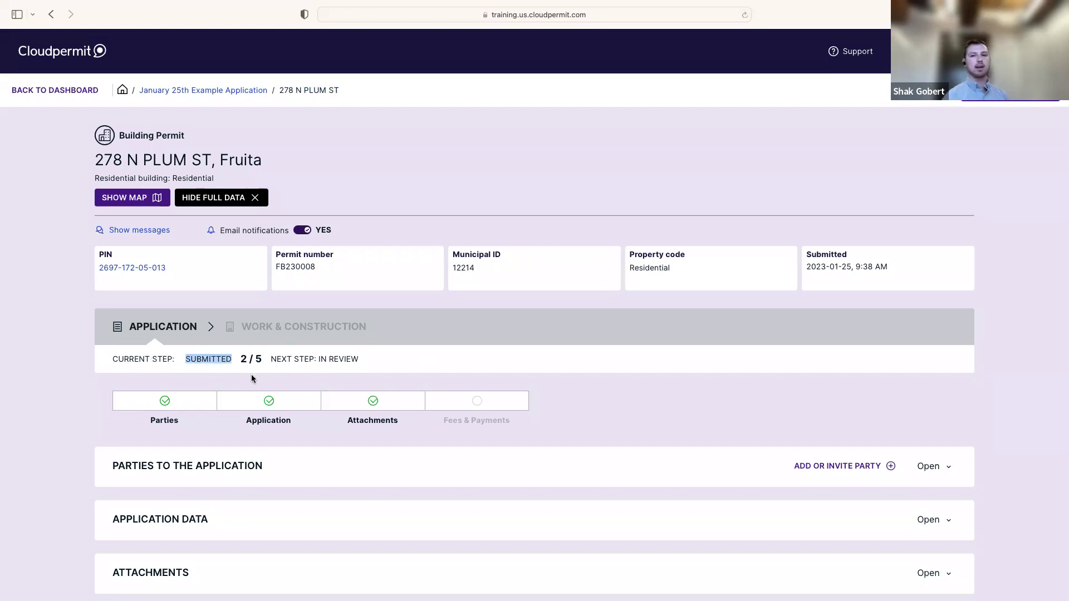
pyautogui.click(249, 371)
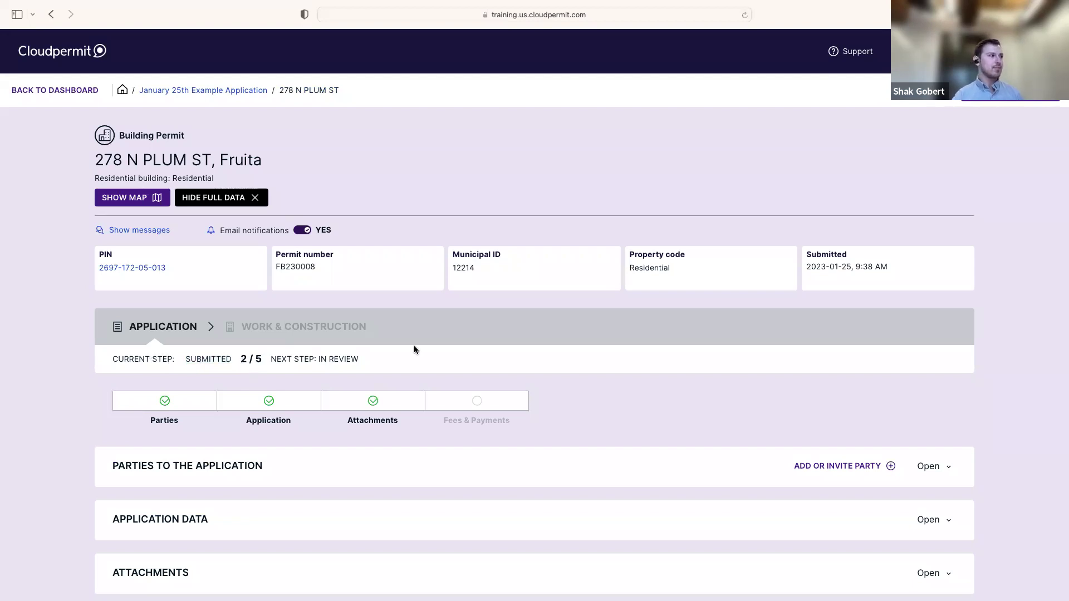
pyautogui.scroll(-3, 443, 357)
pyautogui.scroll(3, 443, 358)
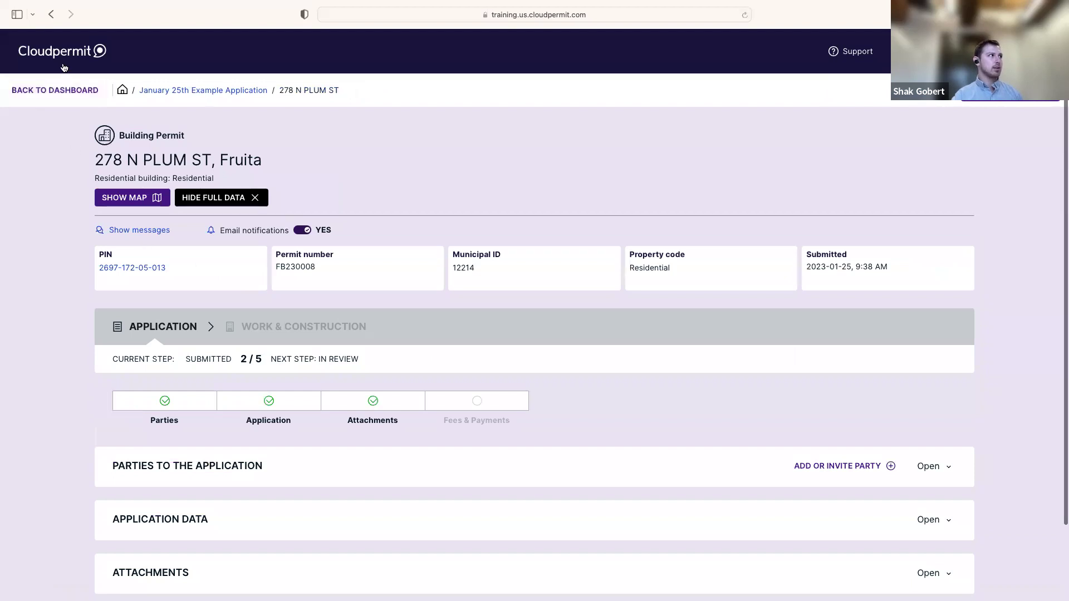
pyautogui.click(48, 91)
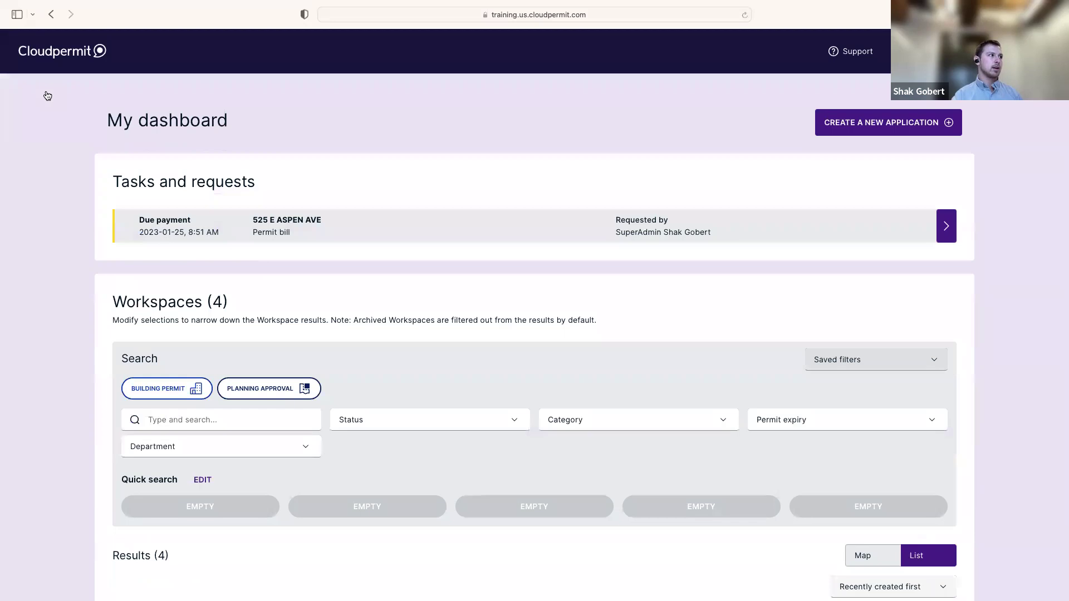
pyautogui.scroll(-1, 521, 242)
pyautogui.scroll(-4, 521, 242)
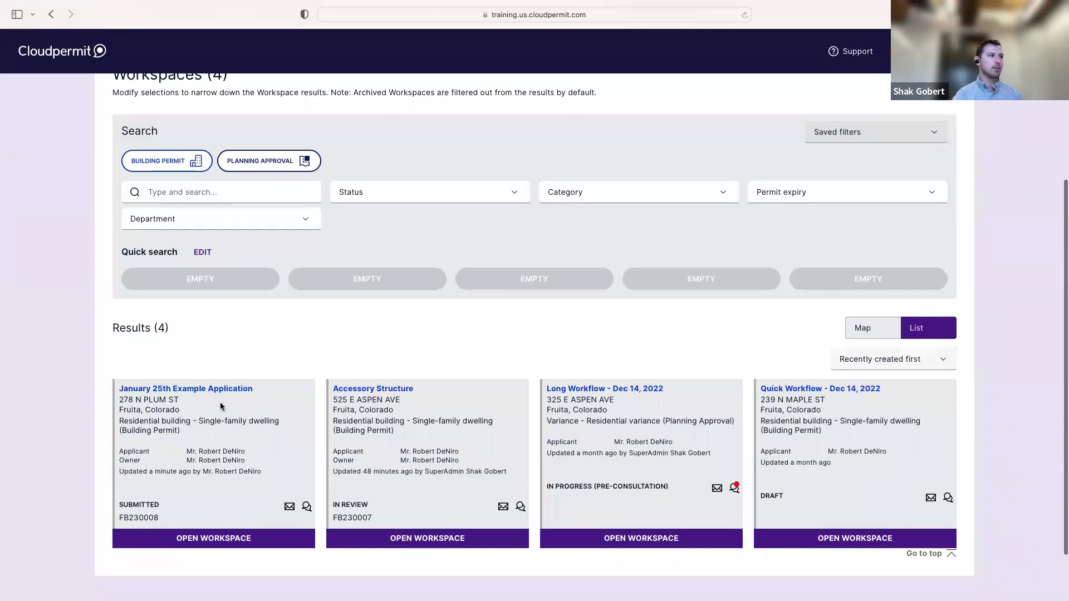
pyautogui.scroll(-1, 221, 404)
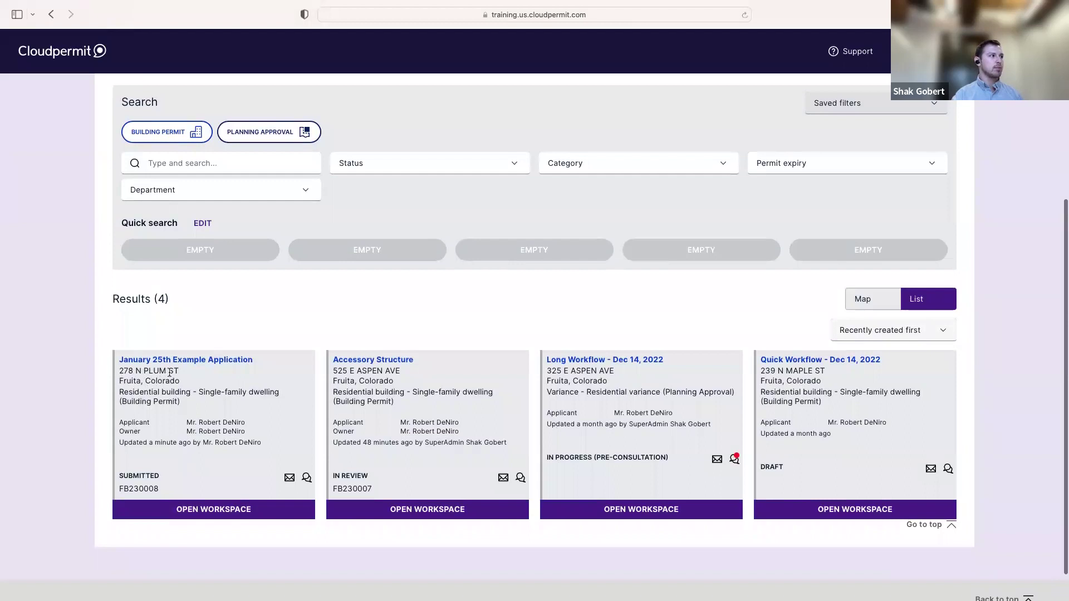
pyautogui.moveTo(199, 392); pyautogui.dragTo(277, 400)
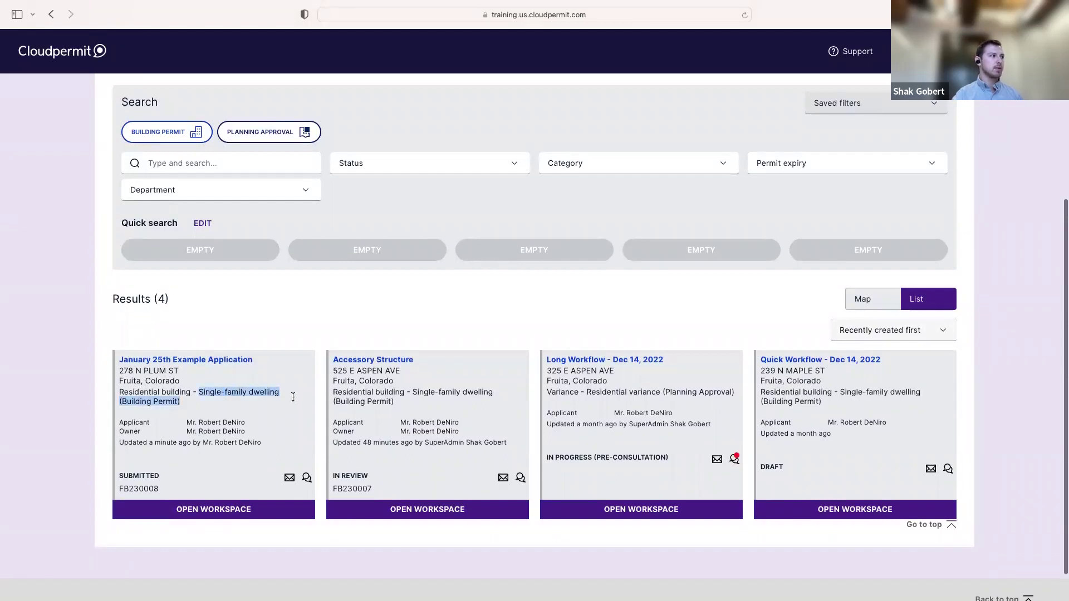
pyautogui.click(195, 429)
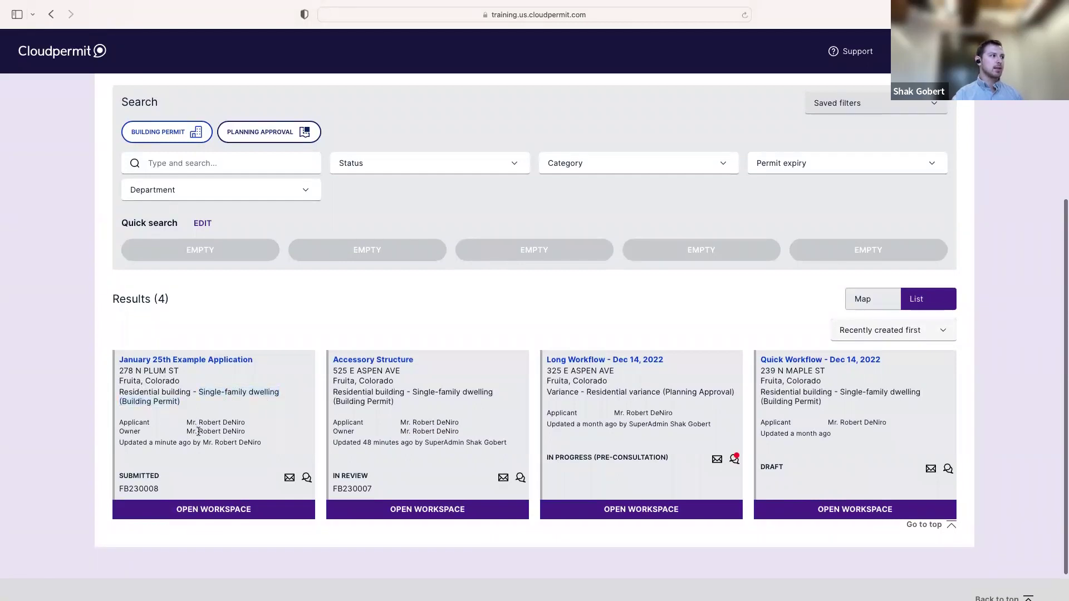
pyautogui.moveTo(160, 477); pyautogui.dragTo(118, 478)
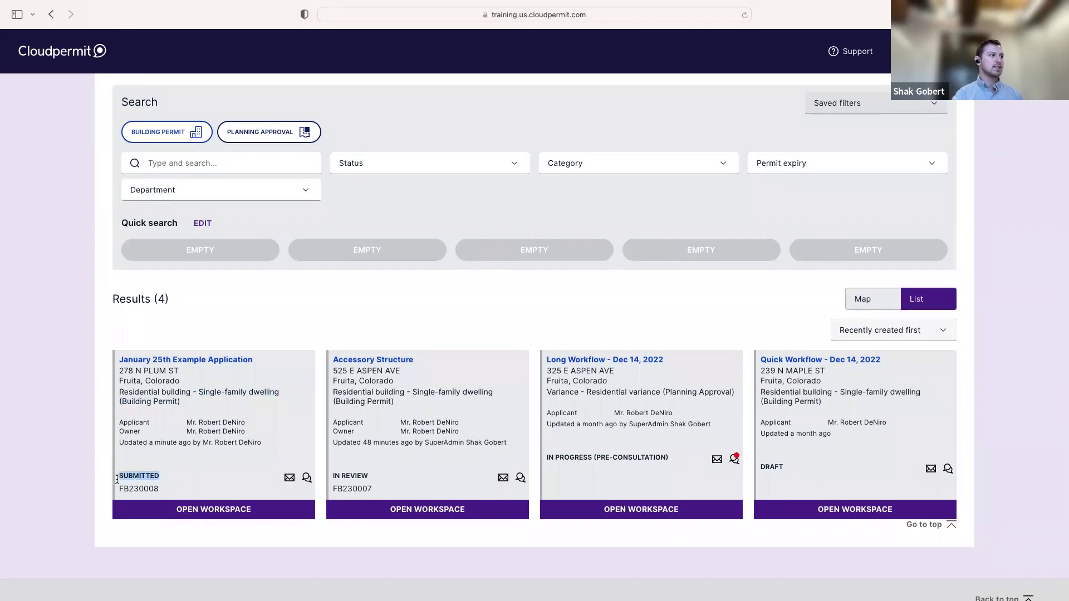
pyautogui.click(203, 460)
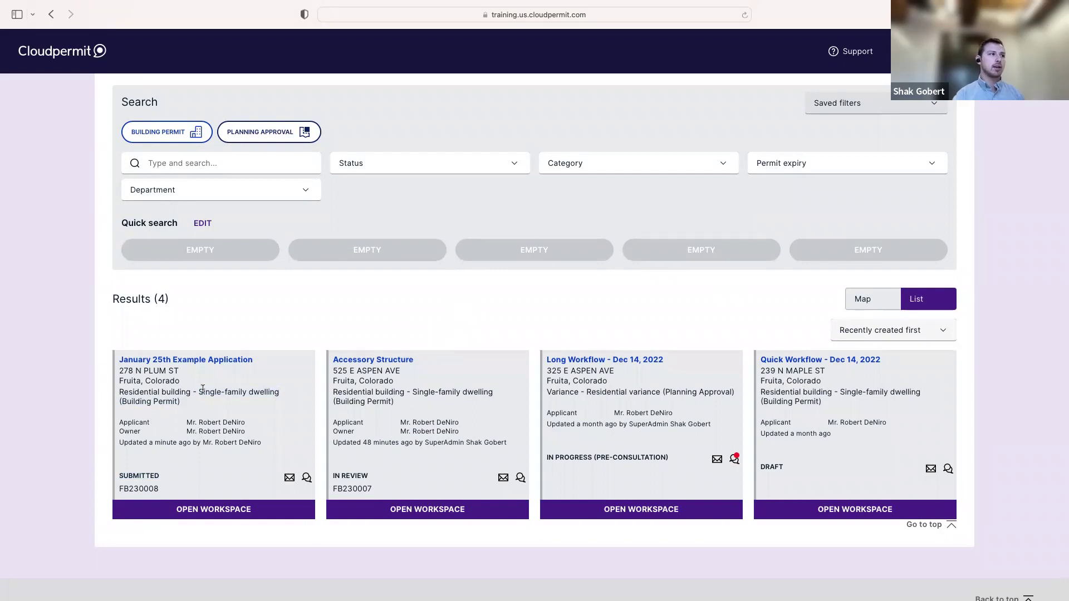
pyautogui.scroll(2, 465, 273)
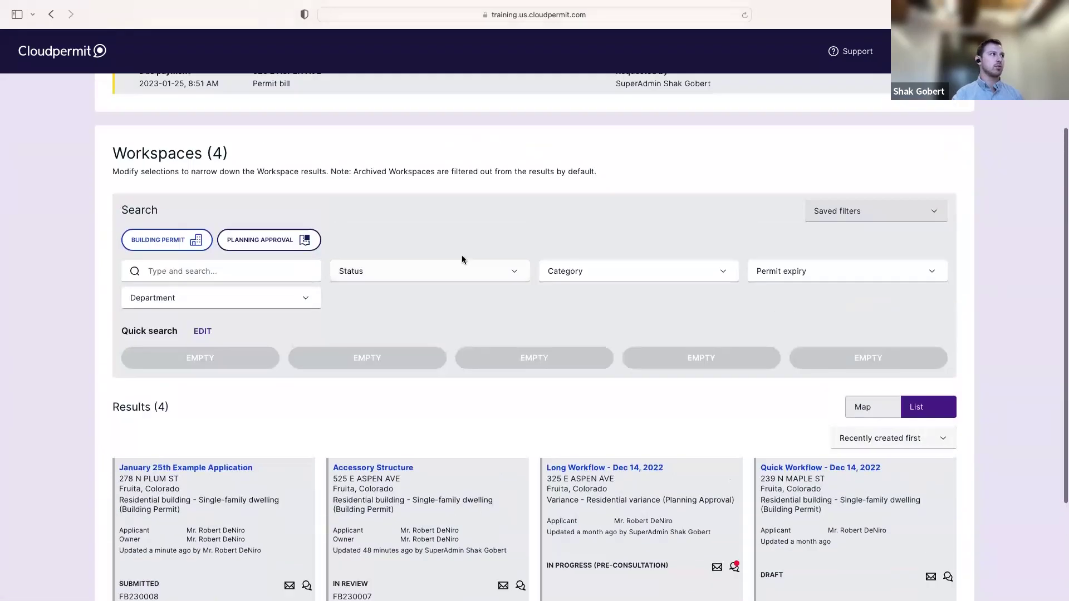
pyautogui.scroll(-3, 518, 380)
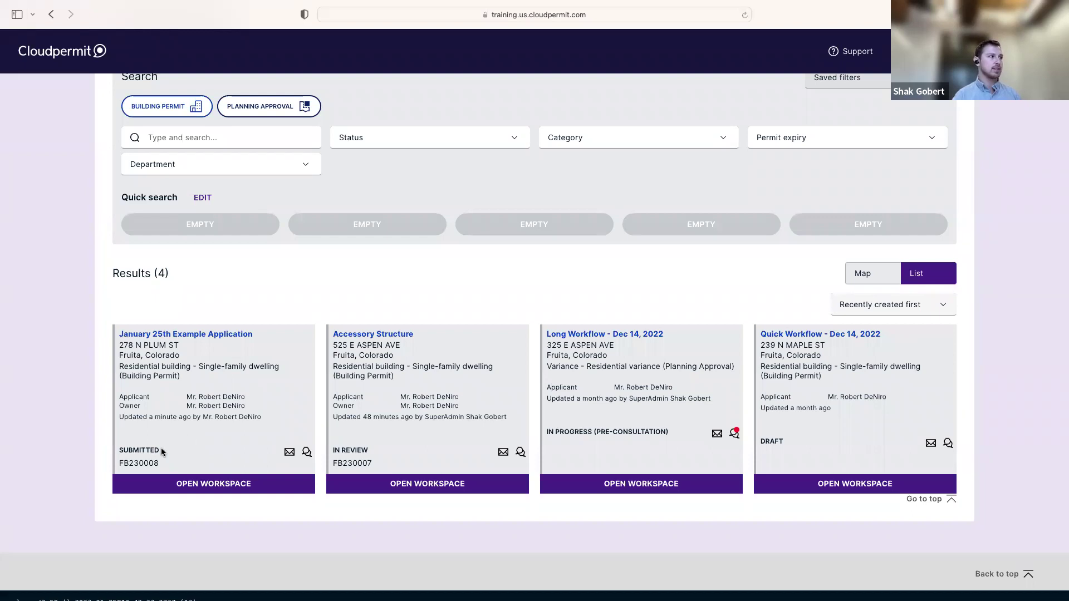
pyautogui.moveTo(160, 450); pyautogui.dragTo(119, 451)
pyautogui.click(195, 444)
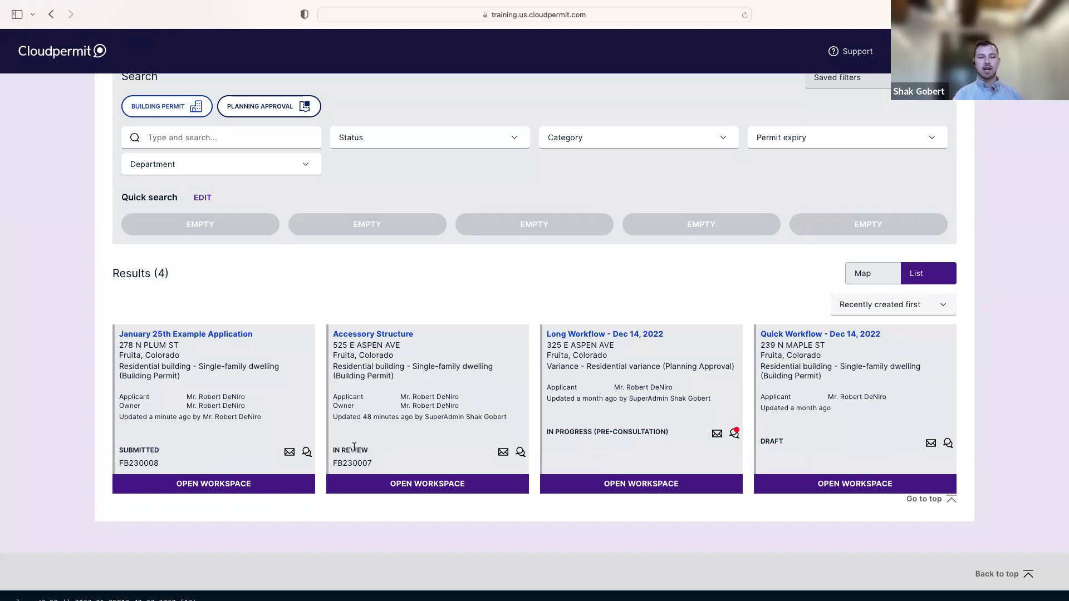
pyautogui.scroll(3, 375, 445)
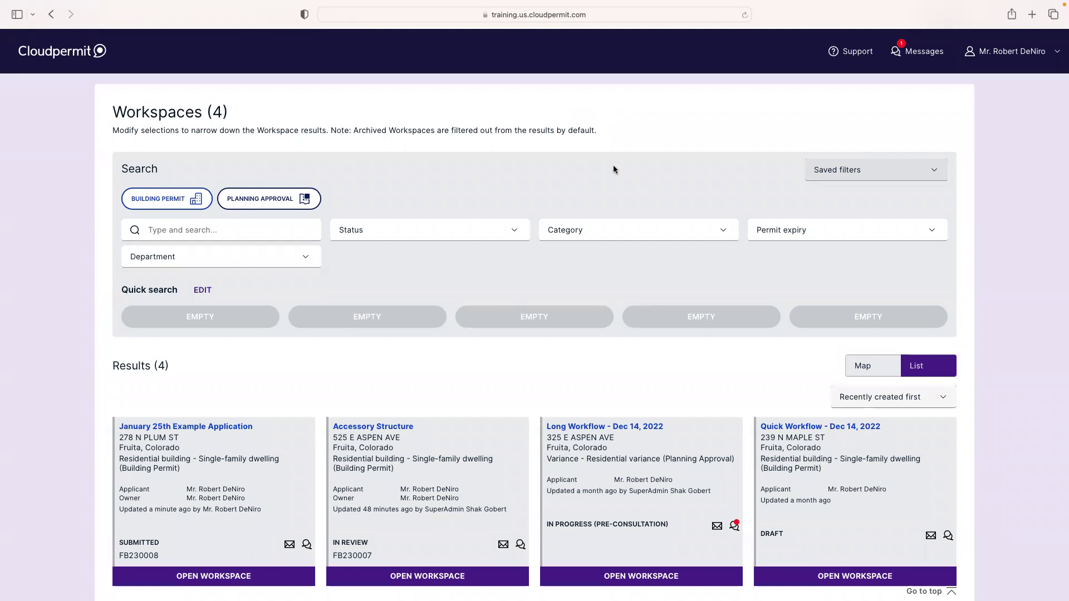
pyautogui.scroll(2, 613, 165)
pyautogui.scroll(3, 613, 166)
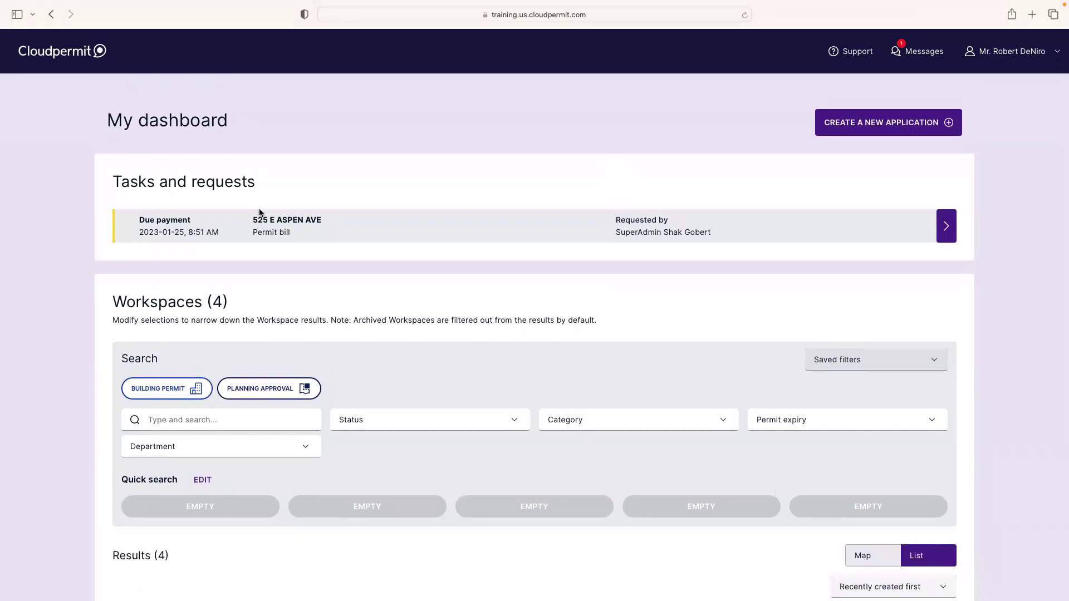
# Exit full screen and switch between browser windows back to Safari
pyautogui.moveTo(48, 2)
pyautogui.click(37, 27)
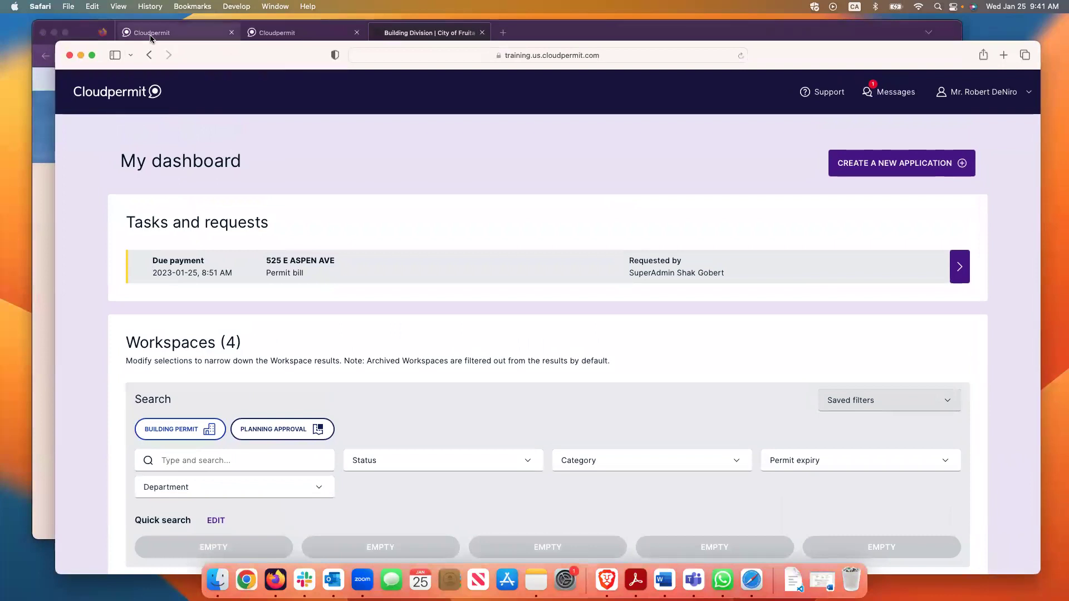
pyautogui.click(297, 34)
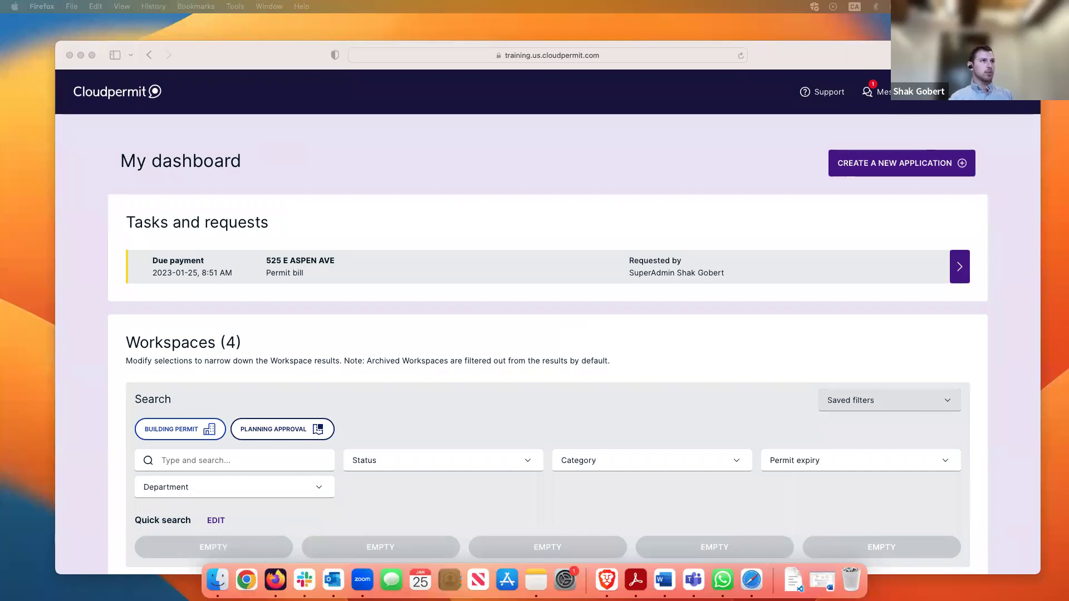
pyautogui.press('super+Tab')
pyautogui.moveTo(862, 48); pyautogui.dragTo(847, 41)
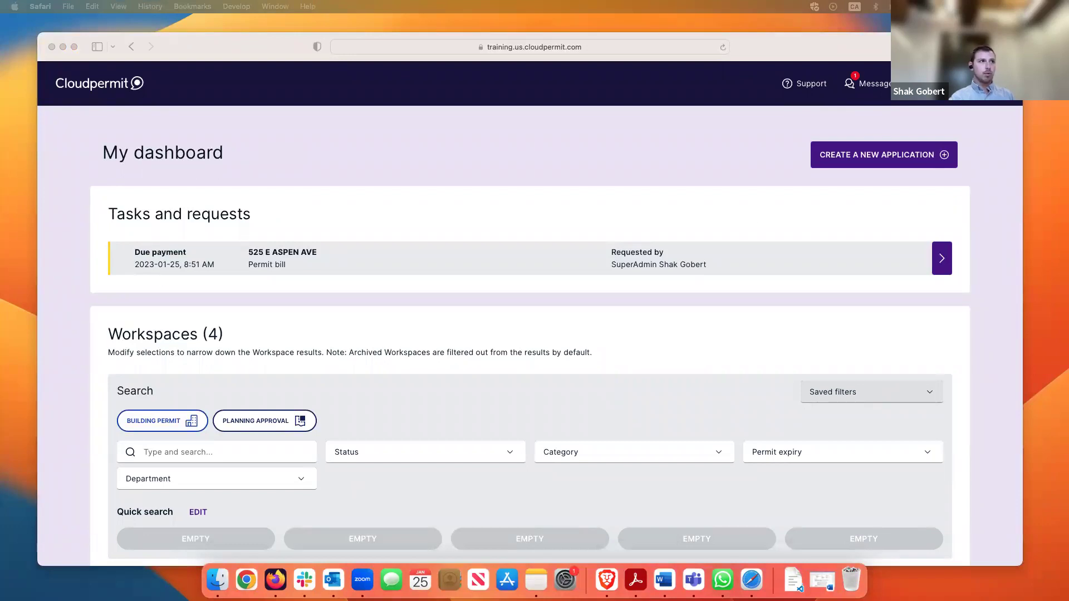
pyautogui.click(680, 190)
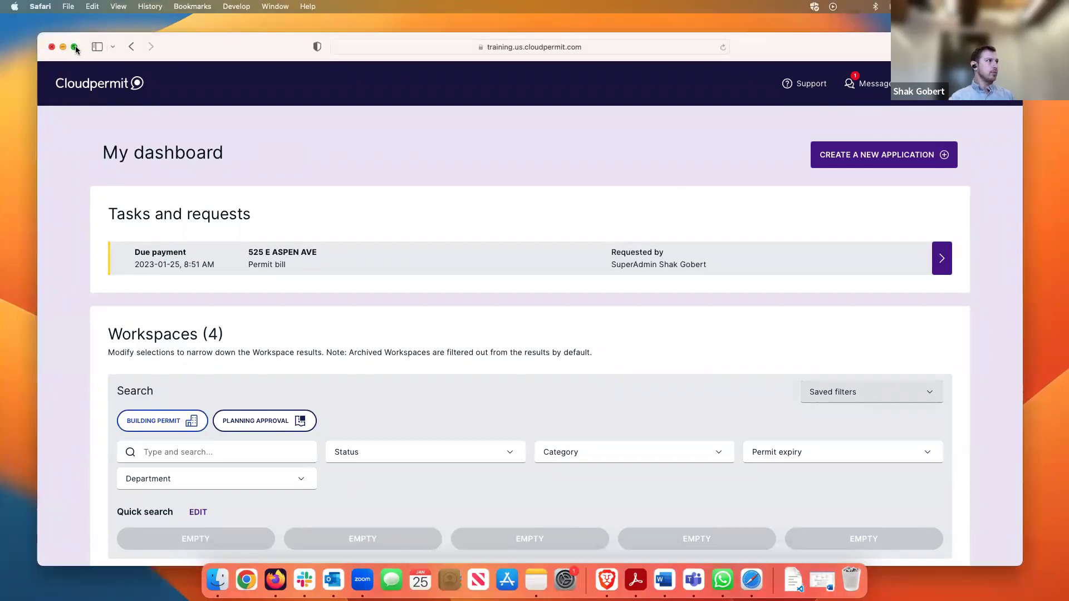
# Return Safari to full screen, review the Workspaces list, then exit full screen again
pyautogui.click(76, 50)
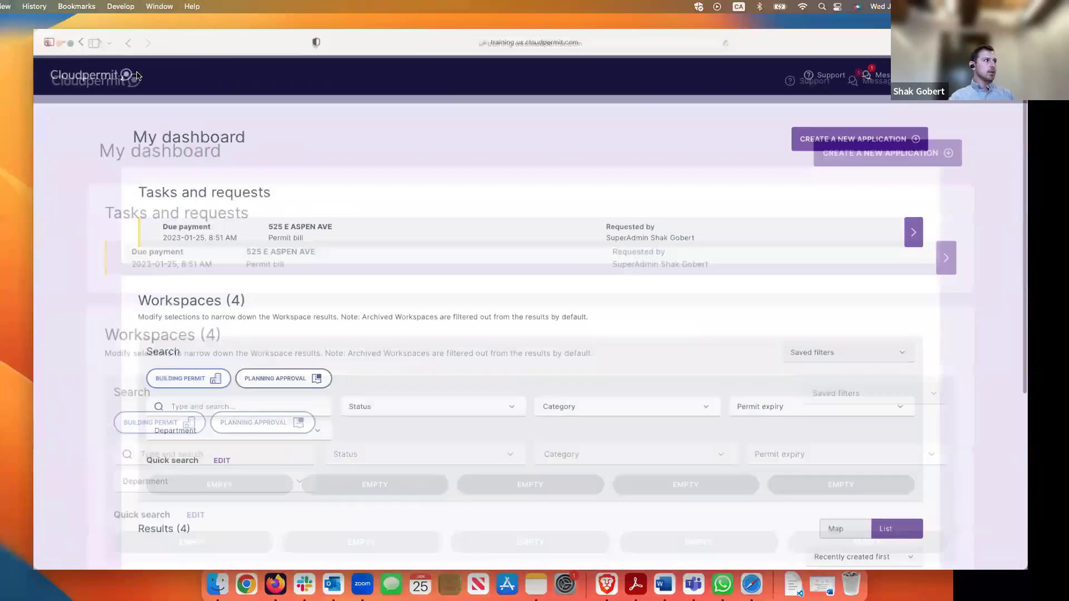
pyautogui.scroll(-5, 422, 190)
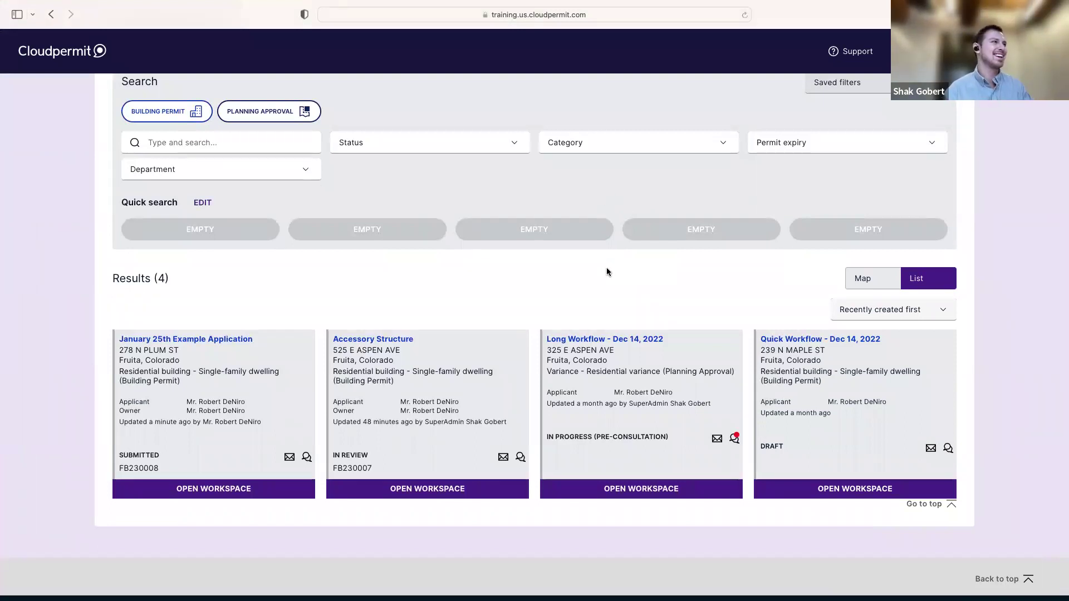
pyautogui.scroll(2, 539, 285)
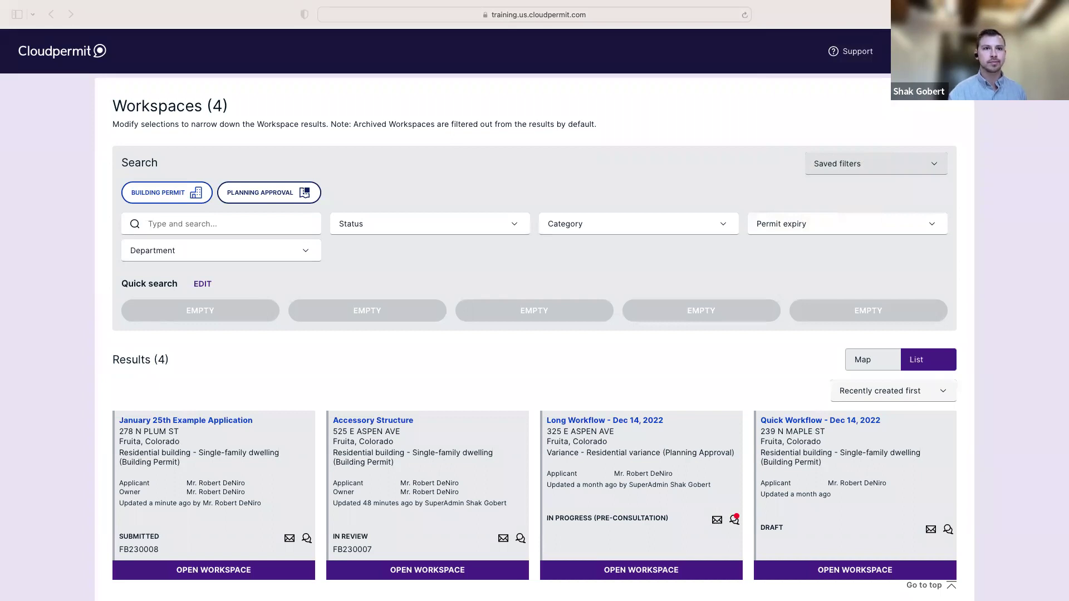
pyautogui.moveTo(98, 4)
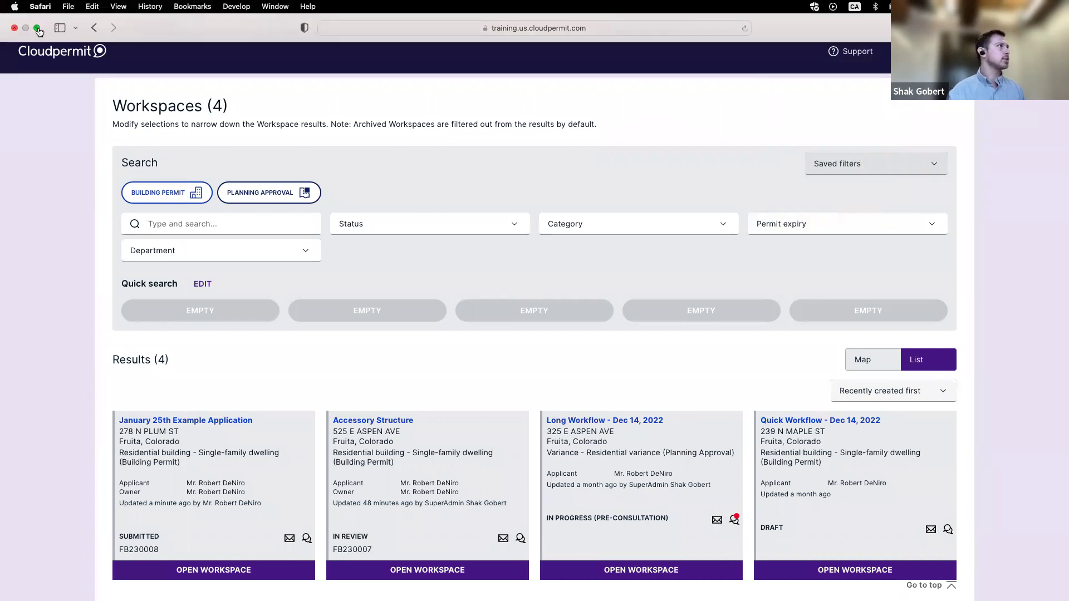
pyautogui.press('super+ctrl+f')
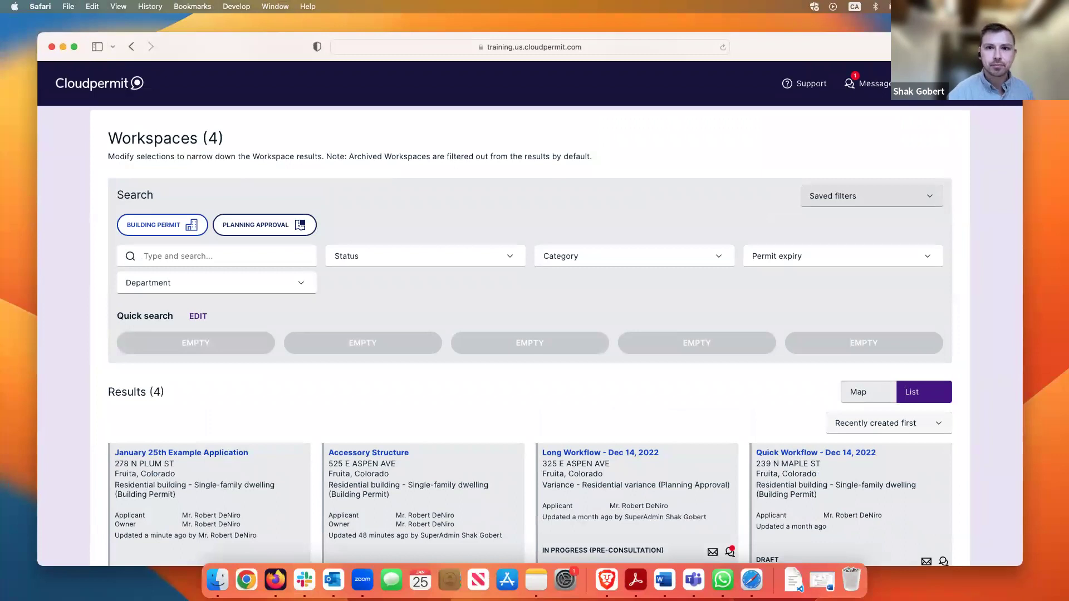
# Bring up Gmail in Brave, enlarge the window, and open the newest 'now Submitted' email
pyautogui.click(607, 580)
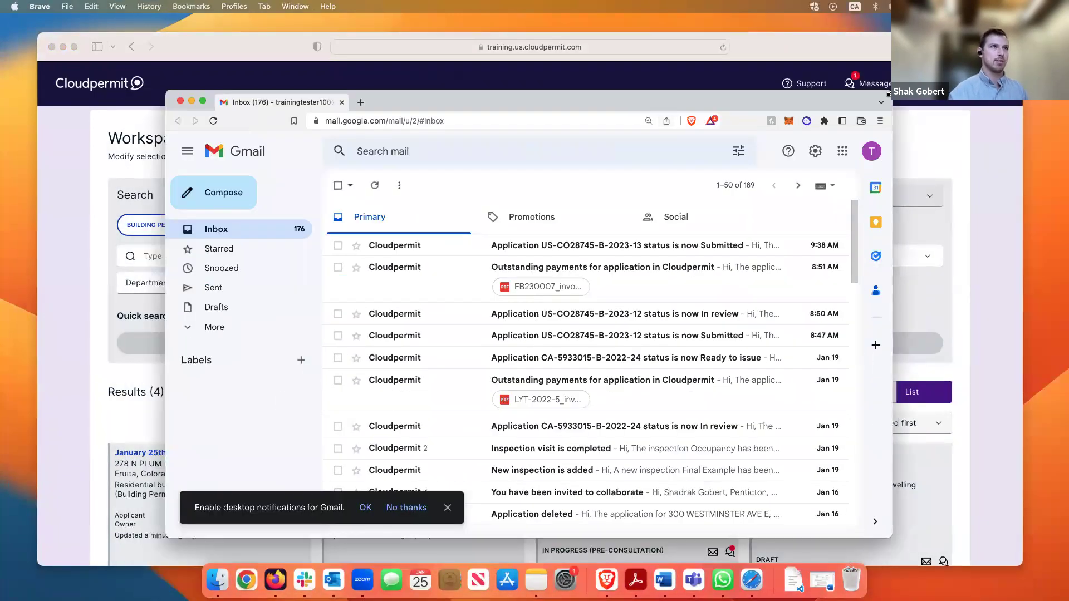
pyautogui.moveTo(889, 93); pyautogui.dragTo(1020, 44)
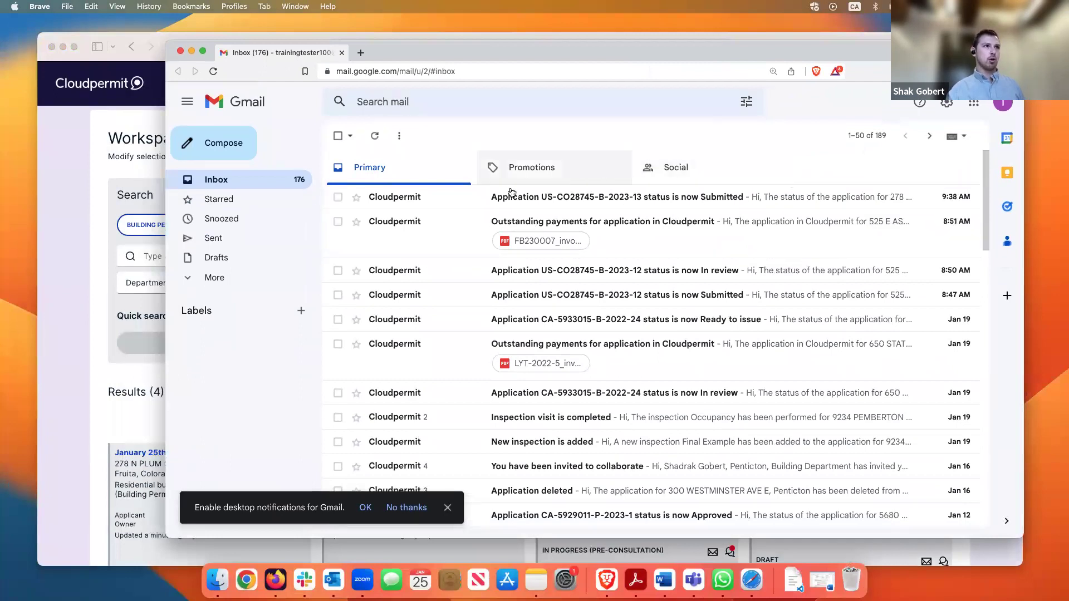
pyautogui.click(629, 201)
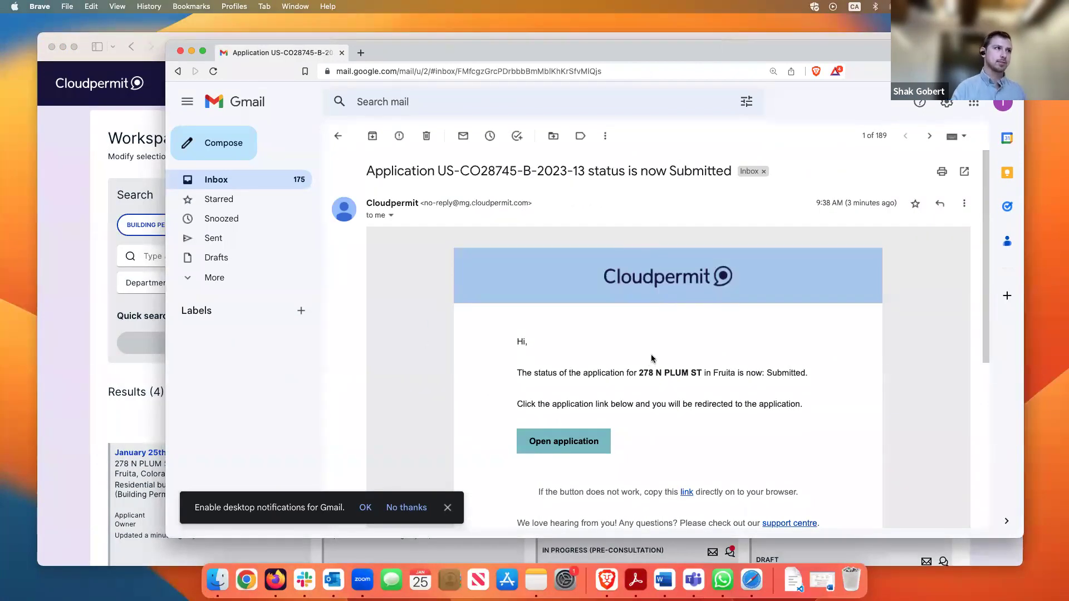
# Review the email's application number and Submitted status, then return to the inbox
pyautogui.moveTo(556, 52); pyautogui.dragTo(518, 37)
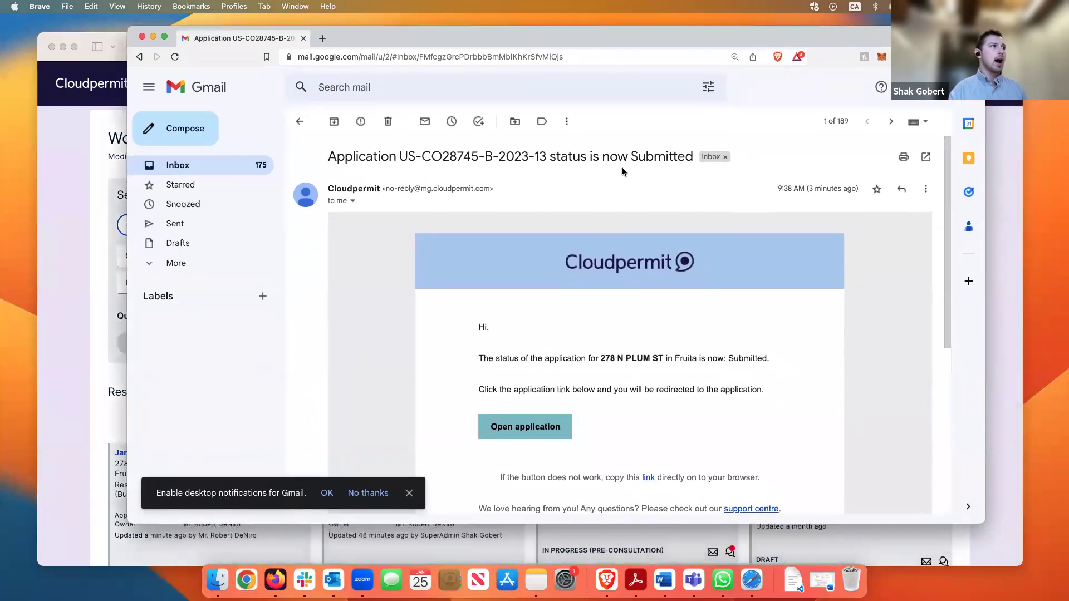
pyautogui.moveTo(399, 161); pyautogui.dragTo(539, 160)
pyautogui.click(568, 159)
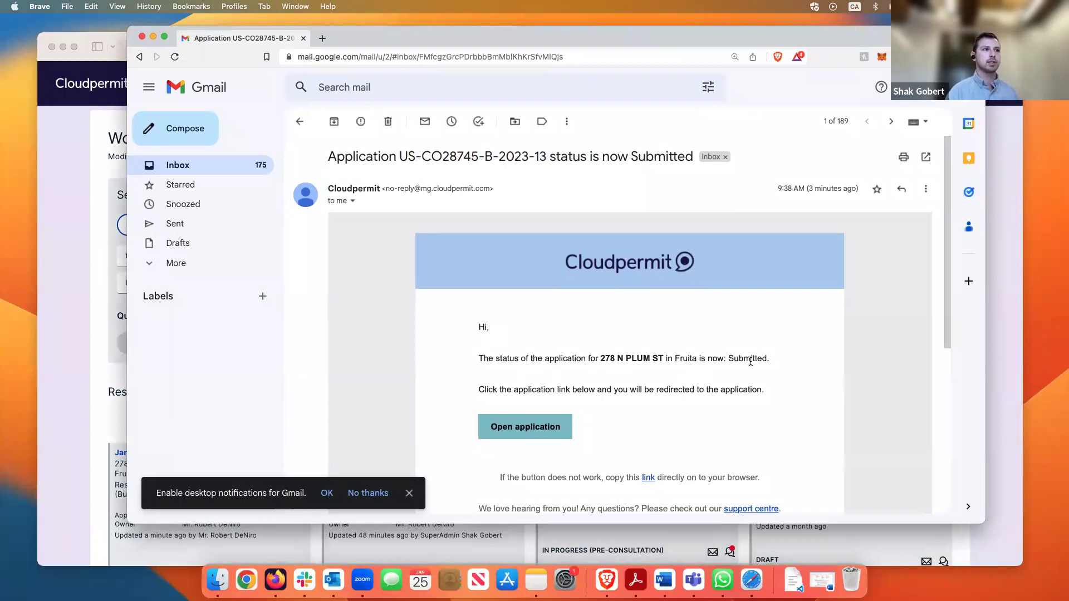
pyautogui.moveTo(728, 360); pyautogui.dragTo(768, 390)
pyautogui.click(671, 348)
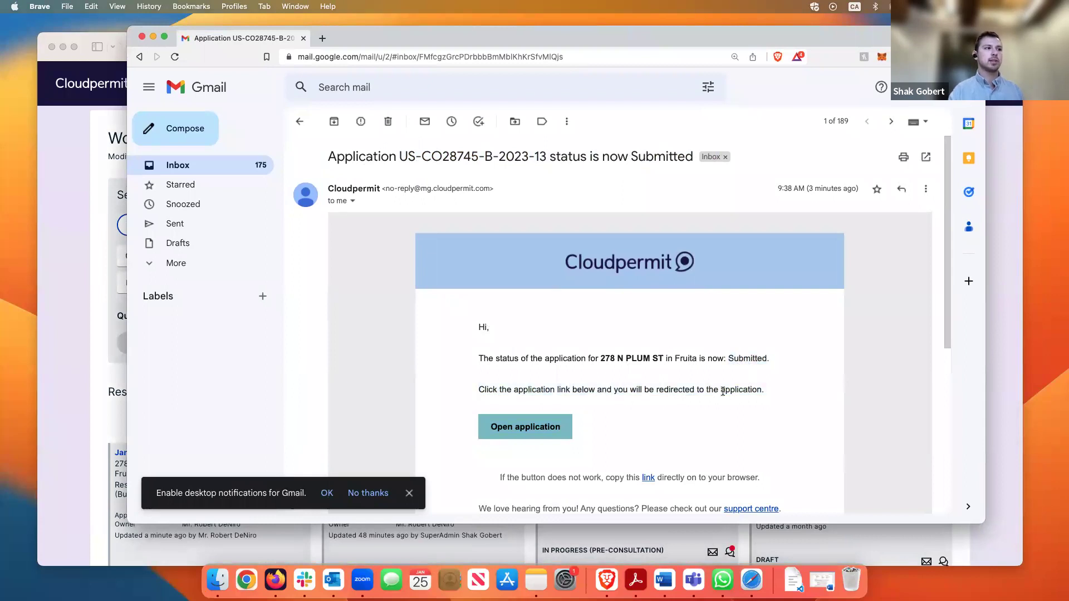
pyautogui.scroll(-1, 696, 396)
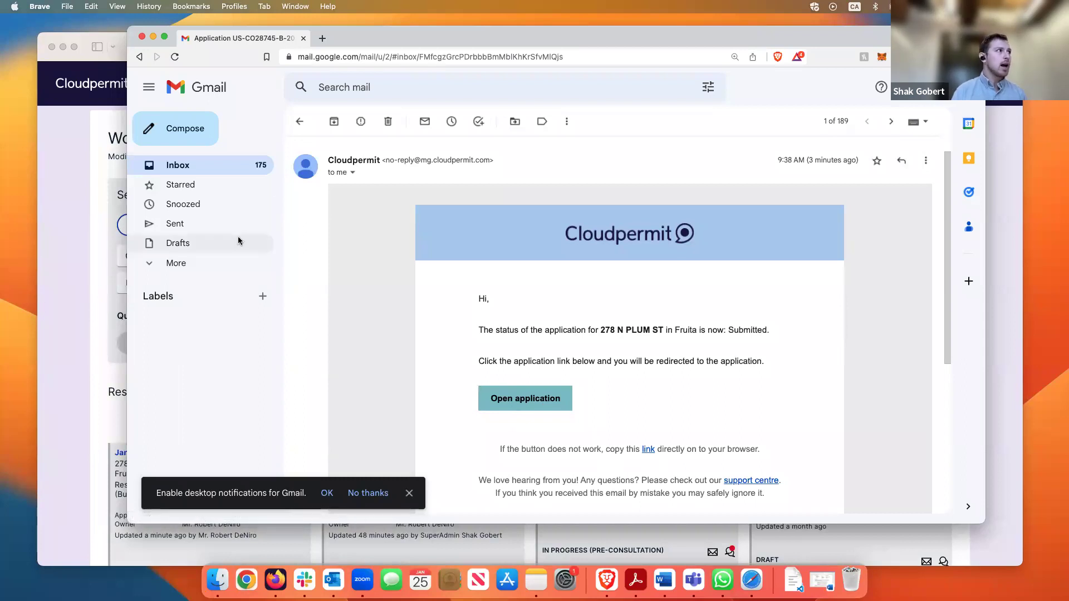
pyautogui.click(301, 124)
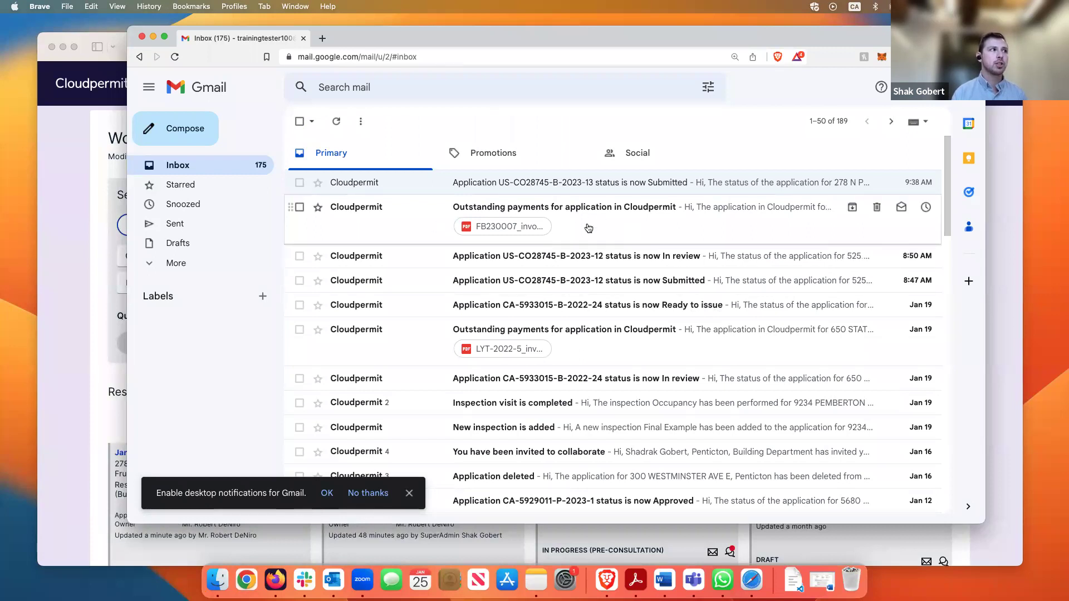
pyautogui.click(645, 216)
pyautogui.scroll(-3, 666, 372)
pyautogui.scroll(-2, 666, 373)
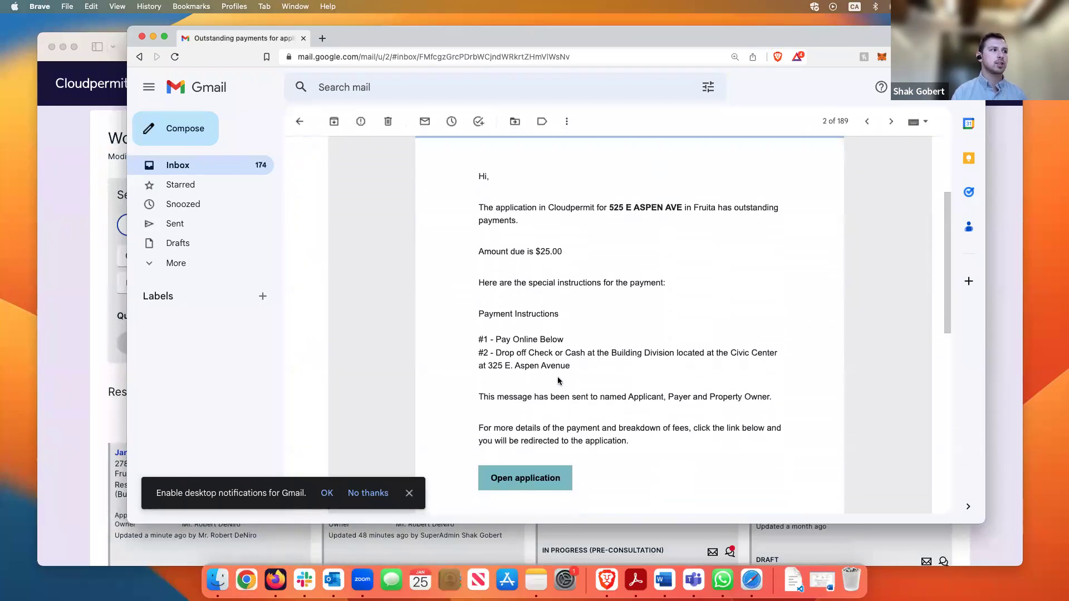
pyautogui.scroll(-2, 639, 291)
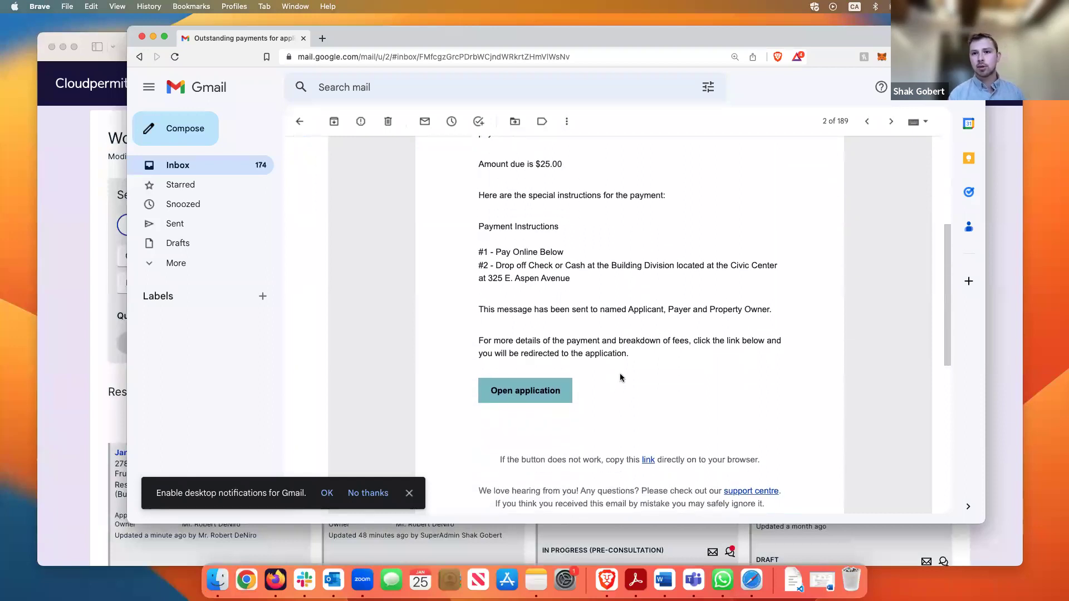
pyautogui.scroll(5, 623, 376)
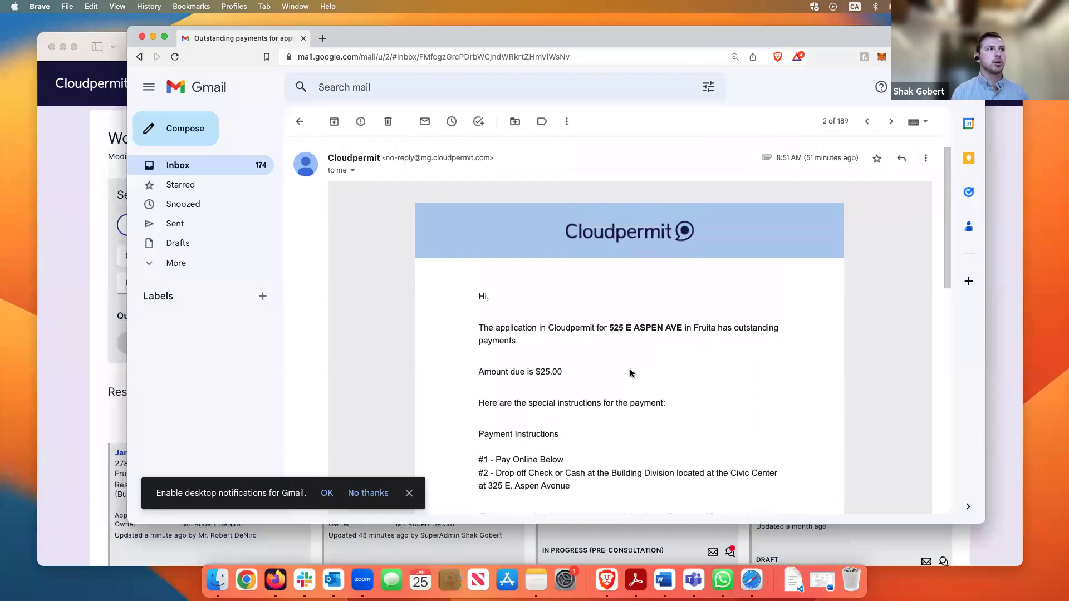
pyautogui.scroll(1, 631, 373)
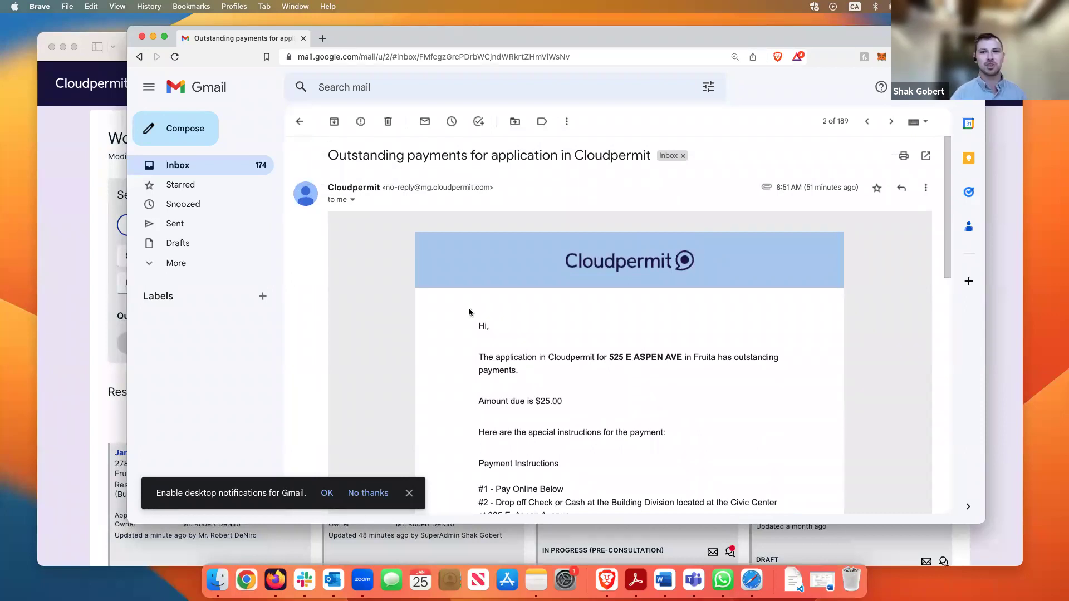
# Return to the inbox and move the Gmail window aside to uncover Cloudpermit Workspaces
pyautogui.moveTo(361, 36); pyautogui.dragTo(372, 38)
pyautogui.click(314, 123)
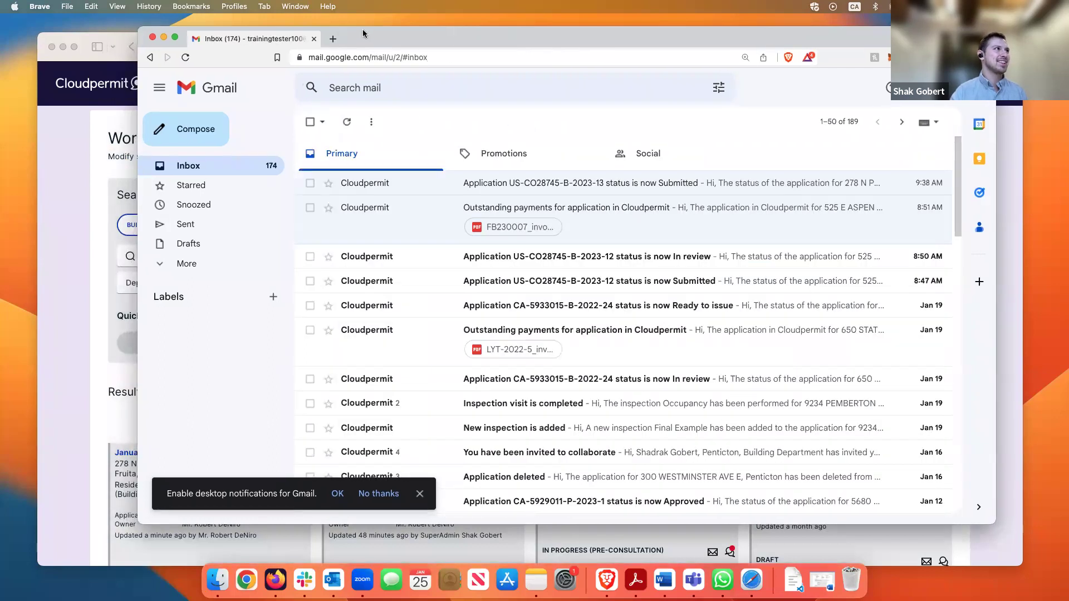
pyautogui.moveTo(141, 30); pyautogui.dragTo(415, 107)
pyautogui.moveTo(660, 116); pyautogui.dragTo(1068, 117)
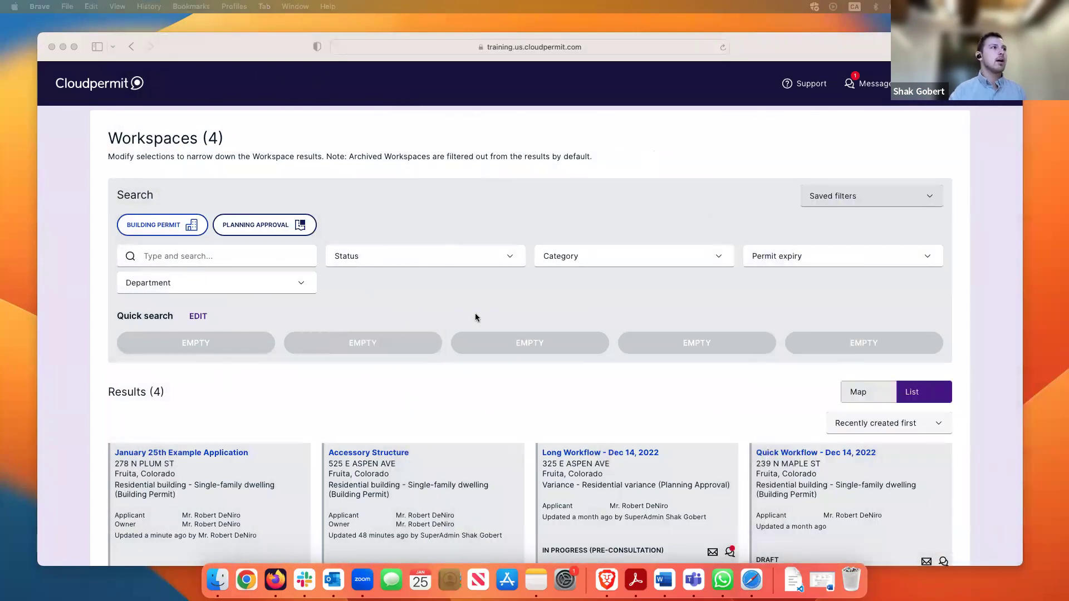
pyautogui.click(530, 218)
pyautogui.scroll(-4, 530, 219)
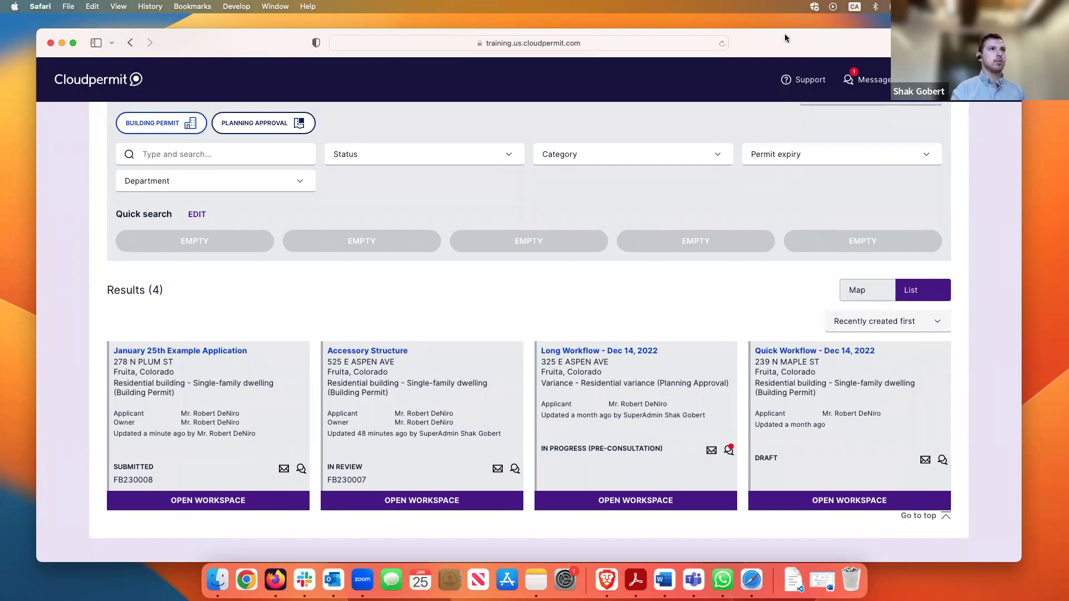
pyautogui.moveTo(785, 38); pyautogui.dragTo(778, 38)
pyautogui.moveTo(1014, 28); pyautogui.dragTo(1059, 16)
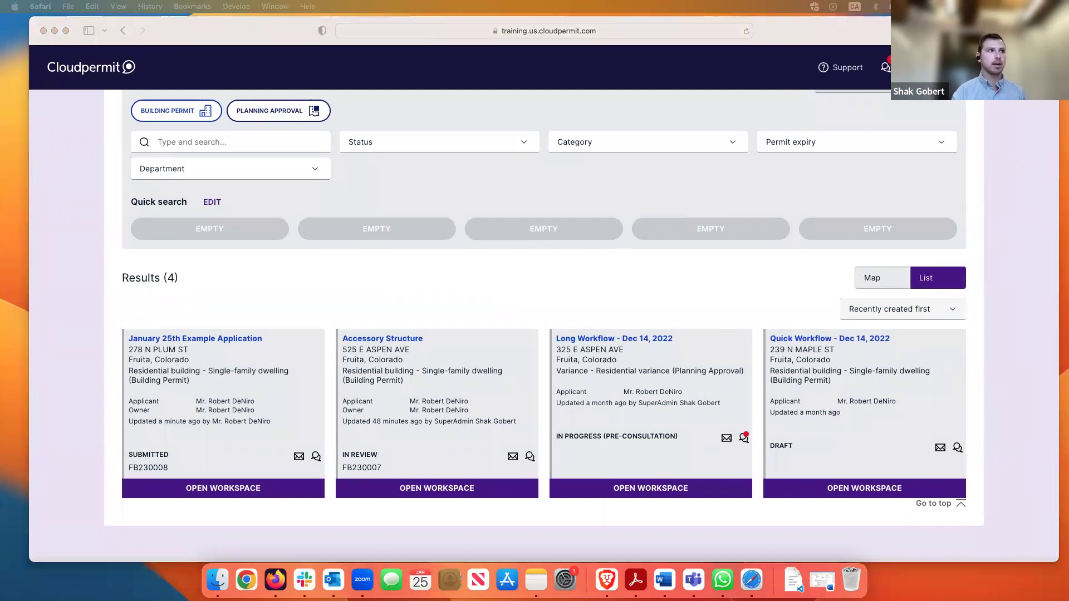
pyautogui.hotkey('ctrl', 'Up')
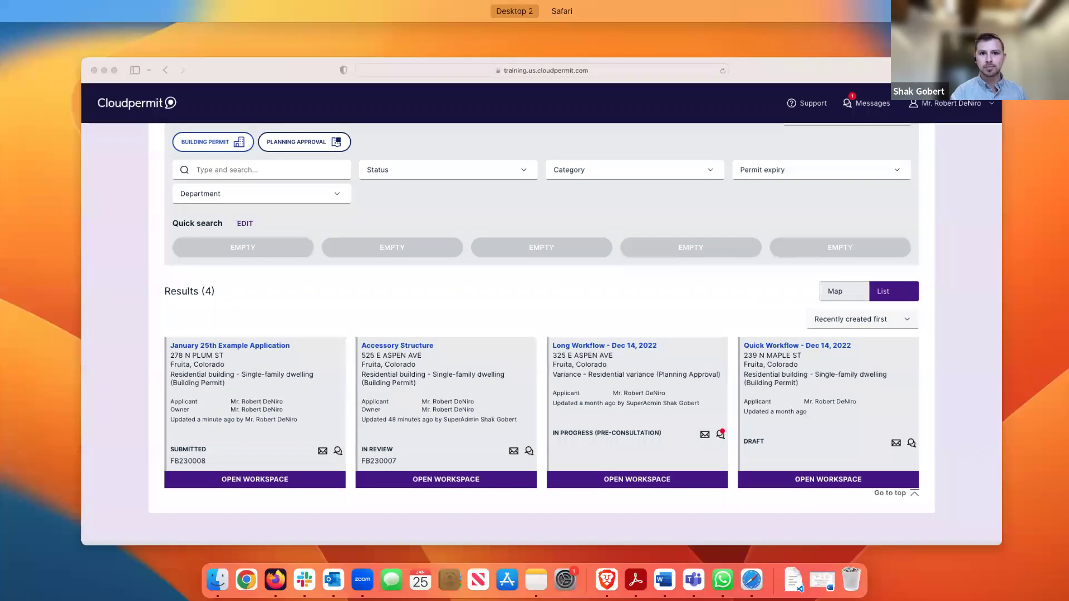
# Leave the window overview and reload Safari to refresh the Cloudpermit dashboard
pyautogui.hotkey('ctrl', 'Up')
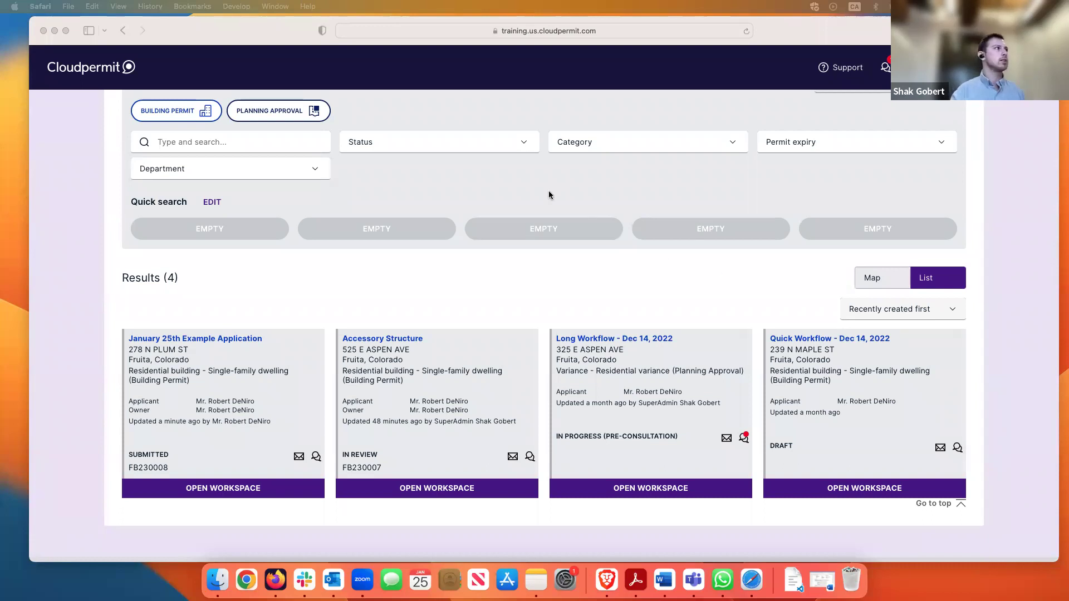
pyautogui.click(638, 130)
pyautogui.click(745, 33)
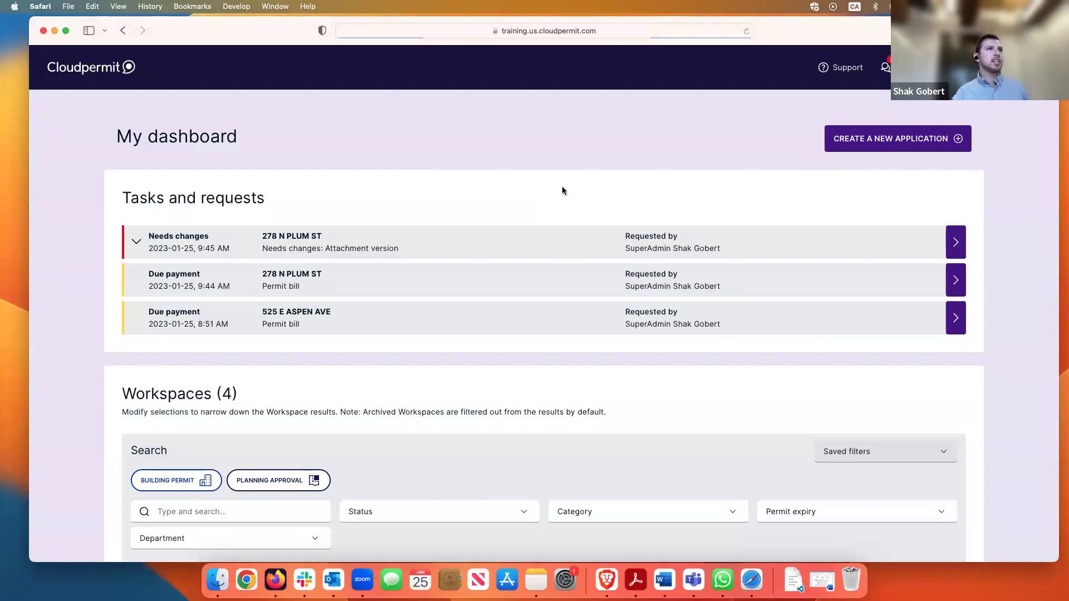
# Put Safari in full screen and highlight the attachment version change request
pyautogui.click(65, 30)
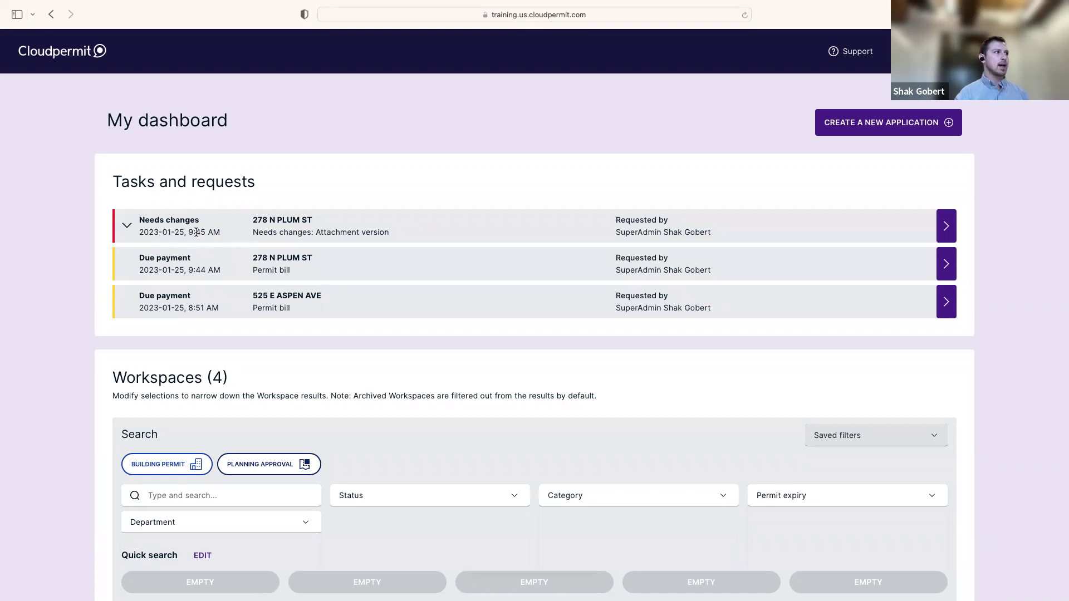
pyautogui.moveTo(251, 232); pyautogui.dragTo(392, 232)
pyautogui.click(391, 233)
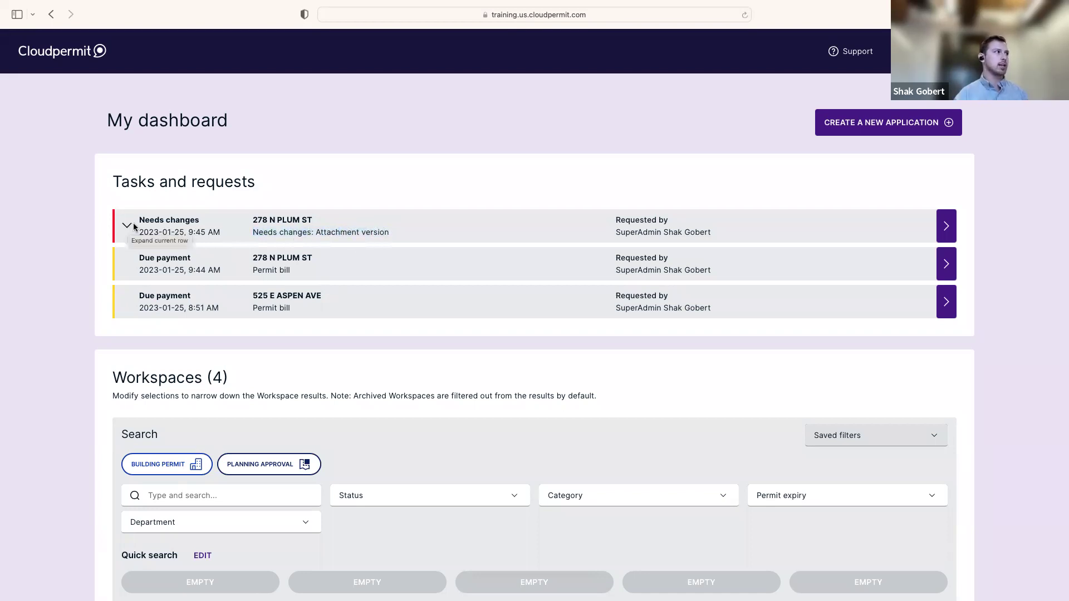
pyautogui.click(128, 228)
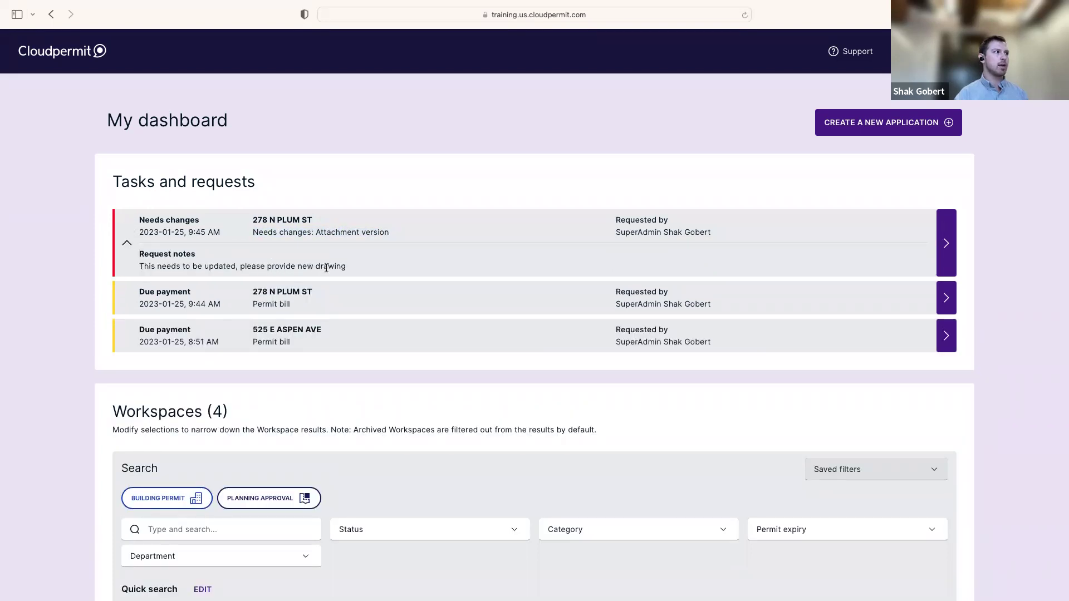
pyautogui.click(128, 244)
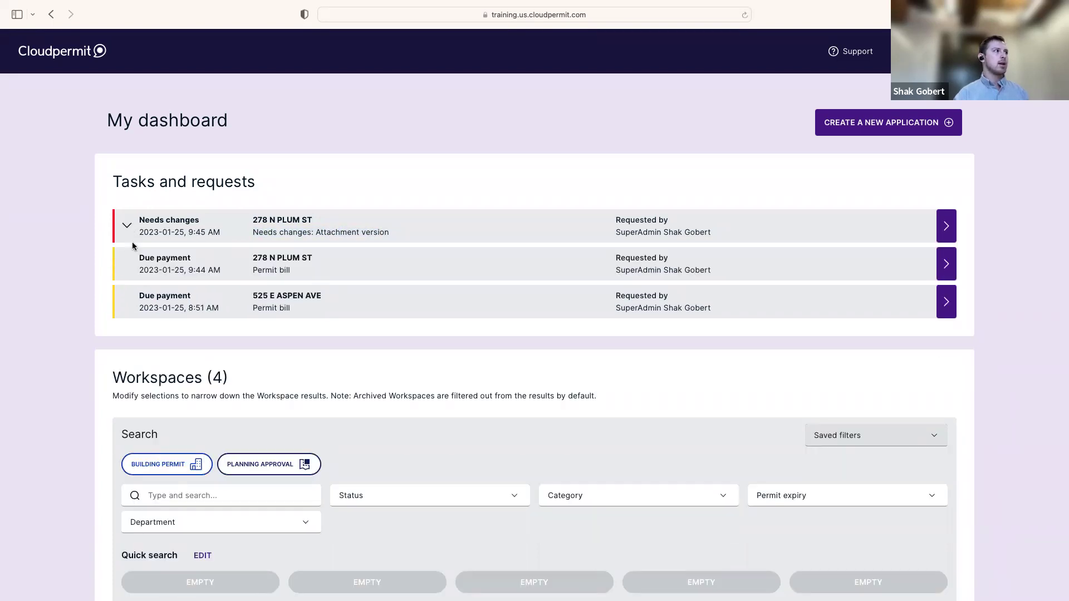
pyautogui.click(943, 232)
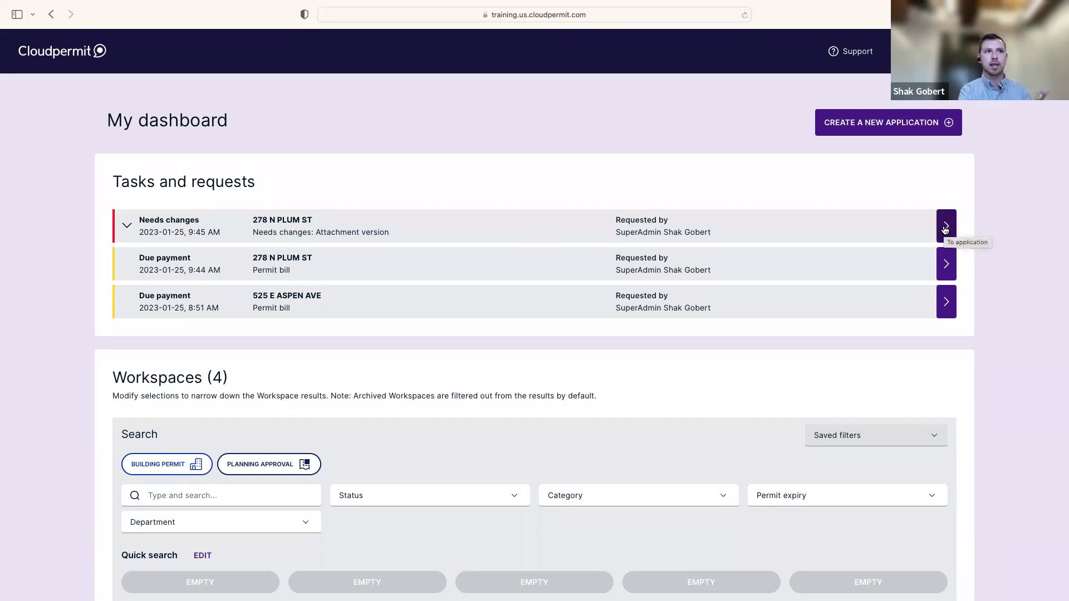
pyautogui.scroll(-2, 568, 339)
pyautogui.scroll(-10, 569, 339)
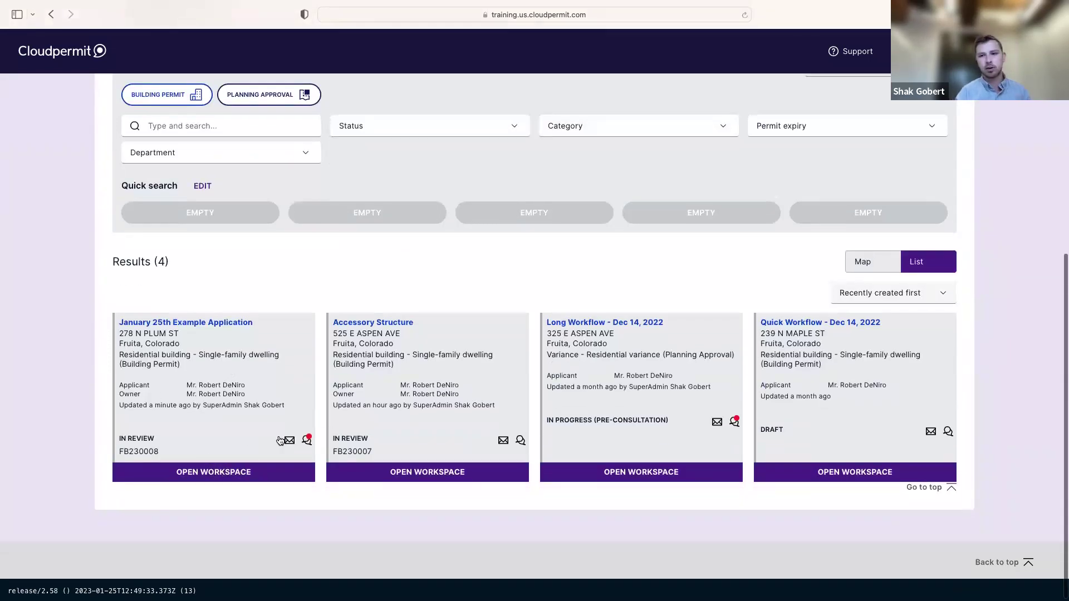
pyautogui.scroll(9, 375, 424)
pyautogui.scroll(3, 373, 425)
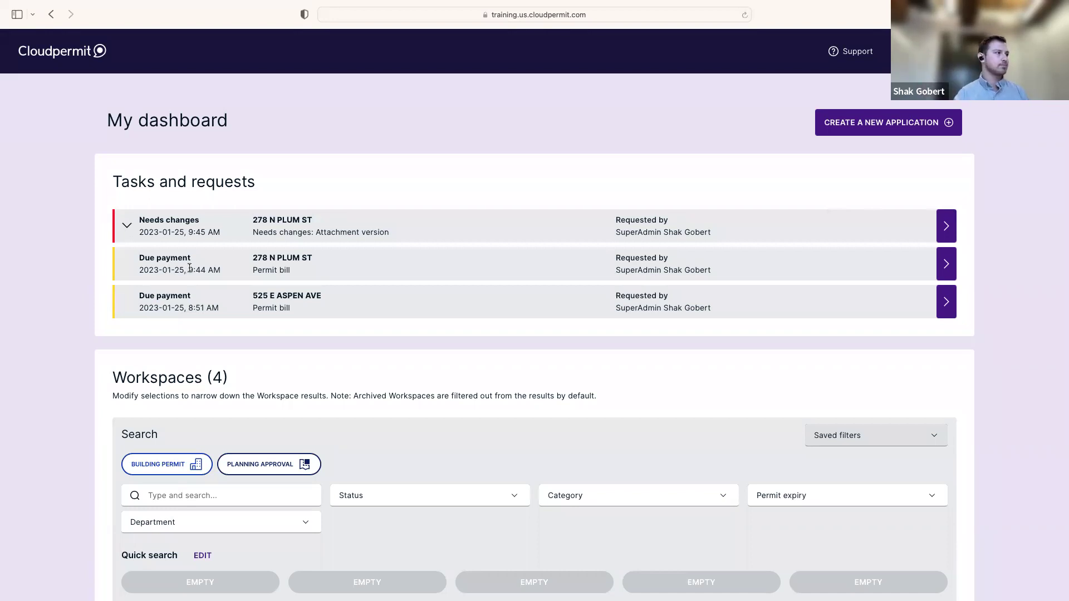
pyautogui.click(947, 228)
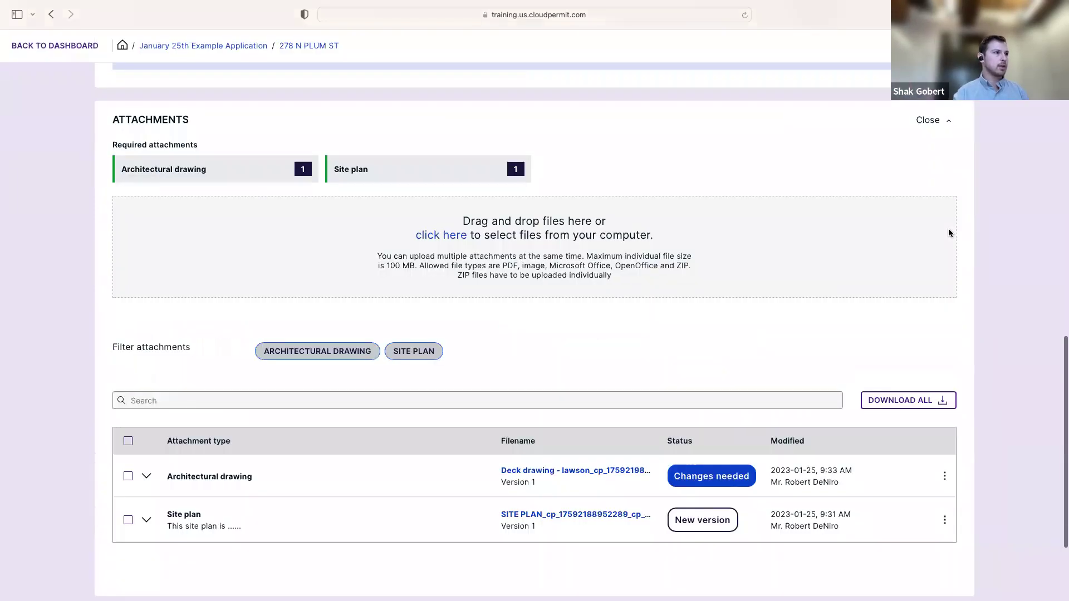
pyautogui.scroll(10, 762, 259)
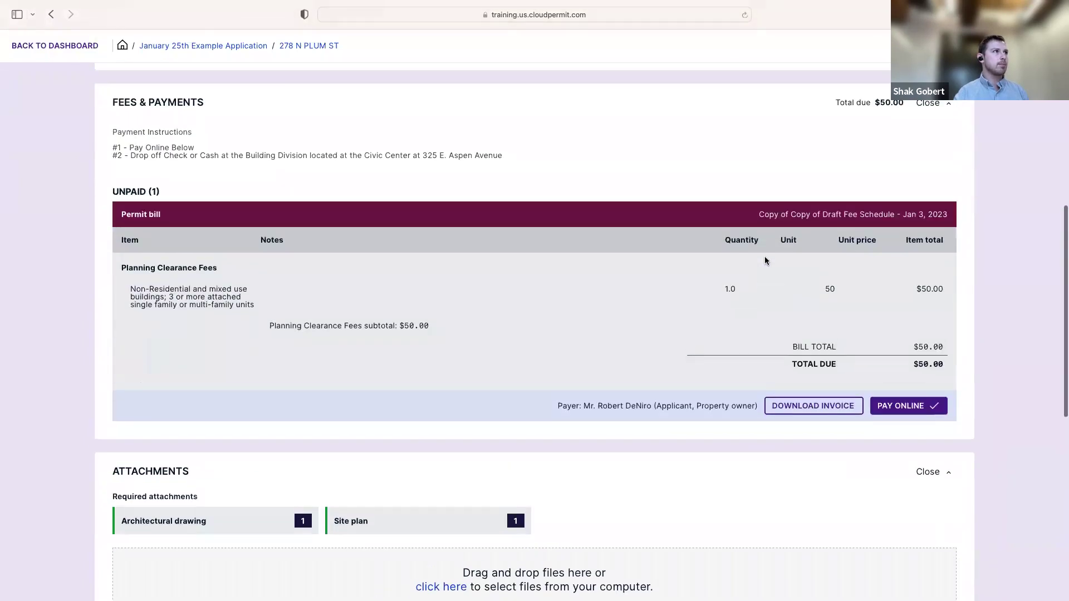
pyautogui.scroll(2, 764, 260)
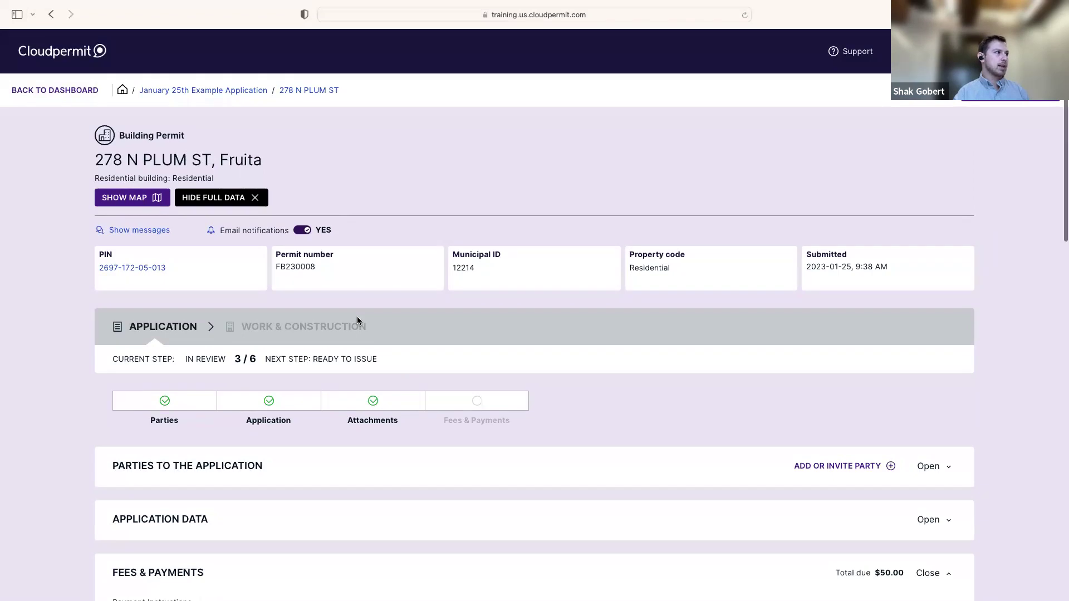
pyautogui.moveTo(184, 359); pyautogui.dragTo(237, 359)
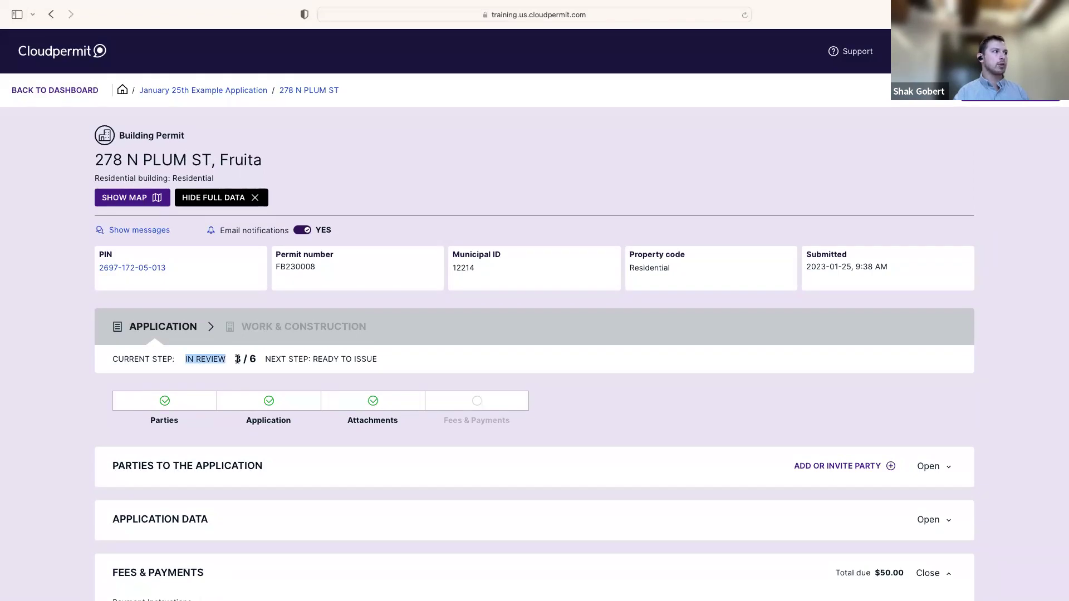
pyautogui.click(239, 359)
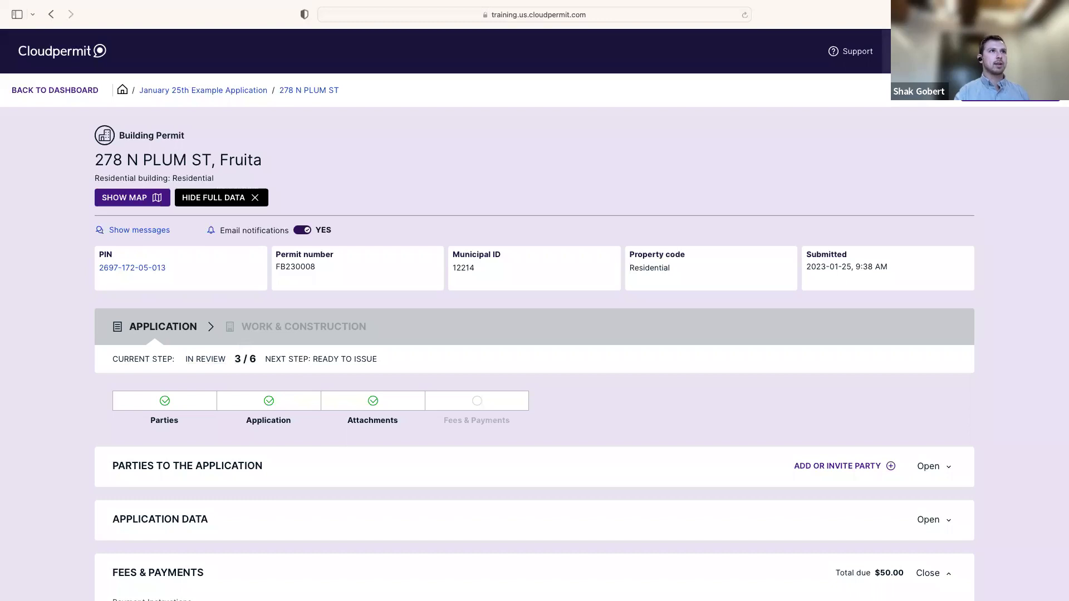
pyautogui.click(150, 230)
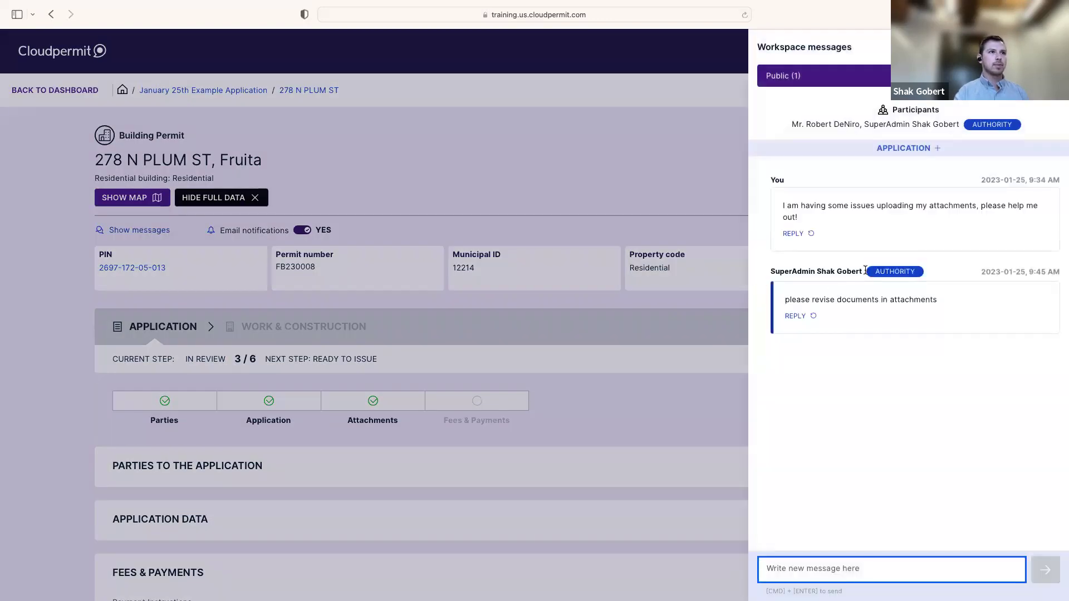
pyautogui.moveTo(862, 272); pyautogui.dragTo(764, 273)
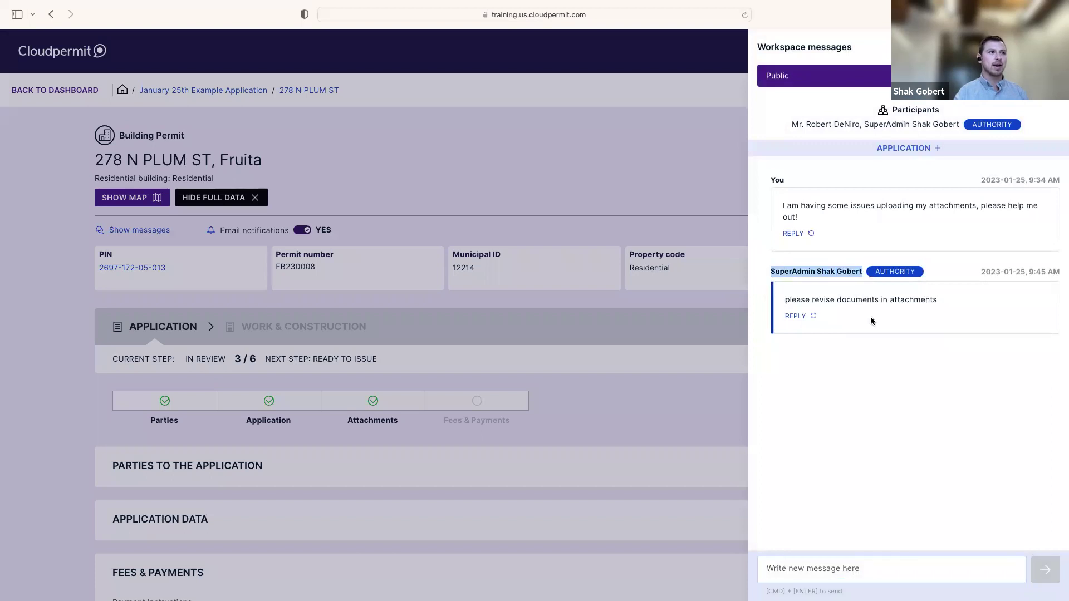
pyautogui.click(905, 369)
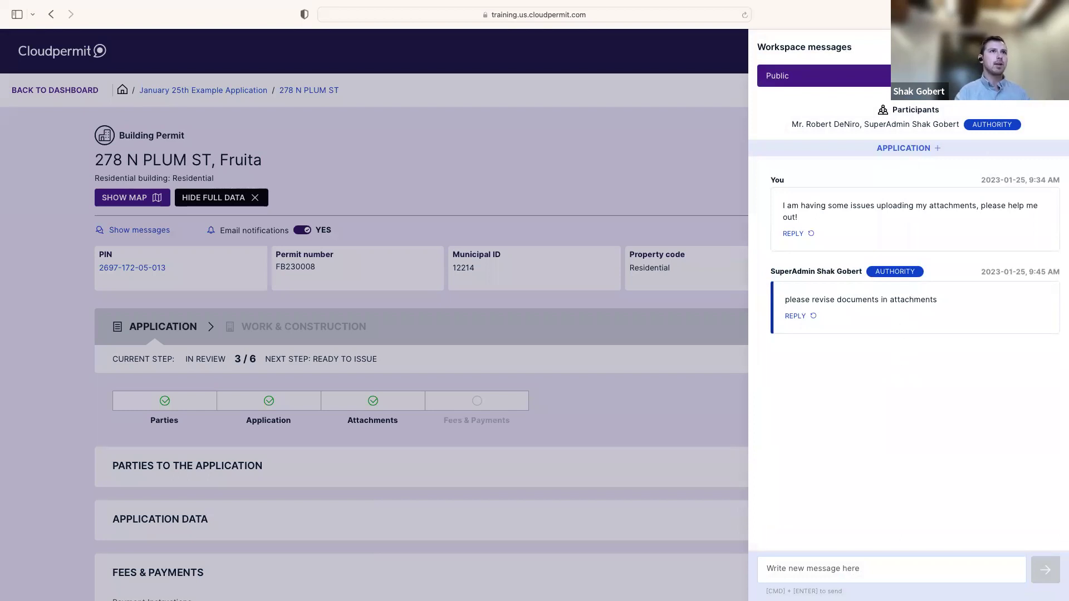
pyautogui.click(596, 288)
pyautogui.scroll(-2, 590, 314)
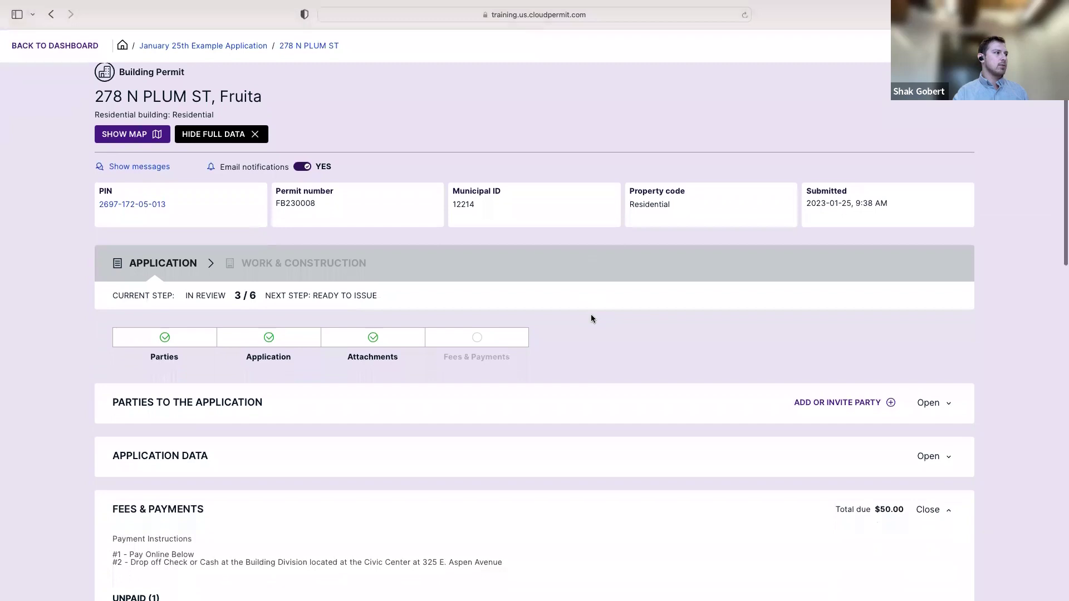
pyautogui.scroll(-6, 592, 319)
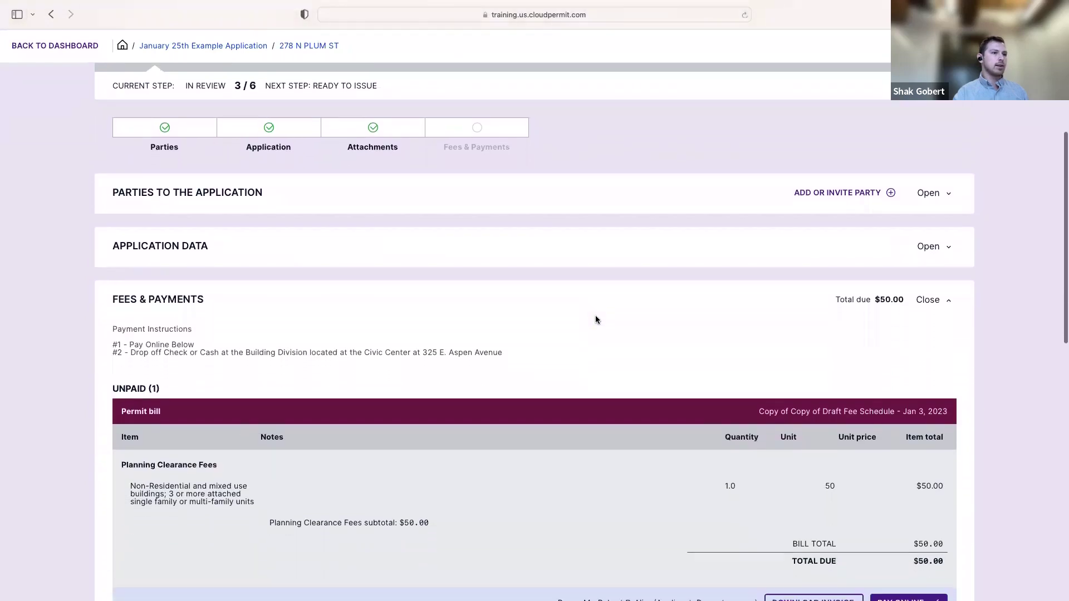
pyautogui.scroll(-3, 596, 320)
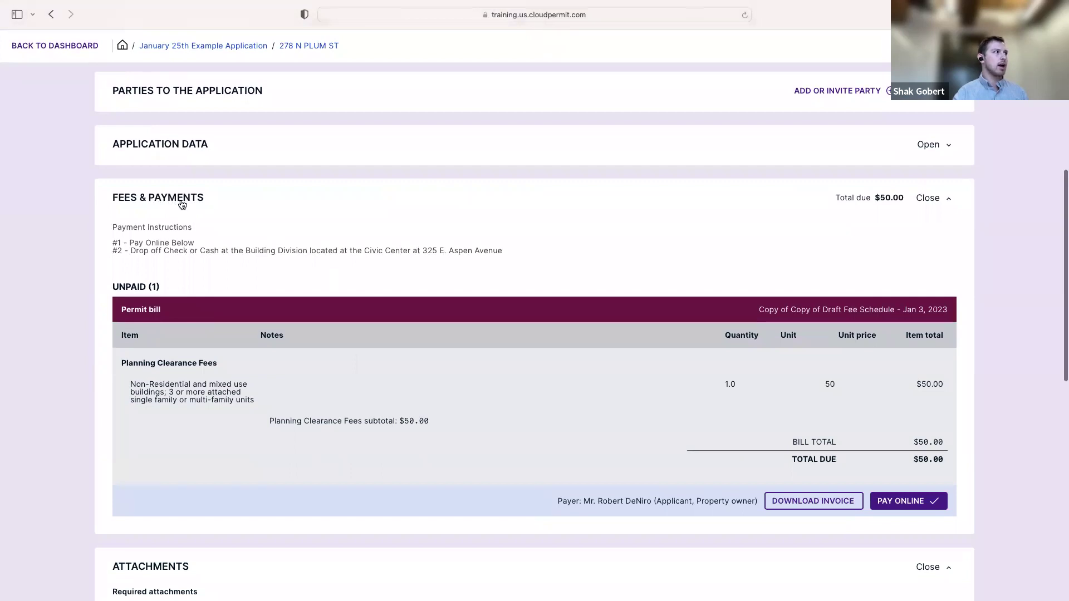
pyautogui.scroll(1, 182, 205)
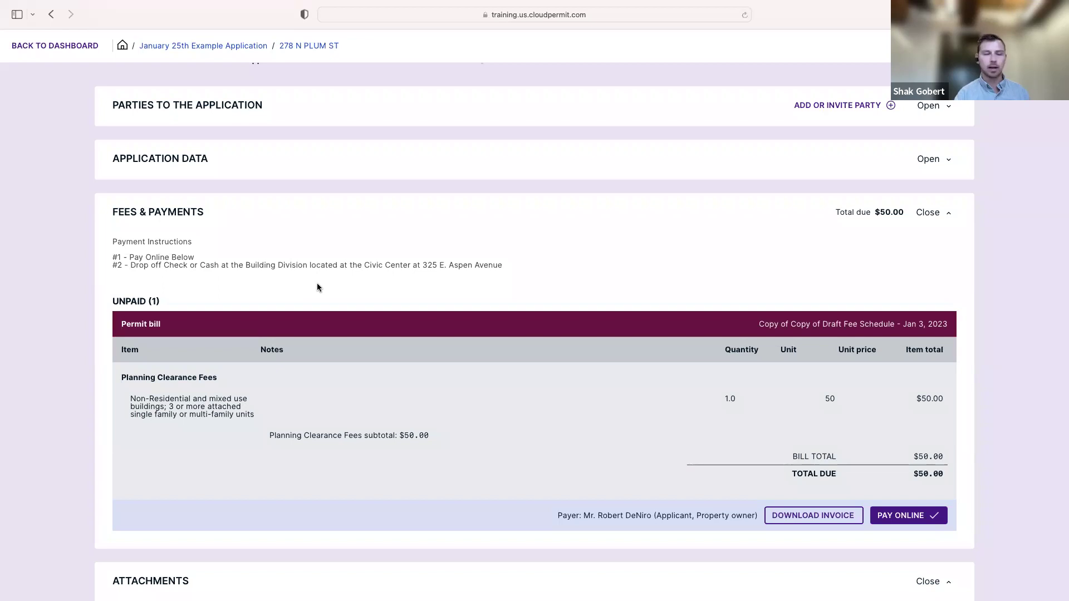
pyautogui.scroll(-2, 516, 295)
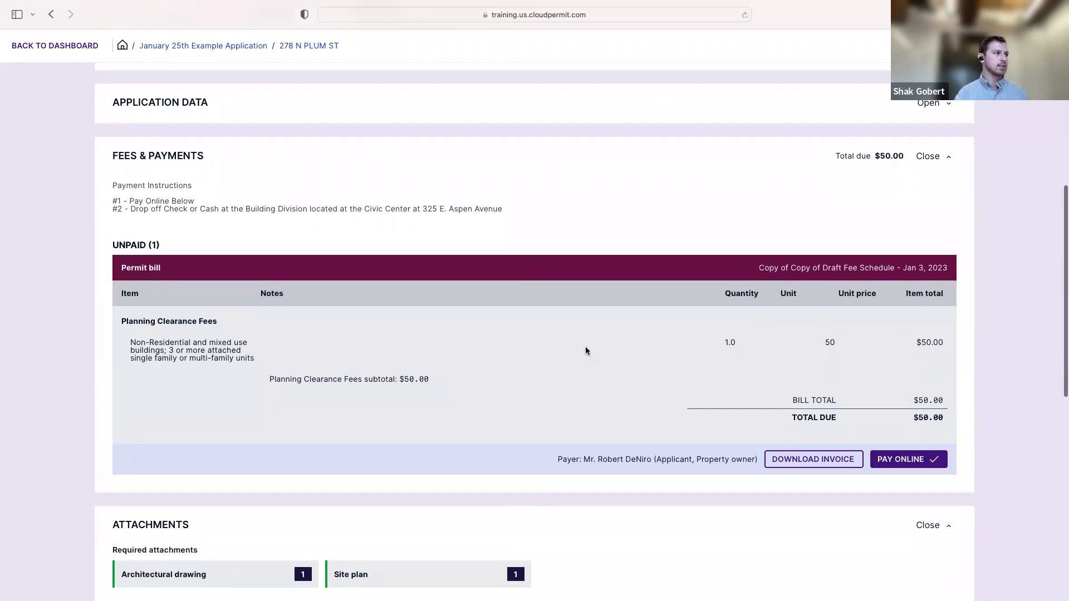
pyautogui.scroll(-2, 609, 352)
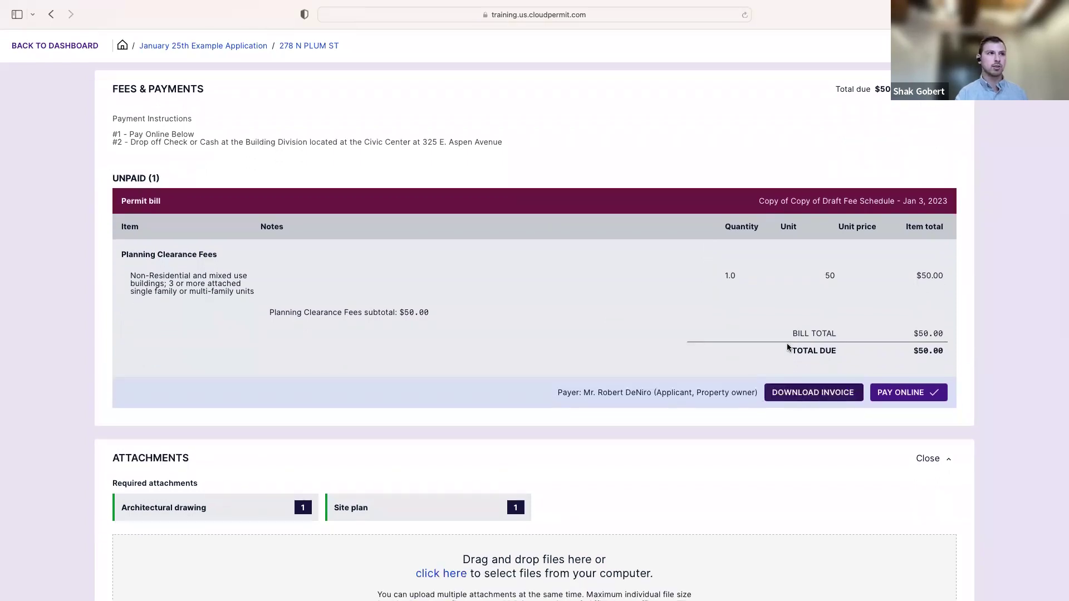
pyautogui.scroll(1, 799, 421)
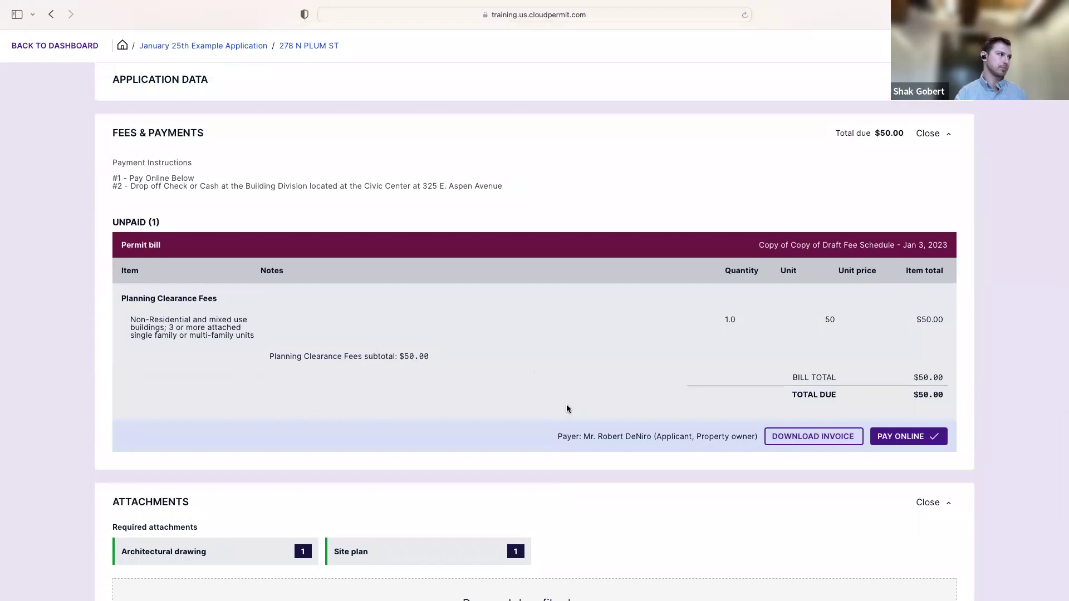
pyautogui.scroll(-2, 564, 409)
# Scroll to the Attachments table and expand the Architectural drawing row
pyautogui.scroll(-4, 567, 410)
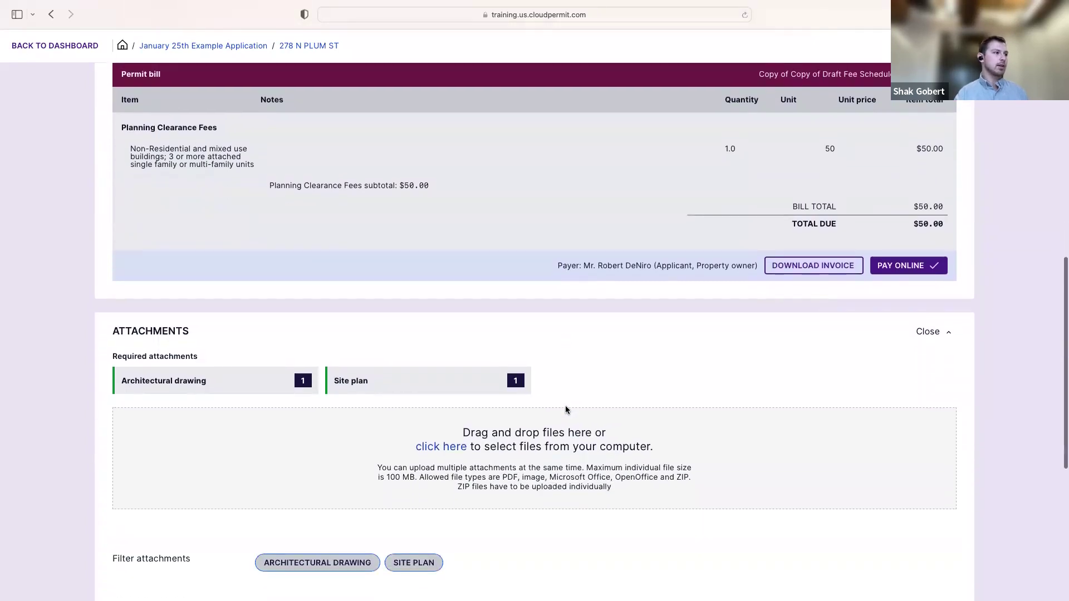
pyautogui.scroll(-2, 564, 411)
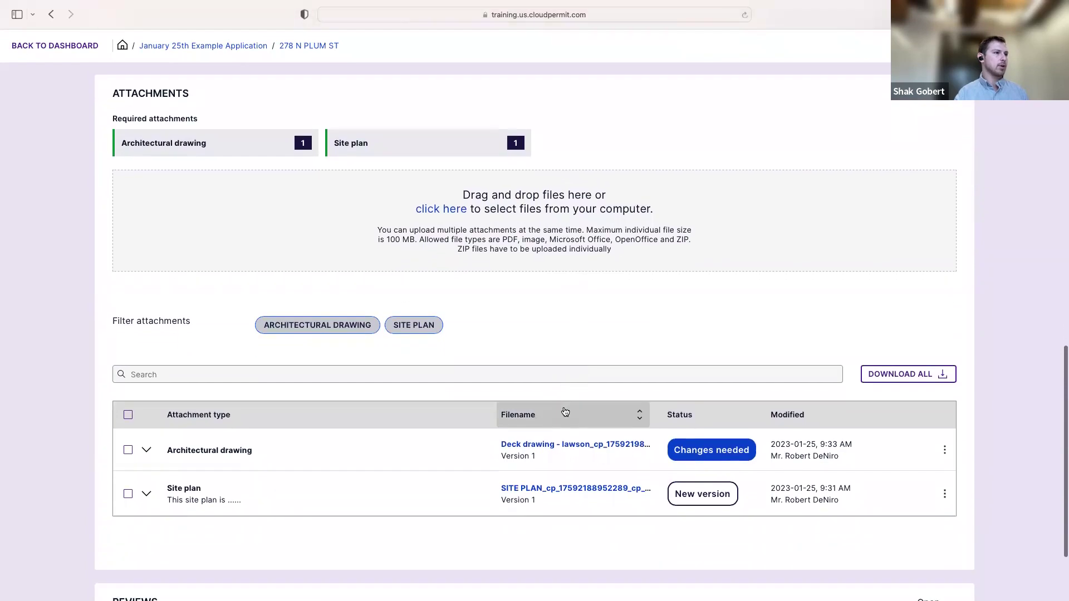
pyautogui.scroll(-1, 563, 410)
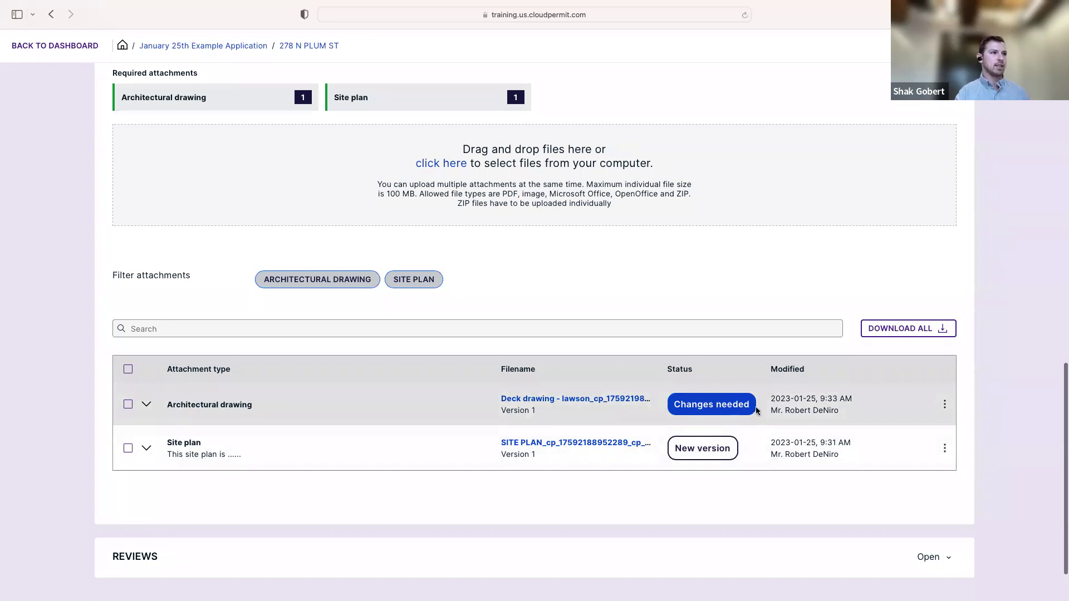
pyautogui.click(147, 406)
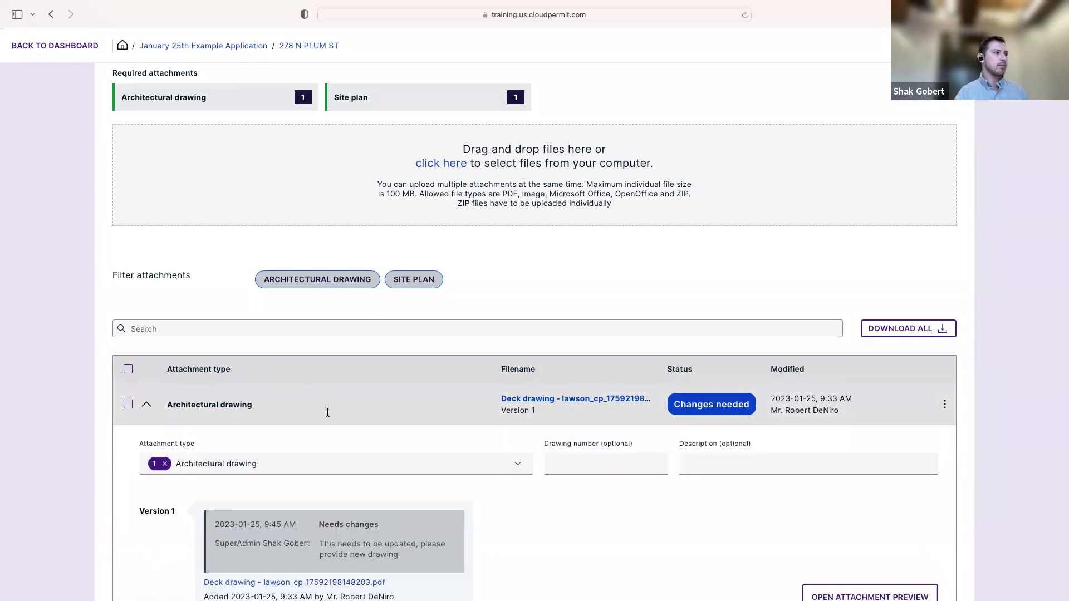
# Review the drawing's Version 1, marked Changes needed, and the note requesting a new drawing
pyautogui.scroll(-2, 362, 423)
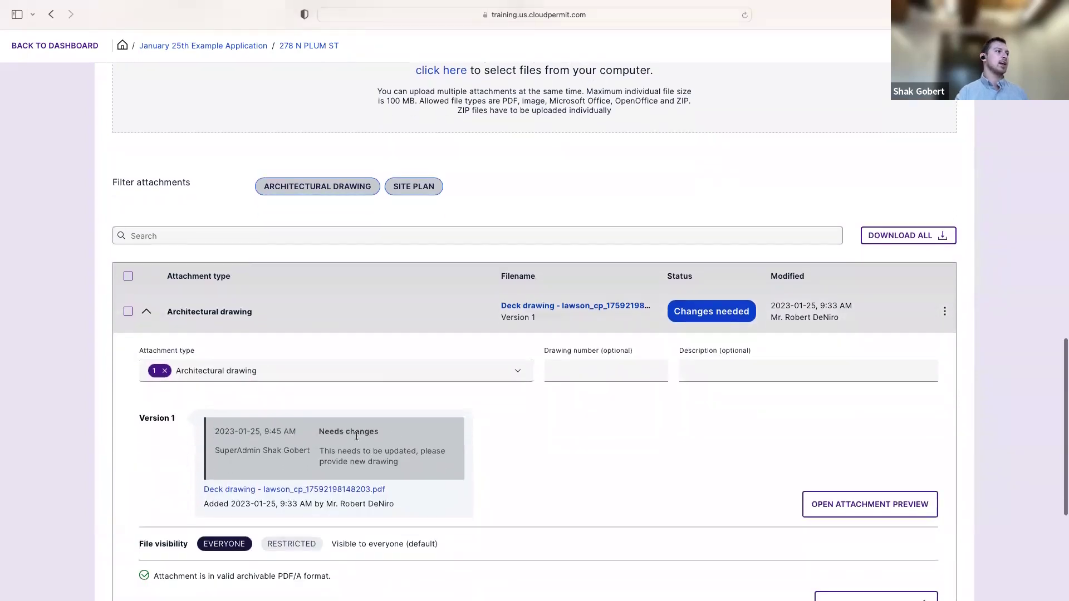
pyautogui.scroll(-1, 340, 429)
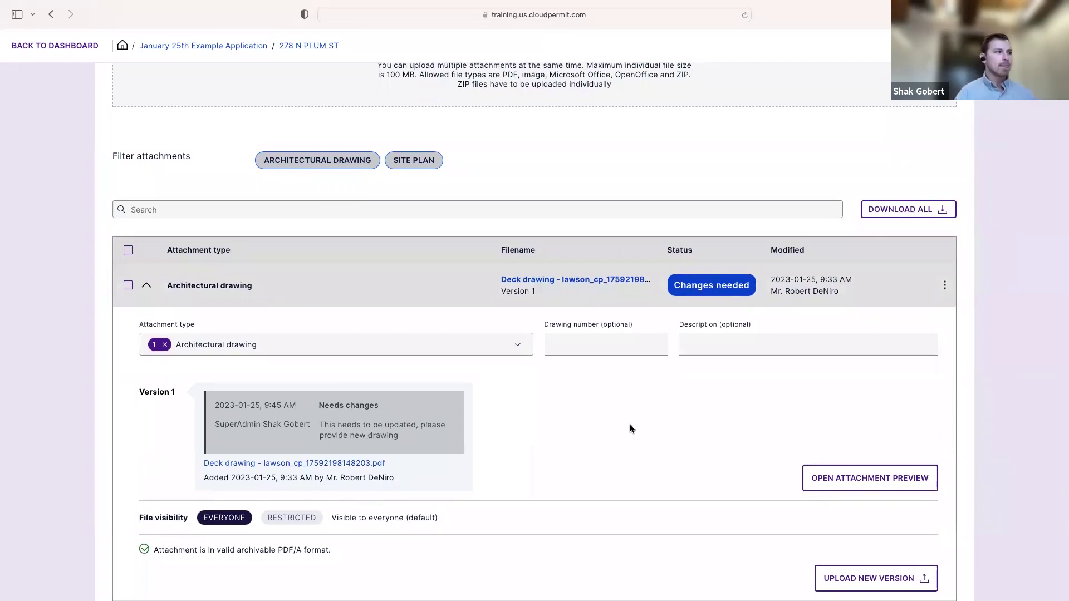
pyautogui.scroll(-3, 619, 430)
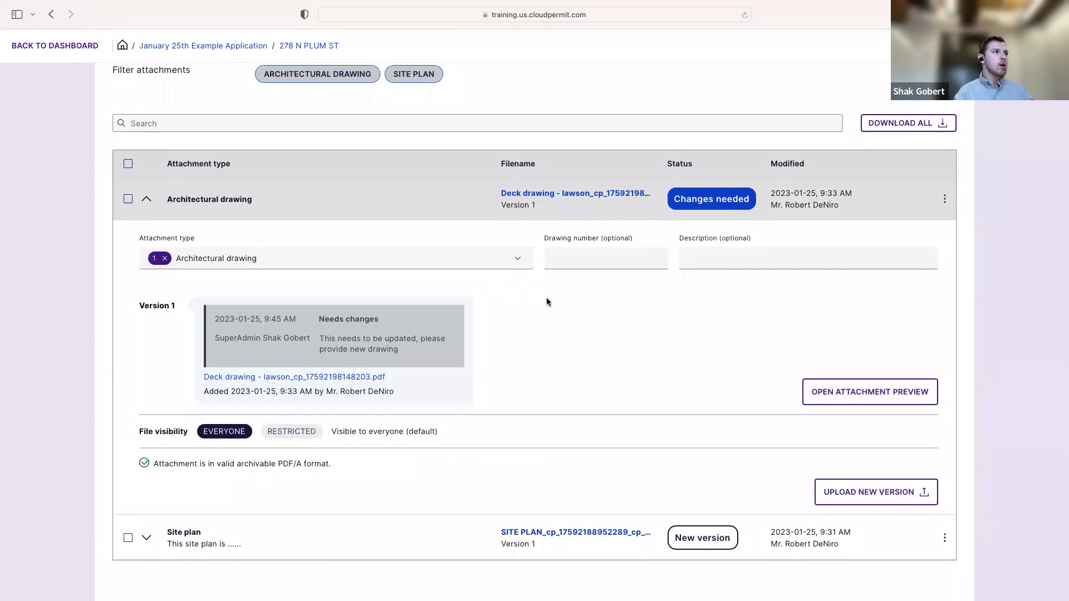
pyautogui.scroll(2, 546, 304)
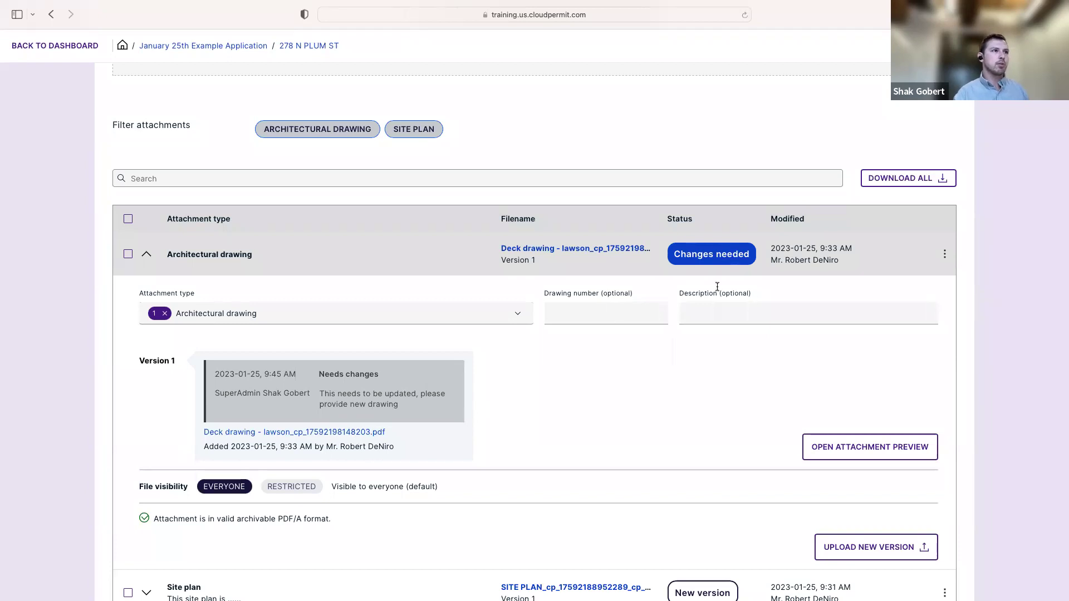
pyautogui.scroll(-1, 710, 356)
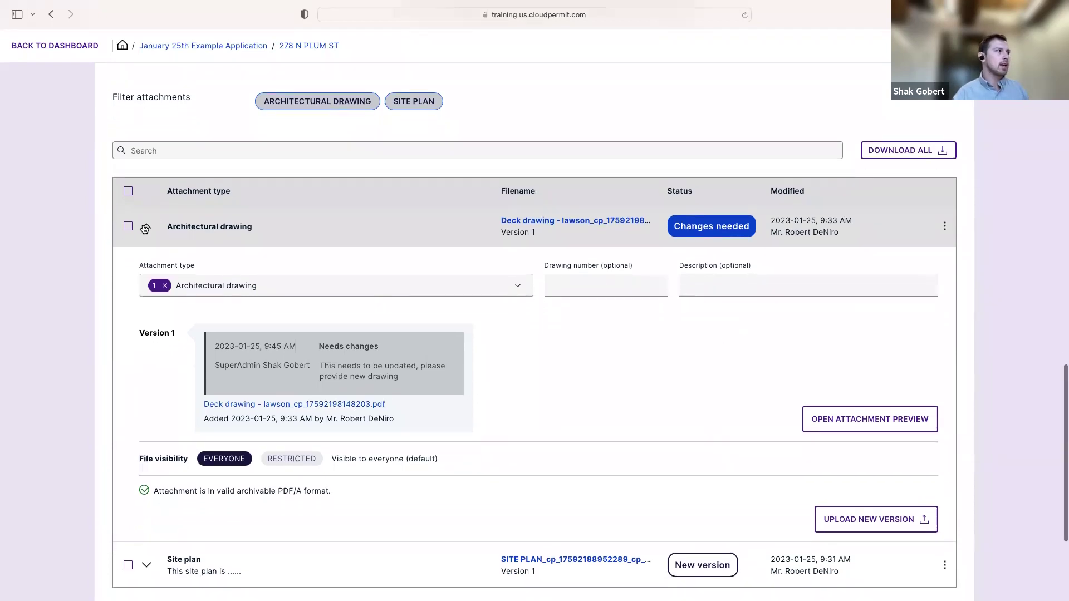
pyautogui.click(145, 229)
pyautogui.click(146, 335)
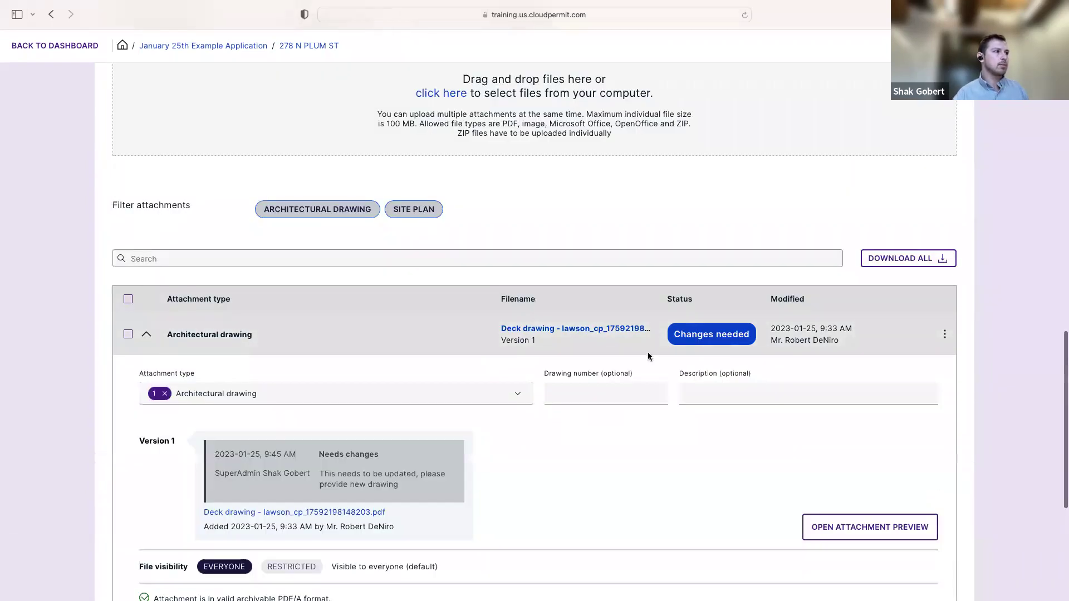
pyautogui.scroll(-2, 650, 355)
pyautogui.scroll(-1, 649, 355)
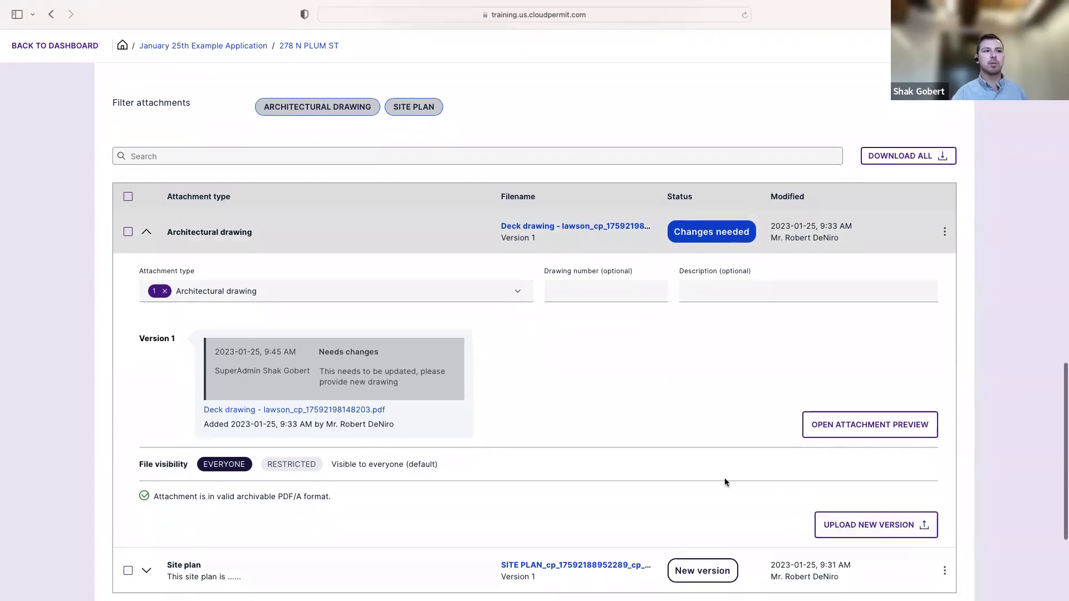
pyautogui.click(847, 533)
pyautogui.scroll(-2, 788, 482)
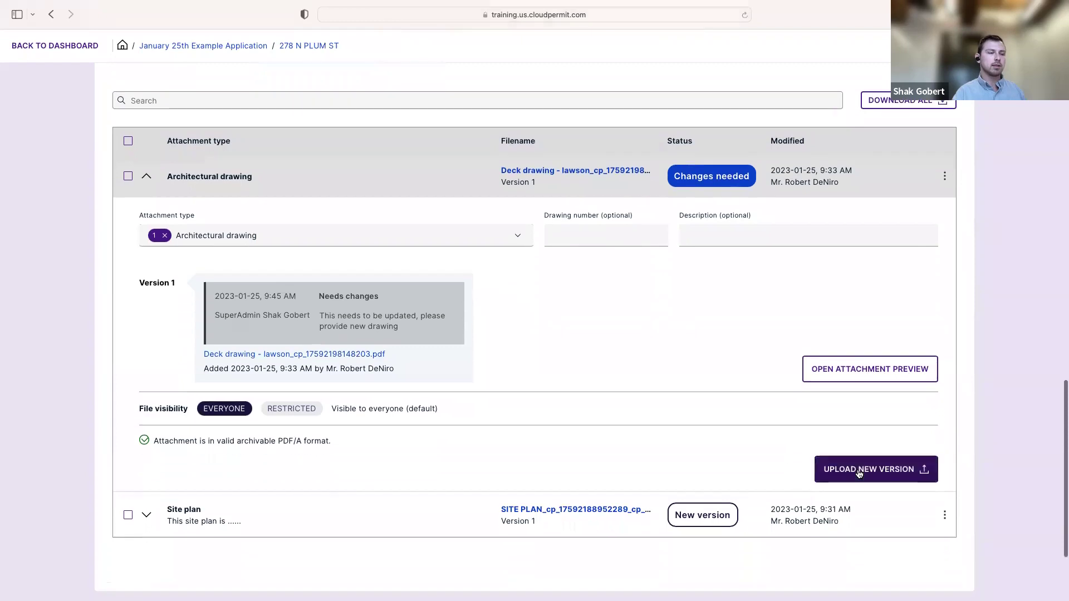
# Upload Geotechnical Engineering Report.pdf as the new Version 2 of the Architectural drawing
pyautogui.click(859, 474)
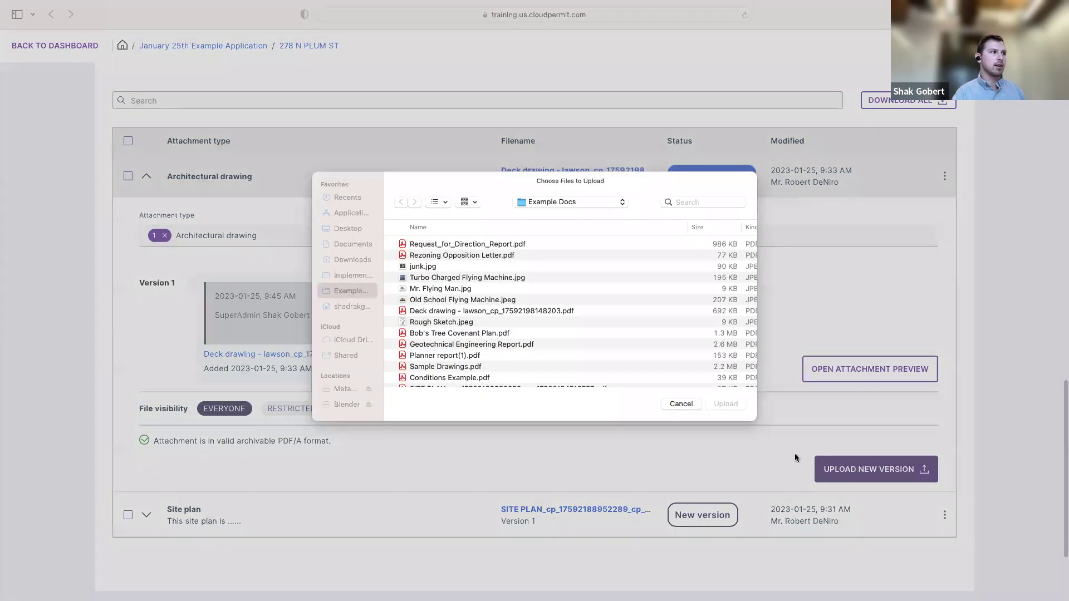
pyautogui.scroll(-2, 484, 322)
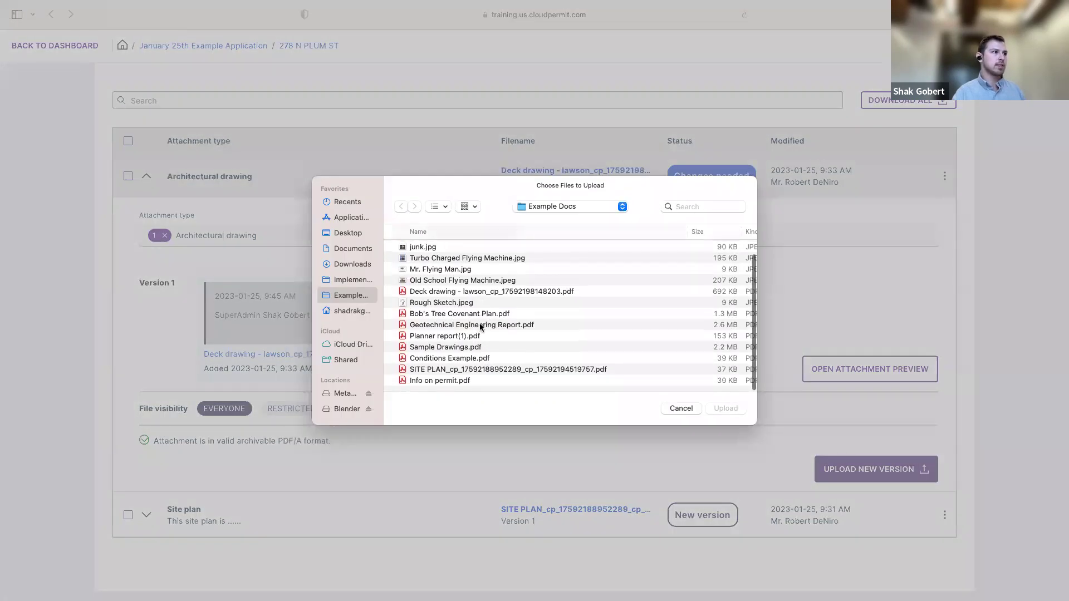
pyautogui.click(481, 325)
pyautogui.click(725, 408)
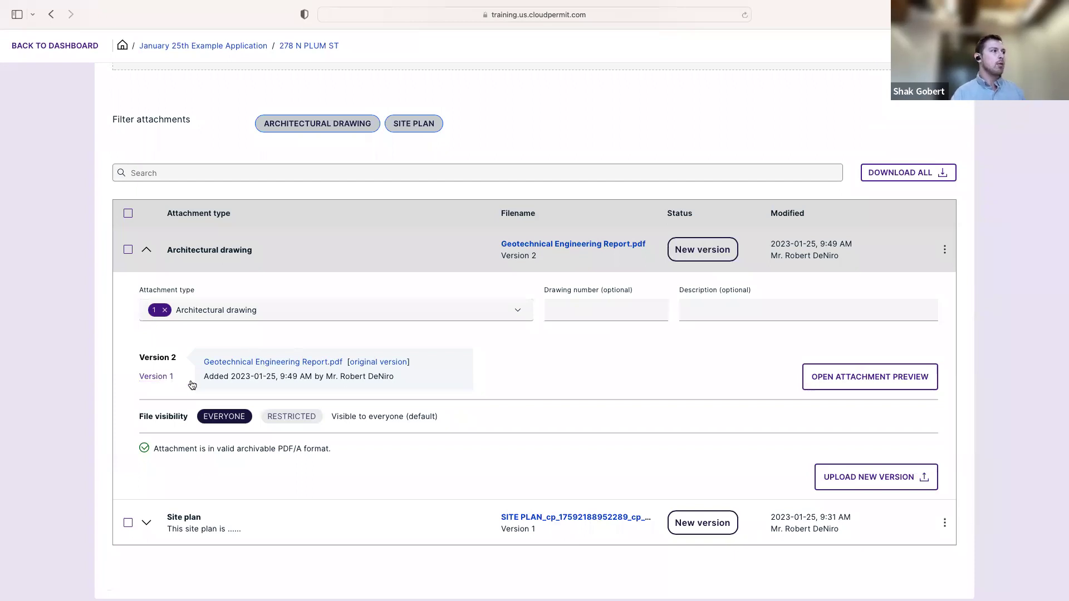
# Compare the Architectural drawing's Version 1 change request with its Version 2 details
pyautogui.click(157, 380)
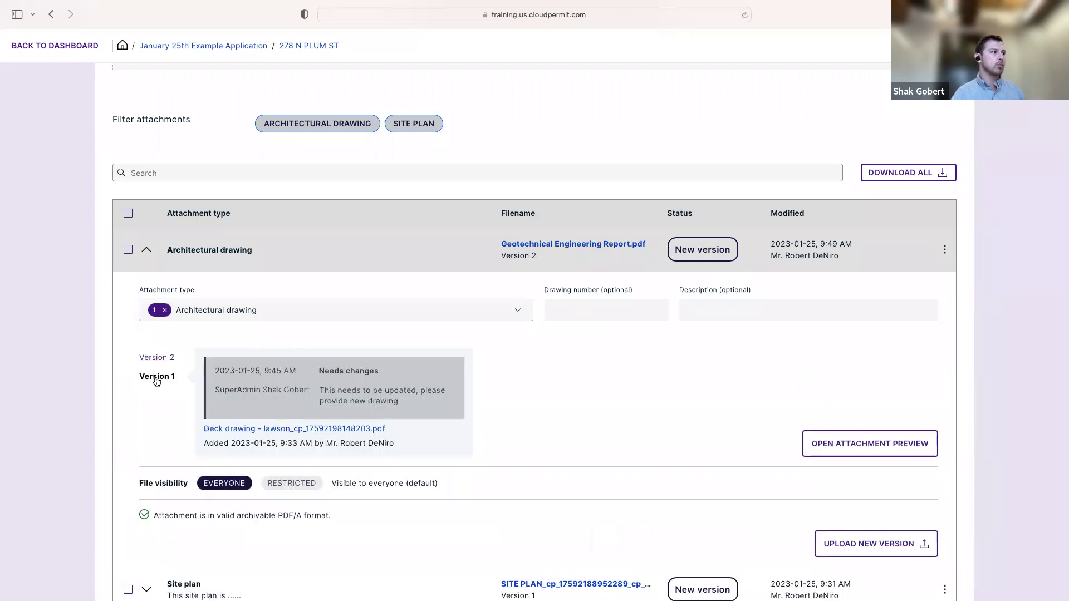
pyautogui.click(157, 360)
pyautogui.click(157, 377)
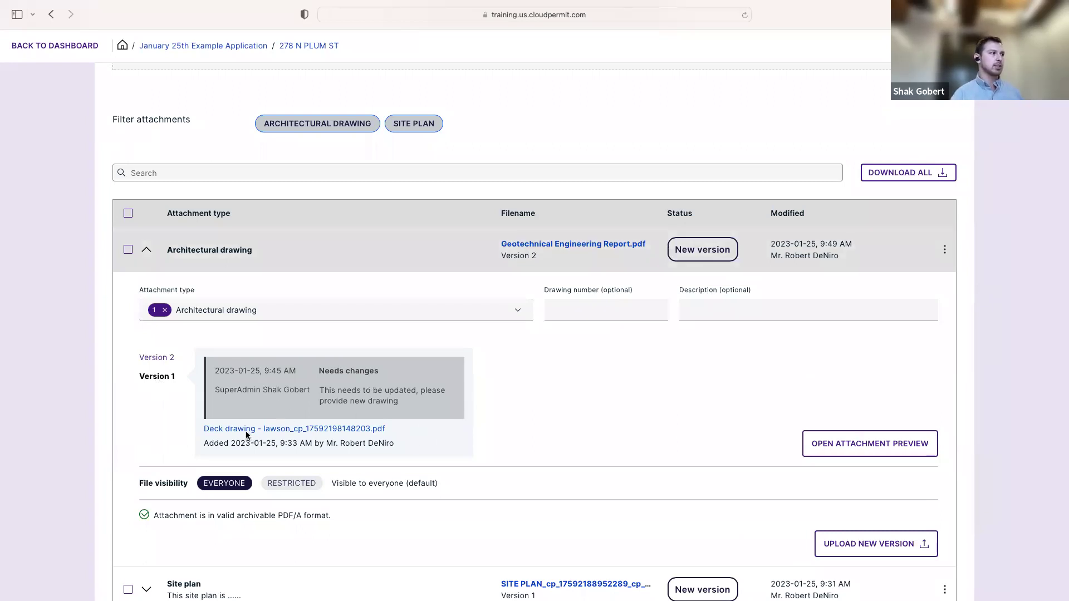
pyautogui.click(160, 358)
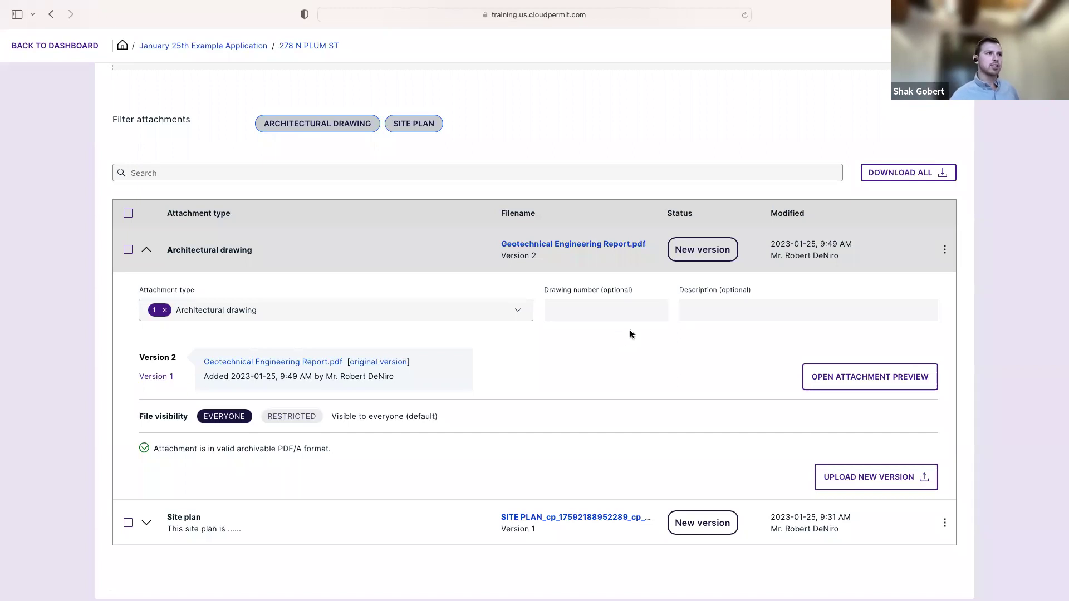
# Collapse the Architectural drawing row and return to the top of the permit page
pyautogui.scroll(2, 630, 331)
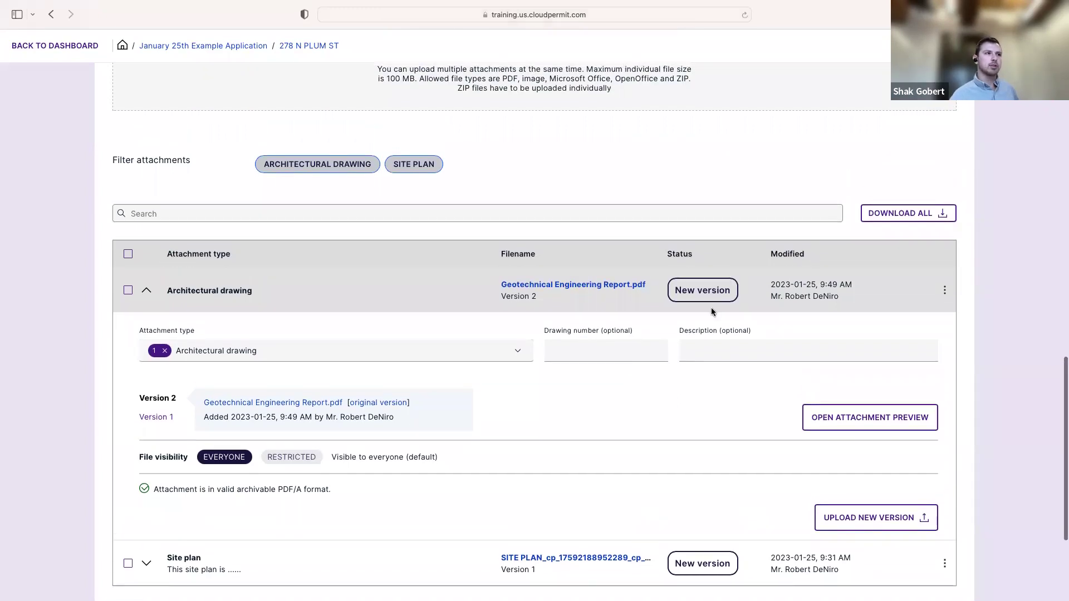
pyautogui.click(147, 292)
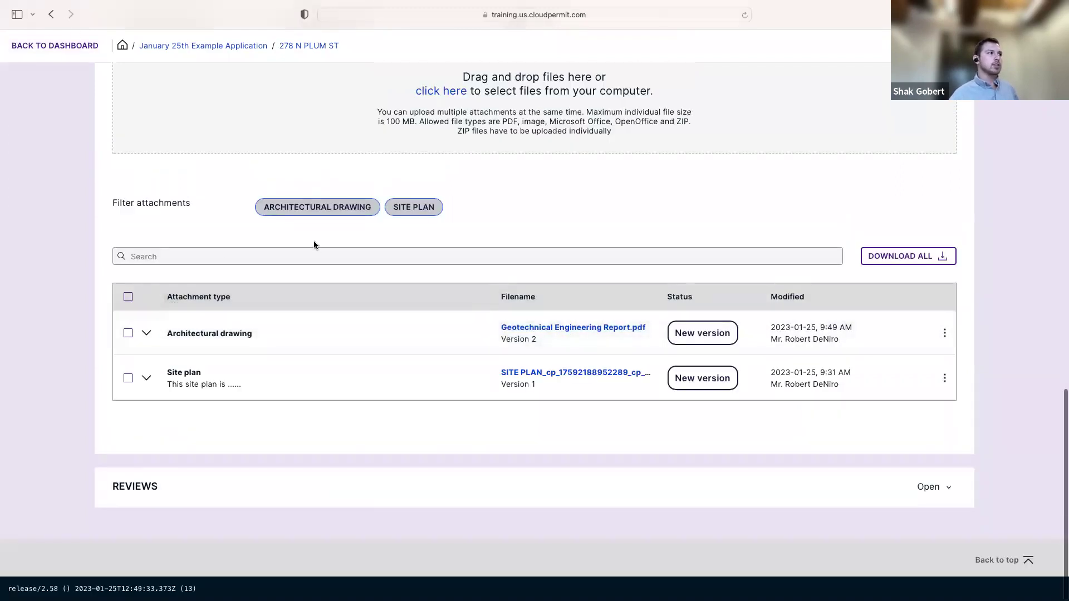
pyautogui.scroll(3, 318, 248)
pyautogui.click(146, 432)
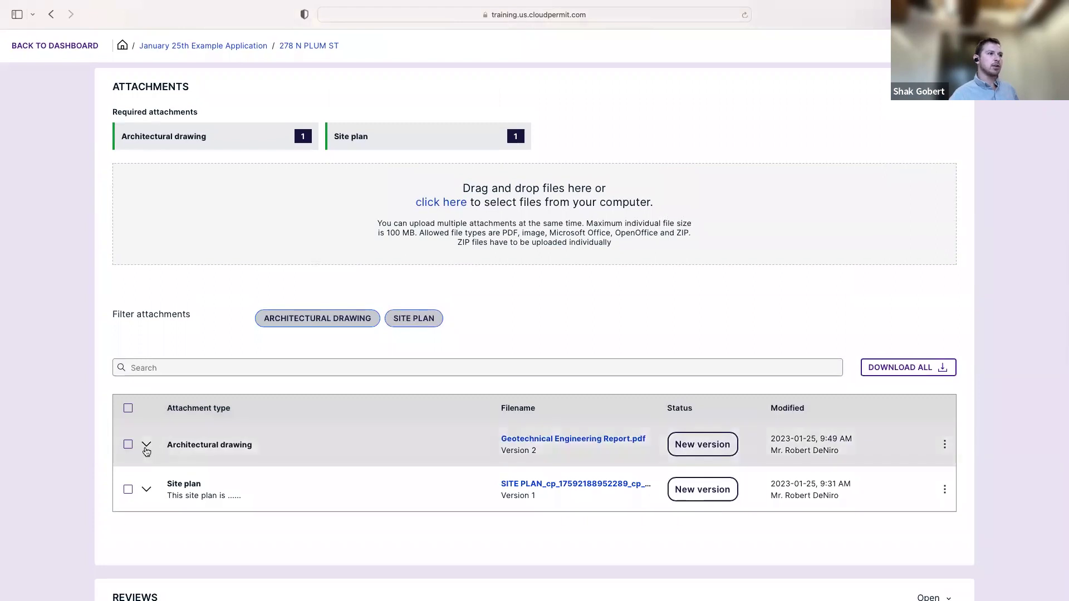
pyautogui.scroll(-2, 145, 451)
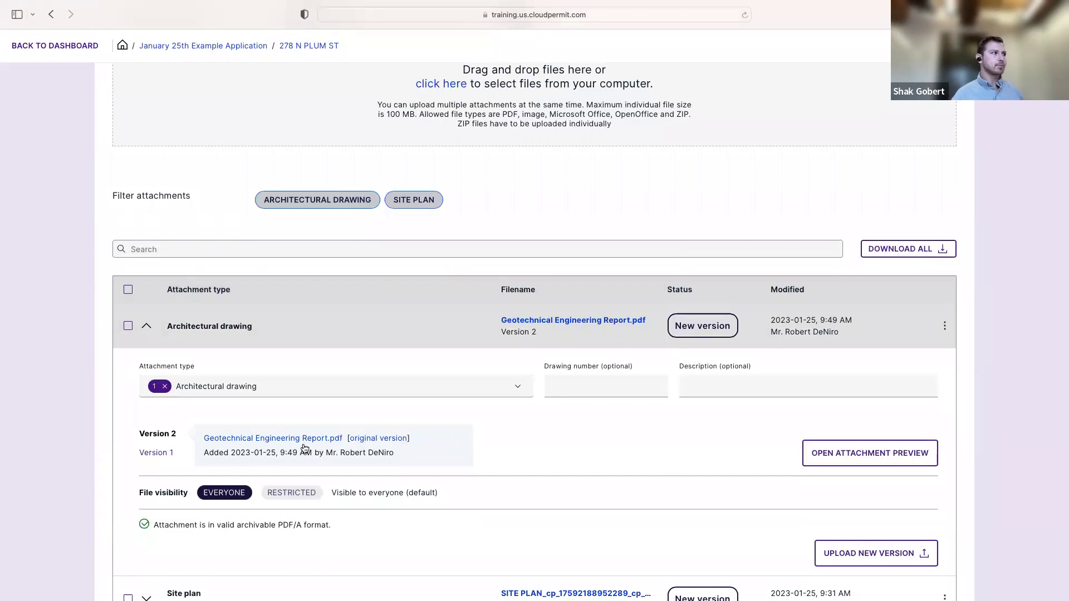
pyautogui.click(144, 328)
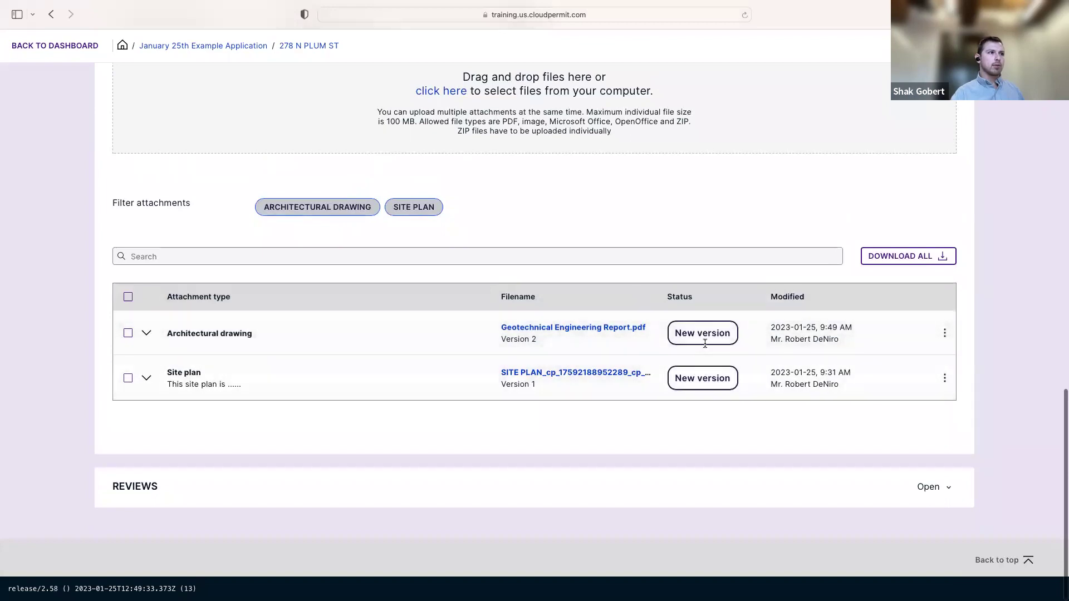
pyautogui.scroll(3, 707, 201)
pyautogui.scroll(-2, 708, 203)
pyautogui.scroll(7, 674, 233)
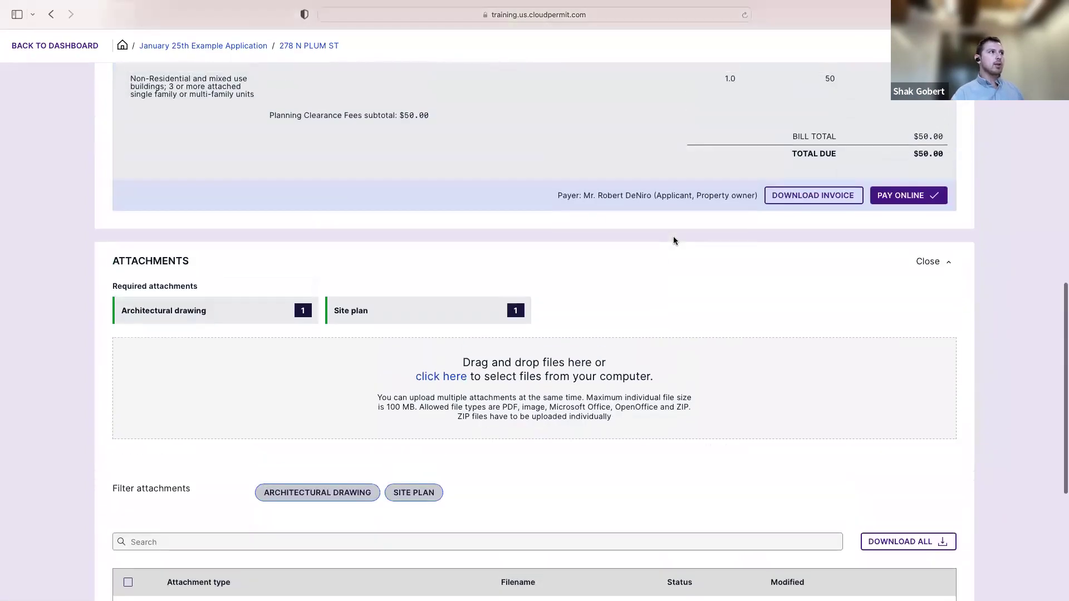
pyautogui.scroll(4, 673, 239)
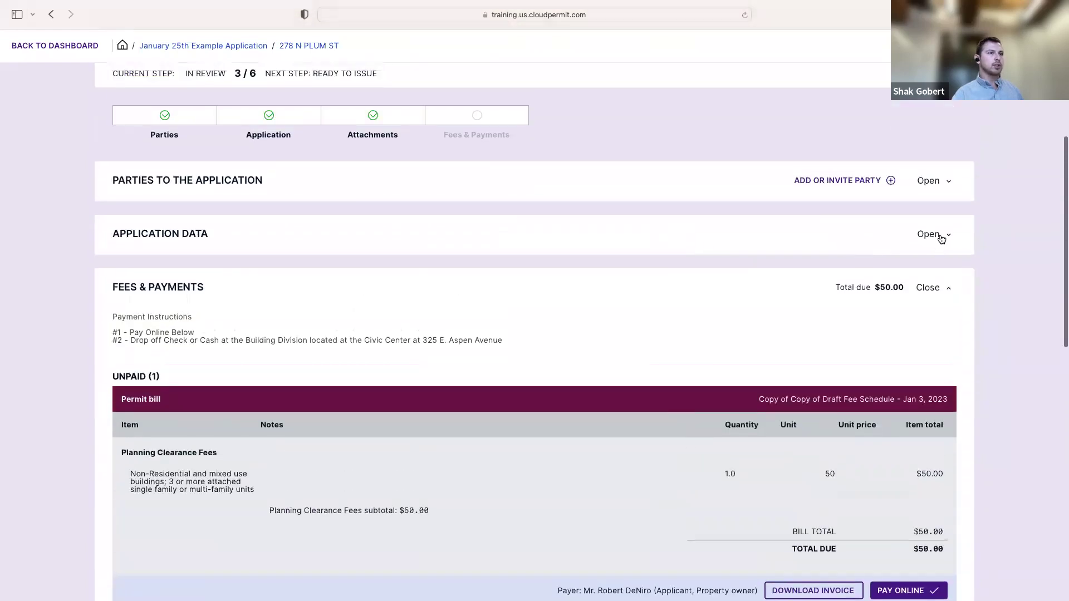
pyautogui.click(940, 235)
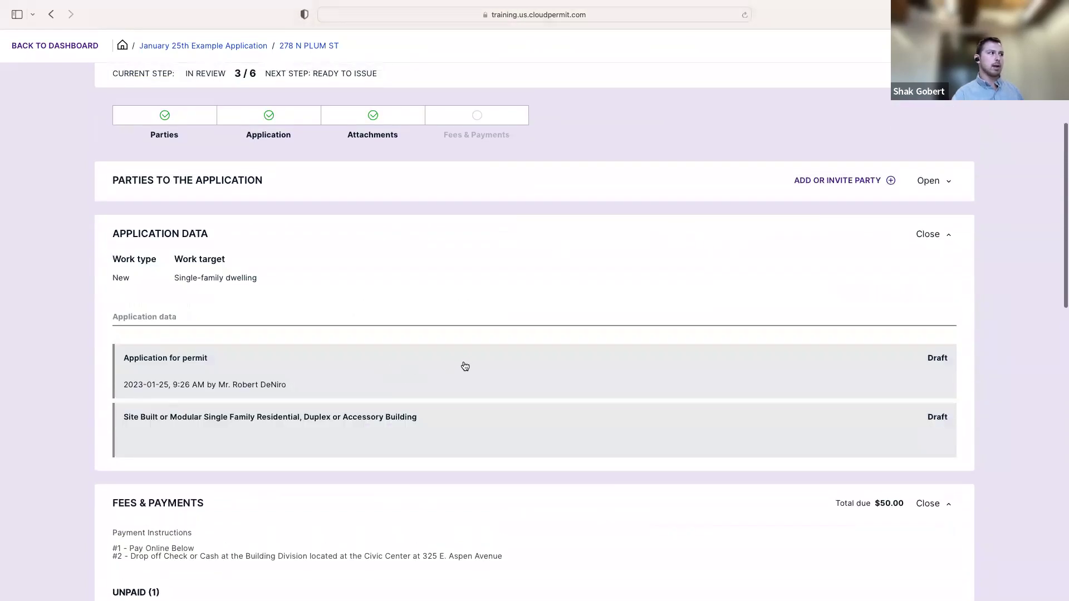
pyautogui.click(465, 366)
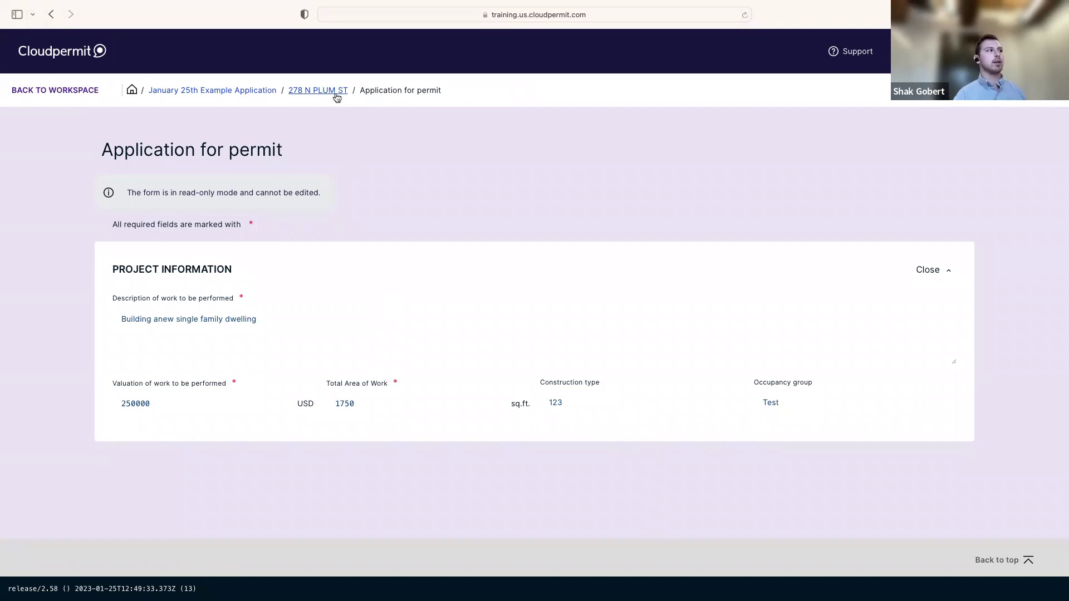
pyautogui.click(337, 98)
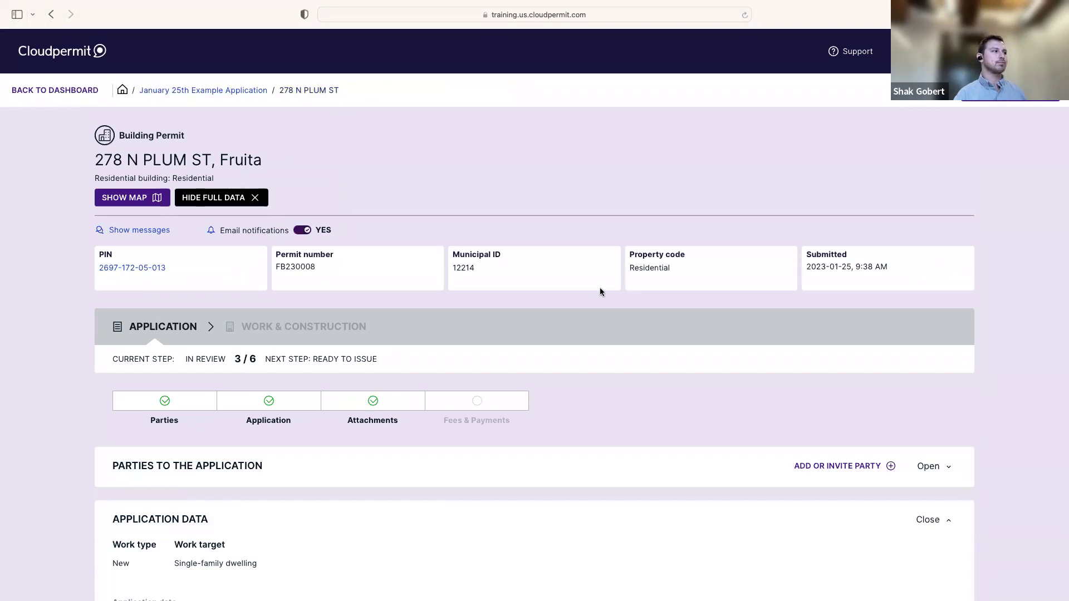
pyautogui.scroll(-2, 601, 288)
pyautogui.scroll(-6, 607, 294)
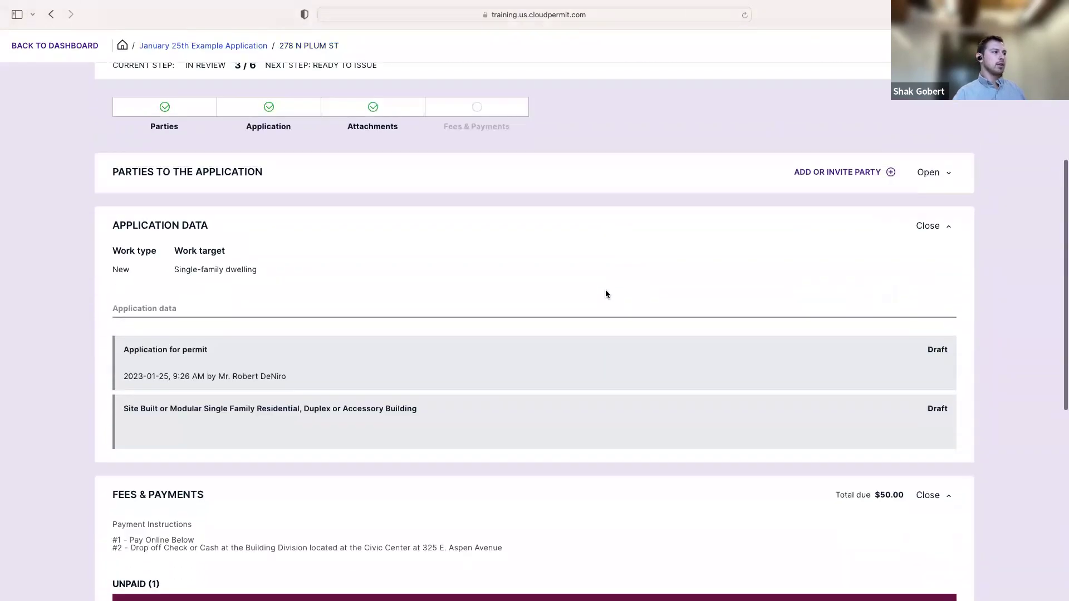
pyautogui.scroll(-6, 607, 295)
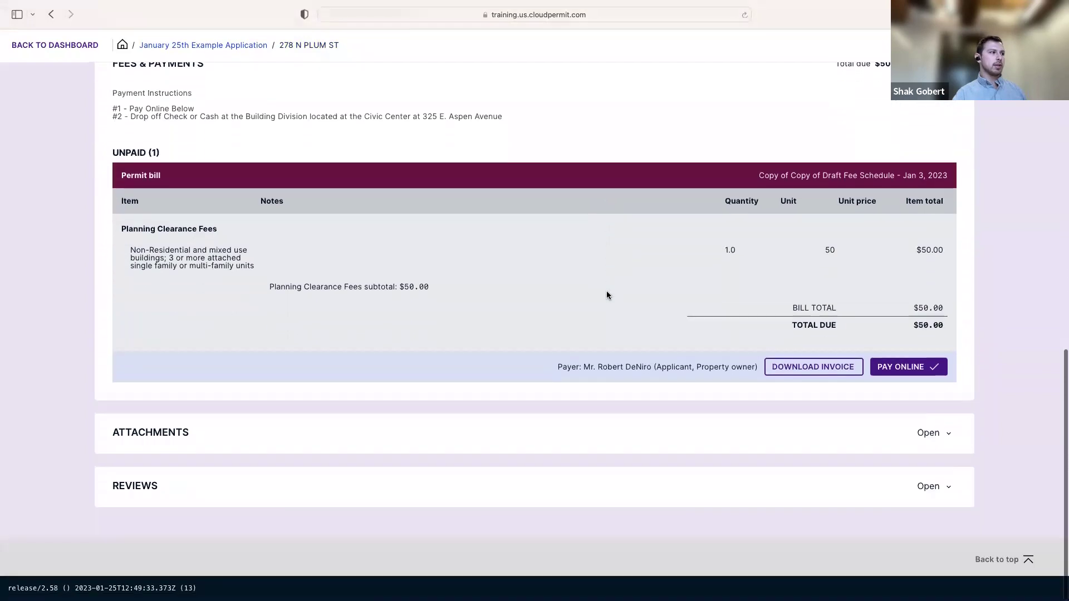
pyautogui.click(940, 492)
pyautogui.scroll(-2, 718, 448)
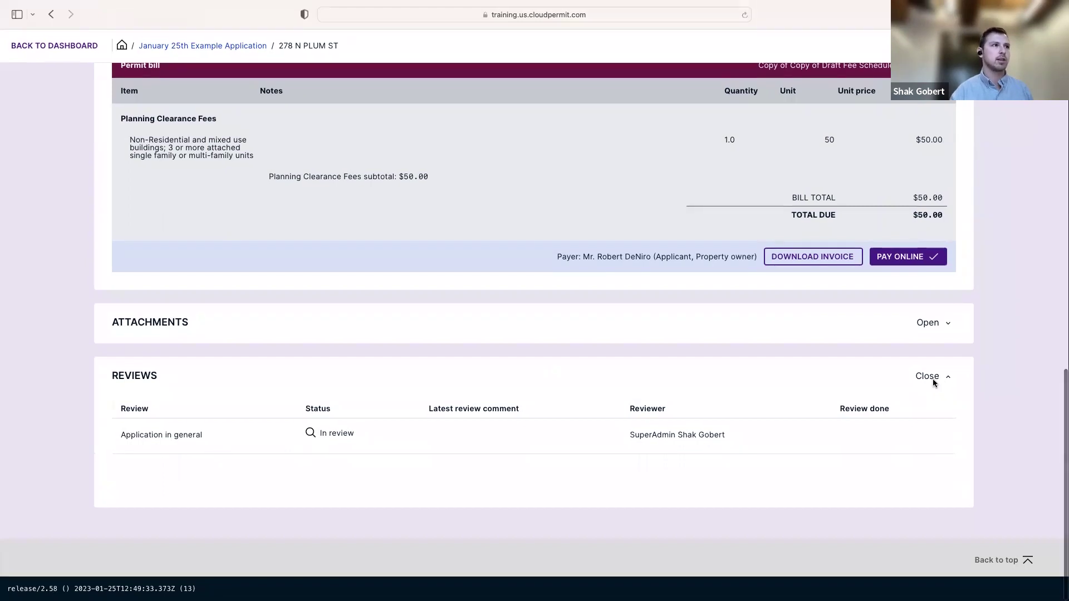
pyautogui.click(934, 379)
pyautogui.scroll(7, 562, 372)
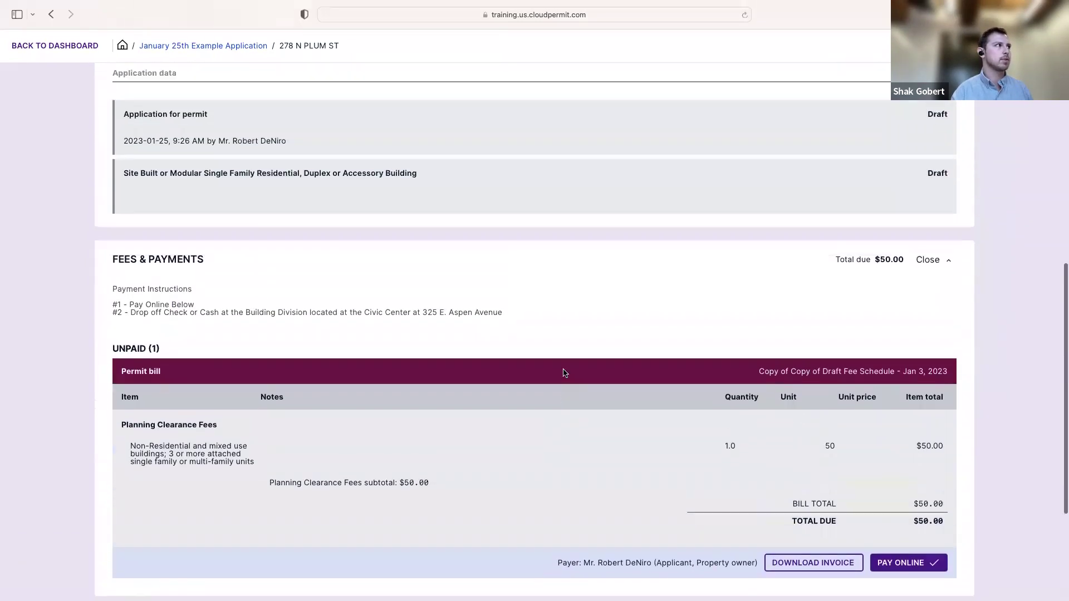
pyautogui.scroll(5, 563, 370)
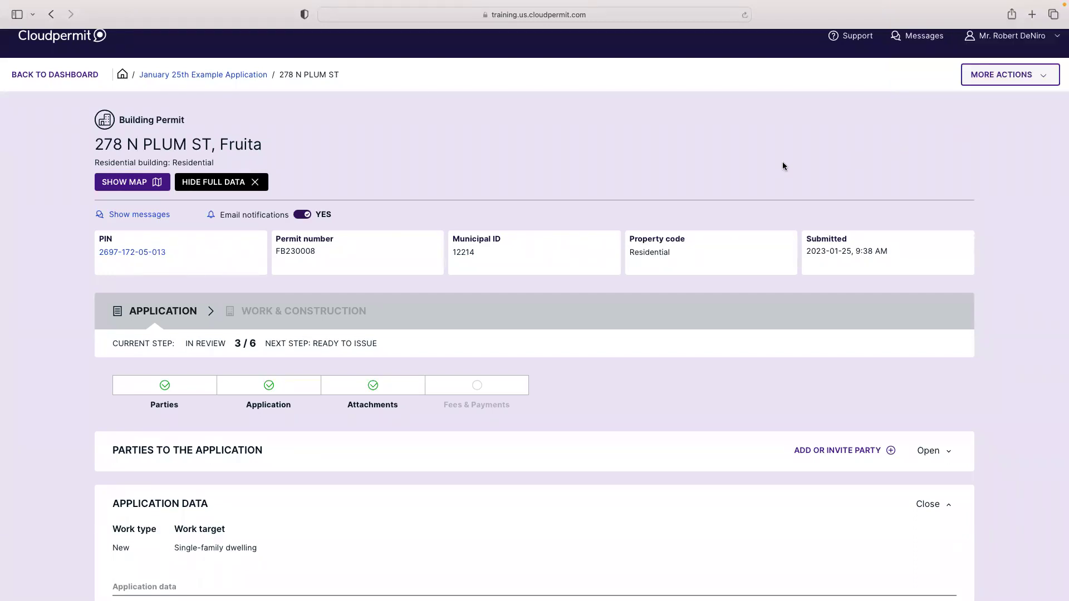
# Close the Application Data and Fees & Payments sections and open Attachments
pyautogui.scroll(-5, 556, 303)
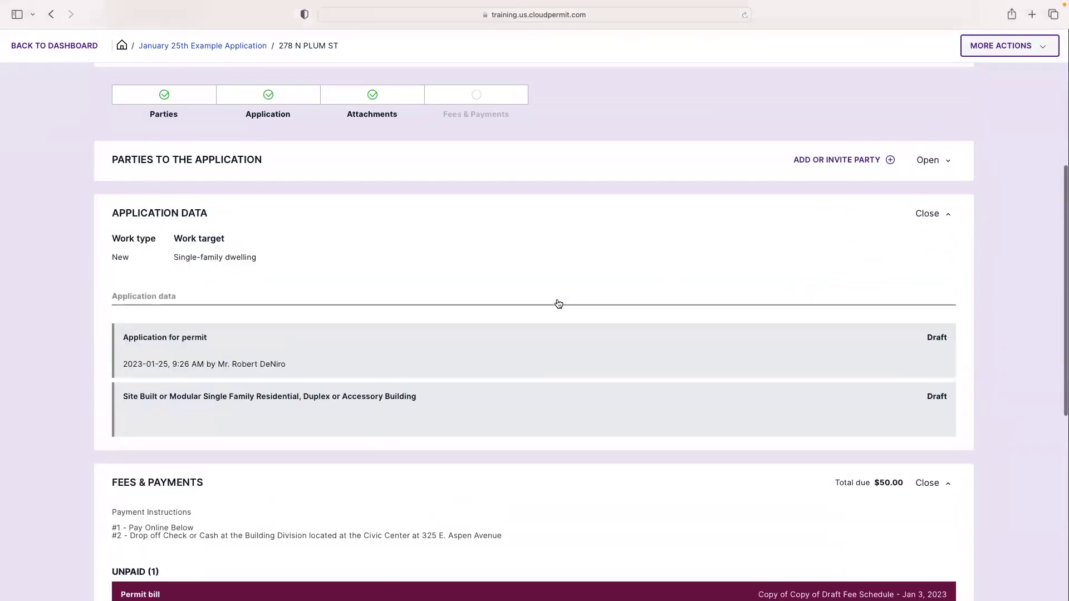
pyautogui.click(937, 216)
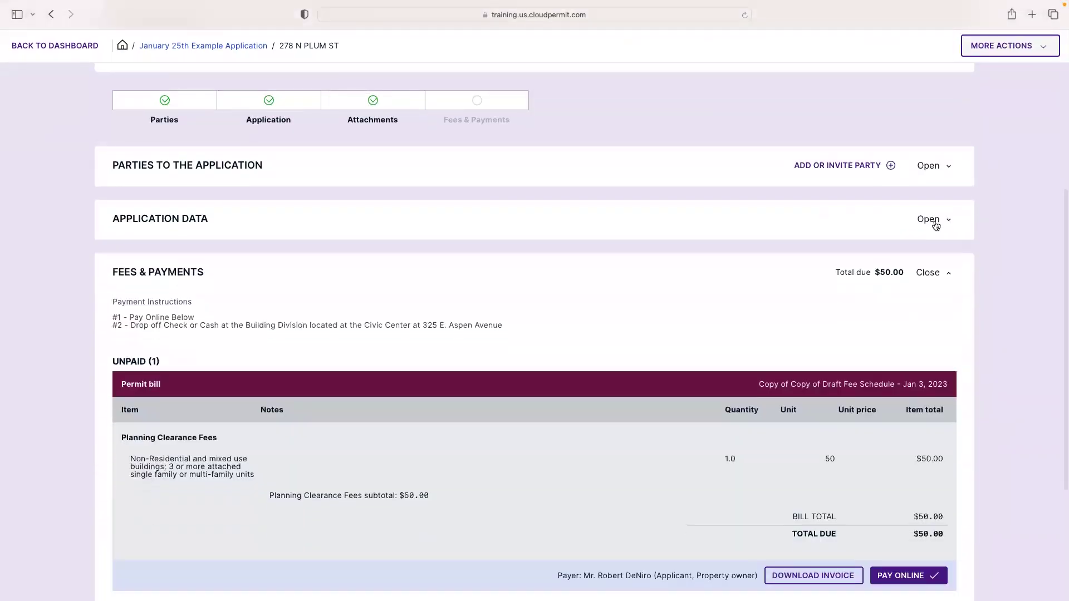
pyautogui.click(942, 276)
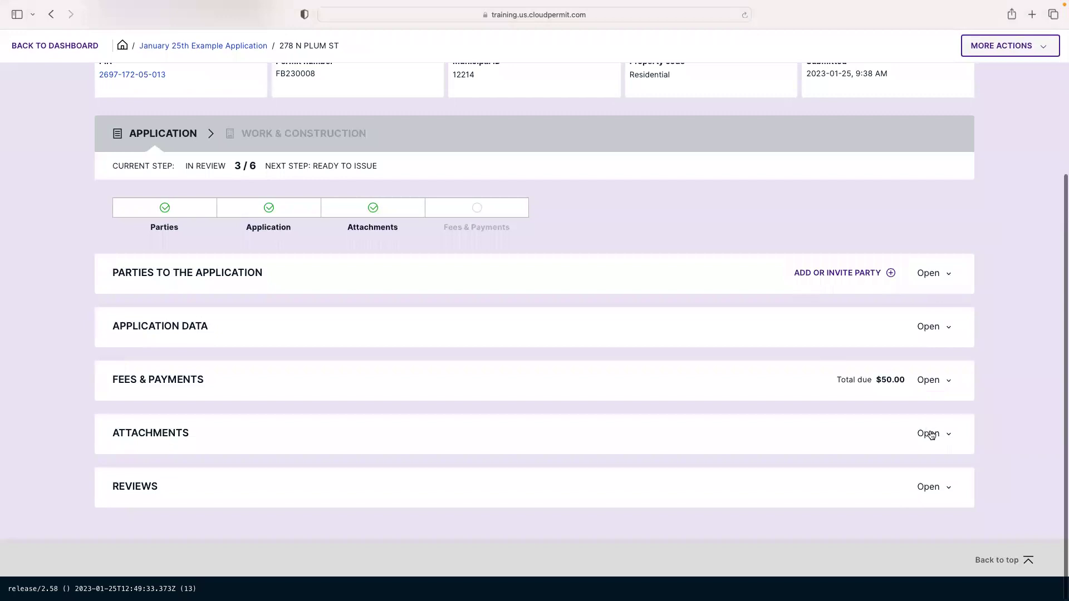
pyautogui.click(929, 434)
pyautogui.scroll(-3, 678, 371)
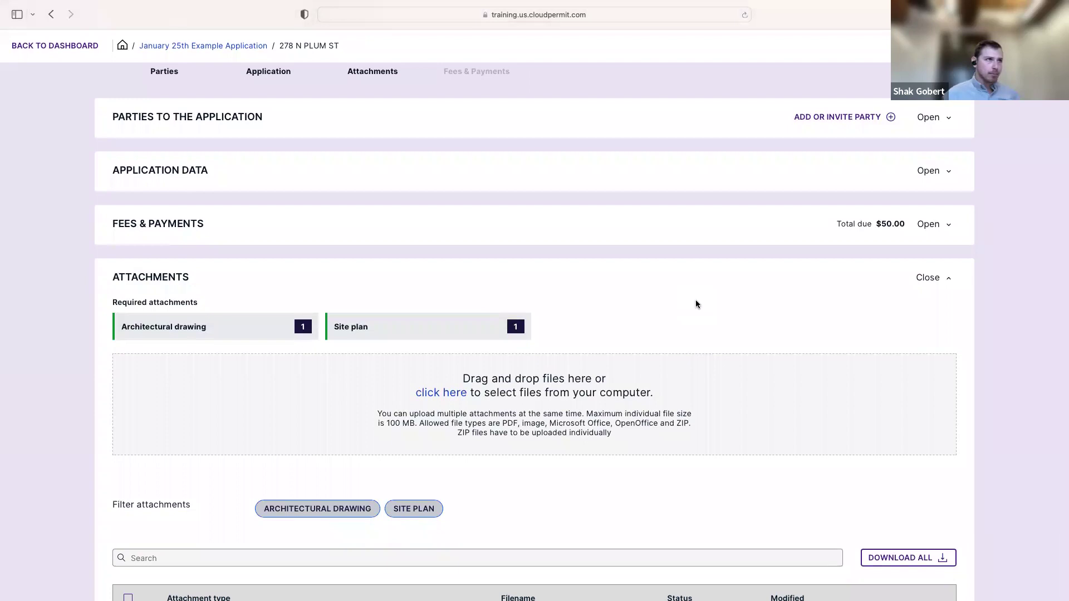
# Check the Attachments list: Architectural drawing at Version 2, Site plan at Version 1
pyautogui.scroll(5, 483, 303)
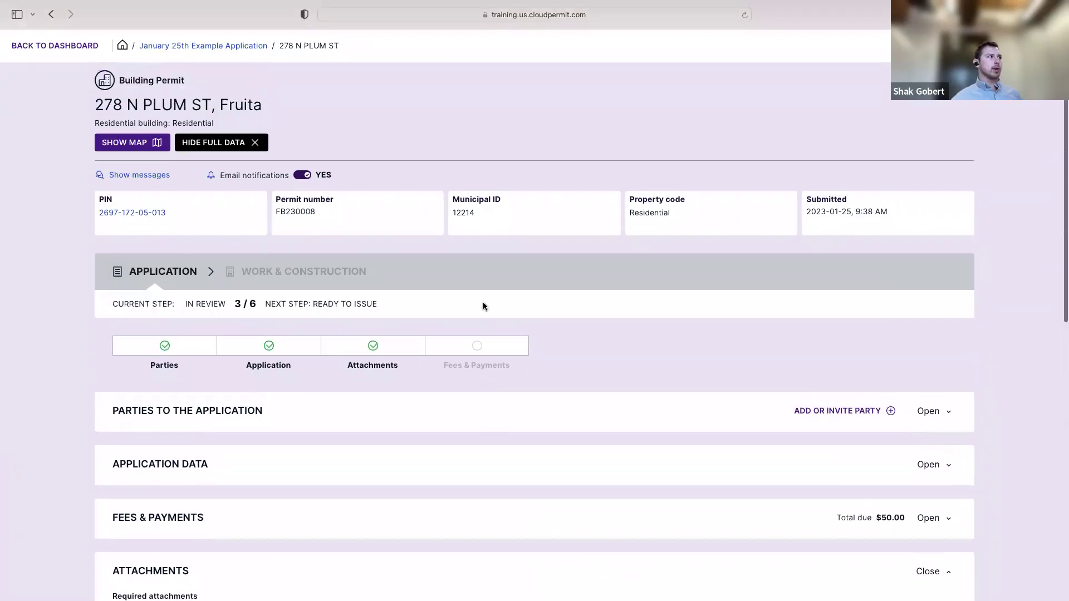
pyautogui.scroll(-3, 521, 346)
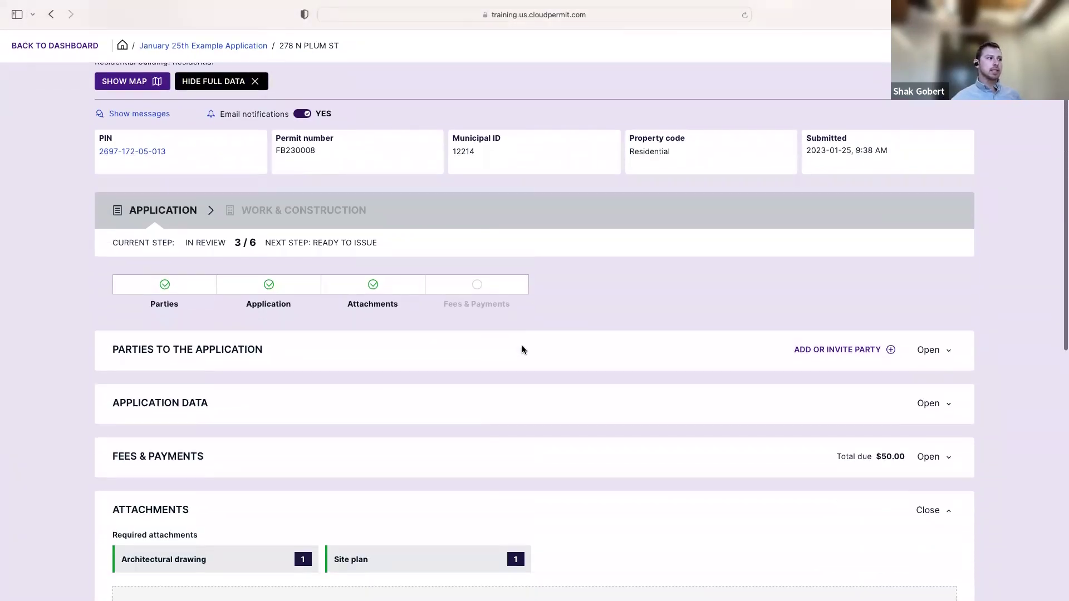
pyautogui.scroll(-6, 522, 350)
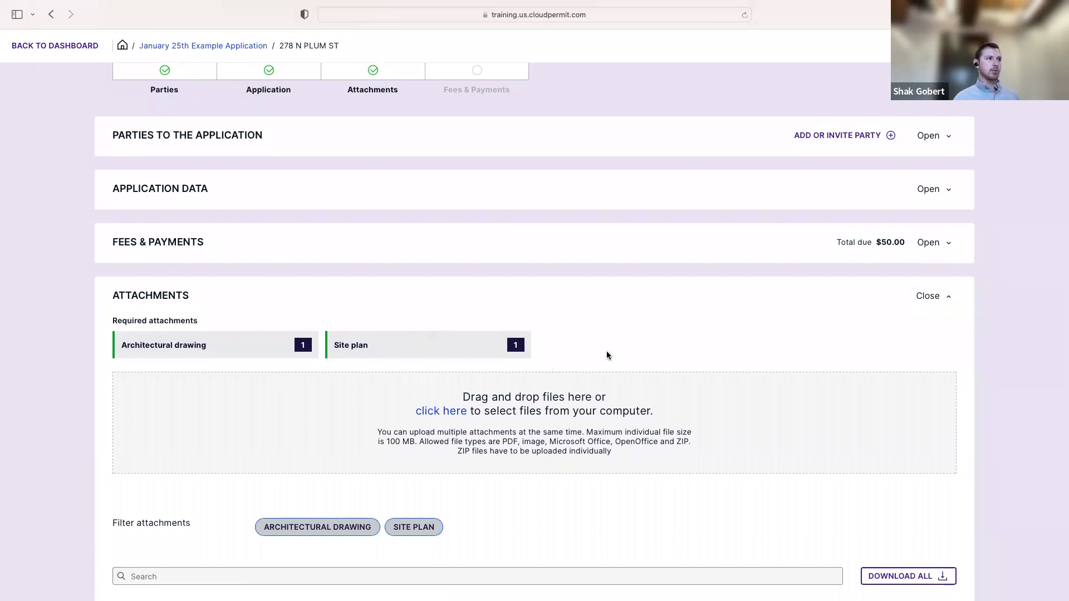
pyautogui.scroll(-1, 612, 348)
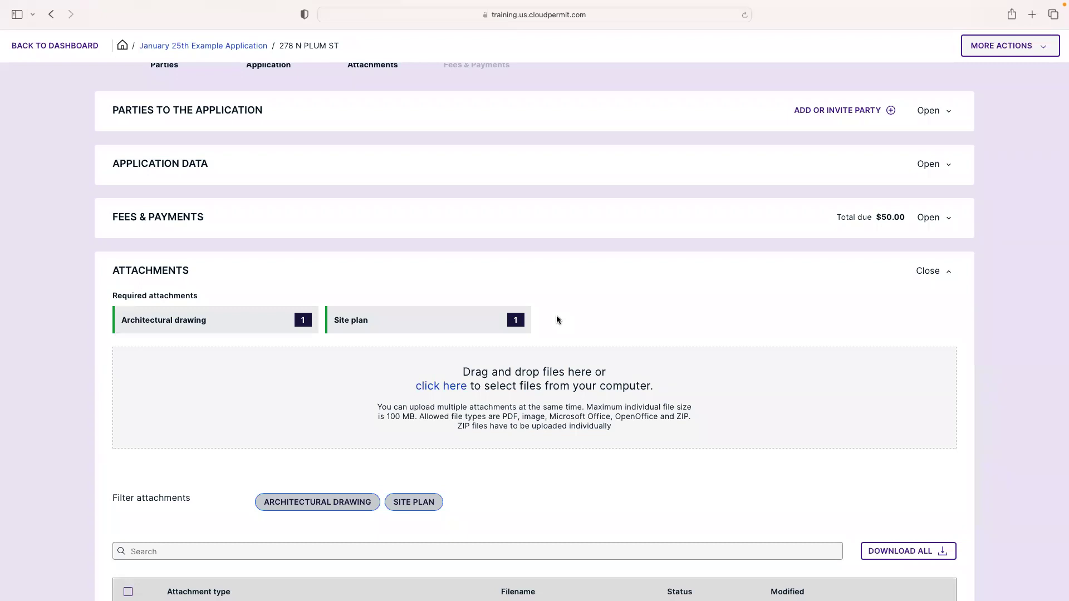
pyautogui.scroll(-5, 668, 300)
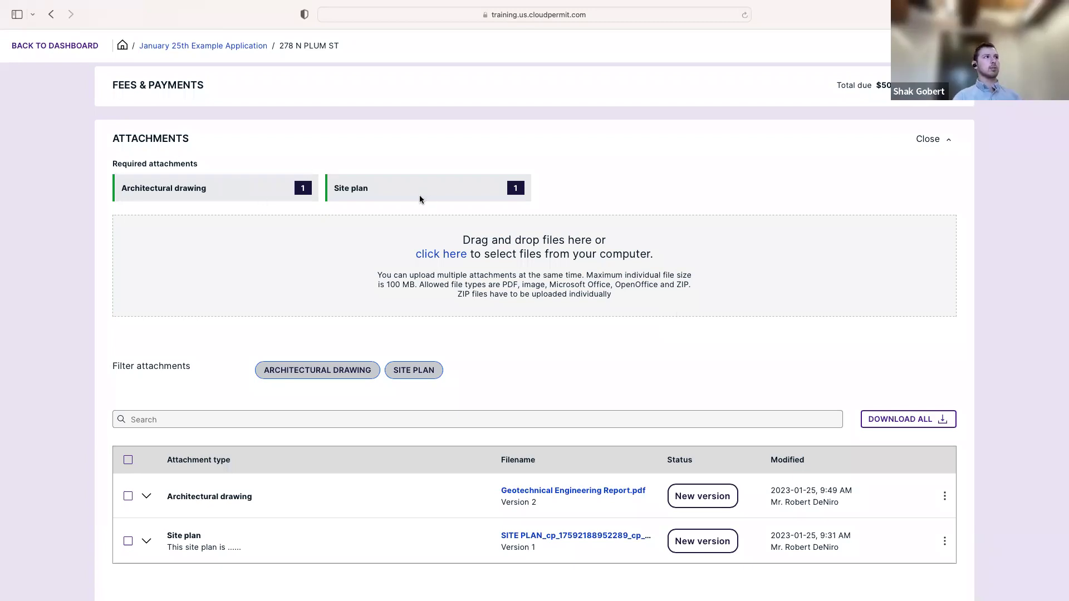
pyautogui.scroll(3, 390, 245)
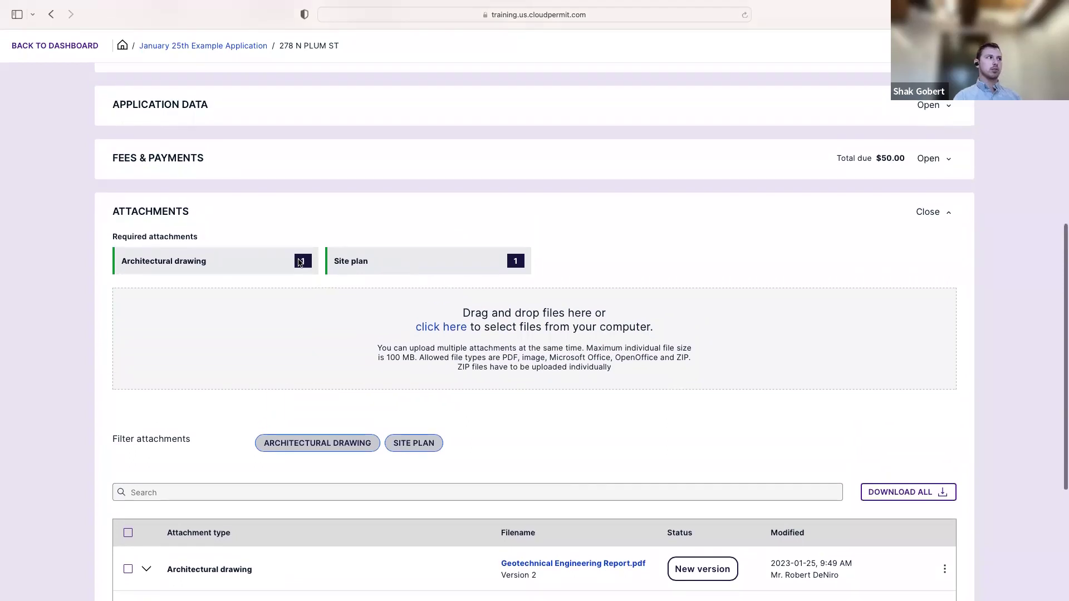
pyautogui.scroll(-3, 479, 348)
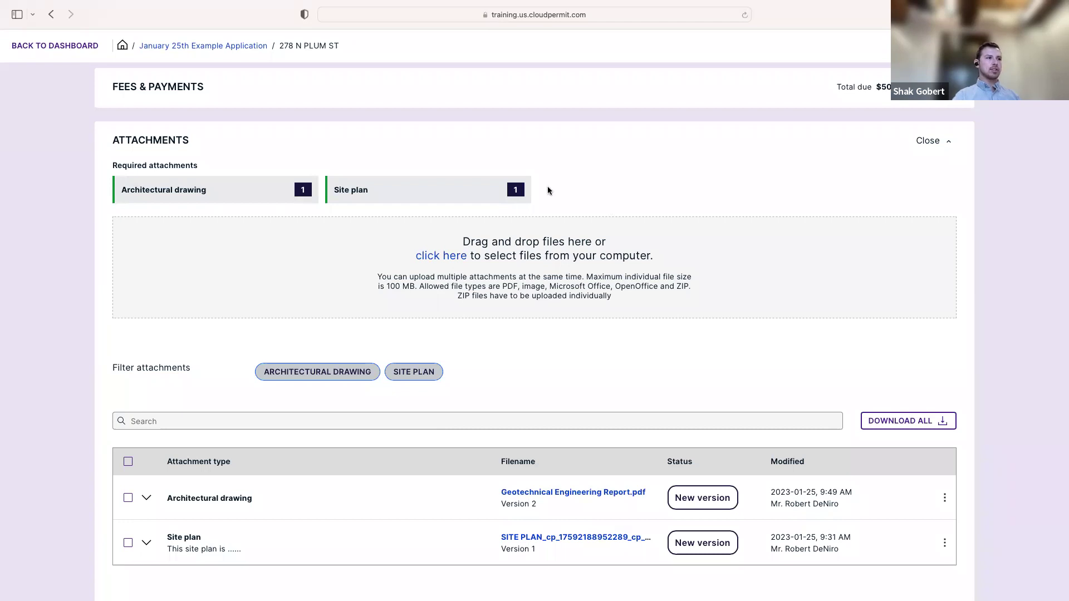
pyautogui.scroll(-3, 549, 295)
pyautogui.scroll(3, 167, 471)
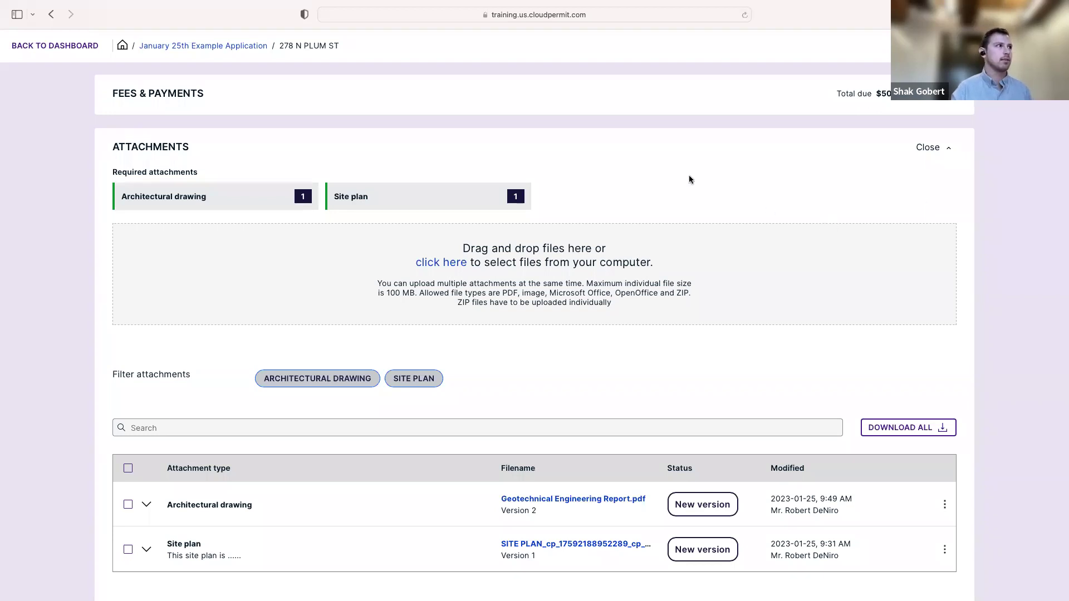
pyautogui.scroll(3, 674, 193)
pyautogui.scroll(5, 675, 193)
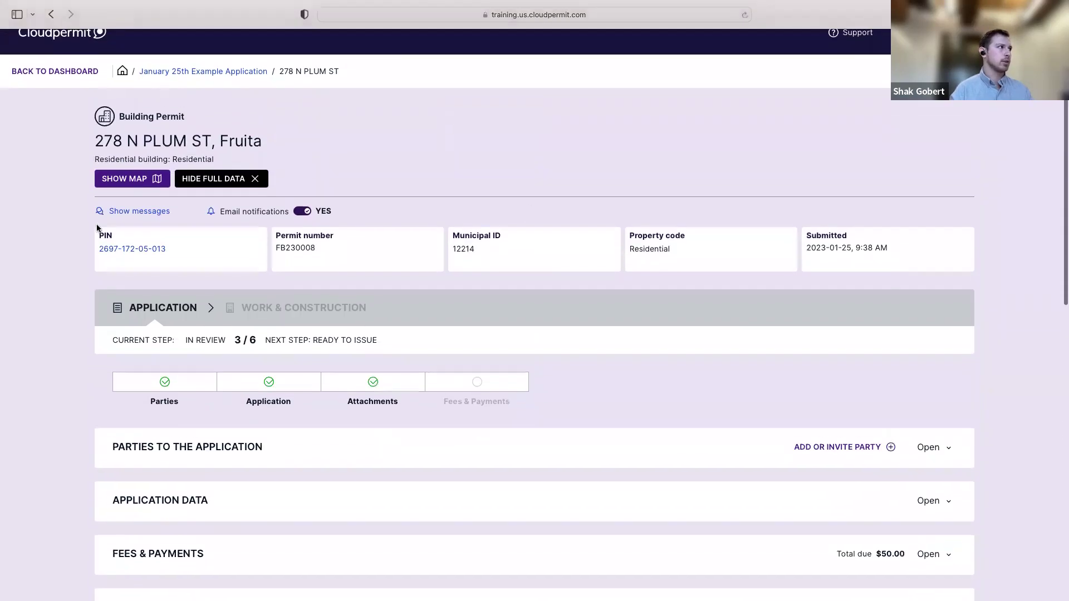
pyautogui.scroll(1, 762, 211)
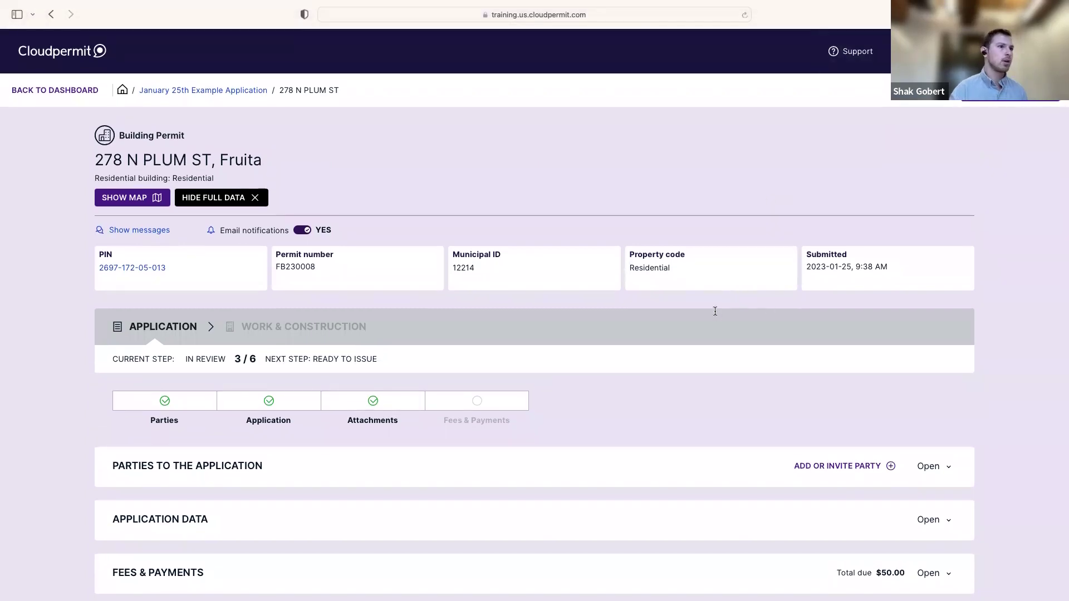
pyautogui.scroll(-3, 715, 311)
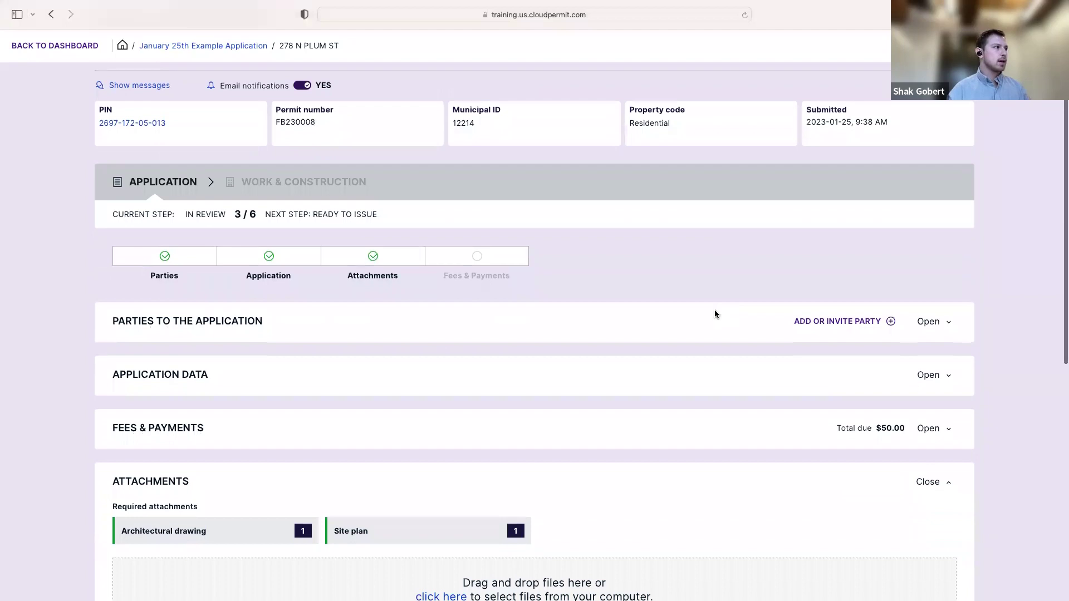
pyautogui.scroll(-2, 687, 315)
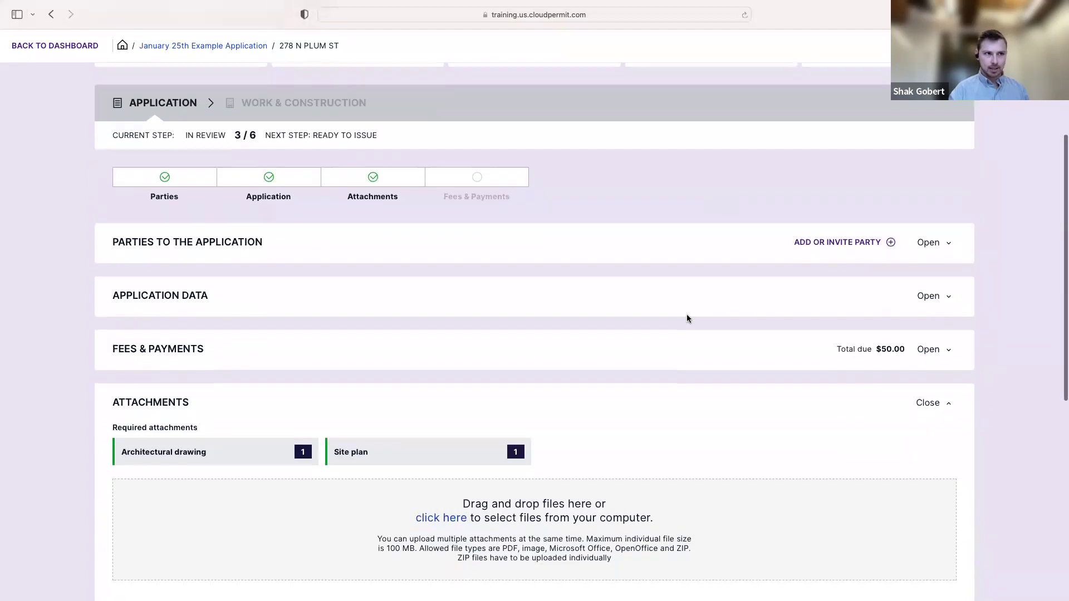
# Expand the Fees & Payments section to view the $50.00 permit bill
pyautogui.click(947, 352)
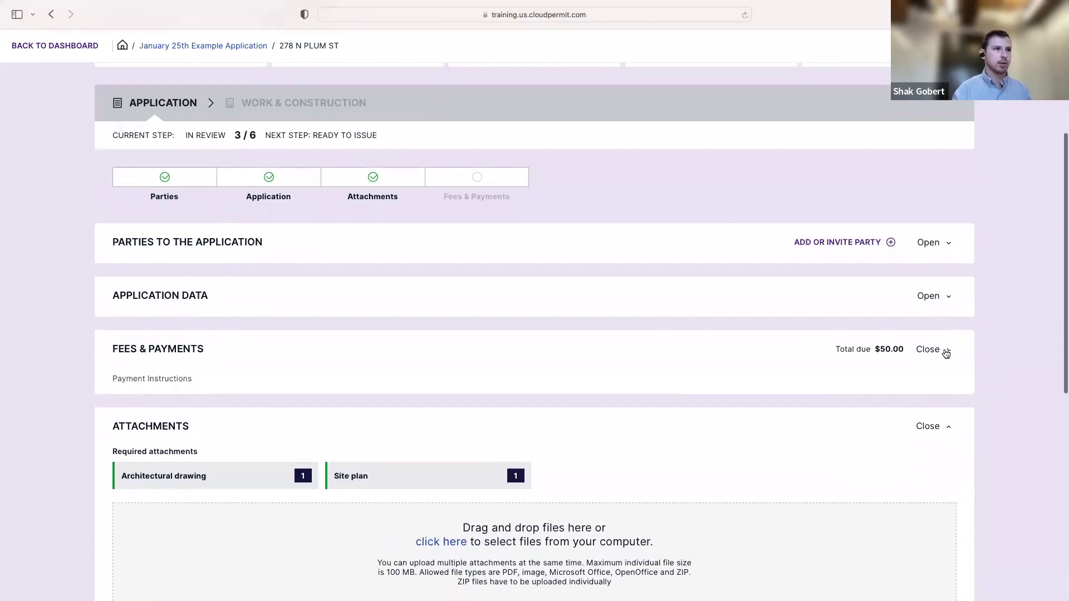
pyautogui.scroll(-3, 843, 472)
pyautogui.scroll(3, 832, 368)
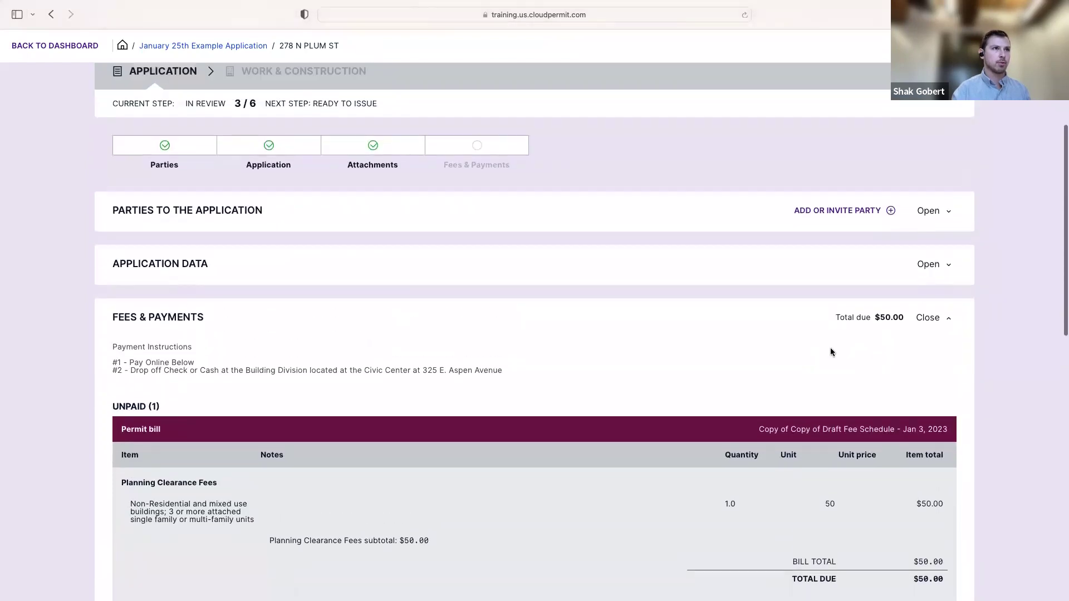
pyautogui.click(937, 341)
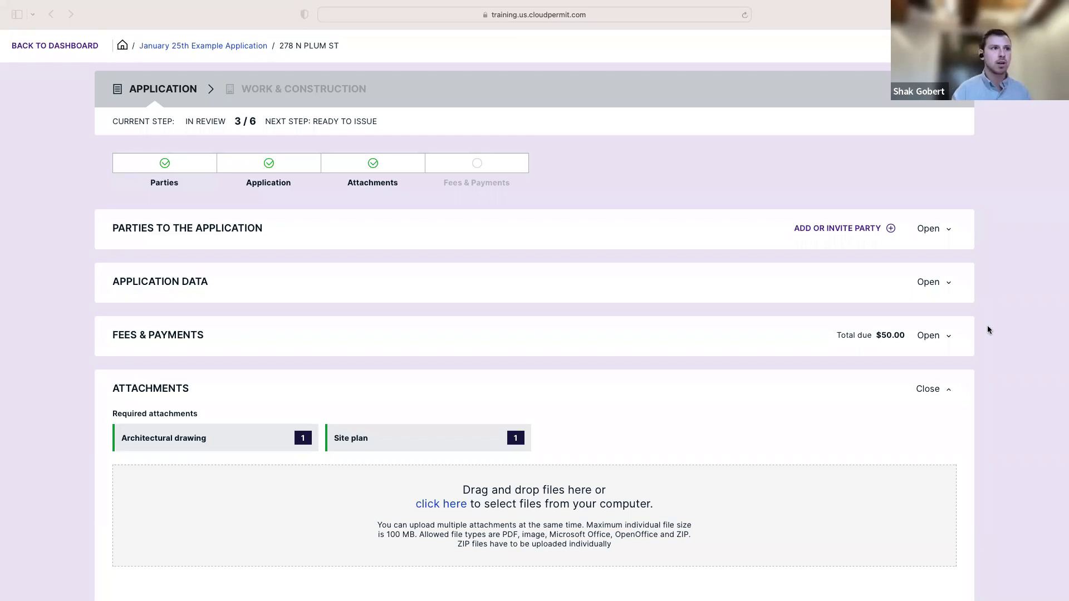
pyautogui.click(936, 352)
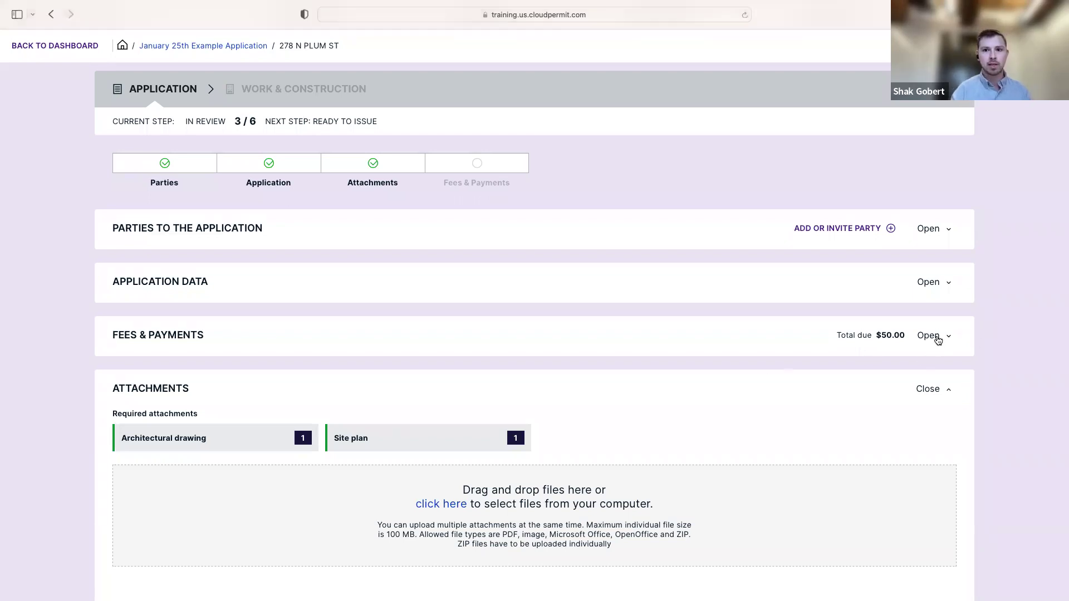
pyautogui.click(938, 337)
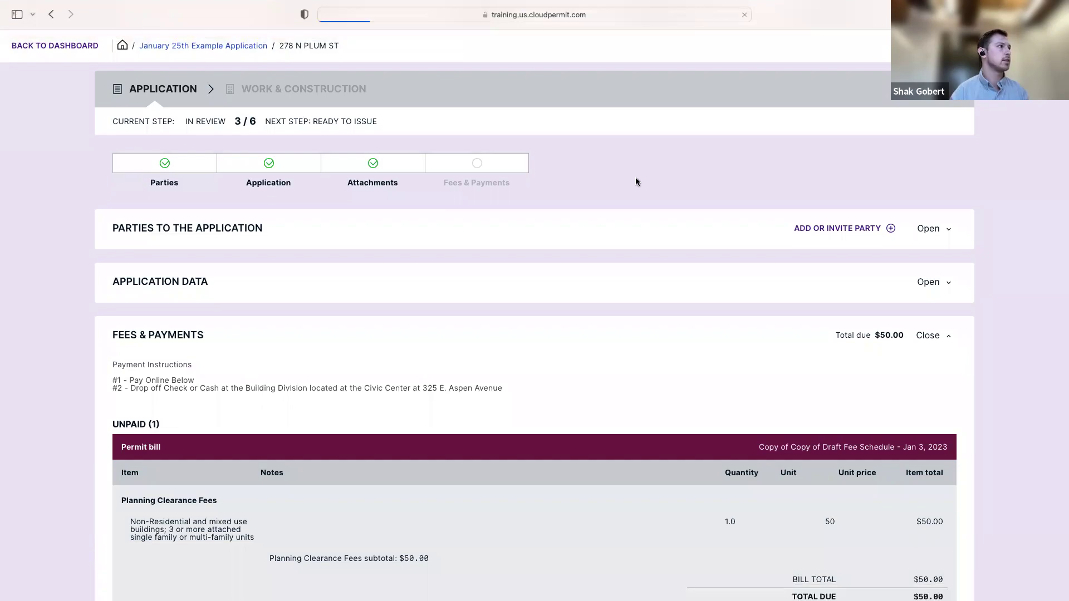
pyautogui.scroll(-1, 643, 184)
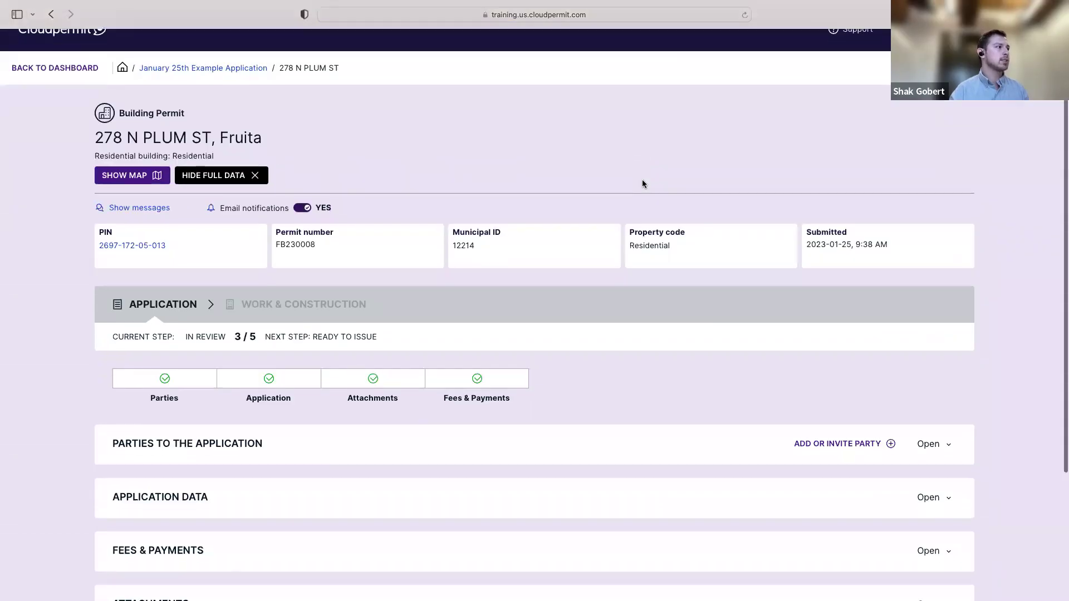
pyautogui.scroll(-3, 643, 184)
# Confirm the $50.00 bill was paid on 2023-01-25 and download its receipt
pyautogui.click(929, 418)
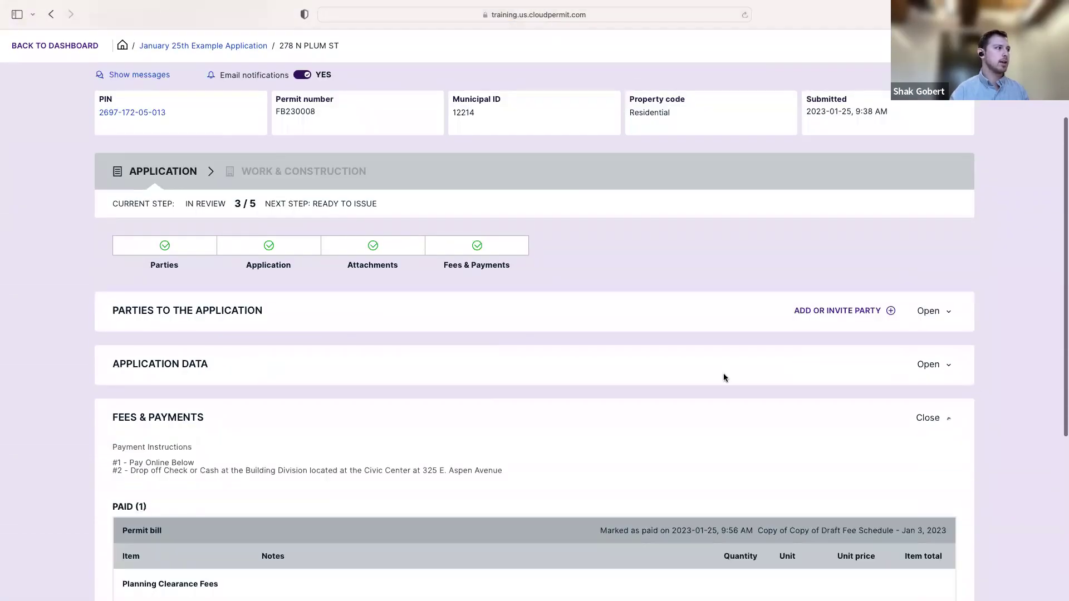
pyautogui.scroll(-4, 724, 375)
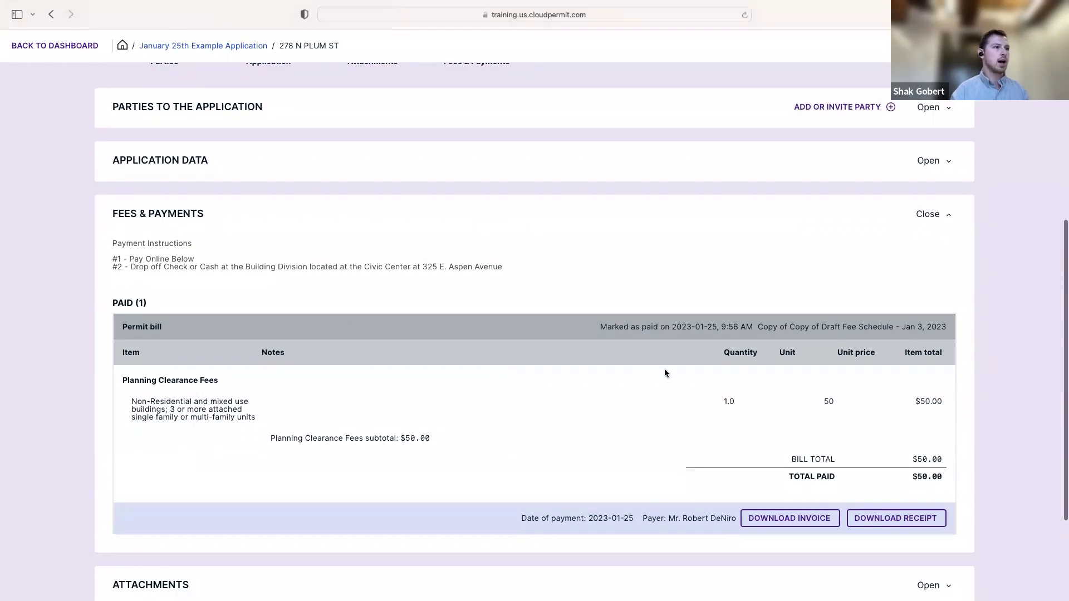
pyautogui.click(900, 519)
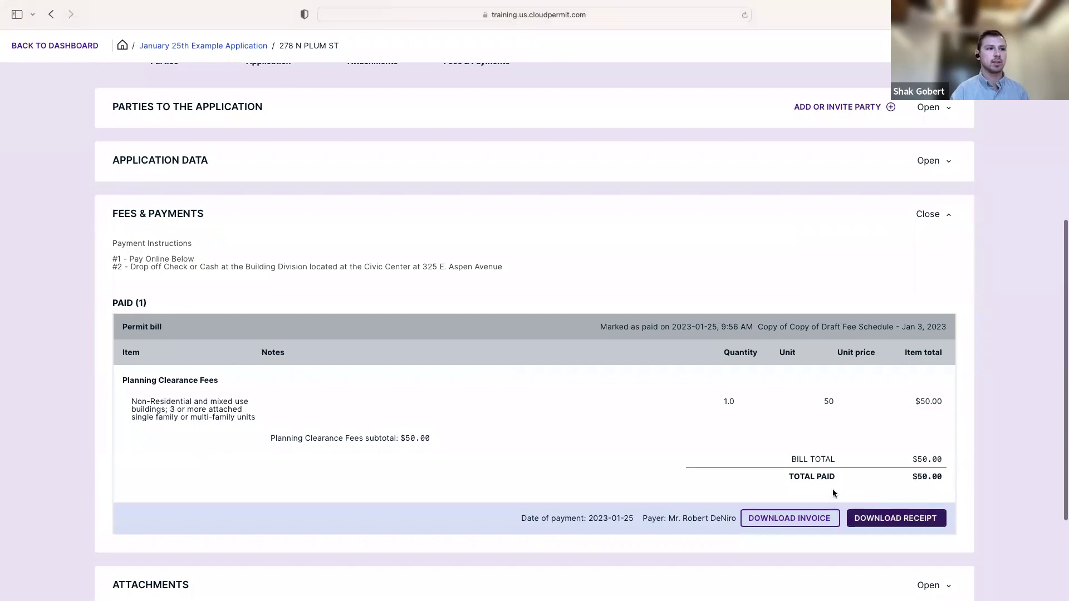
pyautogui.click(933, 518)
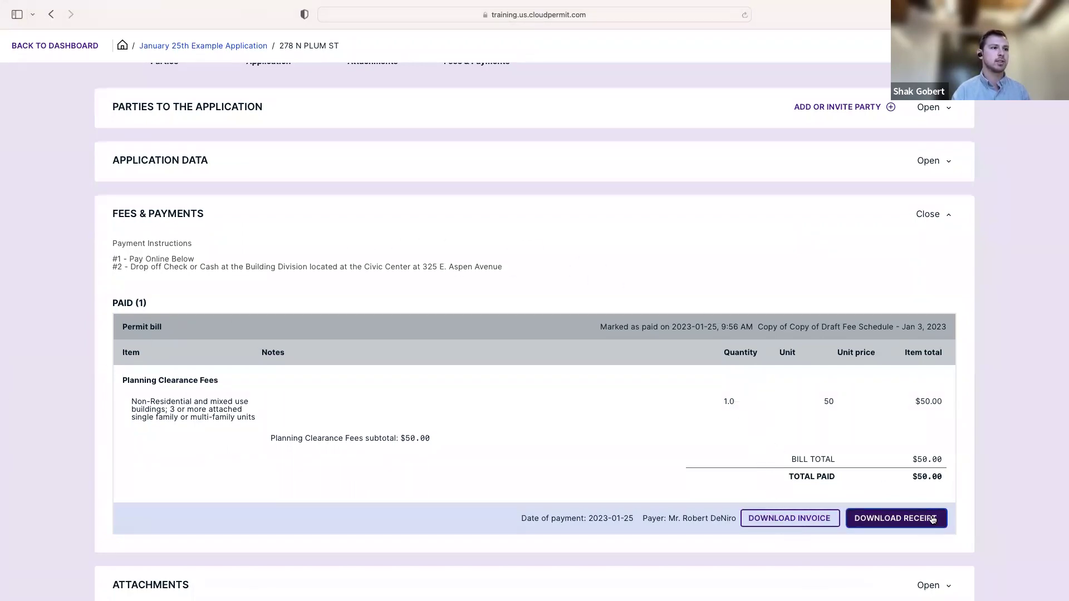
# Open FB230008_receipt.pdf from Downloads, check the $50.00 receipt, and close Acrobat
pyautogui.moveTo(76, 8)
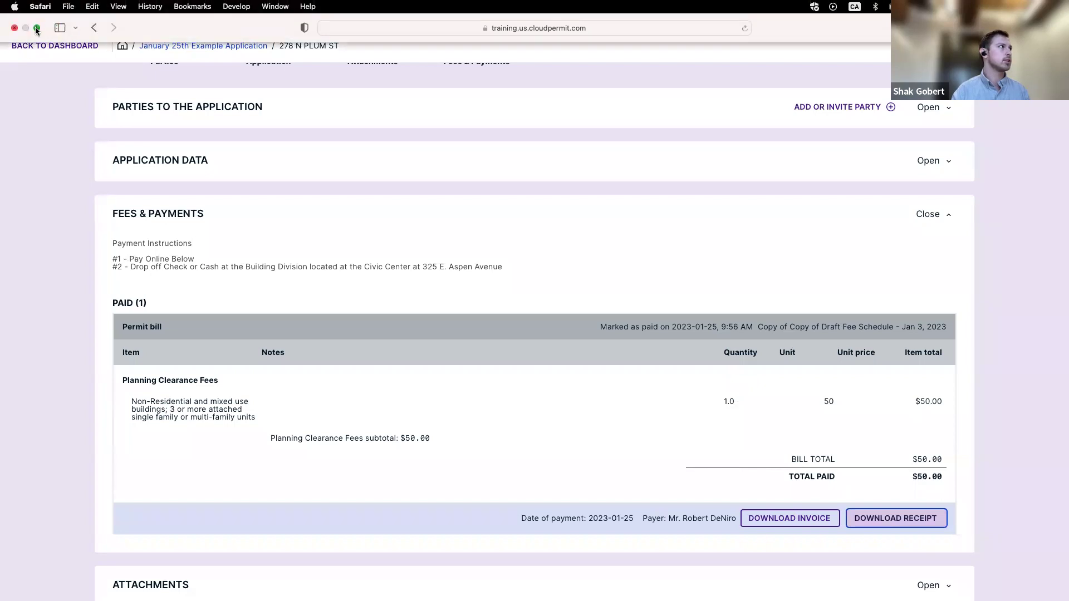
pyautogui.click(36, 28)
pyautogui.click(793, 580)
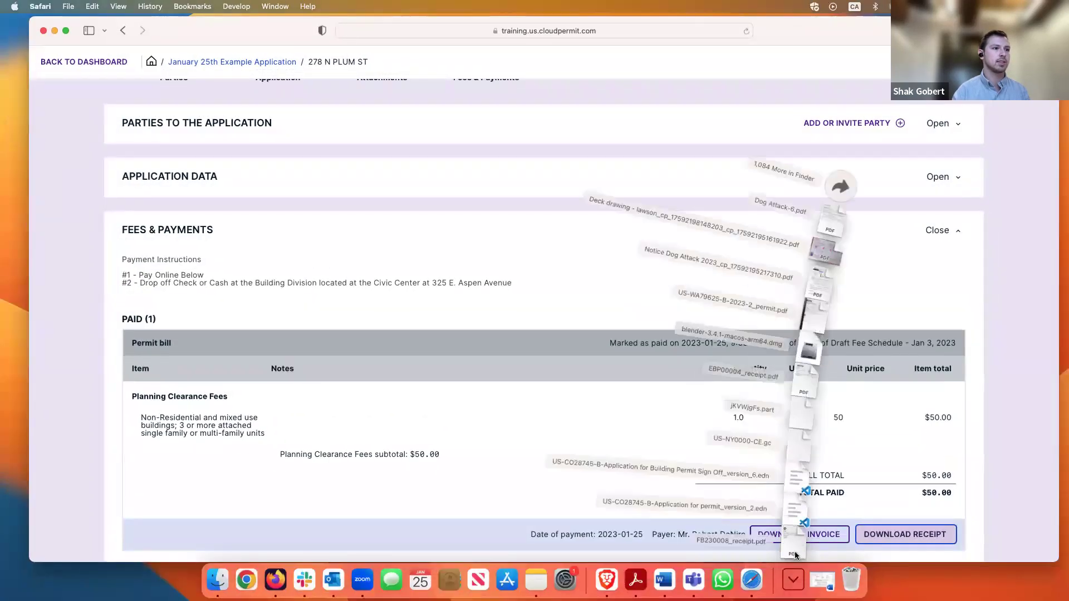
pyautogui.click(794, 548)
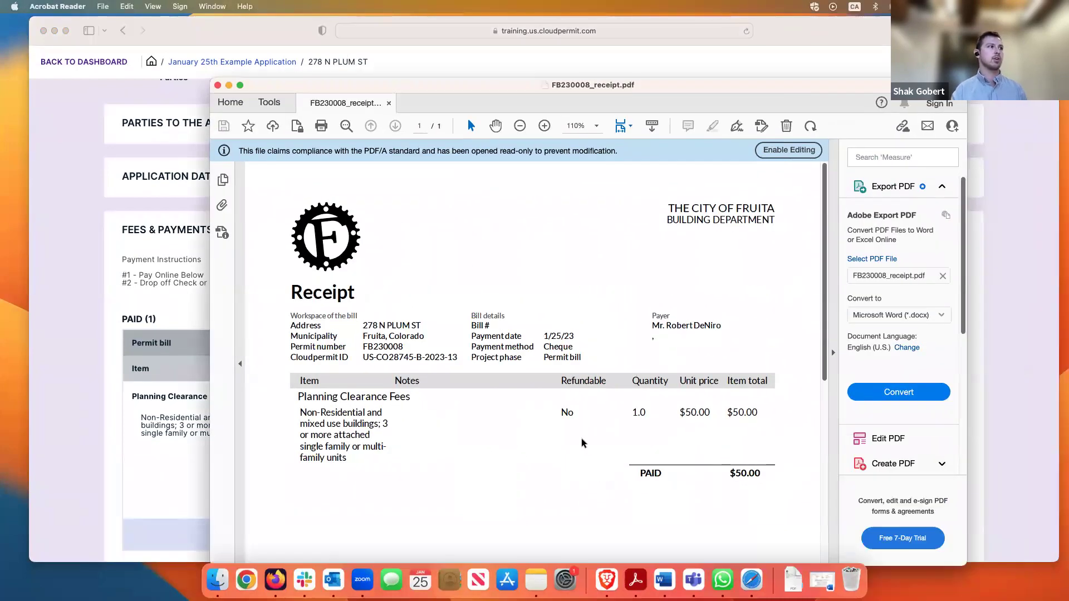
pyautogui.scroll(-5, 579, 429)
pyautogui.scroll(5, 578, 414)
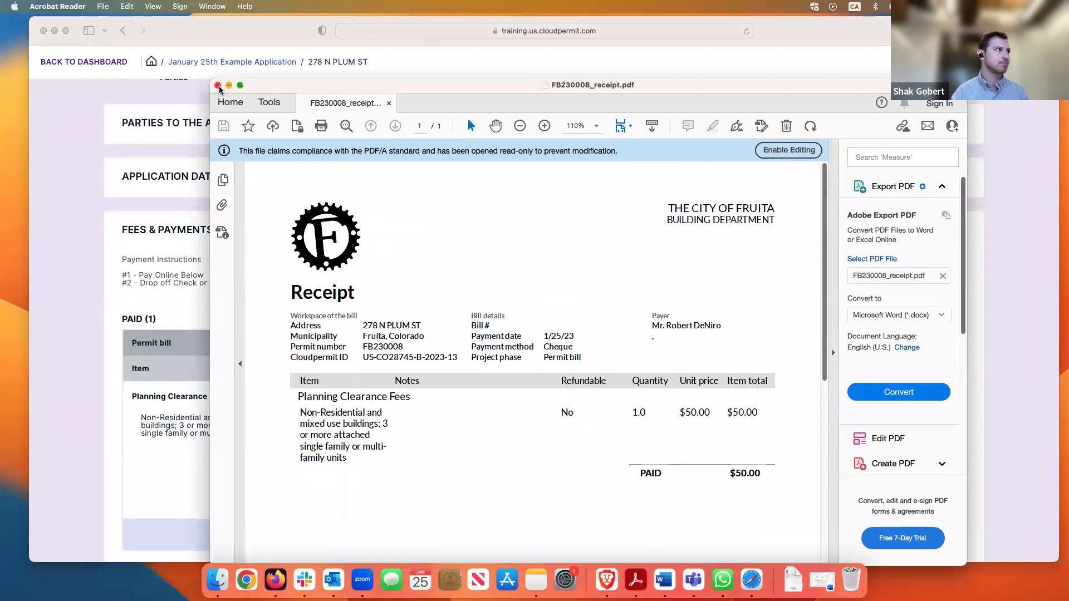
pyautogui.click(218, 86)
# Reload the permit page and expand the Reviews section
pyautogui.scroll(1, 654, 214)
pyautogui.scroll(5, 652, 216)
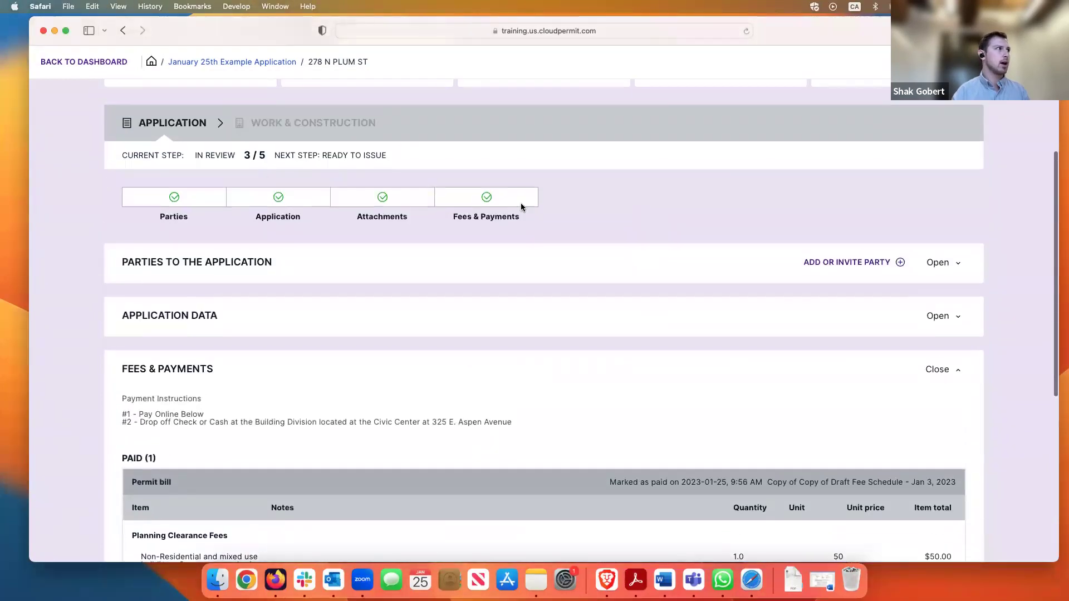
pyautogui.scroll(-10, 597, 260)
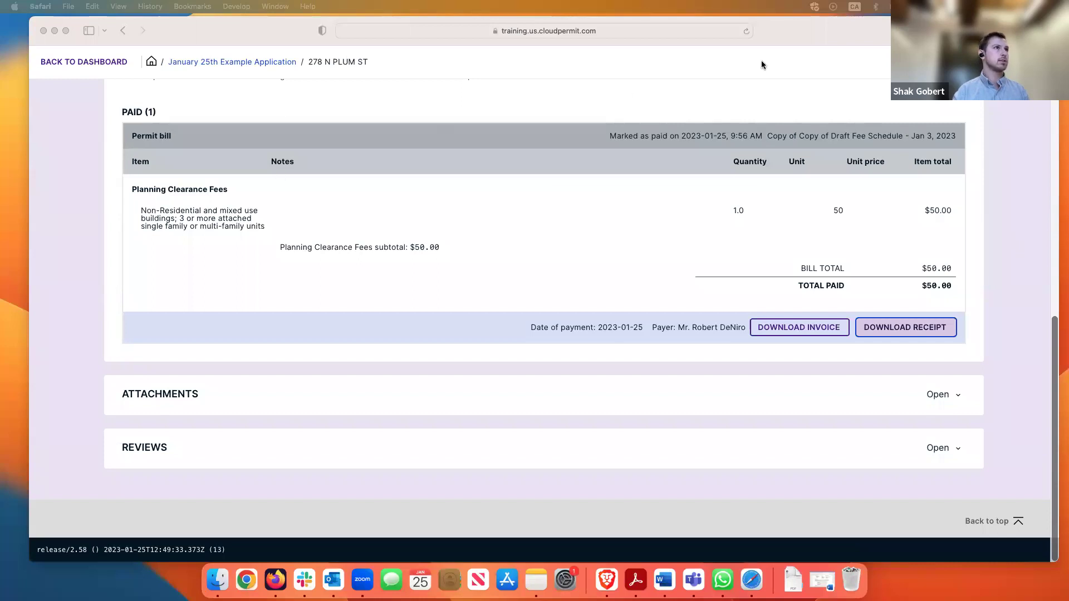
pyautogui.click(747, 30)
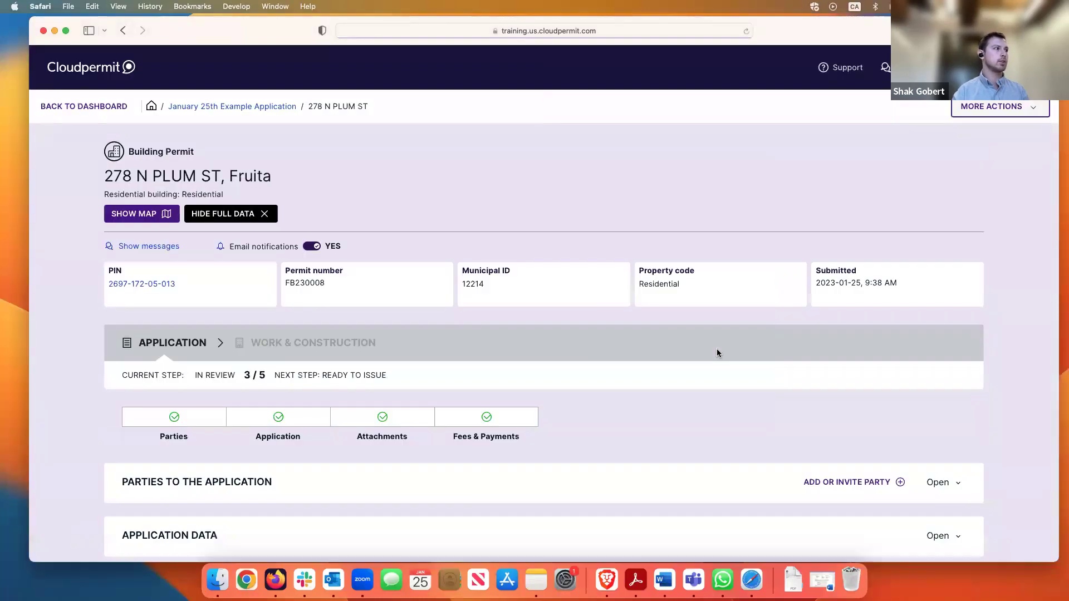
pyautogui.scroll(-5, 716, 353)
pyautogui.click(939, 447)
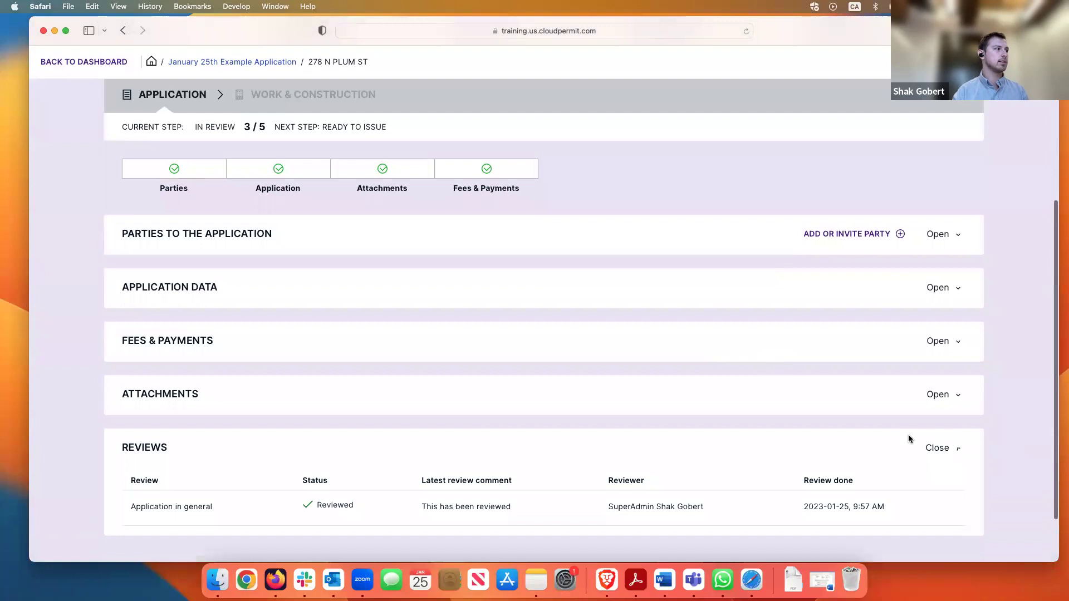
# Check the general review is Reviewed with the comment "This has been reviewed"
pyautogui.scroll(-3, 746, 374)
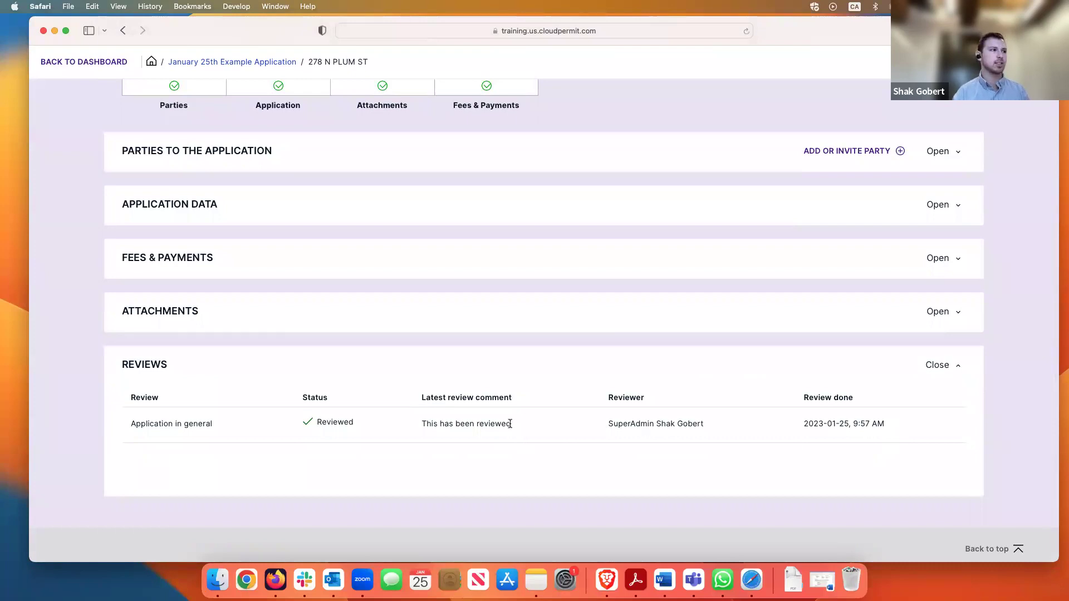
pyautogui.moveTo(513, 424); pyautogui.dragTo(421, 423)
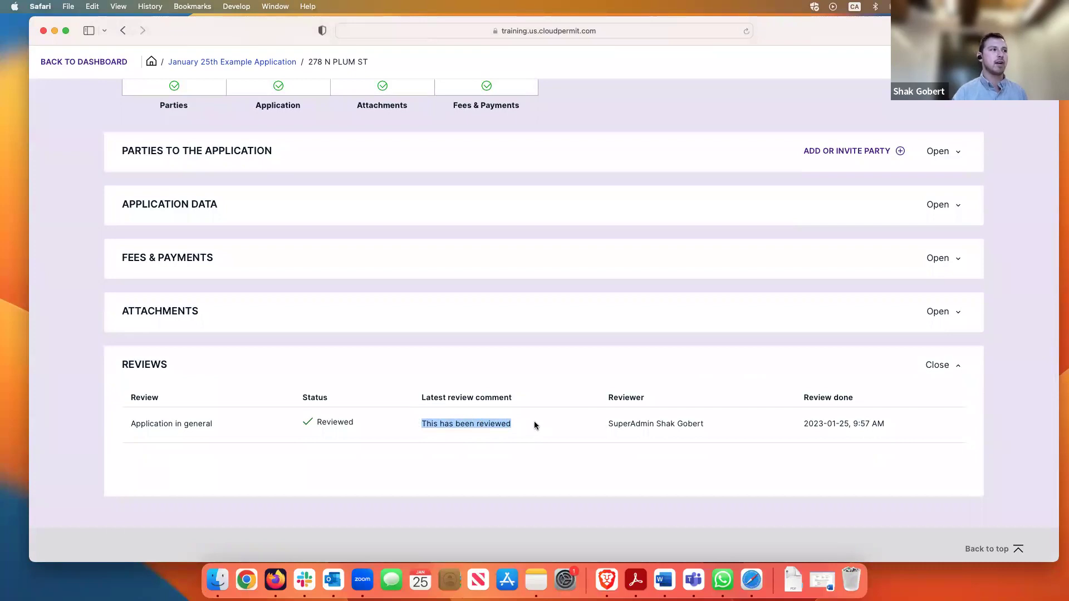
pyautogui.click(399, 427)
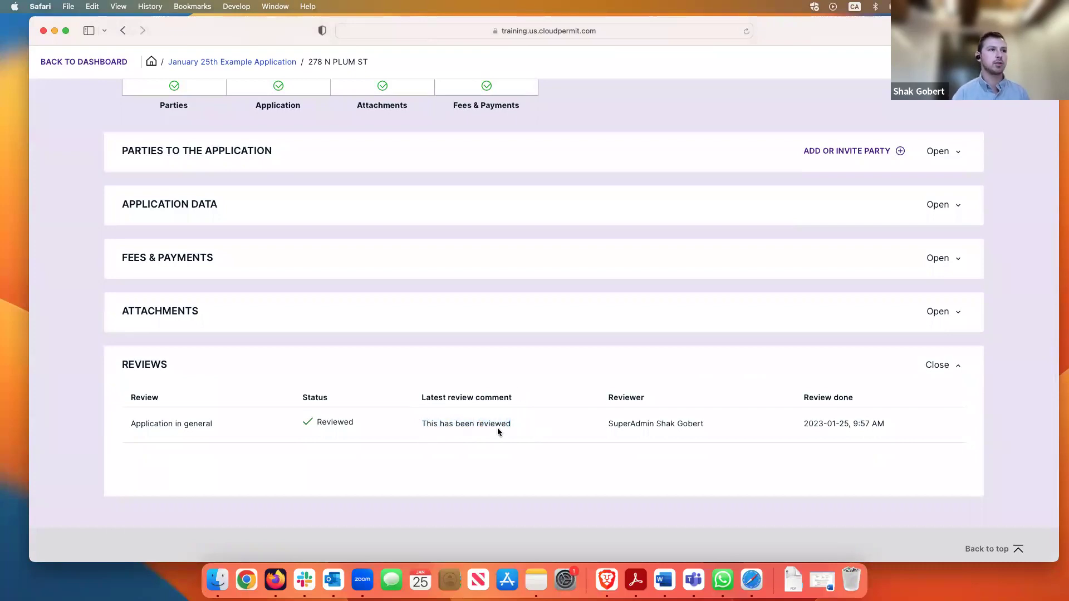
pyautogui.scroll(1, 539, 412)
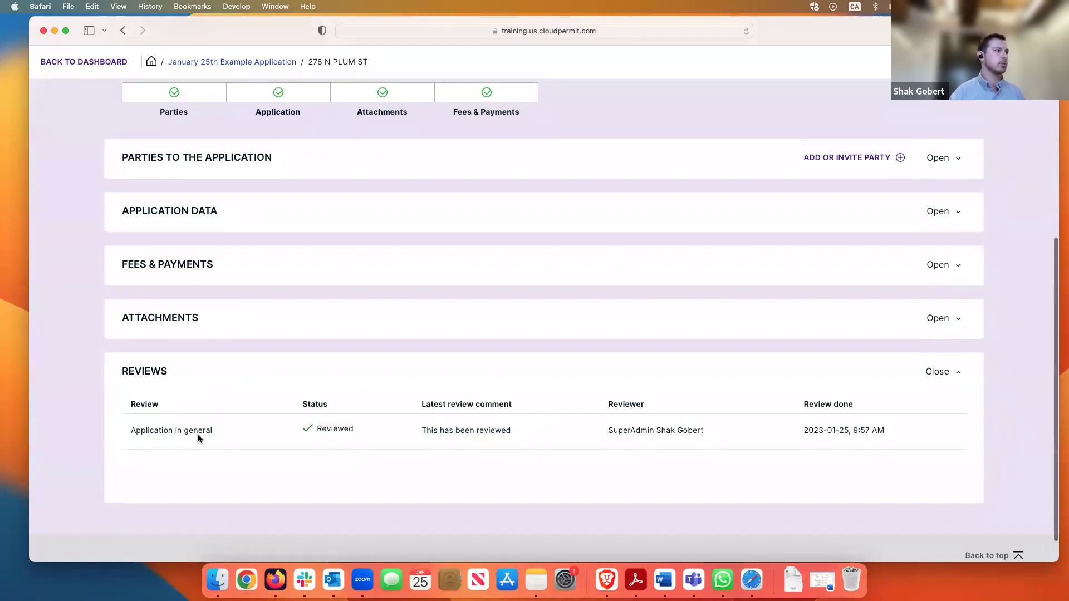
pyautogui.scroll(2, 650, 421)
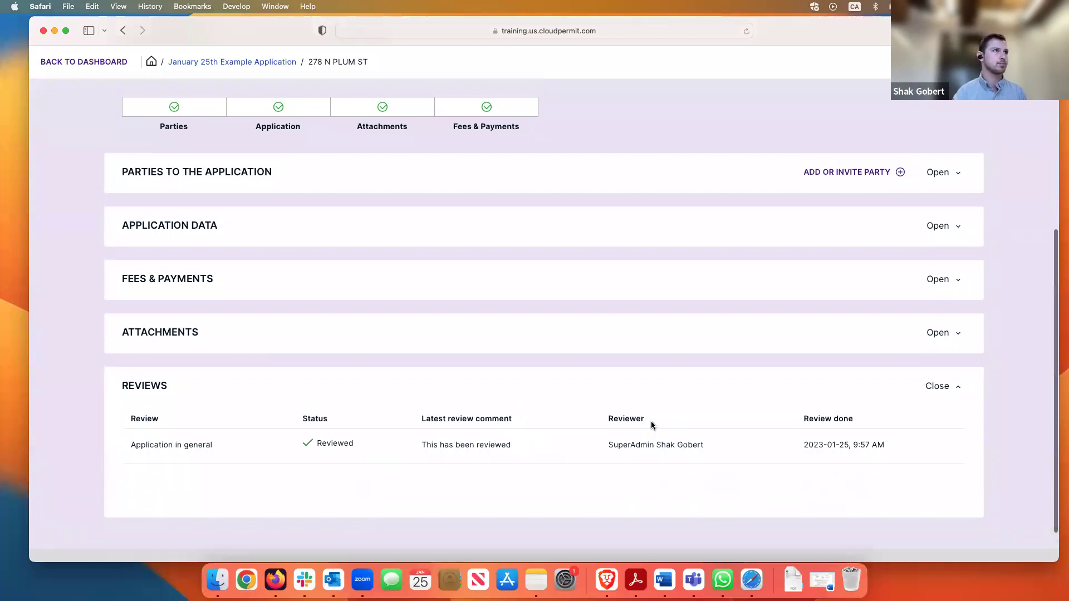
pyautogui.scroll(2, 650, 427)
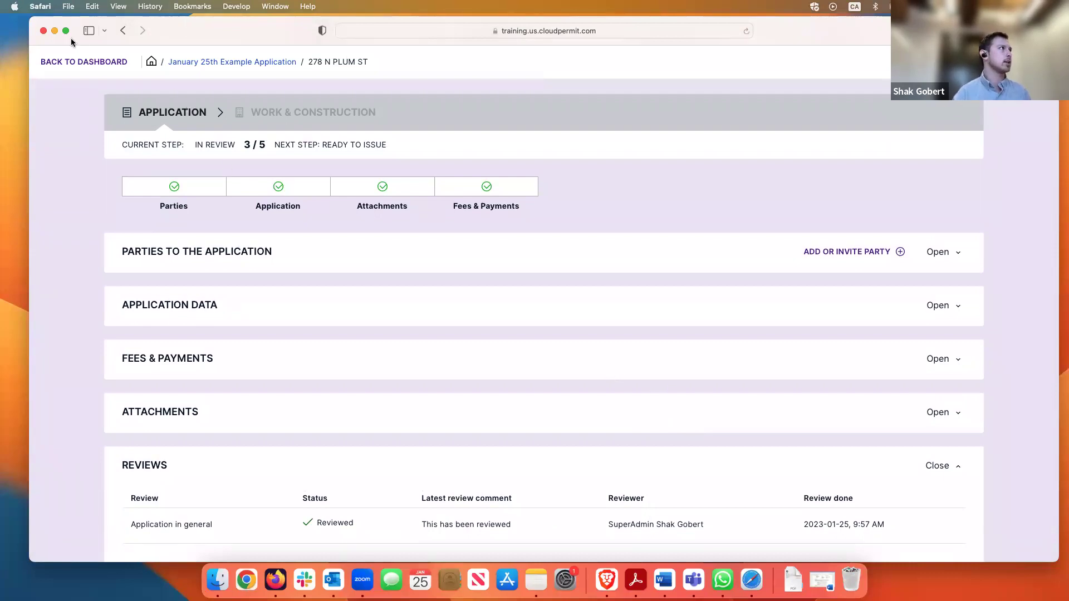
# Go full screen and expand Parties to the Application up to the property owner's card
pyautogui.press('ctrl+super+f')
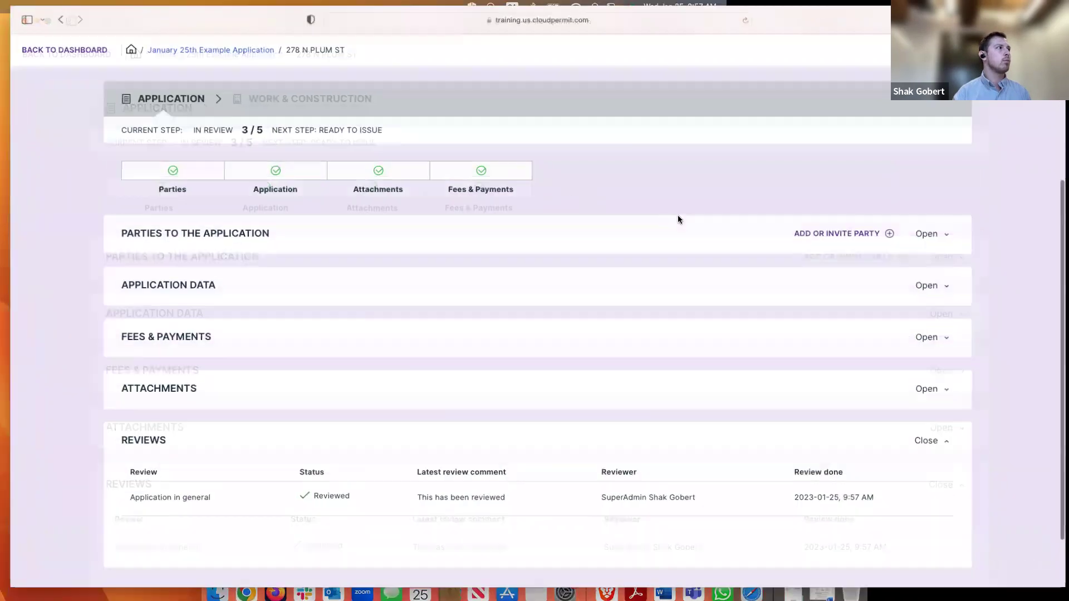
pyautogui.scroll(2, 946, 314)
pyautogui.click(945, 313)
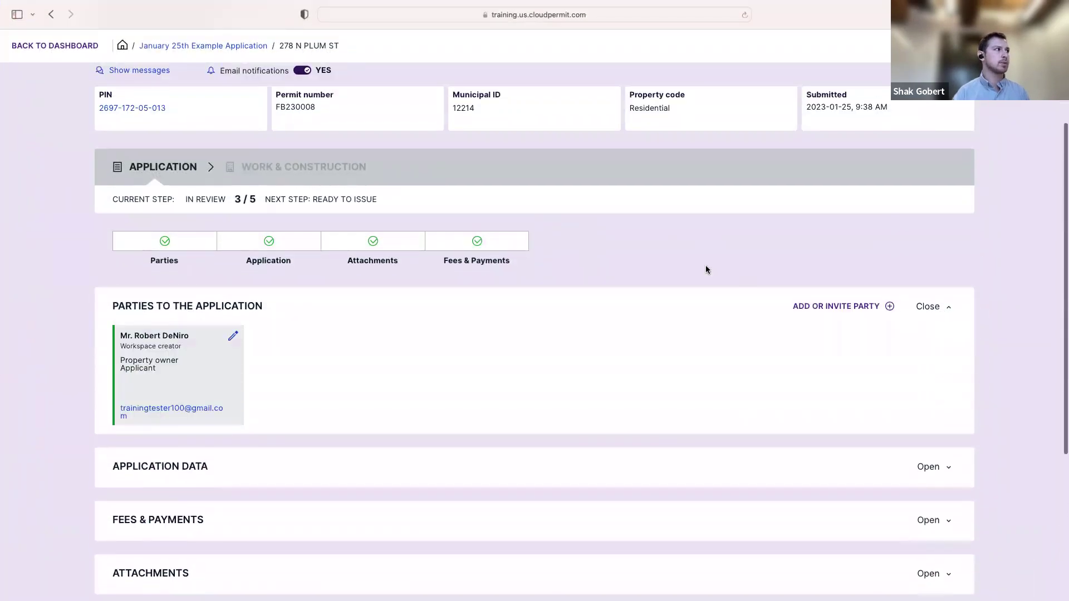
pyautogui.scroll(1, 595, 343)
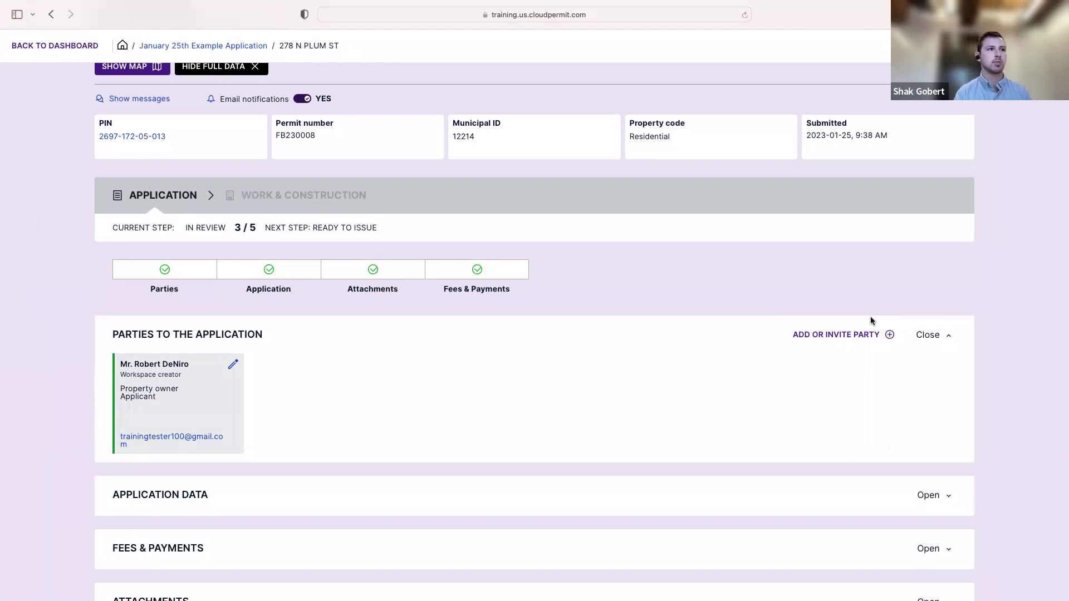
pyautogui.click(867, 339)
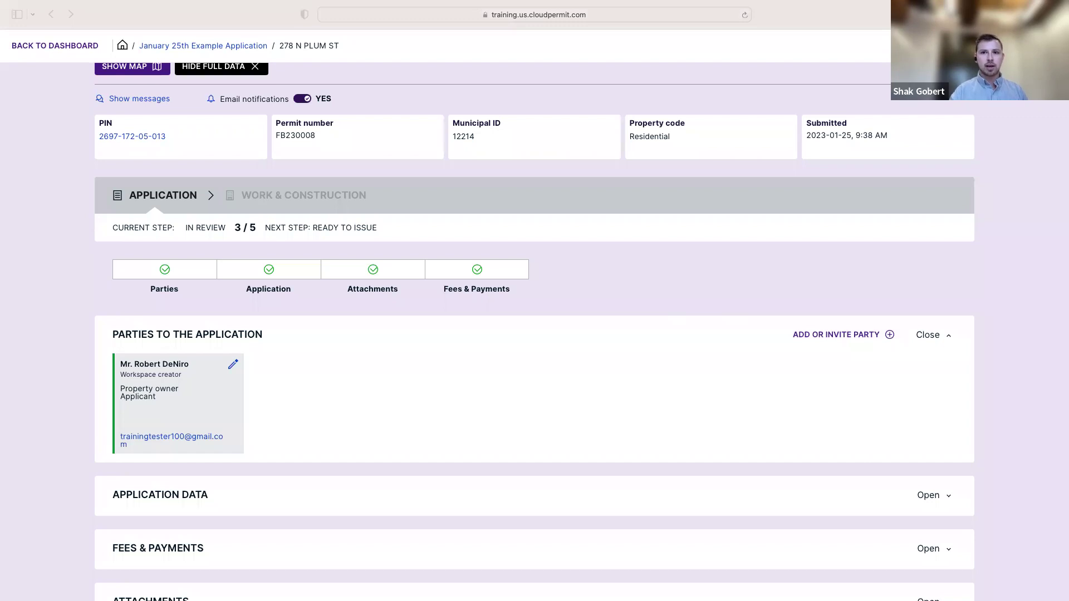
pyautogui.click(668, 260)
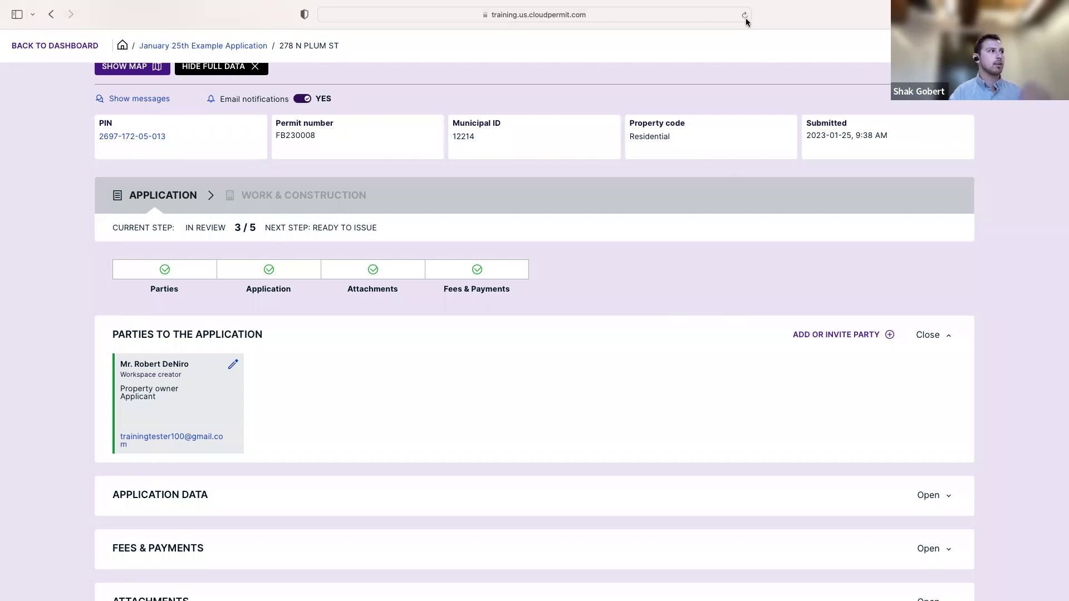
pyautogui.scroll(3, 245, 176)
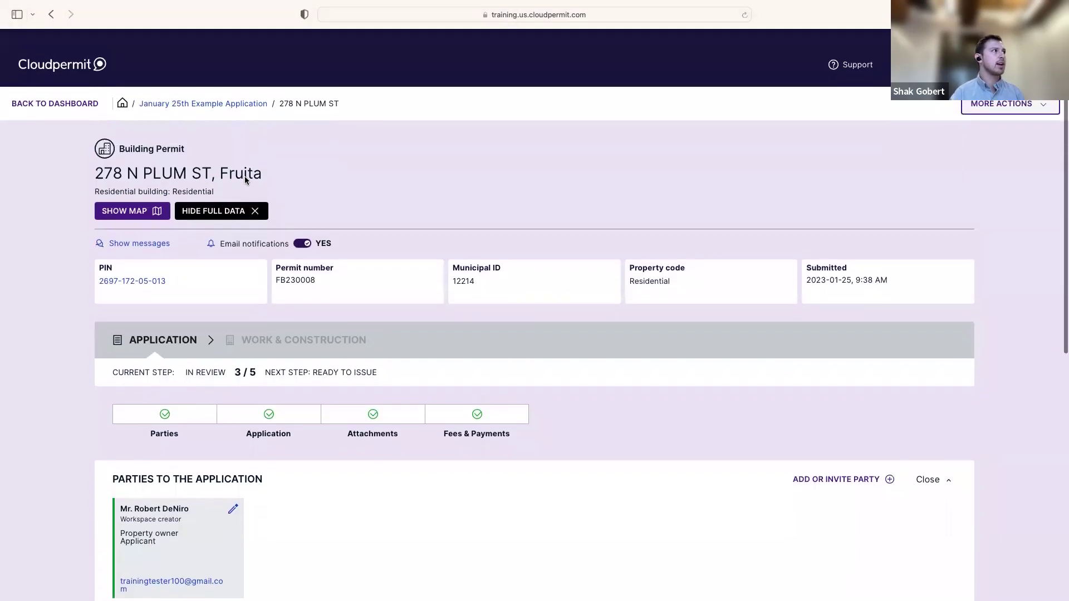
pyautogui.click(94, 58)
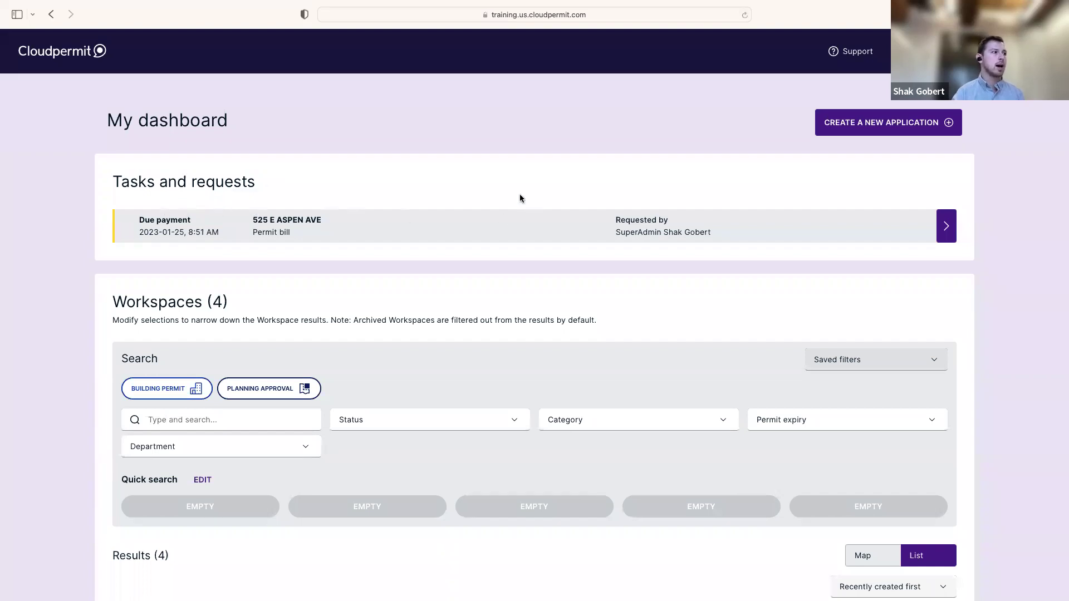
pyautogui.scroll(-5, 520, 195)
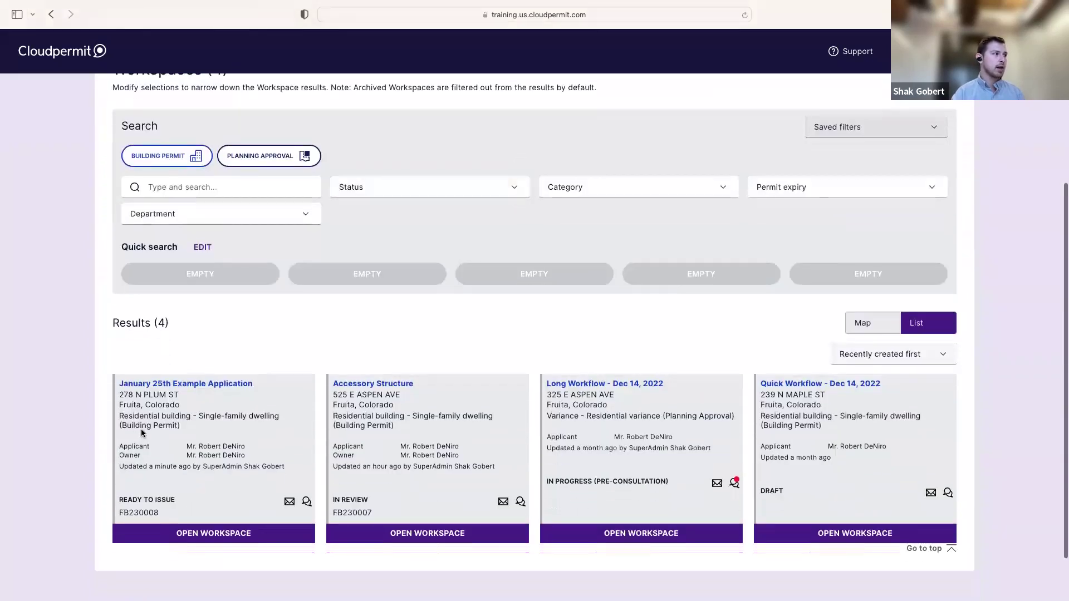
pyautogui.scroll(-1, 142, 428)
pyautogui.moveTo(178, 456); pyautogui.dragTo(117, 454)
pyautogui.click(177, 456)
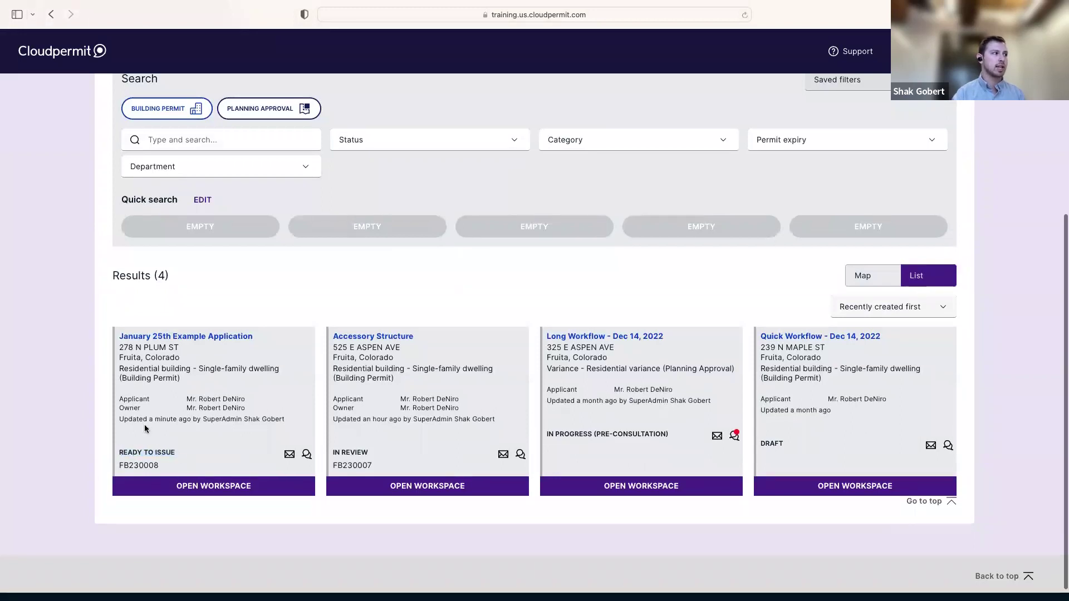
pyautogui.moveTo(149, 421); pyautogui.dragTo(198, 420)
pyautogui.click(218, 442)
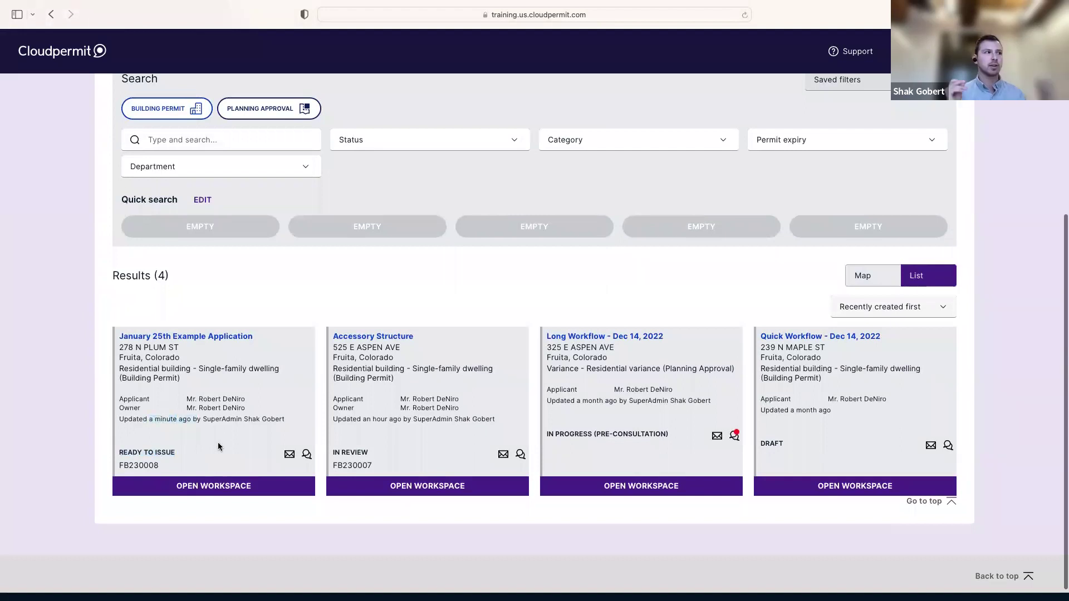
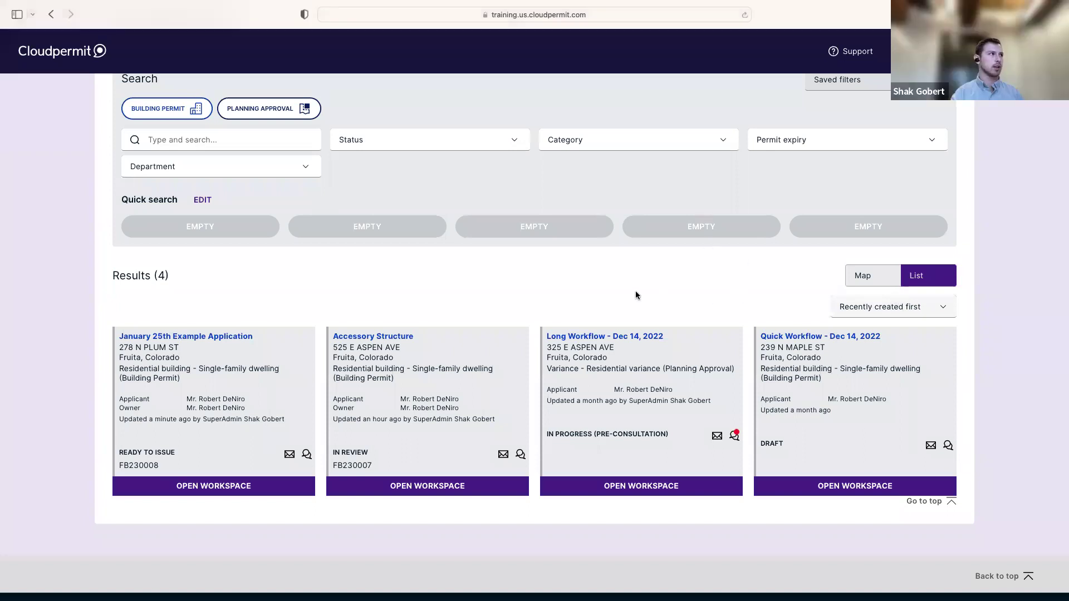
# Open the newly issued permit in Cloudpermit, then exit Safari full screen
pyautogui.scroll(2, 640, 290)
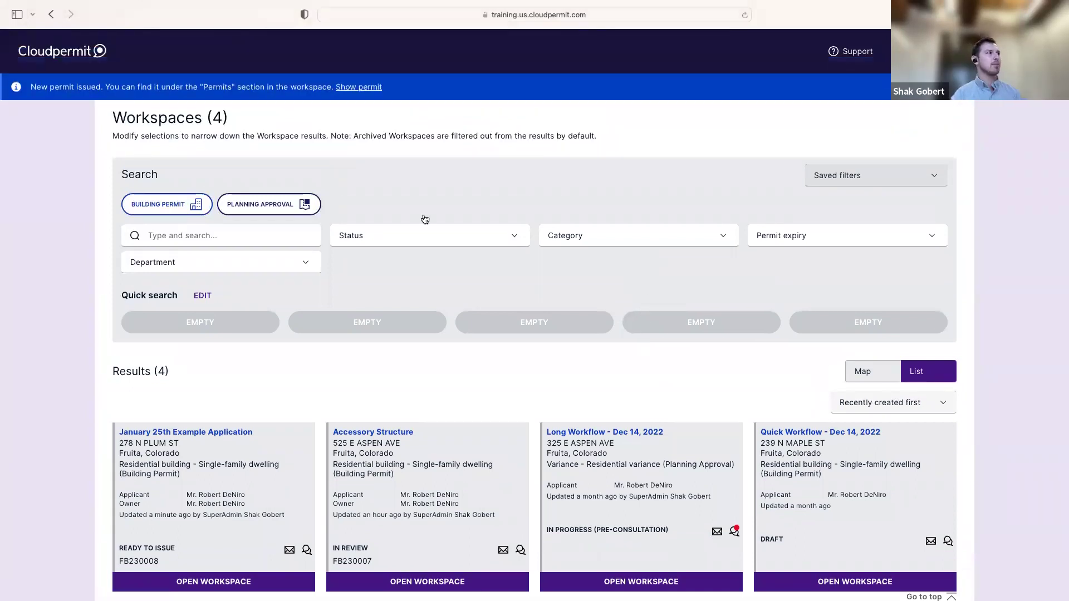
pyautogui.scroll(5, 329, 164)
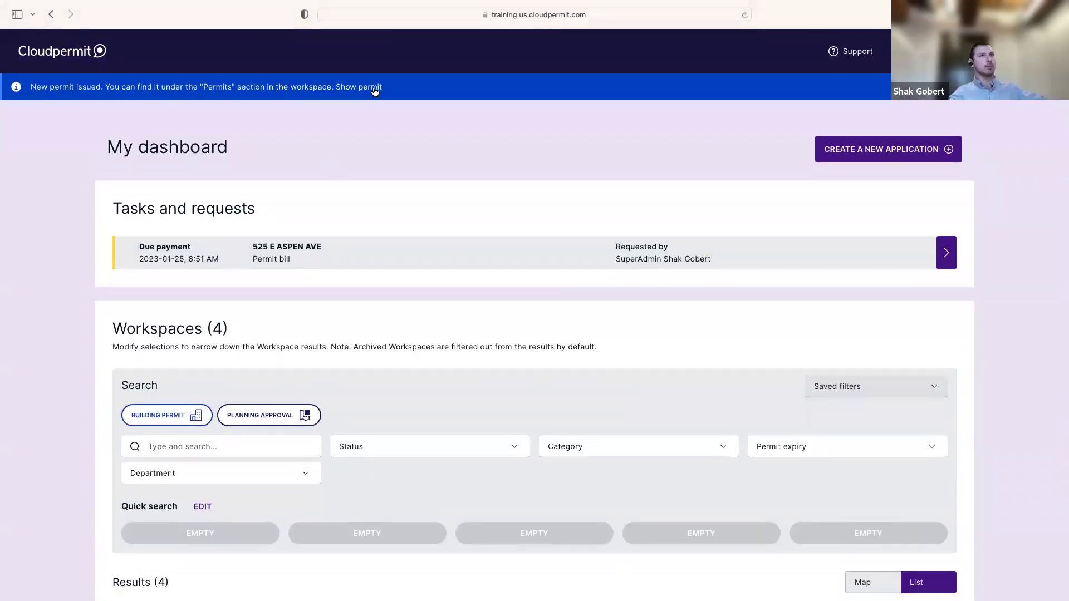
pyautogui.click(375, 89)
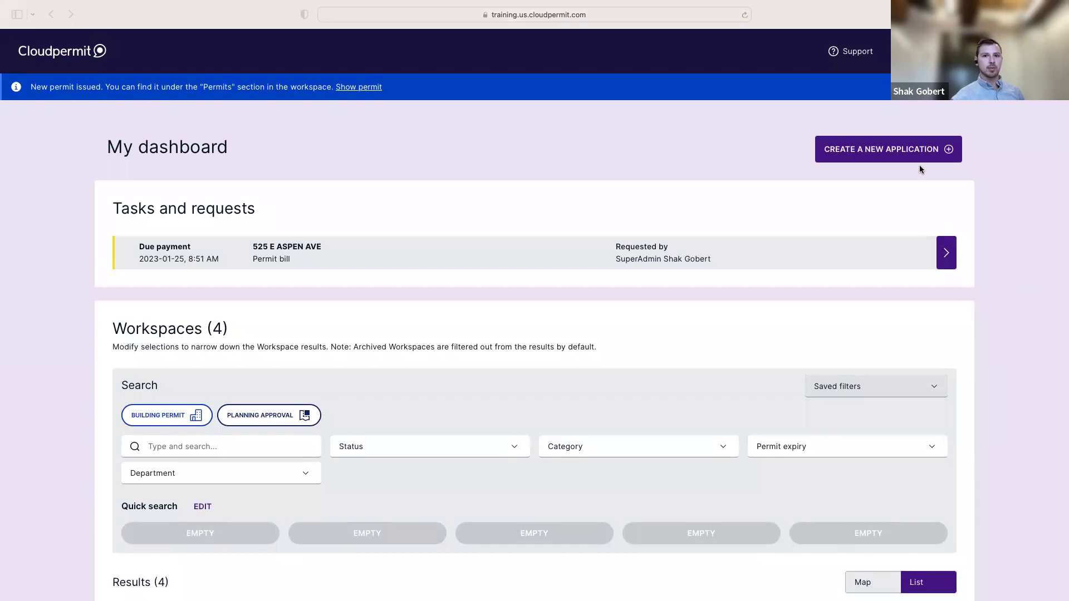
pyautogui.moveTo(200, 3)
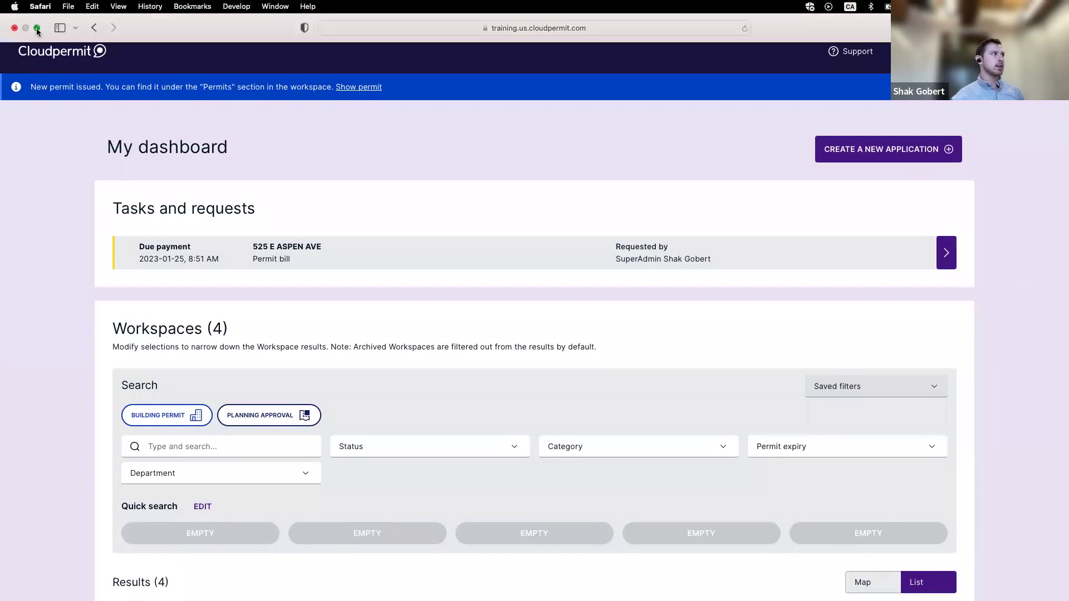
pyautogui.click(37, 28)
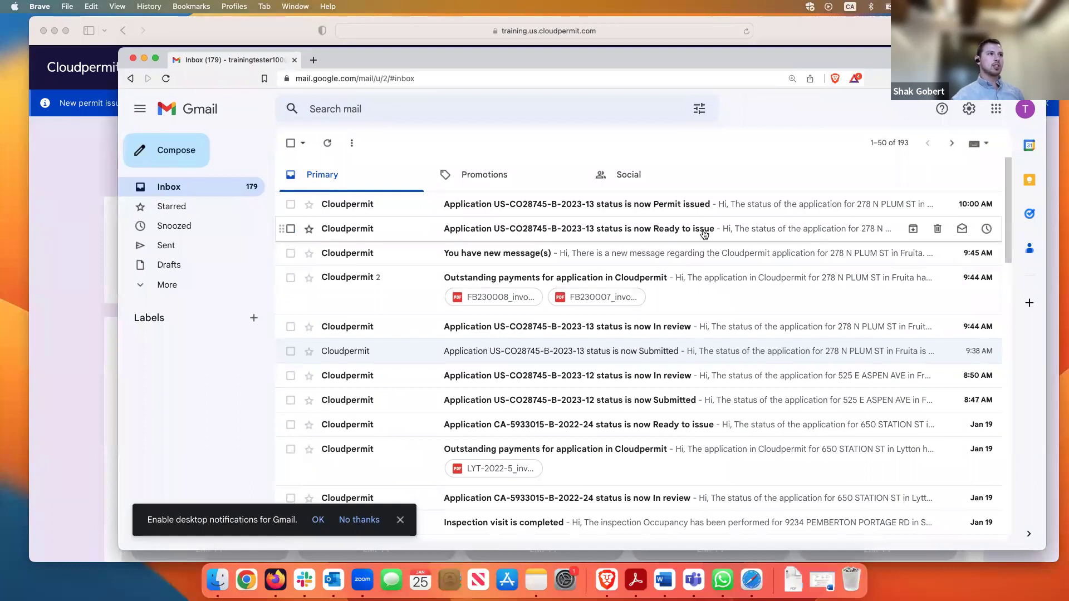
# Read the 'status is now Permit issued' Gmail email, return to the inbox, and hide the mail window
pyautogui.click(722, 212)
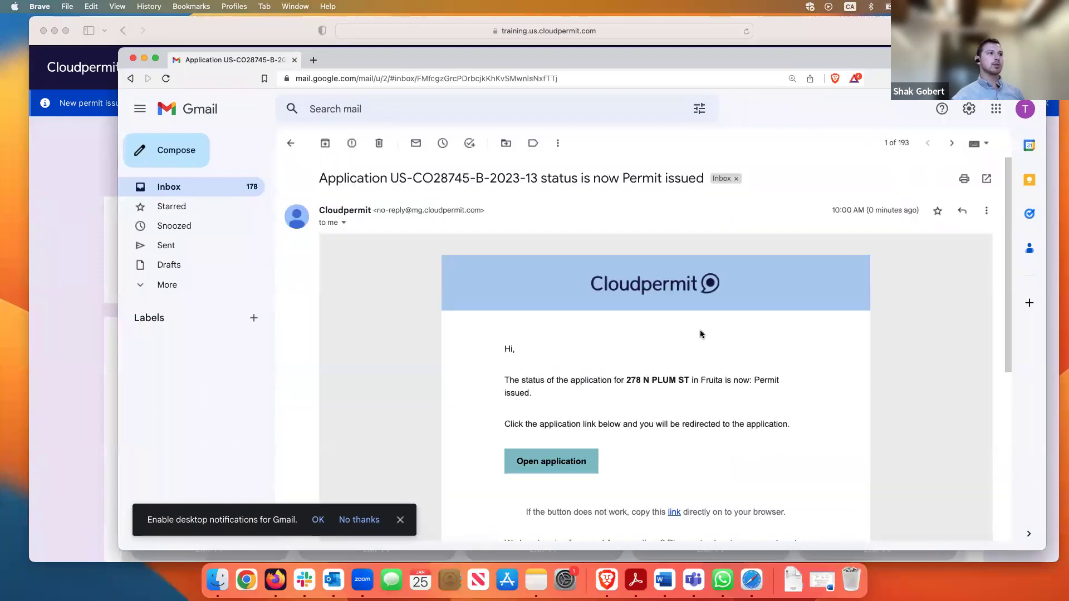
pyautogui.click(290, 143)
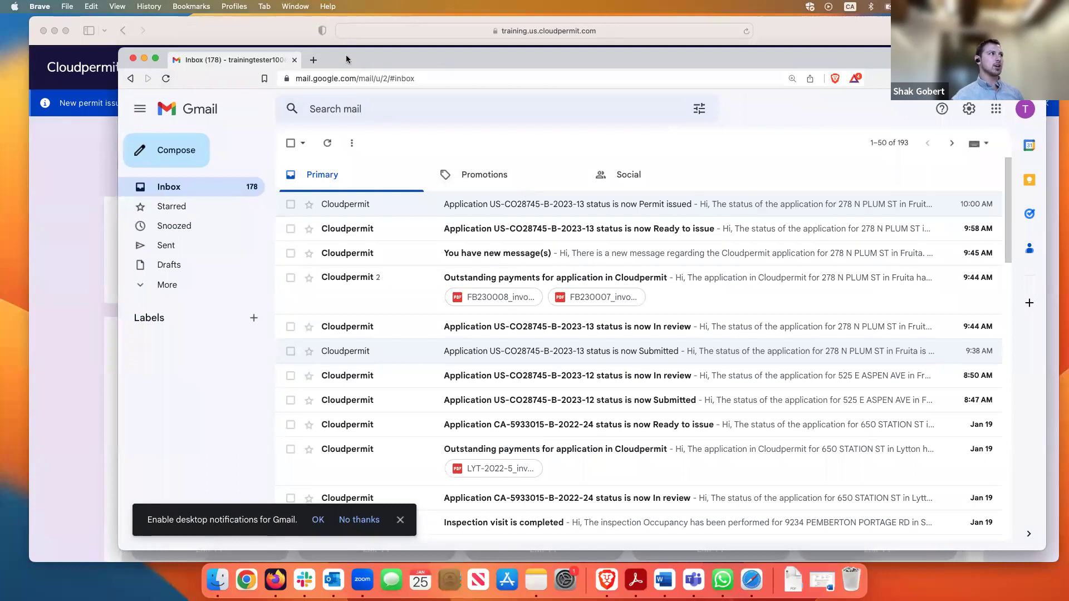
pyautogui.moveTo(122, 51); pyautogui.dragTo(480, 127)
pyautogui.press('super+h')
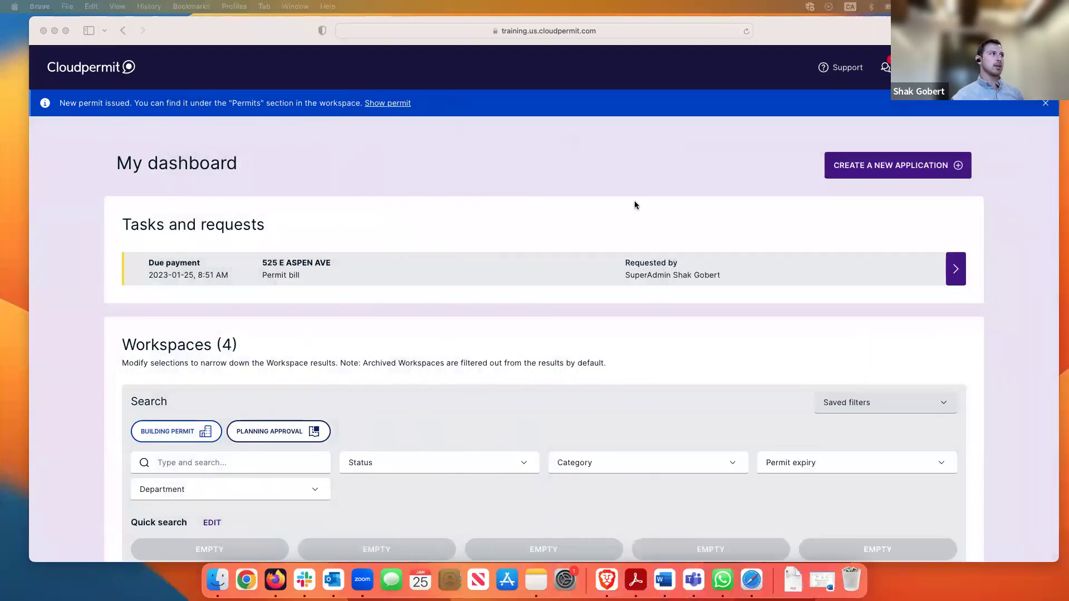
pyautogui.click(393, 104)
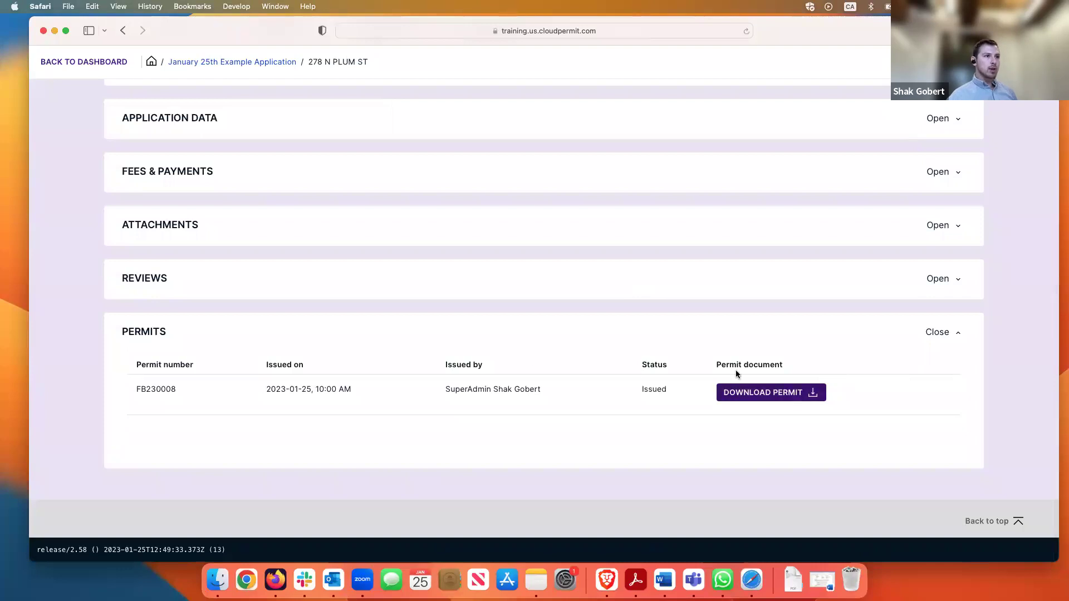
pyautogui.scroll(1, 580, 357)
pyautogui.scroll(10, 579, 357)
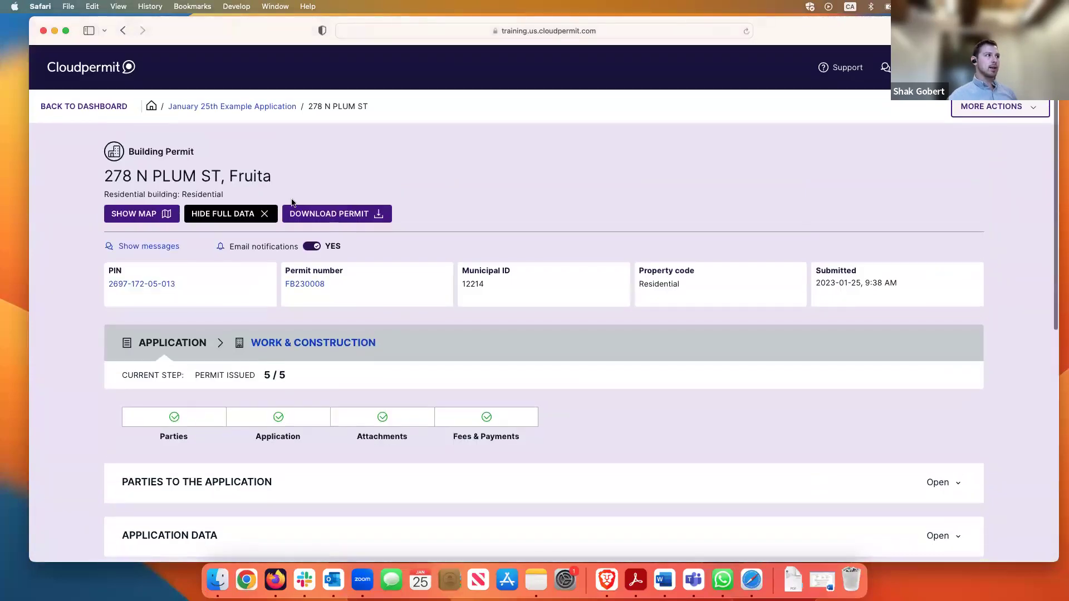
pyautogui.click(337, 217)
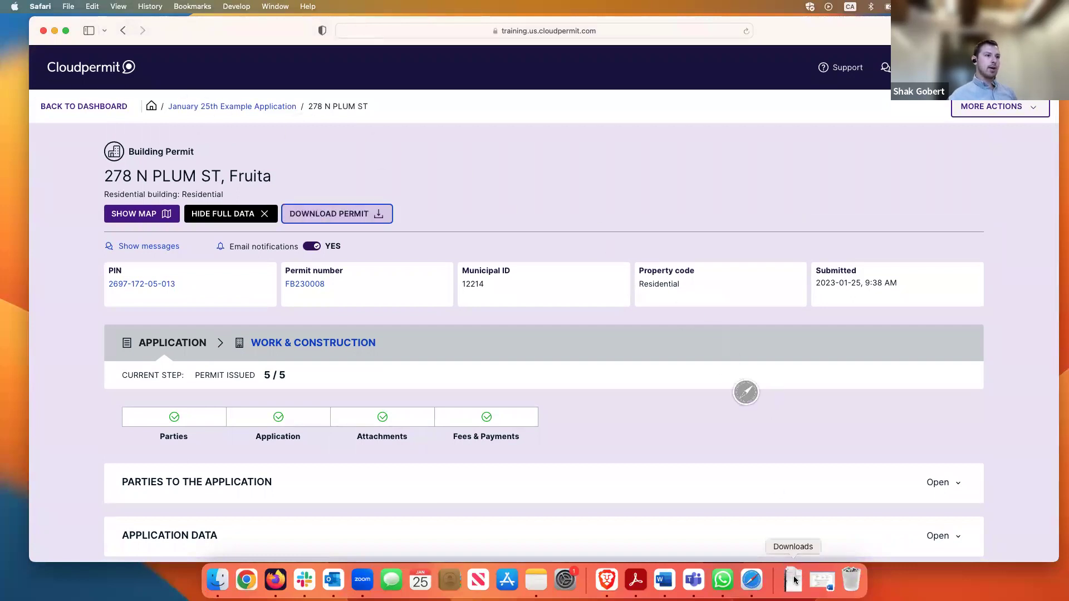
pyautogui.click(794, 568)
# Open FB230008_permit.pdf from Downloads and enlarge the Acrobat Reader window
pyautogui.click(794, 543)
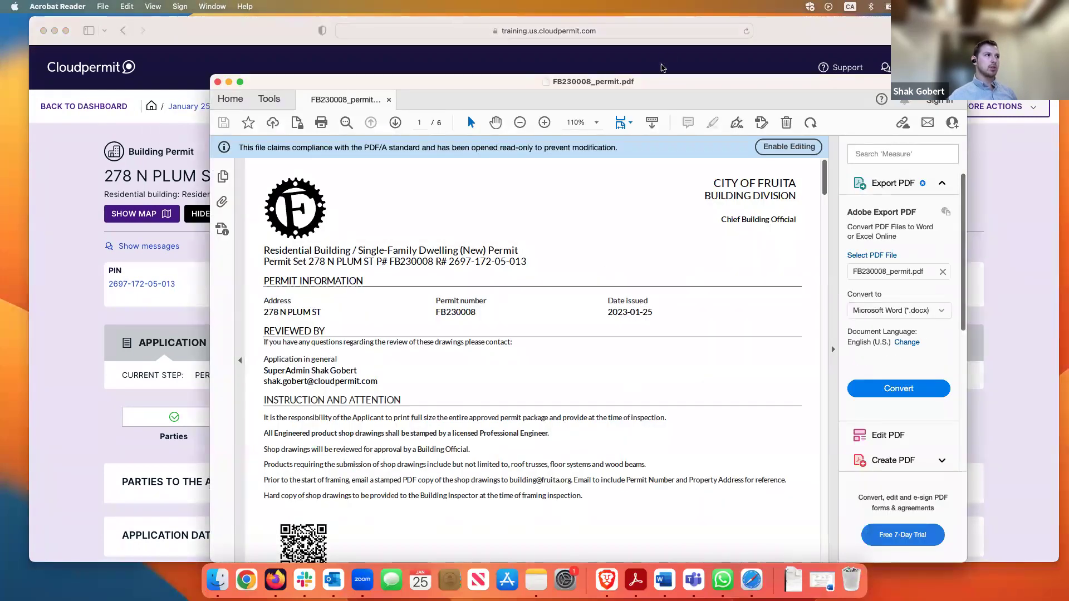
pyautogui.moveTo(662, 82); pyautogui.dragTo(610, 61)
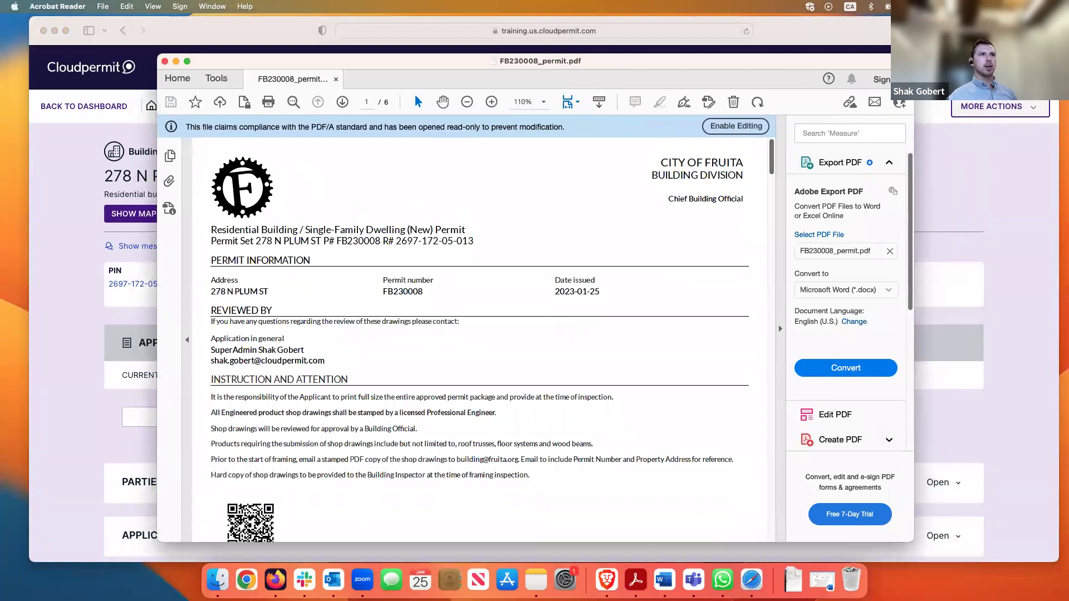
pyautogui.doubleClick(609, 61)
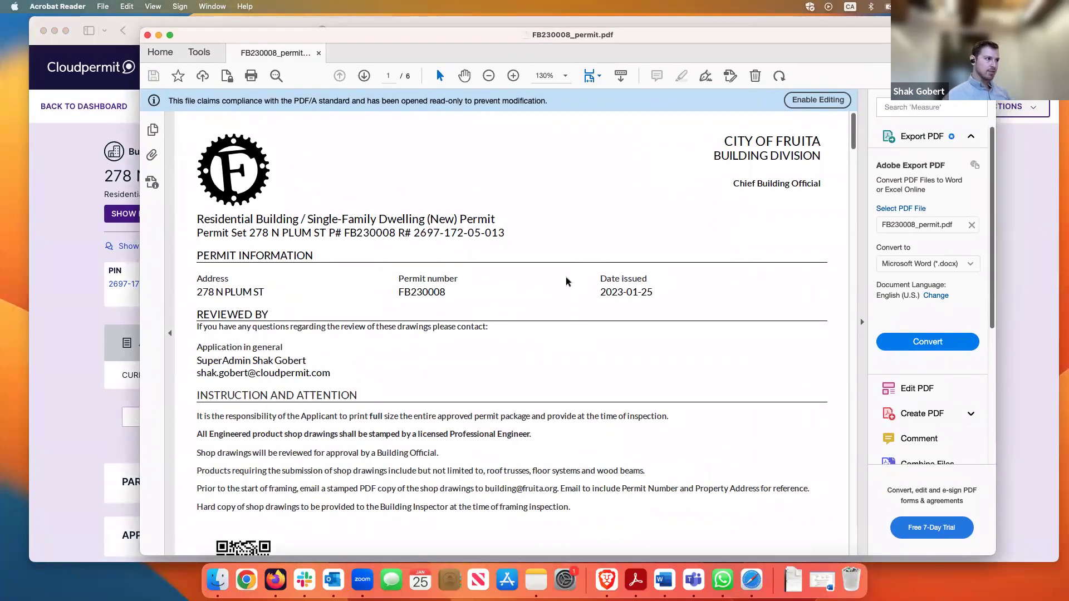
# Scroll through all six permit pages, from required inspections to the application data form
pyautogui.scroll(-2, 501, 301)
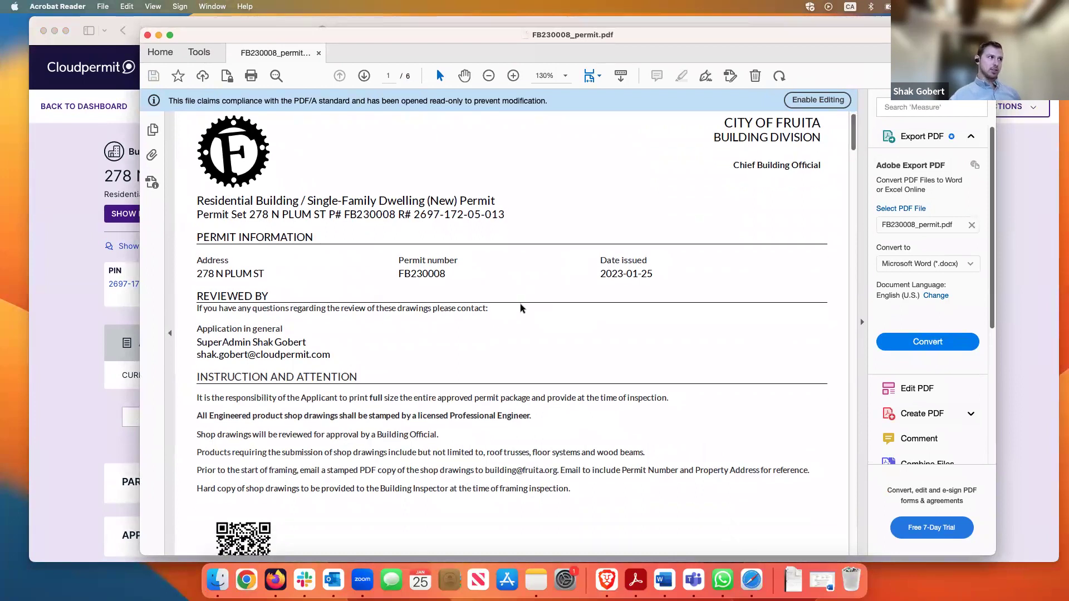
pyautogui.scroll(-6, 472, 457)
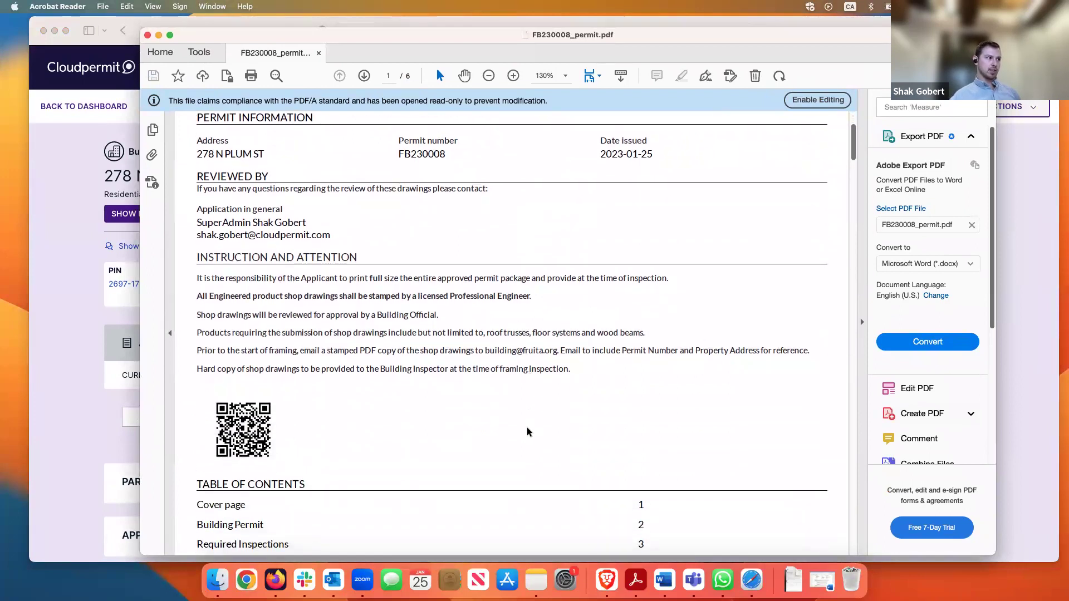
pyautogui.scroll(-18, 472, 458)
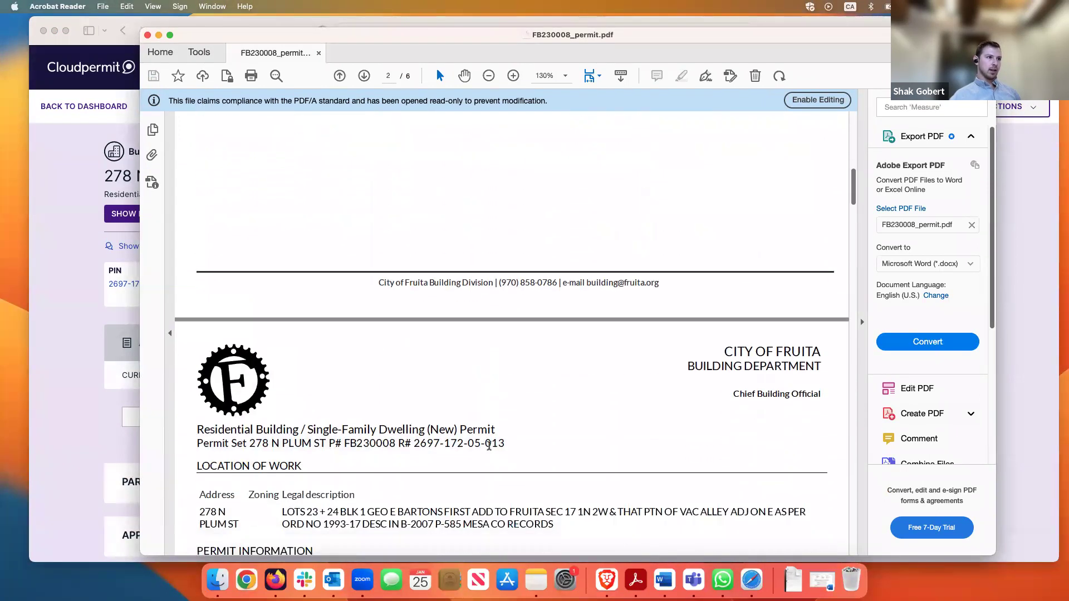
pyautogui.scroll(-2, 492, 449)
pyautogui.scroll(-3, 390, 390)
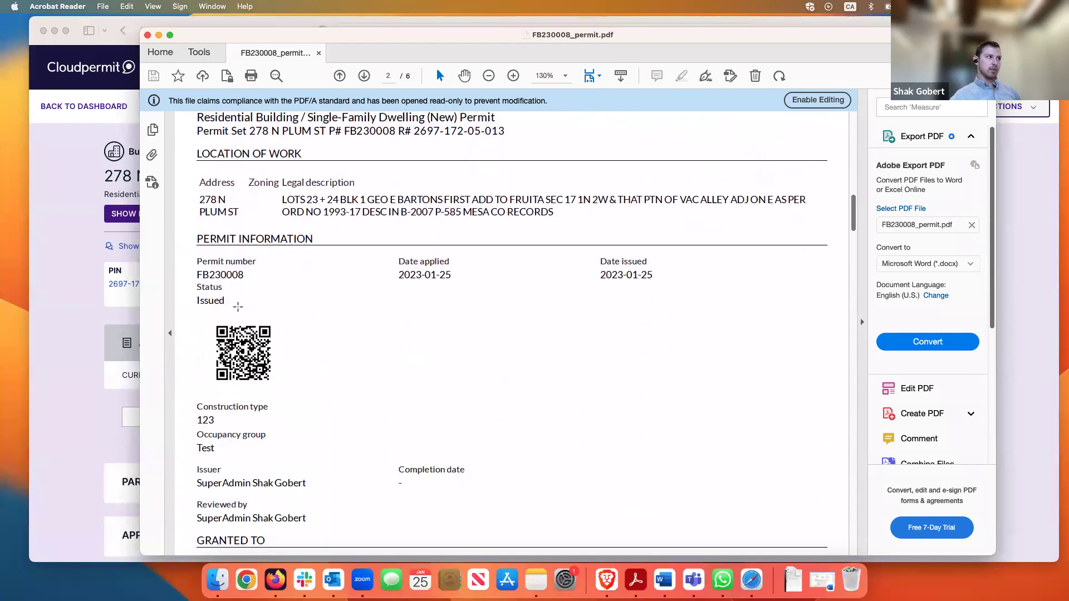
pyautogui.scroll(-10, 565, 382)
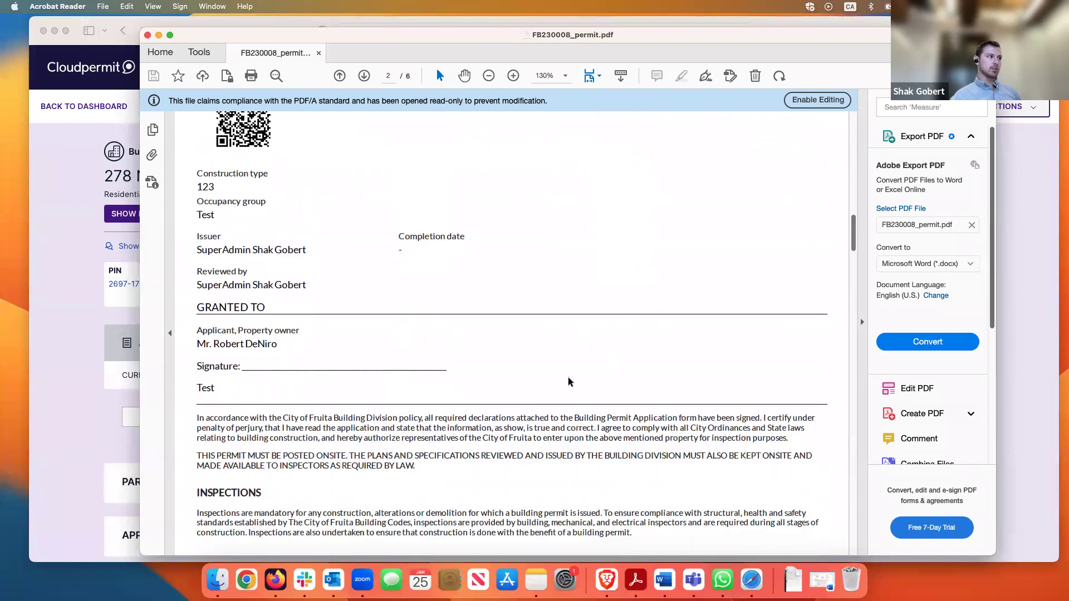
pyautogui.scroll(-13, 568, 382)
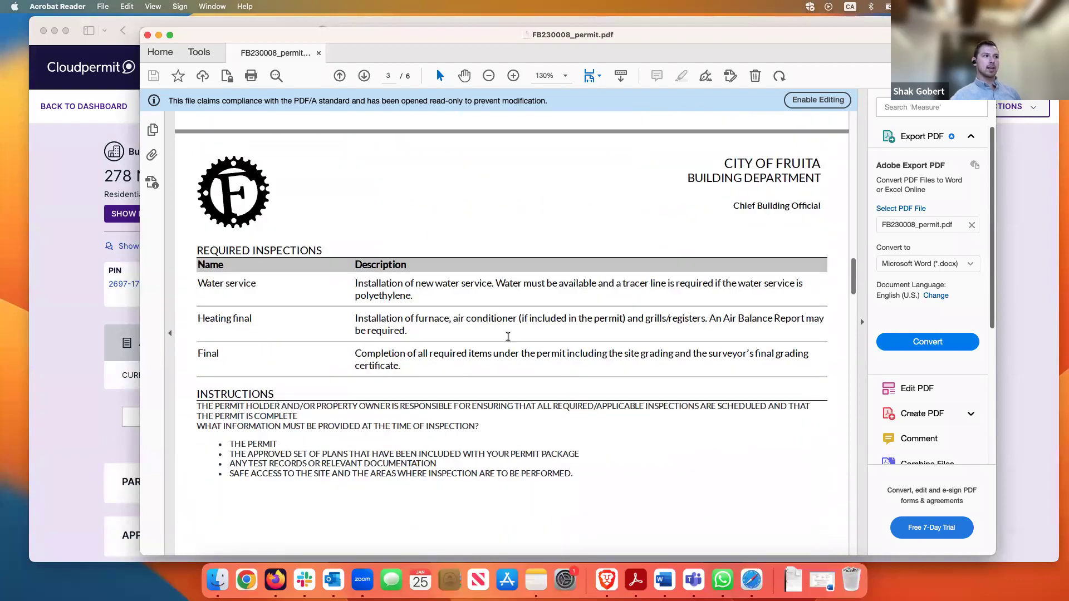
pyautogui.scroll(-15, 534, 394)
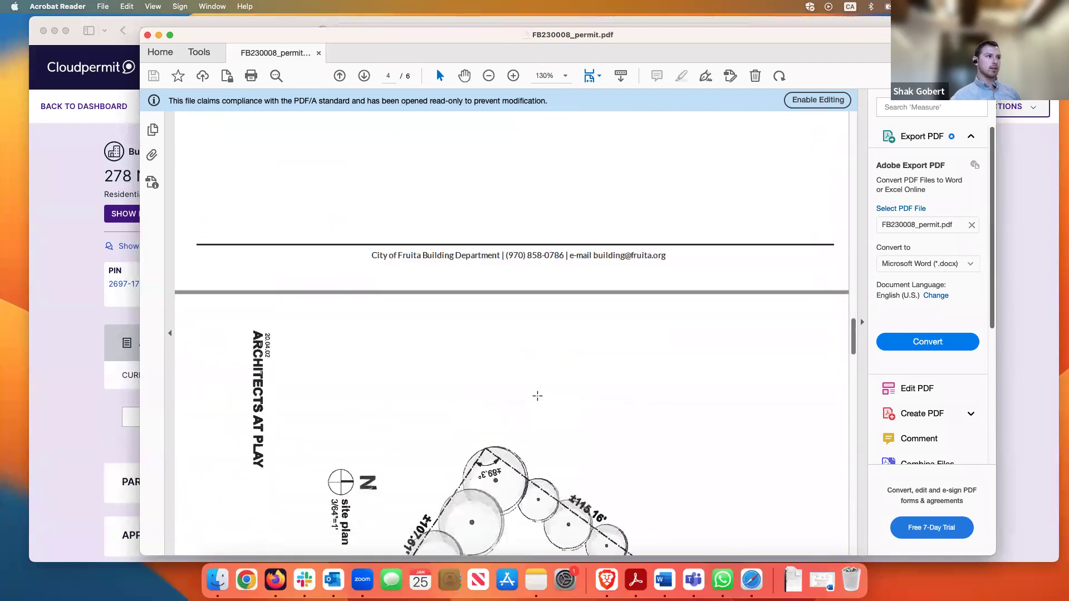
pyautogui.scroll(-20, 537, 396)
pyautogui.scroll(2, 538, 400)
pyautogui.scroll(-15, 550, 406)
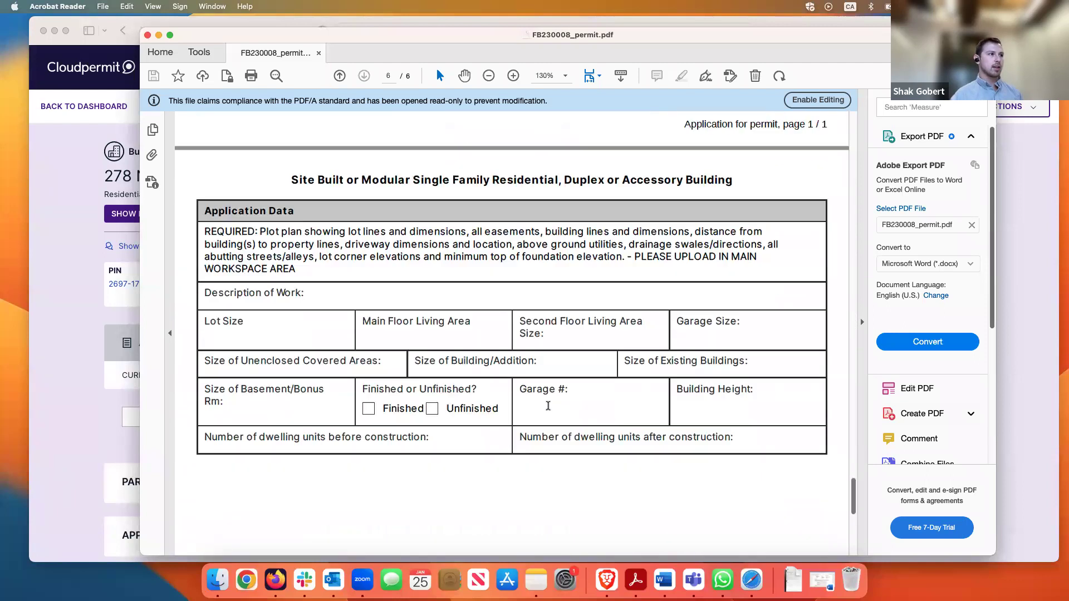
pyautogui.scroll(3, 550, 409)
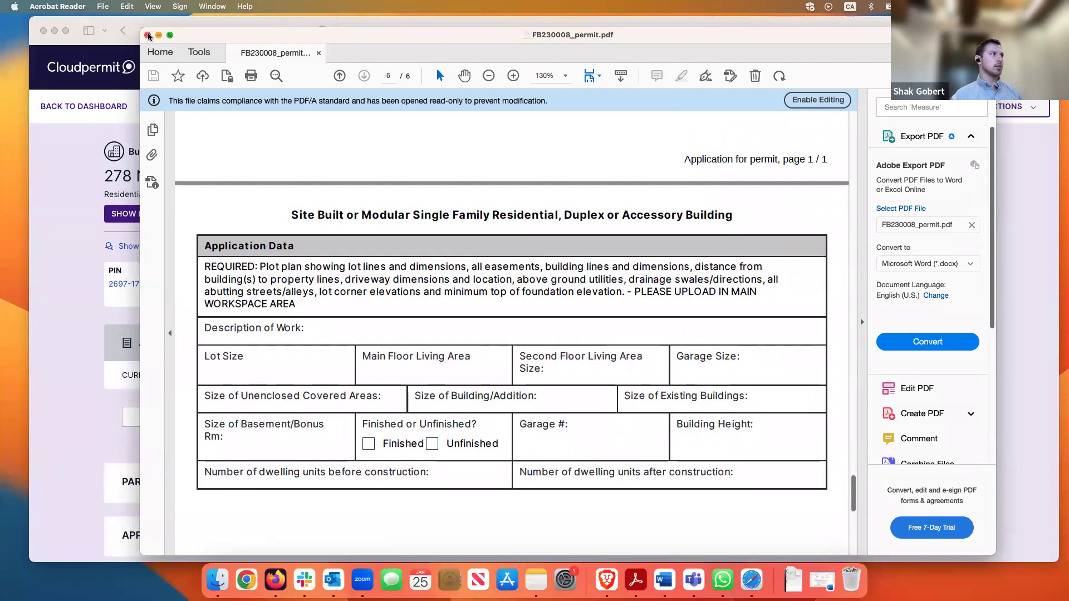
pyautogui.moveTo(147, 36); pyautogui.dragTo(209, 45)
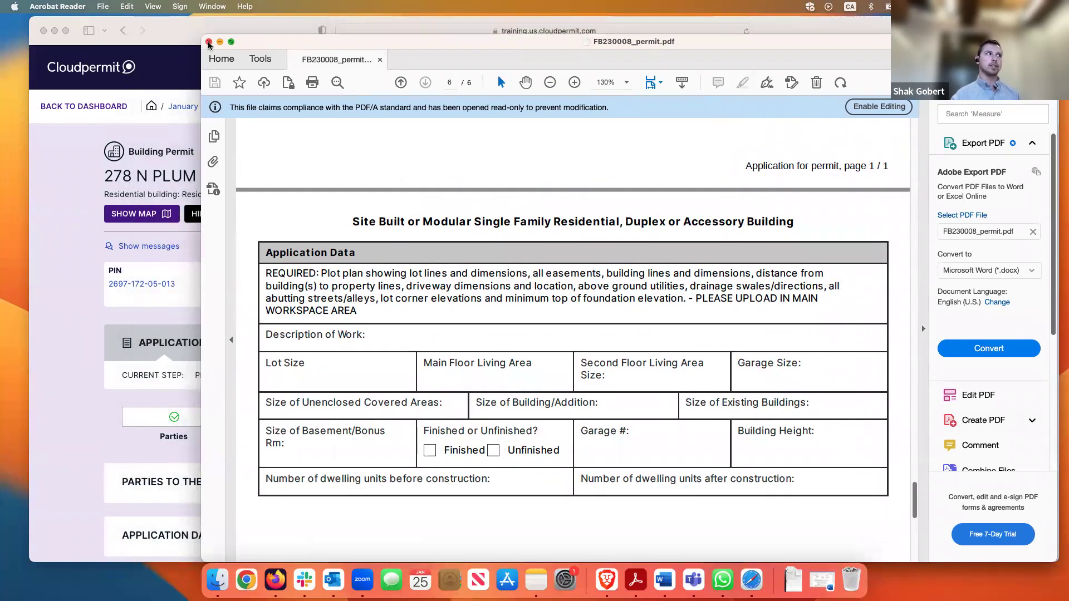
# Close the permit PDF and return to the Cloudpermit dashboard
pyautogui.click(209, 42)
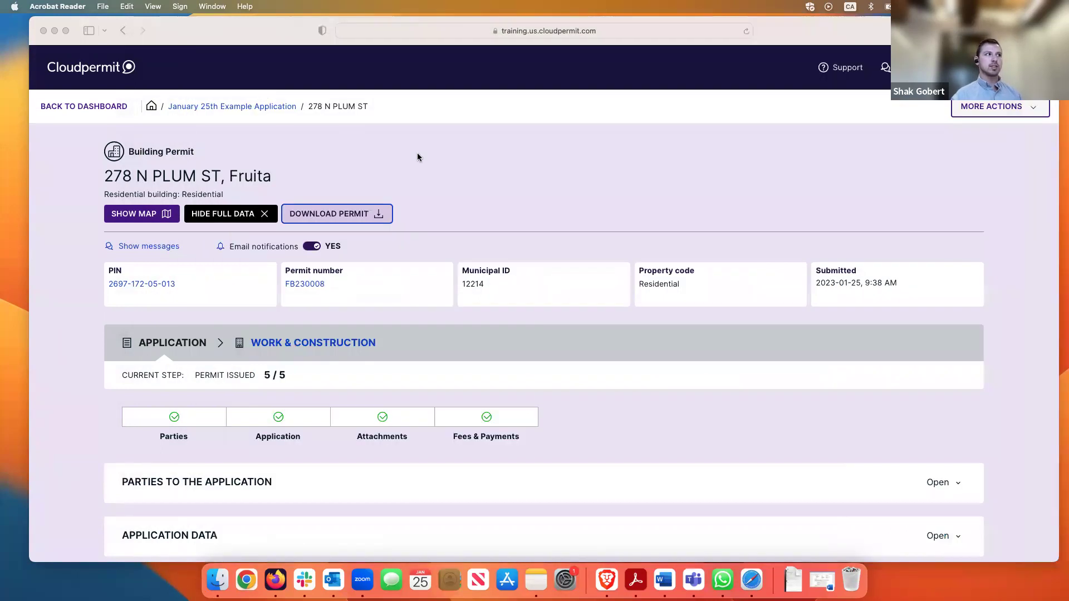
pyautogui.click(490, 178)
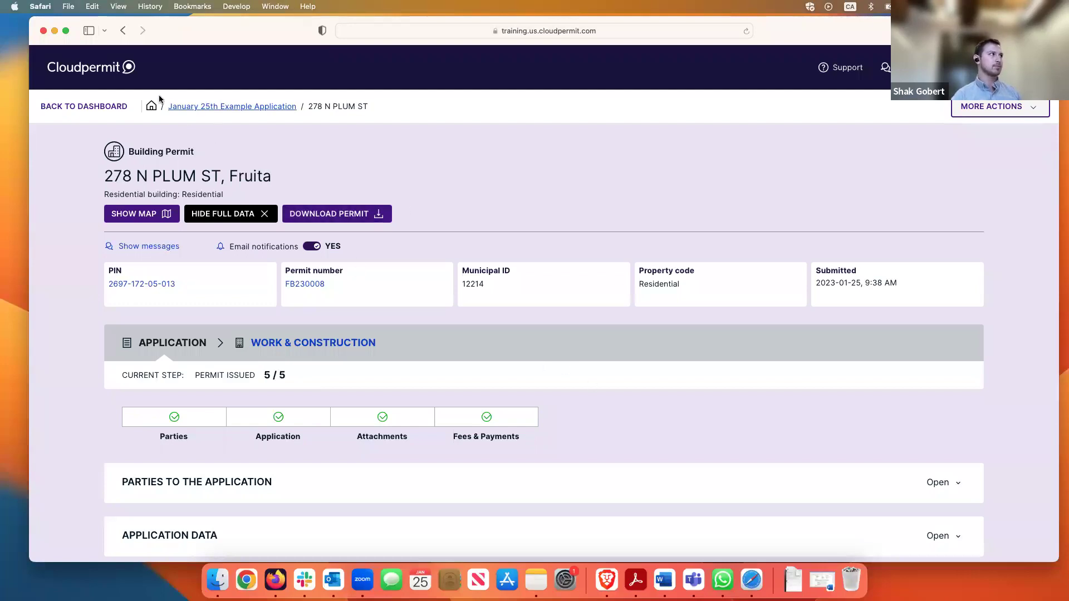
pyautogui.click(113, 76)
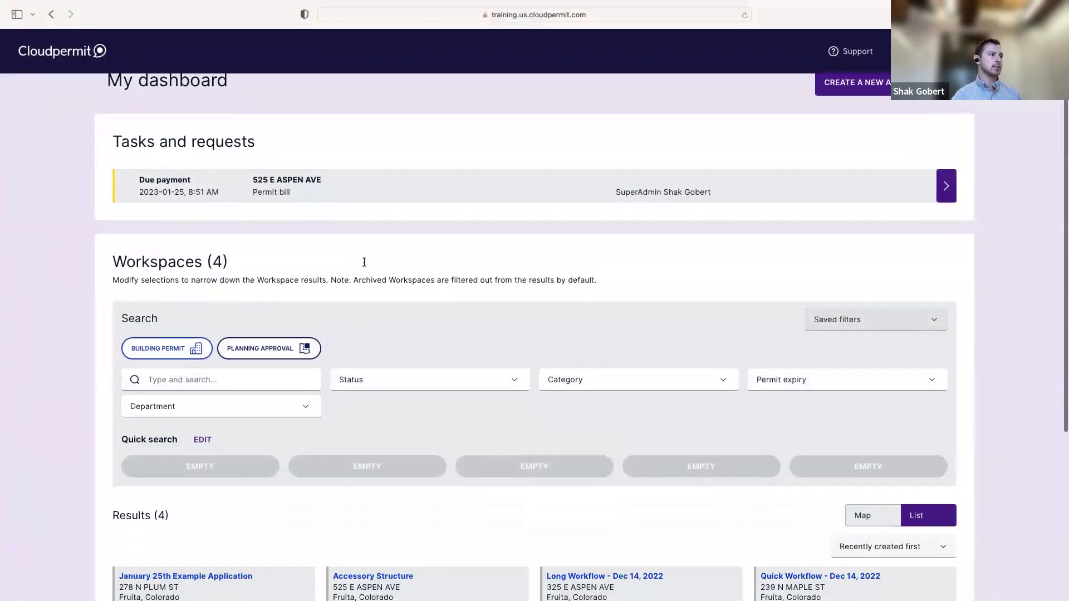
pyautogui.scroll(-5, 362, 267)
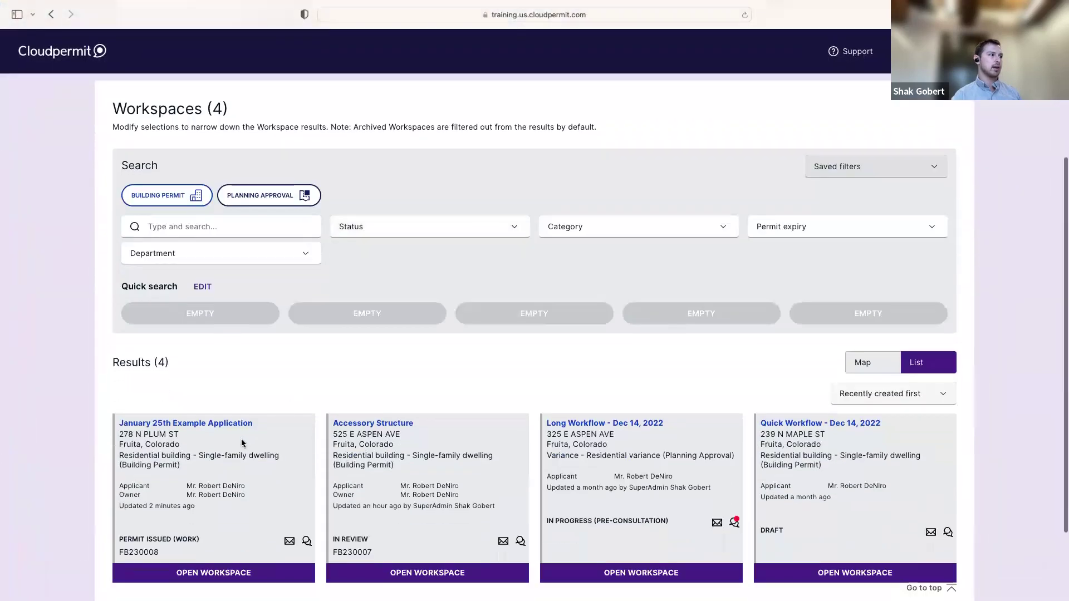
pyautogui.moveTo(203, 454); pyautogui.dragTo(112, 462)
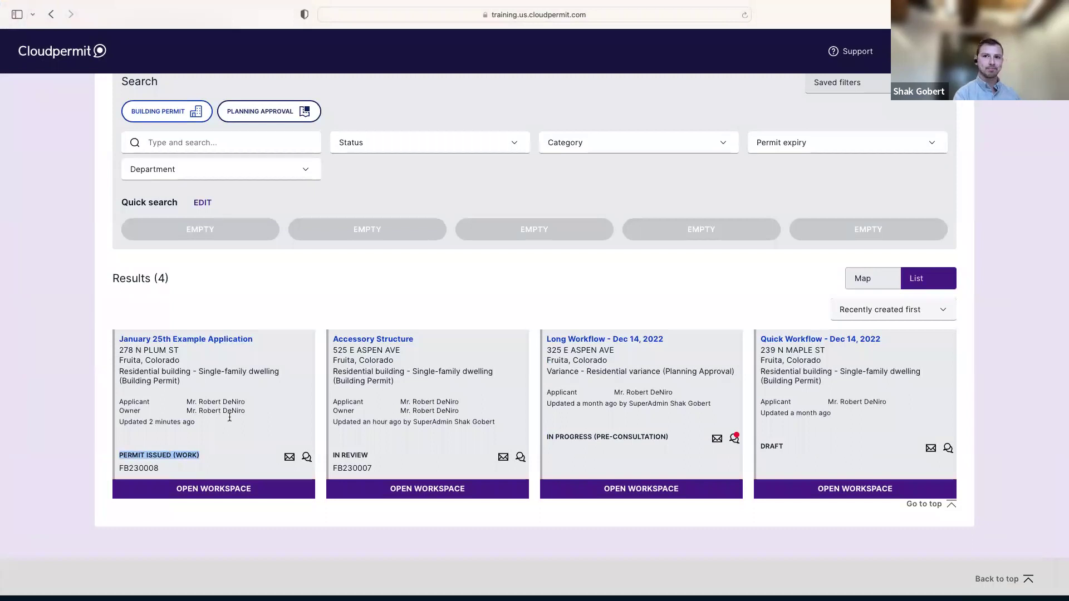
pyautogui.click(234, 382)
pyautogui.scroll(1, 243, 386)
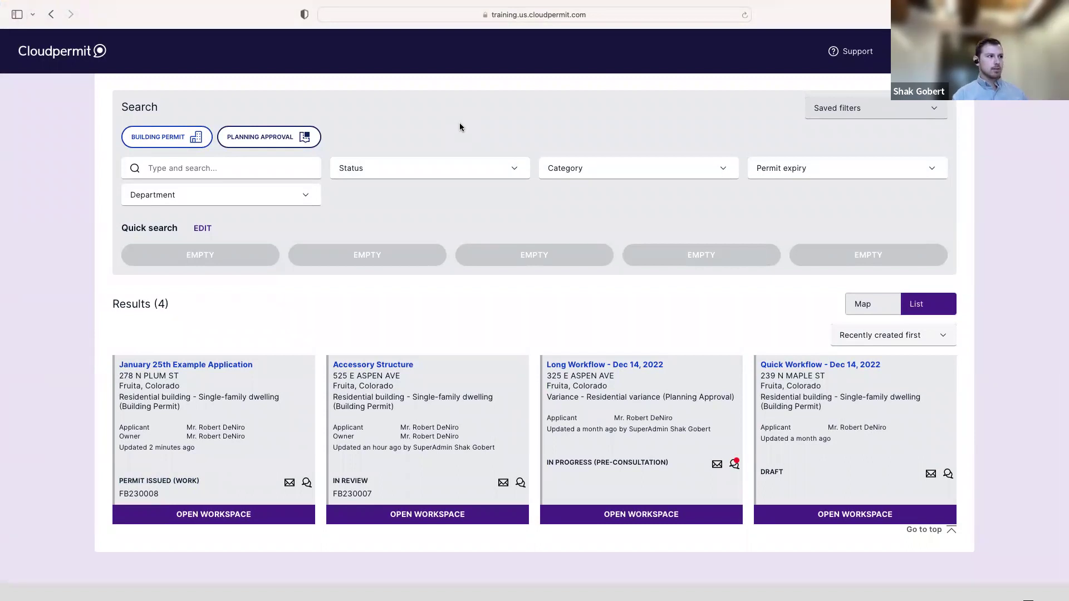
pyautogui.scroll(1, 460, 126)
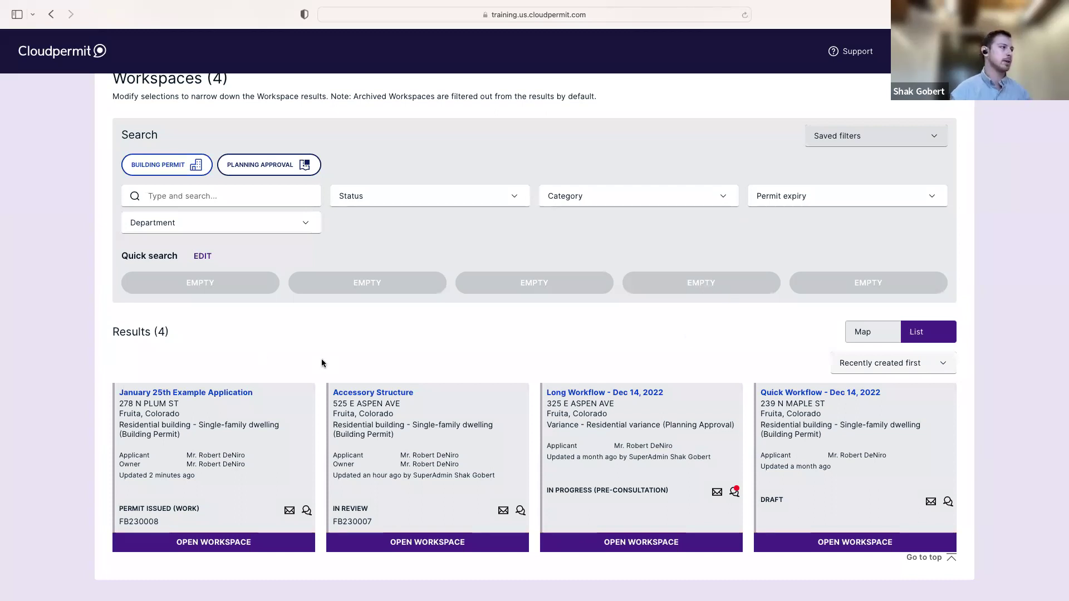
pyautogui.scroll(-1, 311, 362)
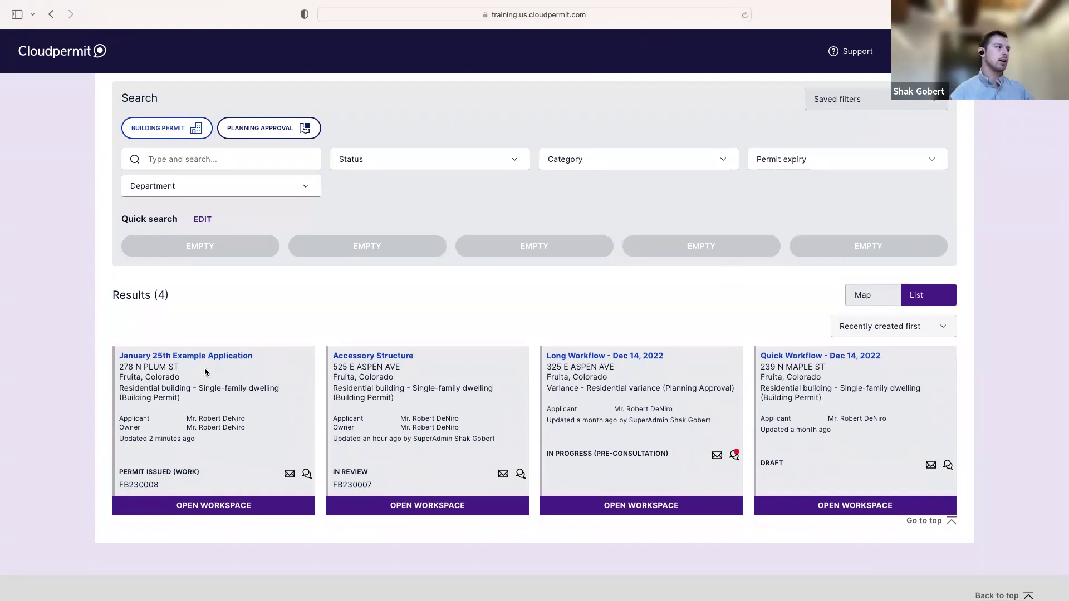
pyautogui.click(226, 508)
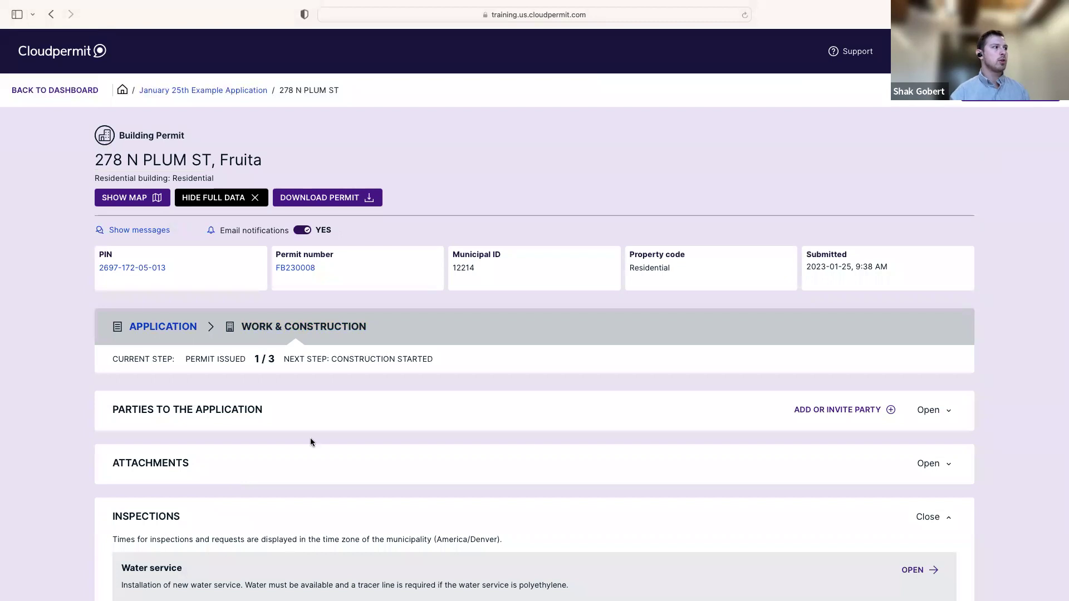
pyautogui.click(179, 329)
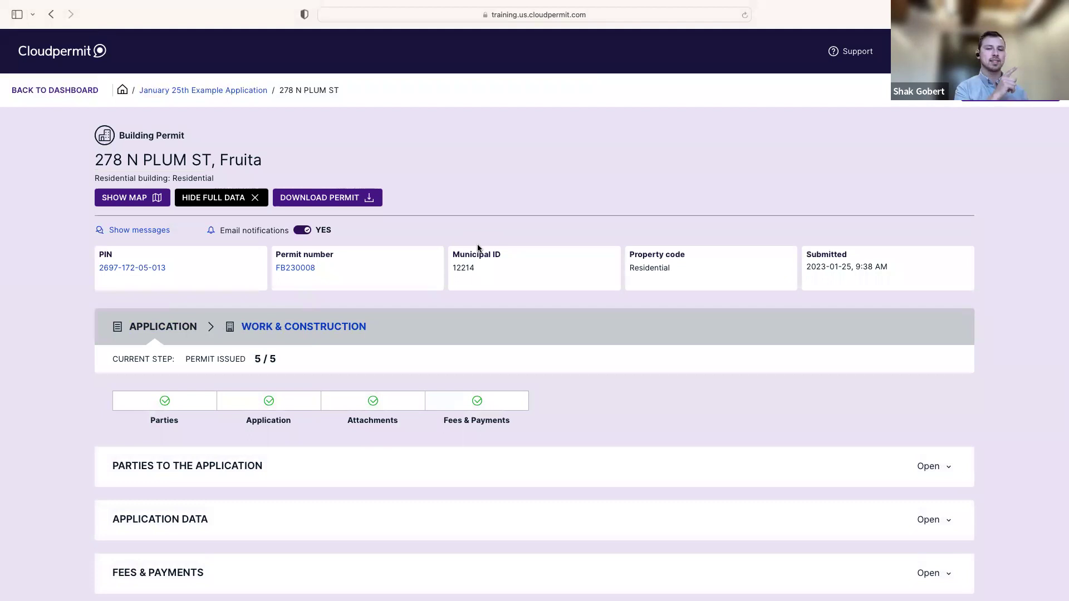
pyautogui.scroll(-1, 455, 278)
pyautogui.scroll(1, 455, 278)
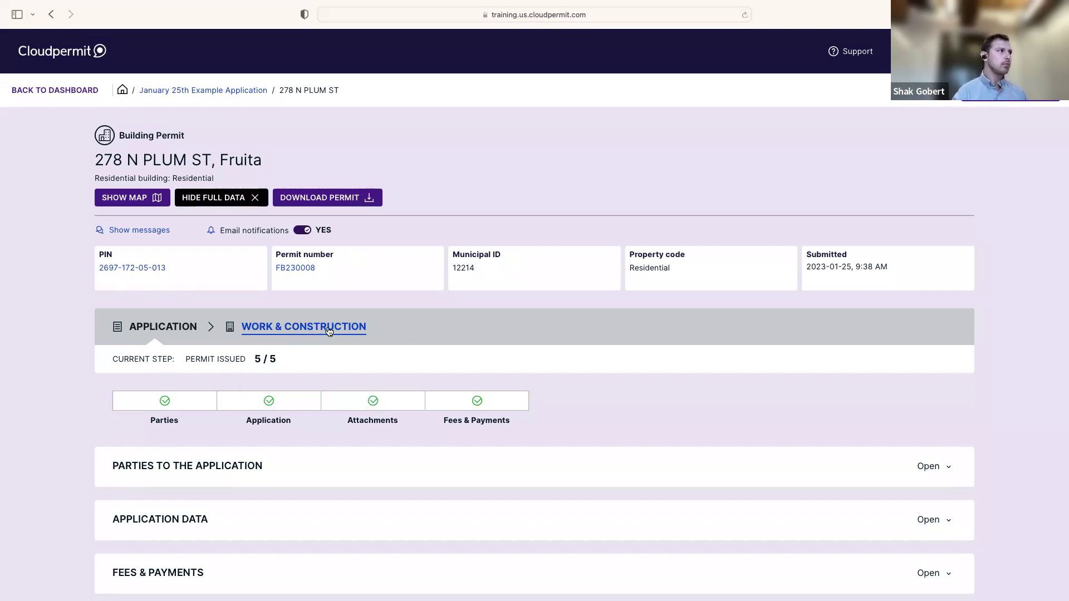
# Switch to the Work & Construction phase and expand Parties to the Application
pyautogui.click(328, 330)
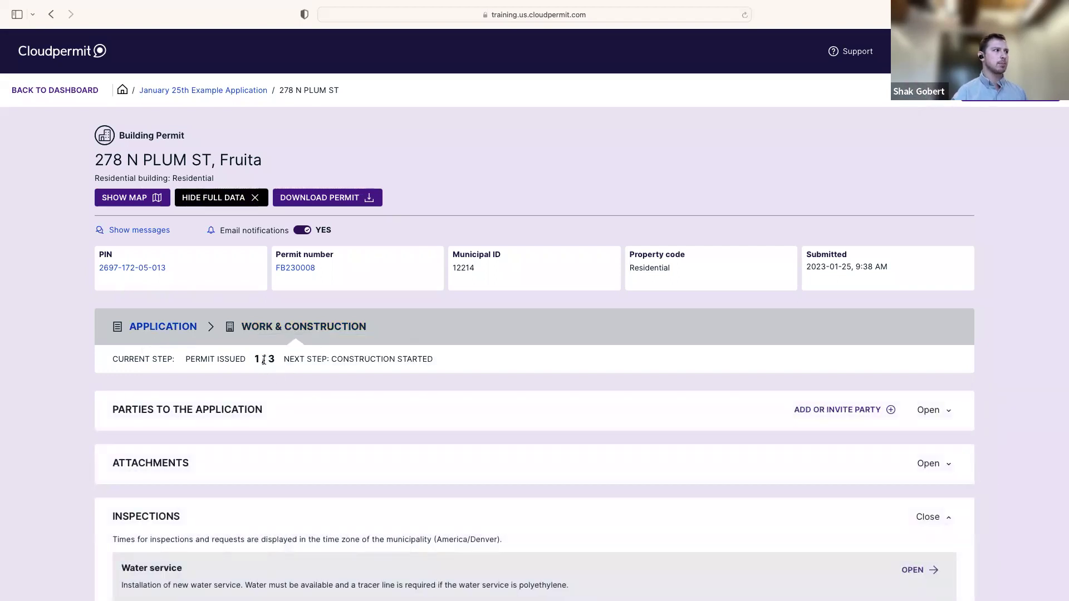
pyautogui.scroll(-1, 264, 361)
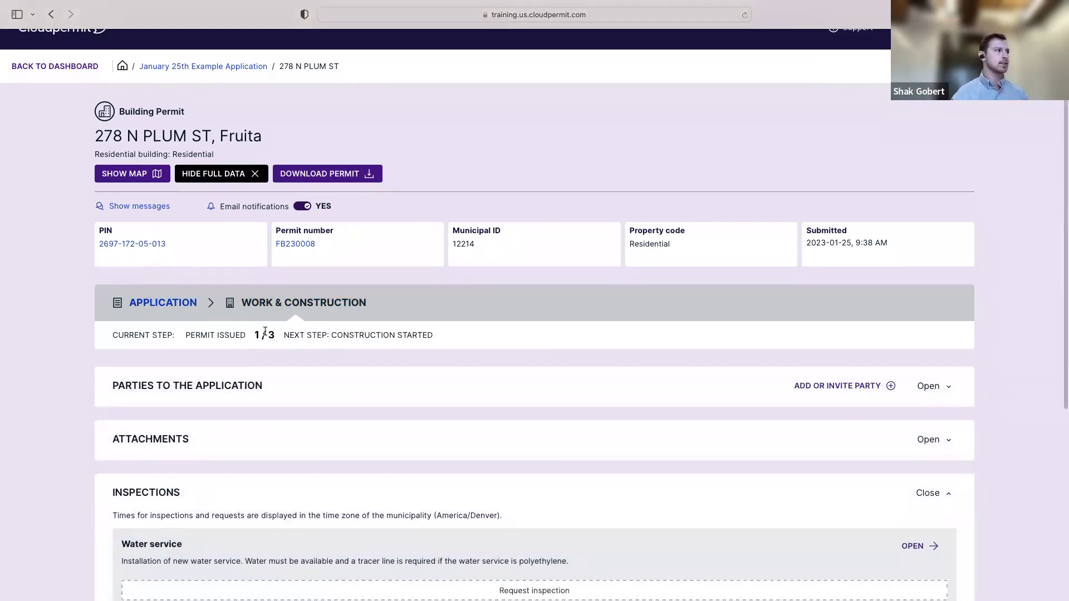
pyautogui.scroll(-2, 720, 298)
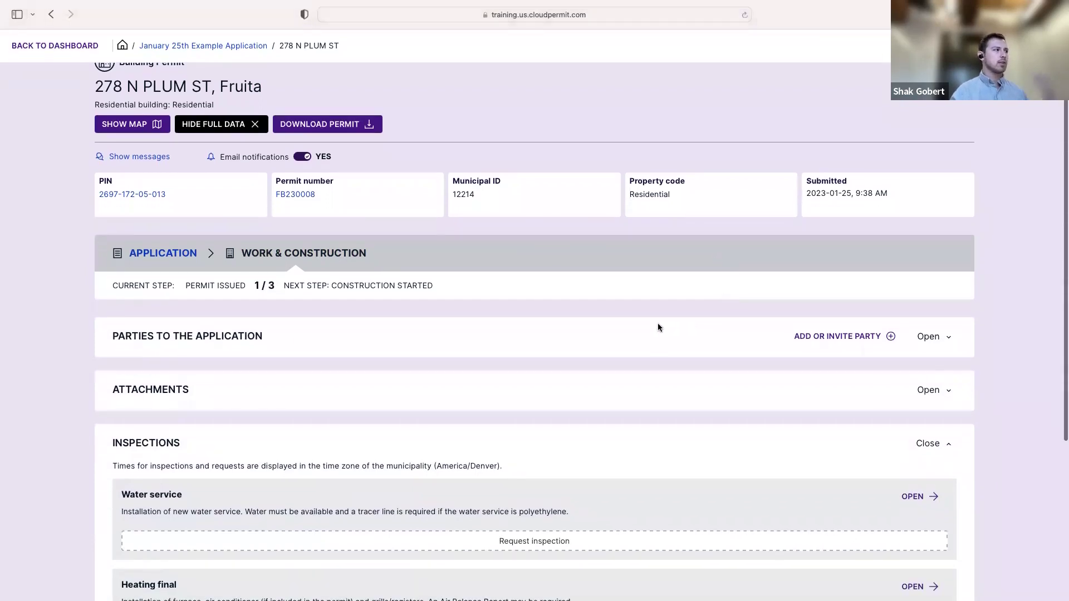
pyautogui.click(248, 339)
pyautogui.scroll(-2, 290, 337)
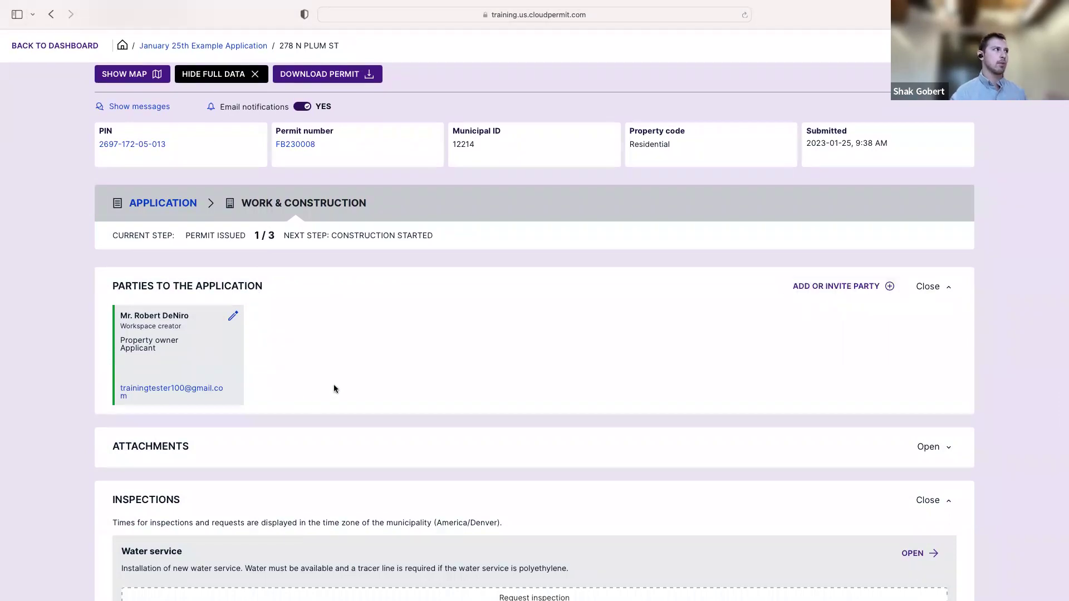
pyautogui.scroll(-1, 342, 389)
pyautogui.scroll(-3, 343, 390)
# Expand Attachments and scroll to Inspections: Water service, Heating final and Final
pyautogui.click(172, 352)
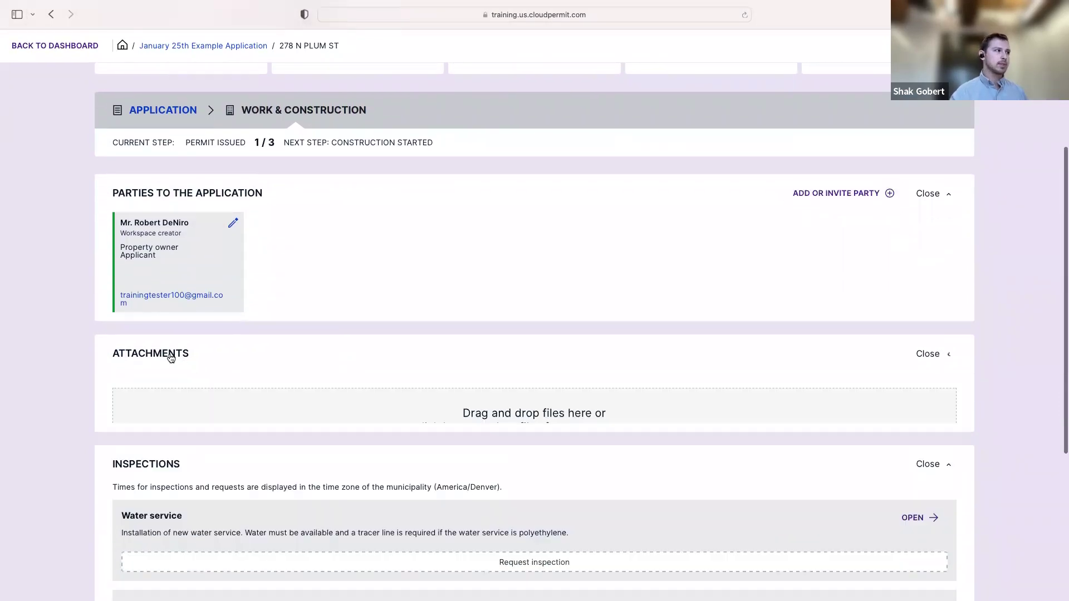
pyautogui.scroll(-1, 413, 356)
pyautogui.scroll(-1, 413, 357)
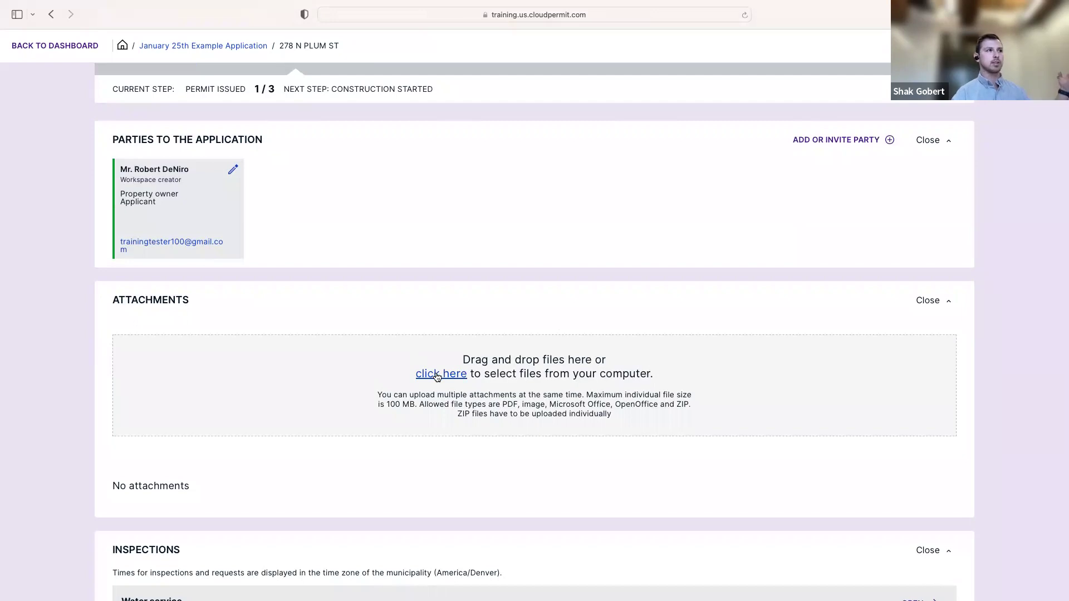
pyautogui.scroll(-3, 436, 377)
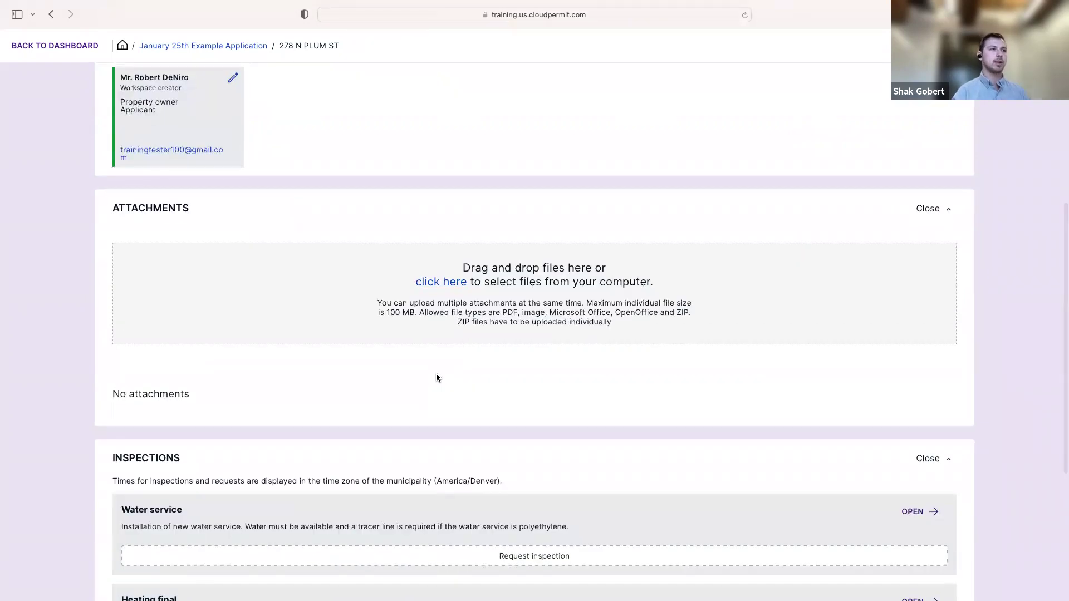
pyautogui.scroll(6, 425, 205)
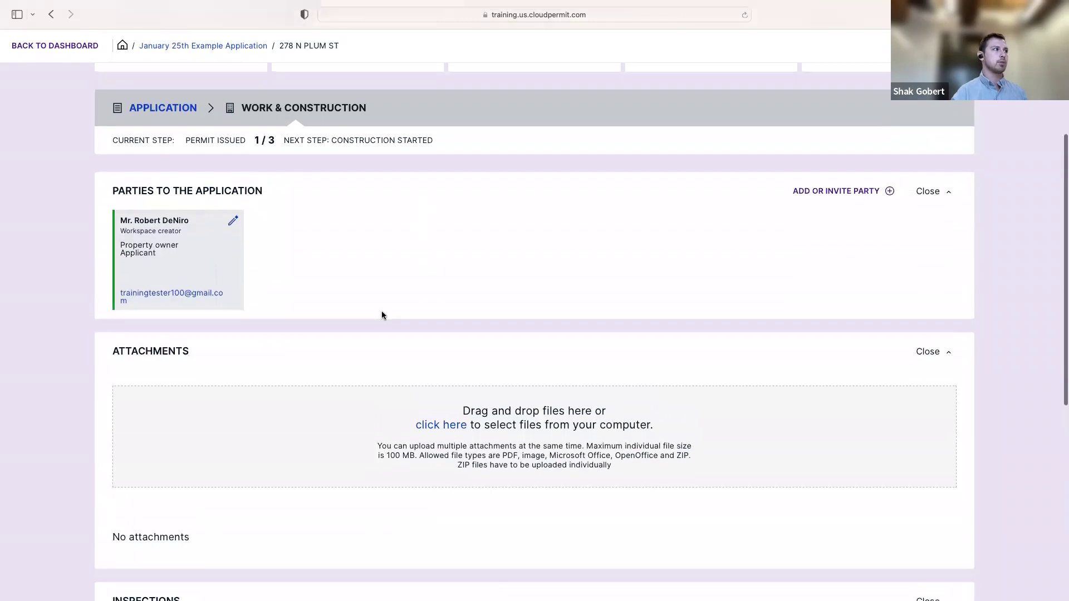
pyautogui.scroll(2, 359, 276)
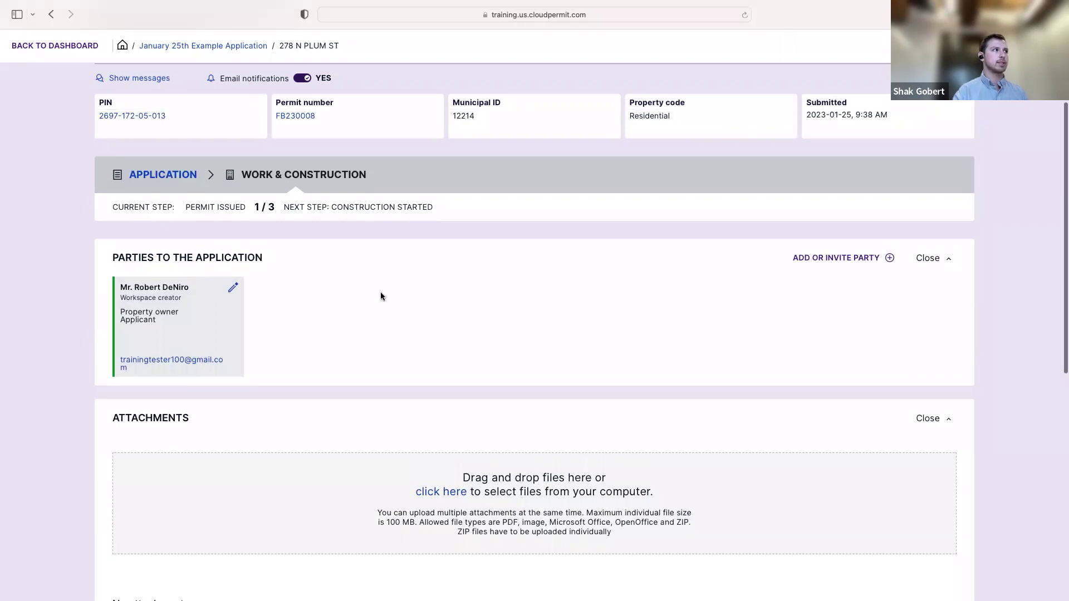
pyautogui.scroll(-4, 380, 297)
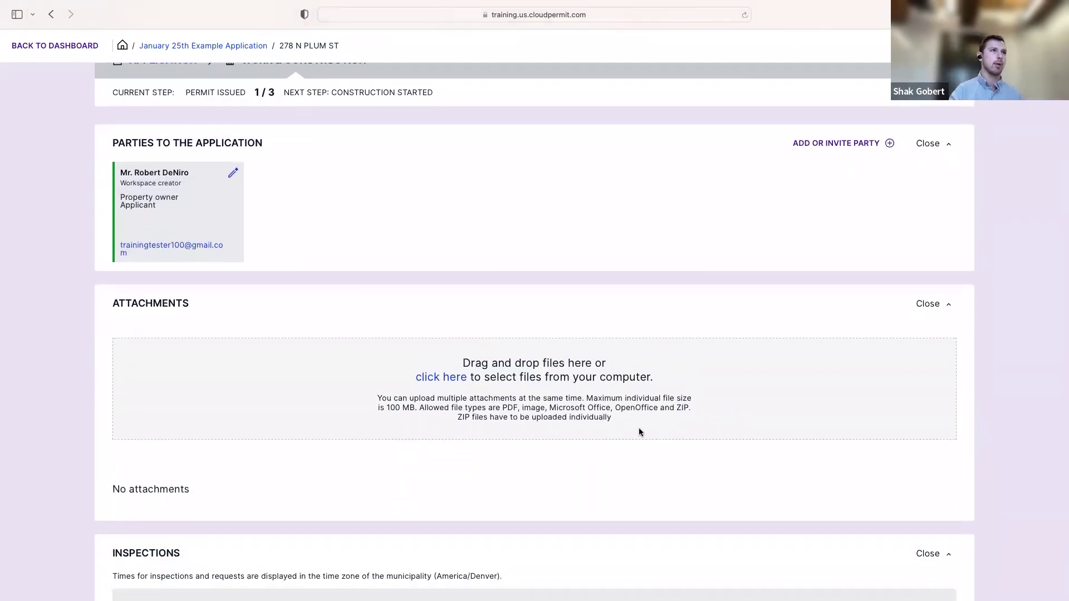
pyautogui.scroll(-10, 616, 303)
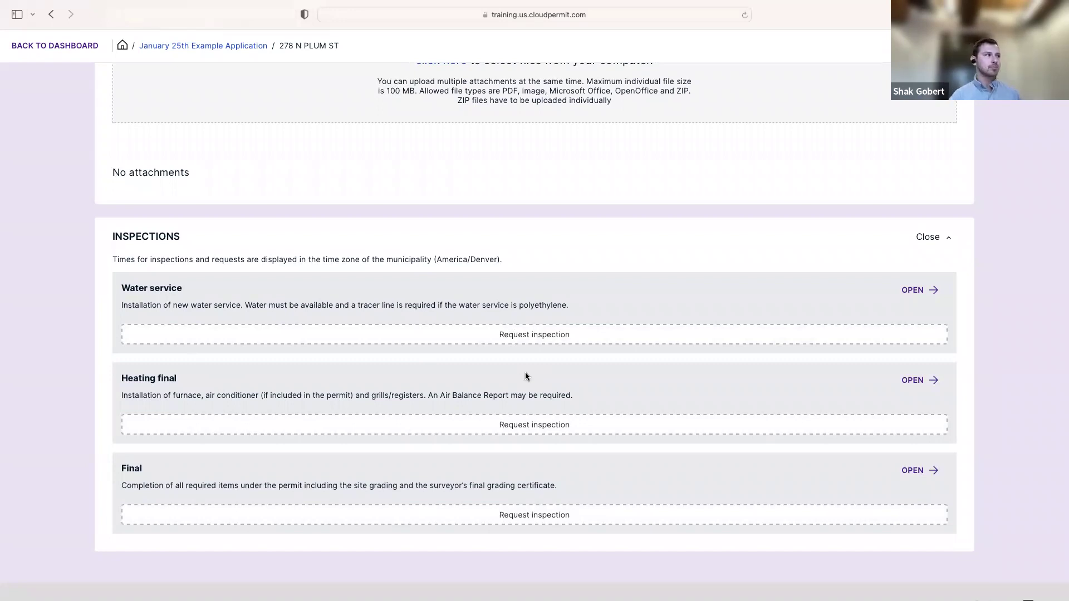
# Highlight the Water service description, then start a new Water service inspection request
pyautogui.scroll(1, 515, 382)
pyautogui.scroll(1, 516, 382)
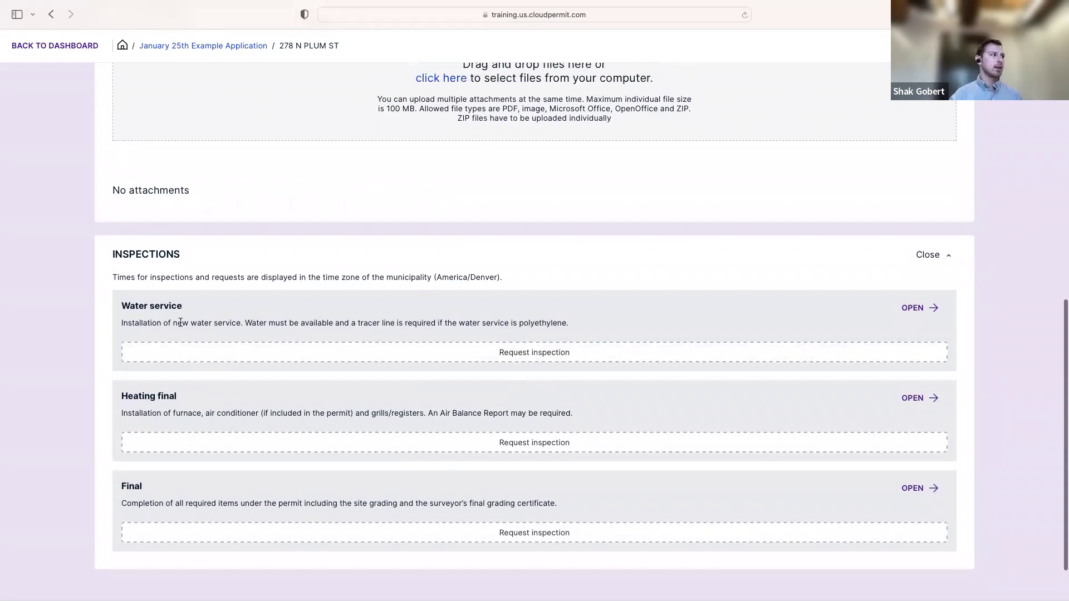
pyautogui.moveTo(119, 324); pyautogui.dragTo(595, 327)
pyautogui.click(574, 325)
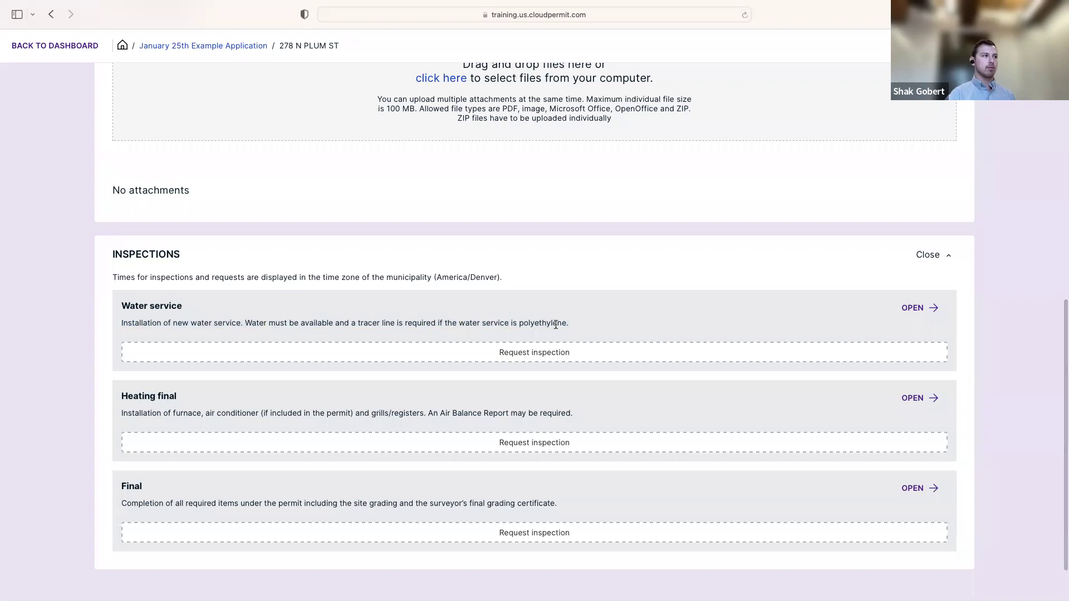
pyautogui.scroll(1, 559, 321)
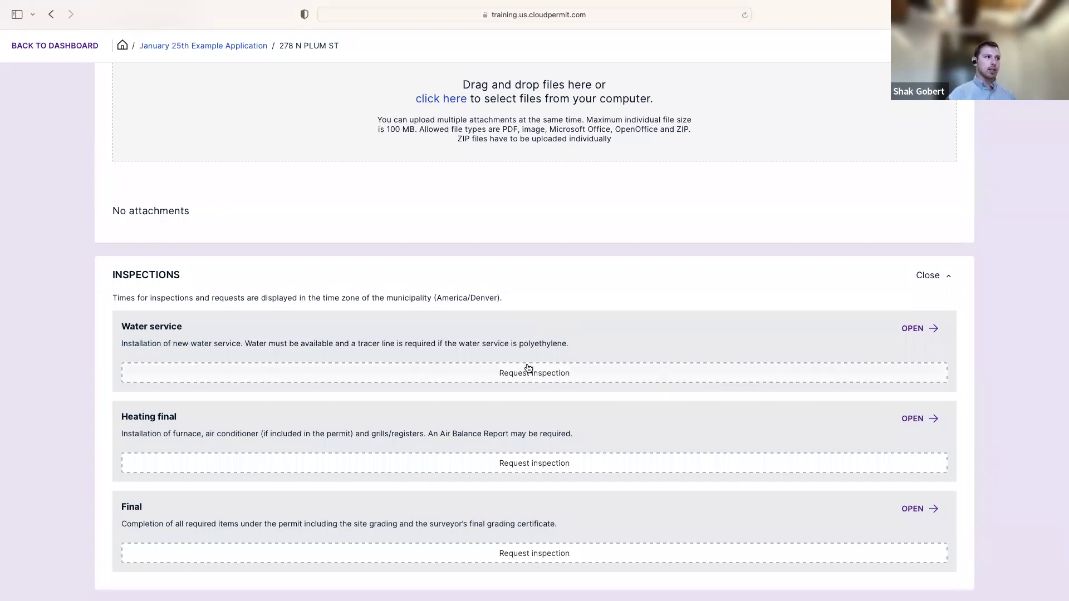
pyautogui.click(557, 378)
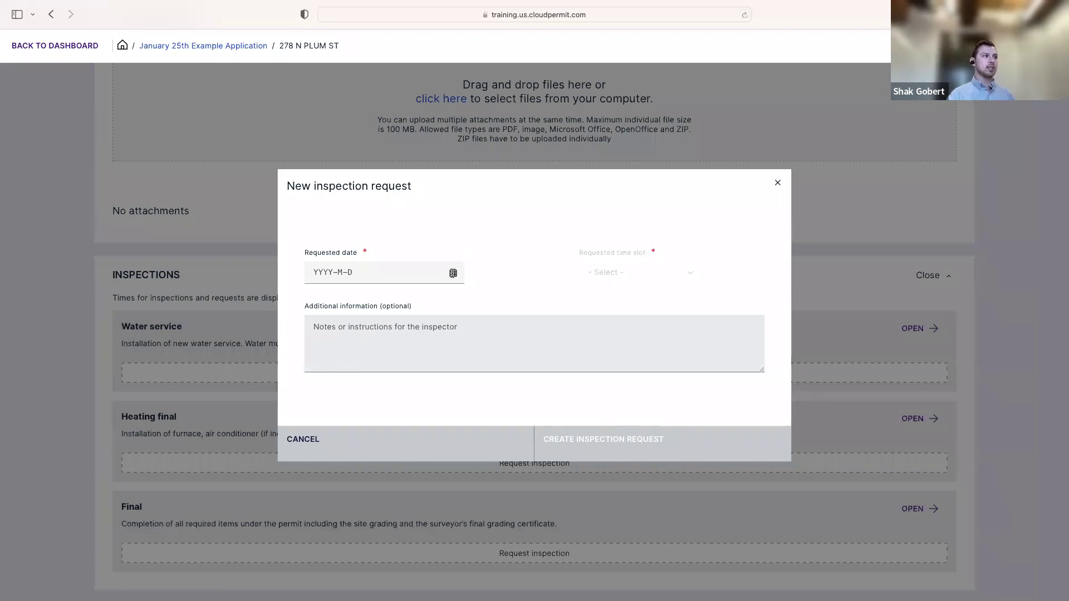
# Request Water service inspection for 2023-01-30, 12:00 PM – 4:00 PM, noting entry through the side driveway
pyautogui.click(452, 273)
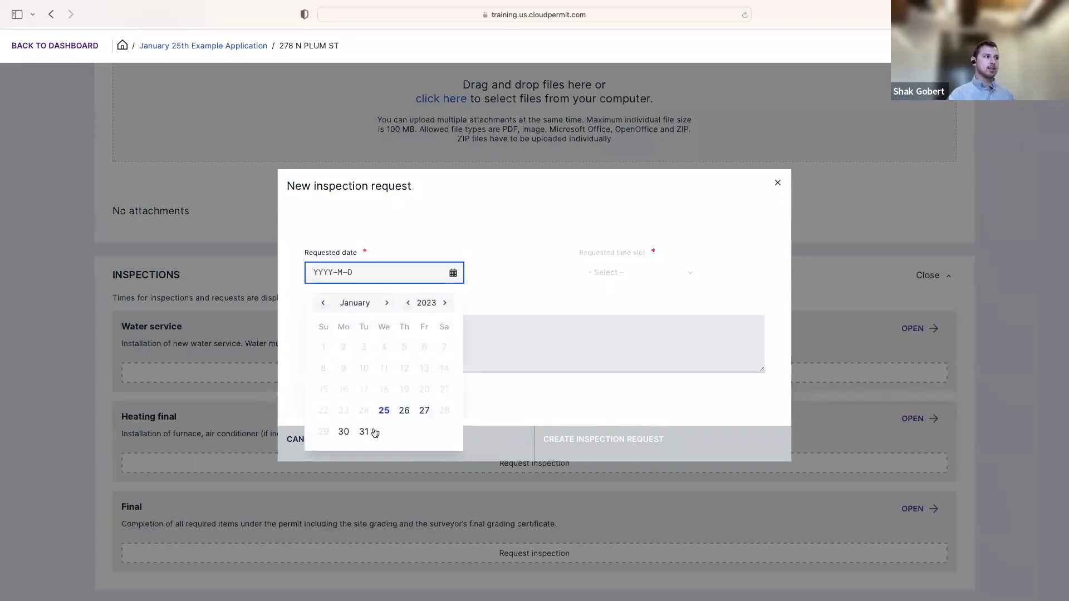
pyautogui.click(342, 433)
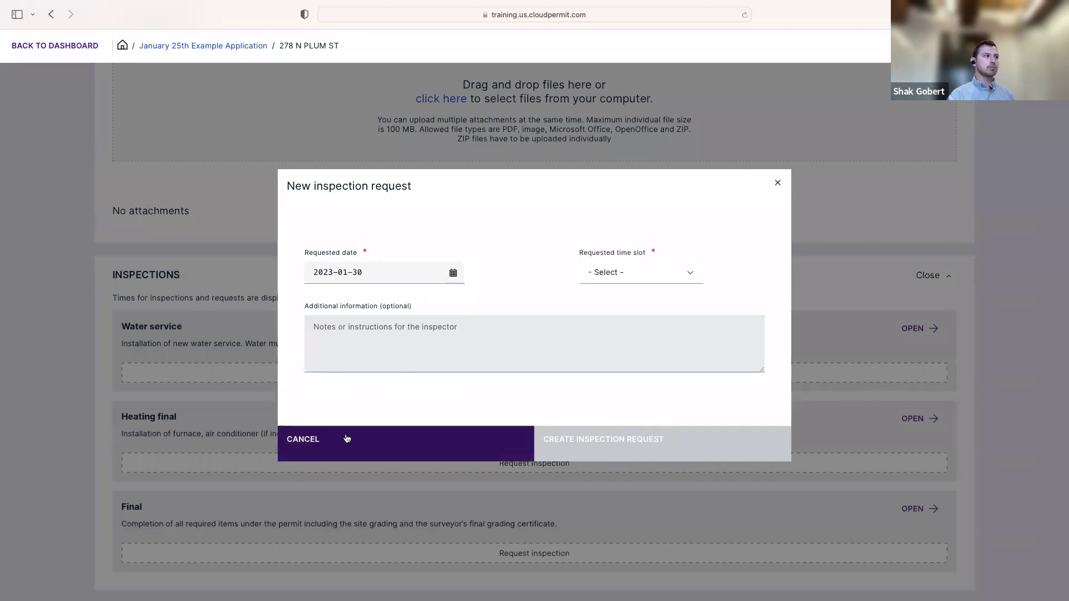
pyautogui.click(680, 274)
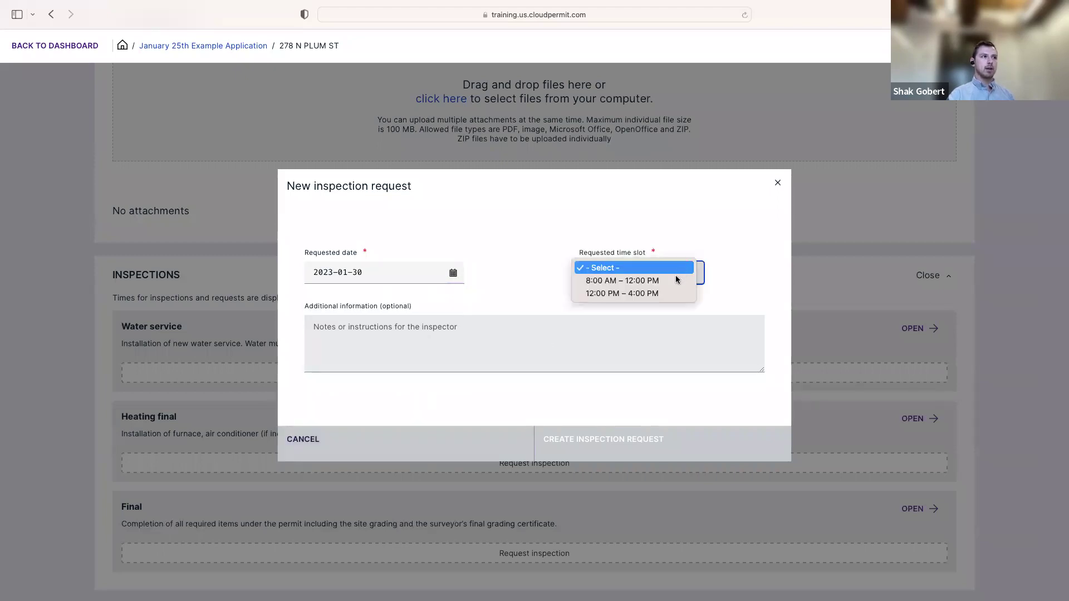
pyautogui.click(656, 294)
pyautogui.click(604, 325)
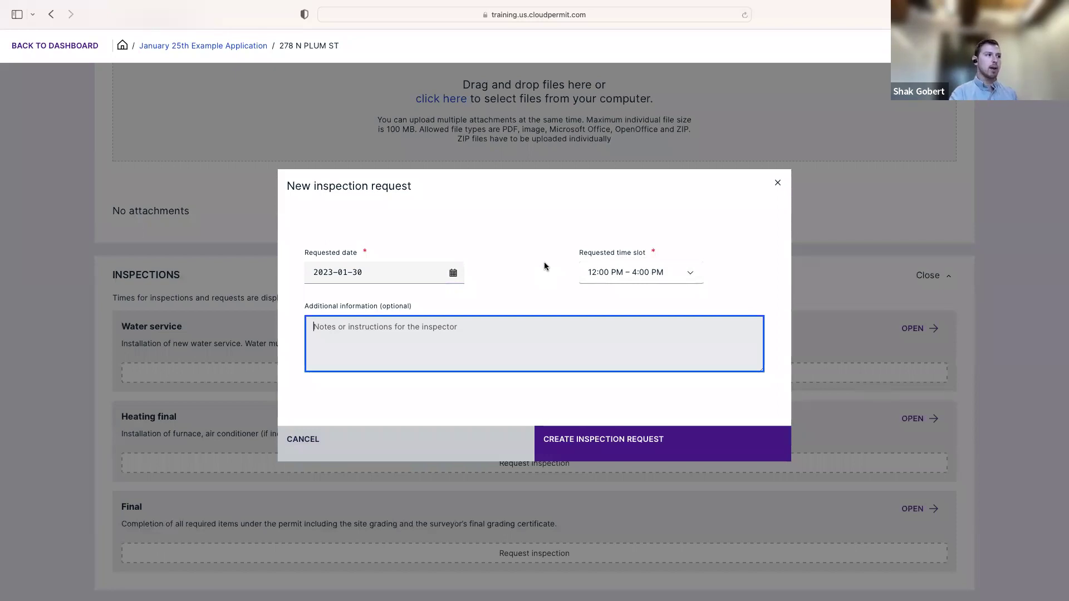
pyautogui.write('Please ')
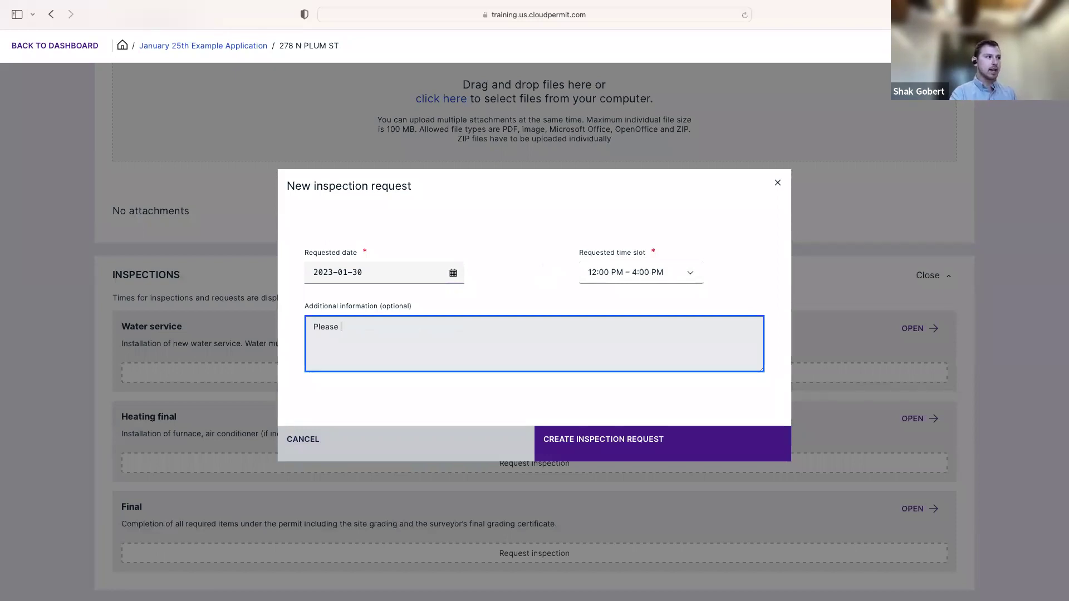
pyautogui.write('enter through the sid')
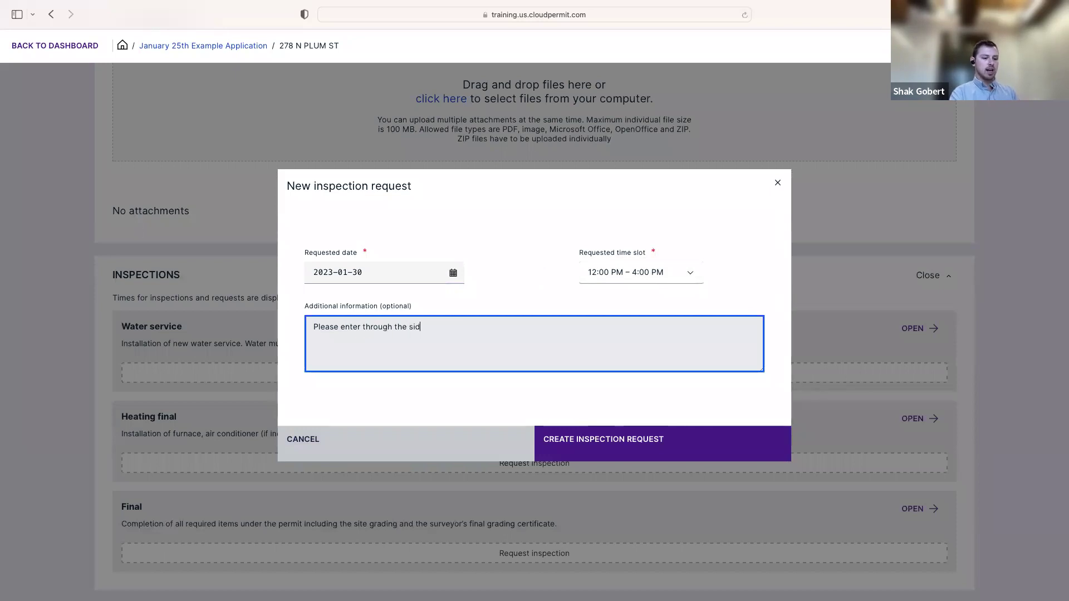
pyautogui.write('e driveway .....')
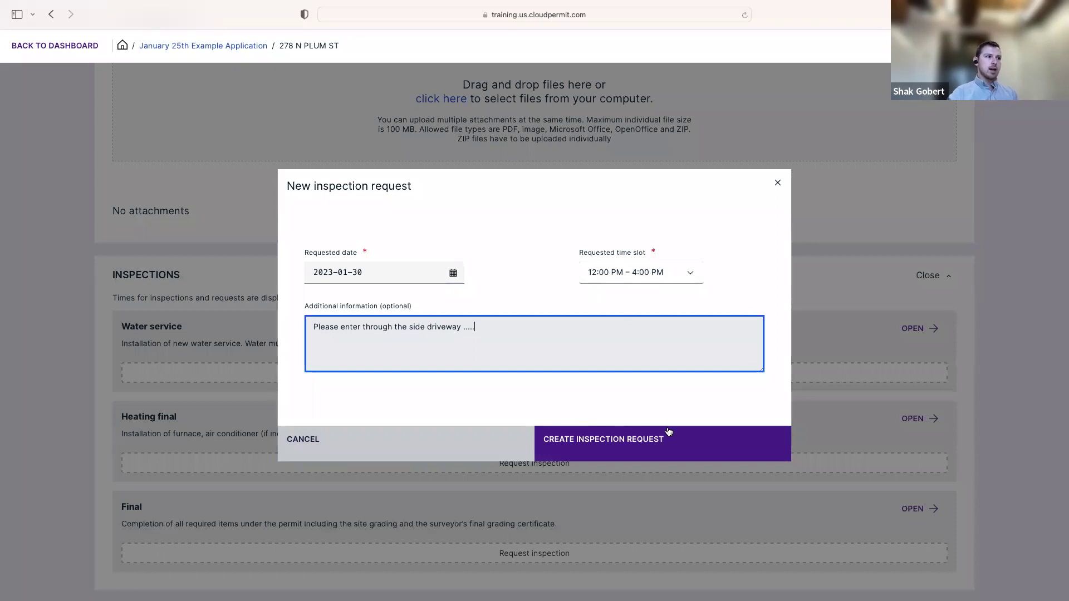
pyautogui.click(652, 444)
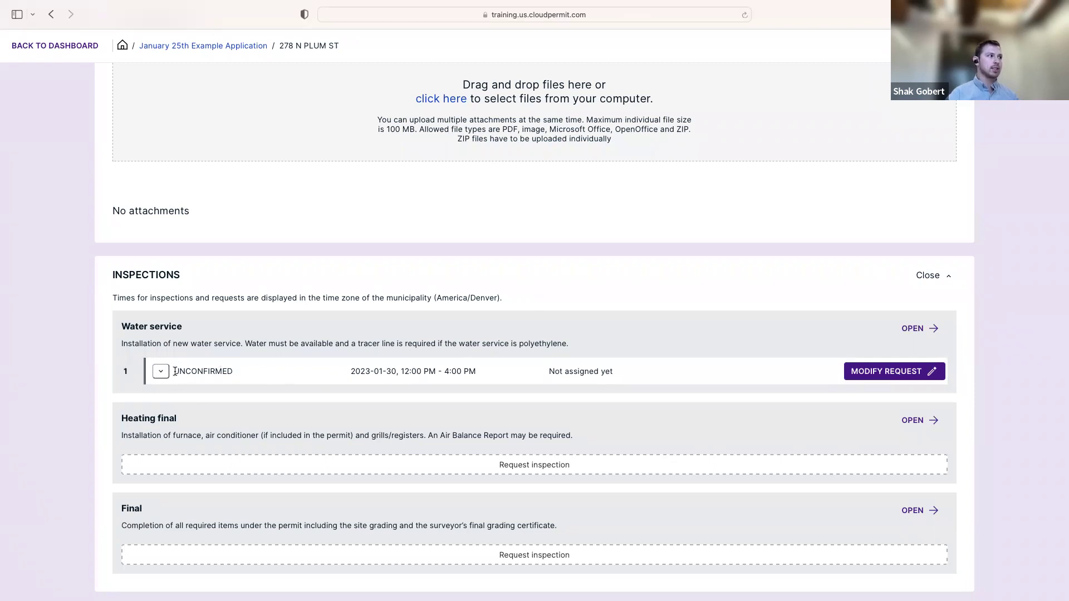
pyautogui.moveTo(175, 372); pyautogui.dragTo(240, 373)
pyautogui.click(344, 375)
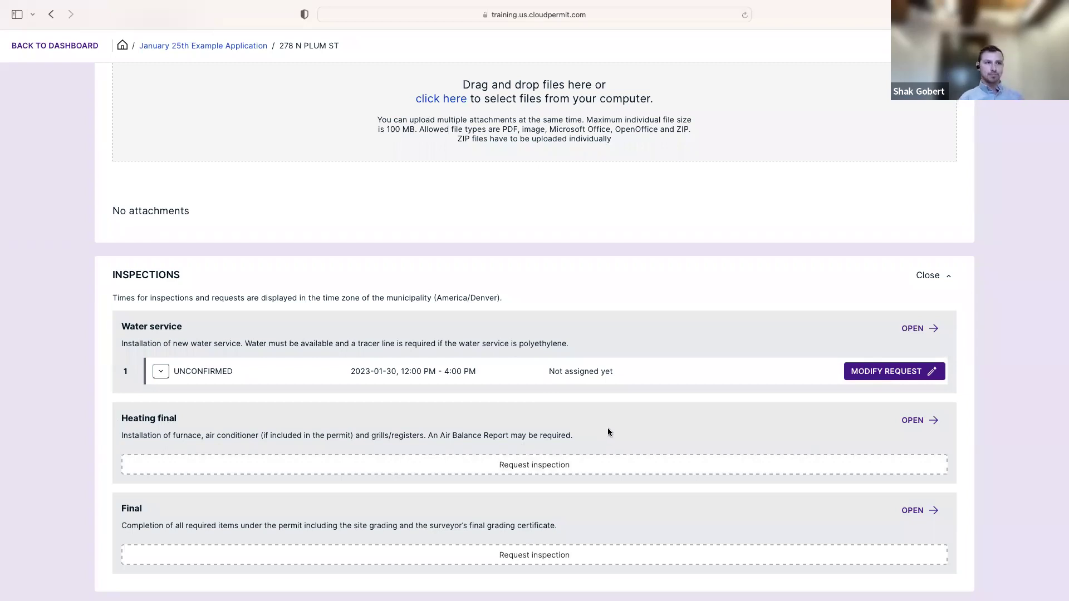
pyautogui.click(571, 469)
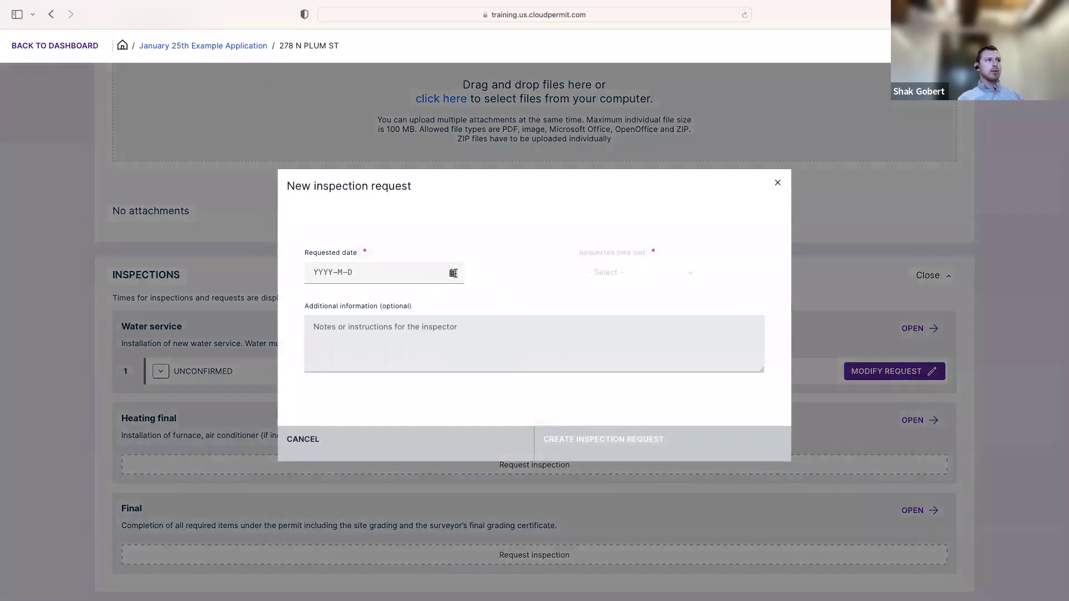
pyautogui.click(453, 273)
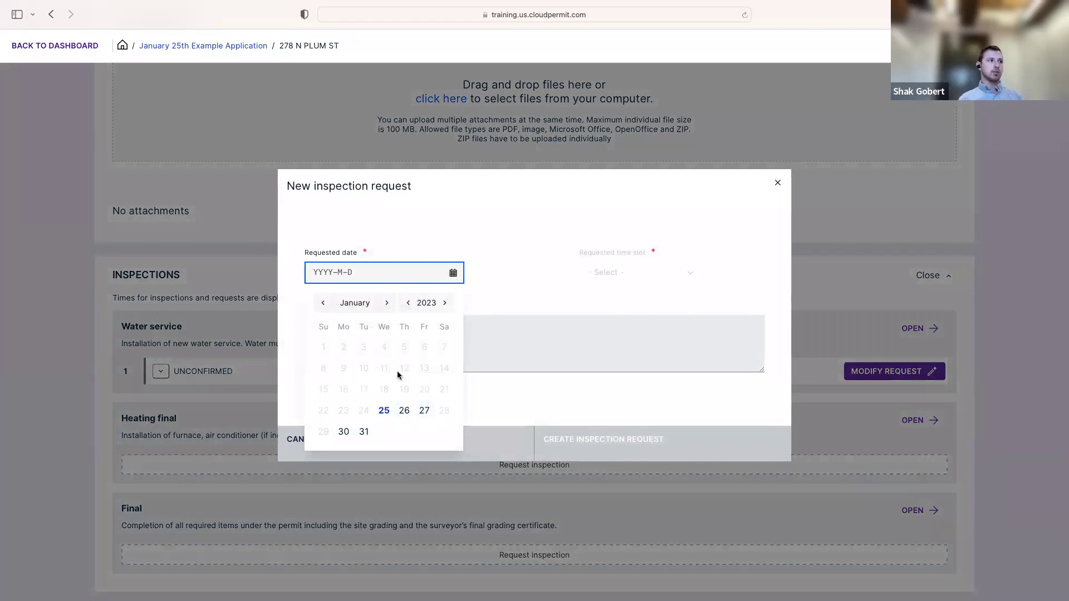
pyautogui.click(387, 303)
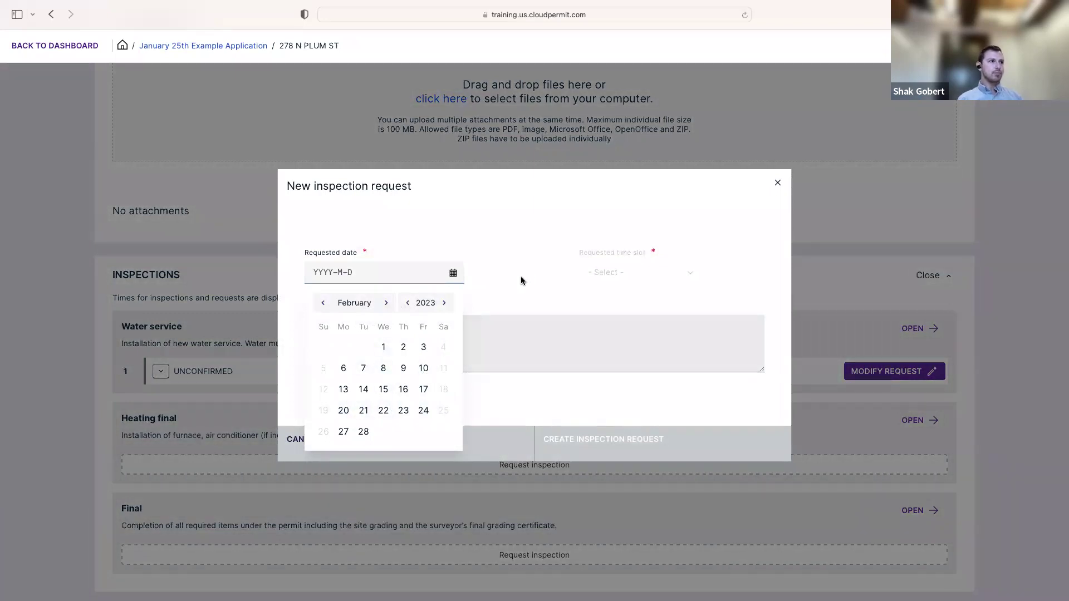
pyautogui.click(778, 182)
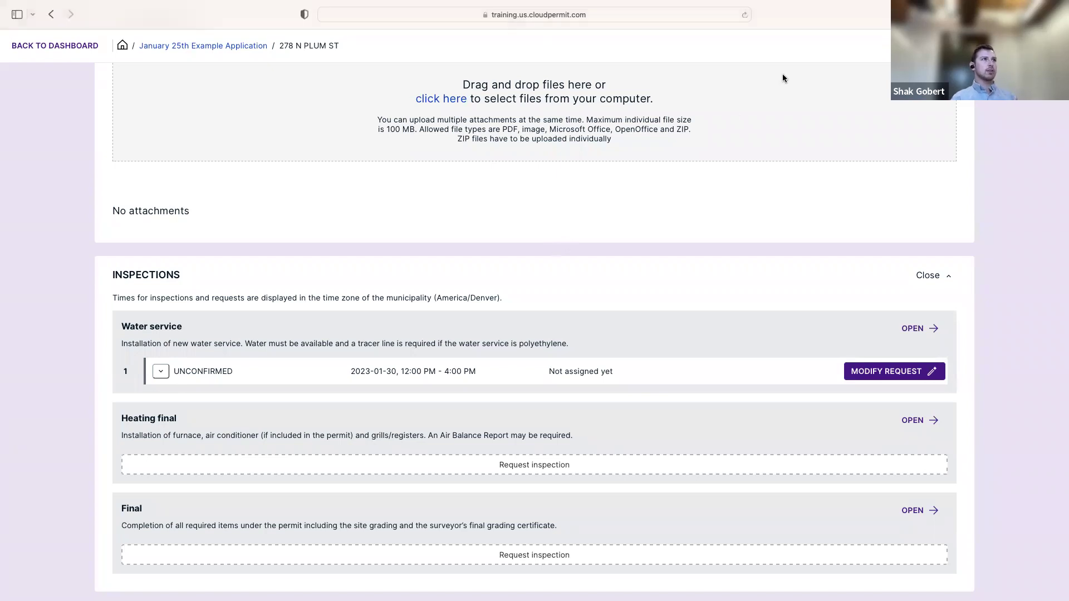
# Reload the permit and check Water service is CONFIRMED for 1:00–5:00 PM with an assigned inspector
pyautogui.click(745, 16)
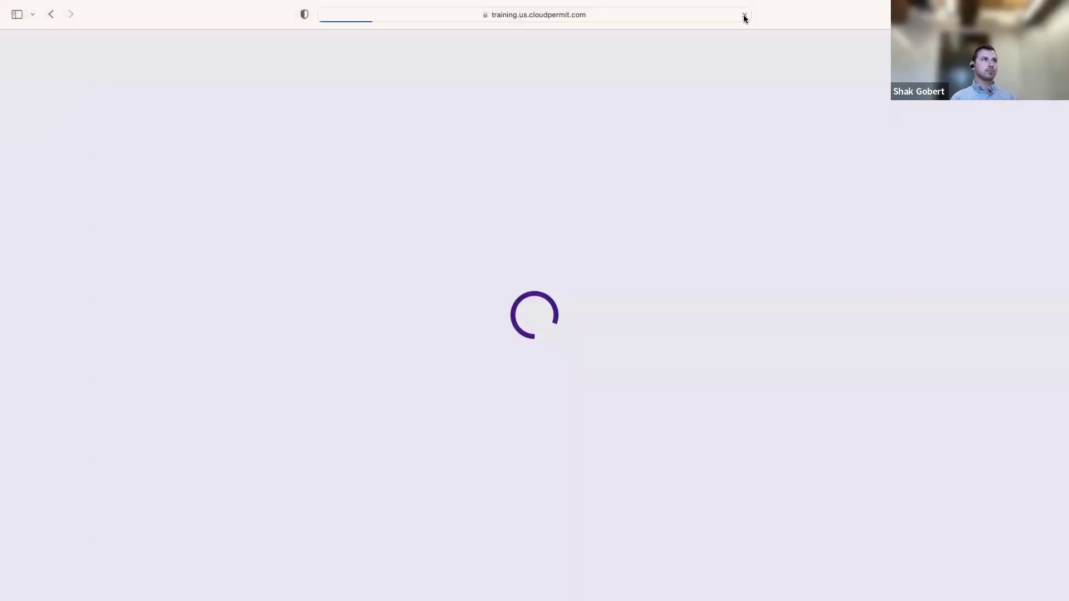
pyautogui.scroll(-5, 760, 294)
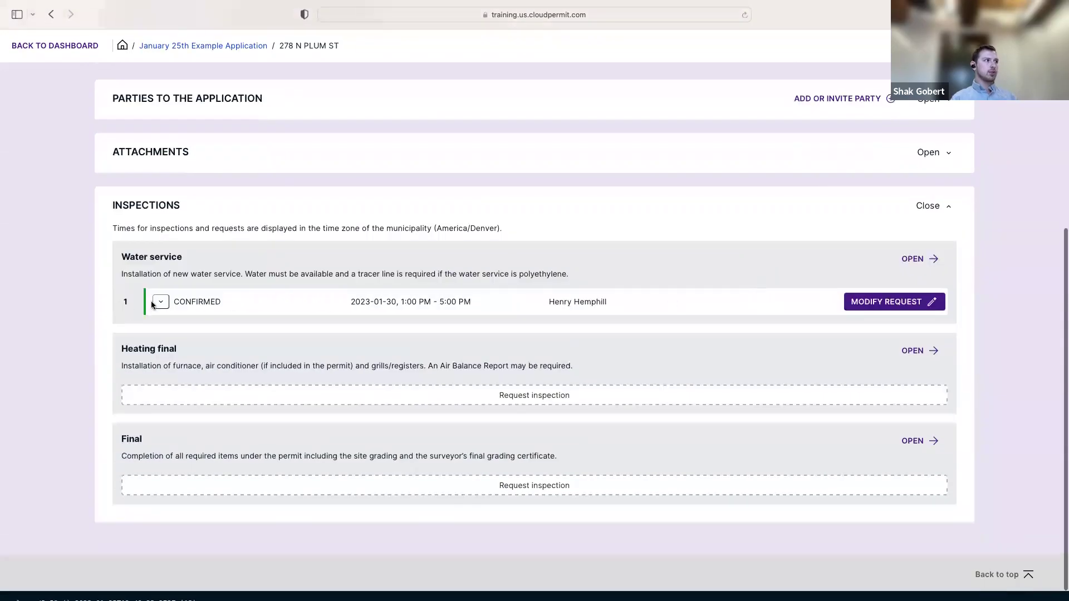
pyautogui.scroll(1, 189, 372)
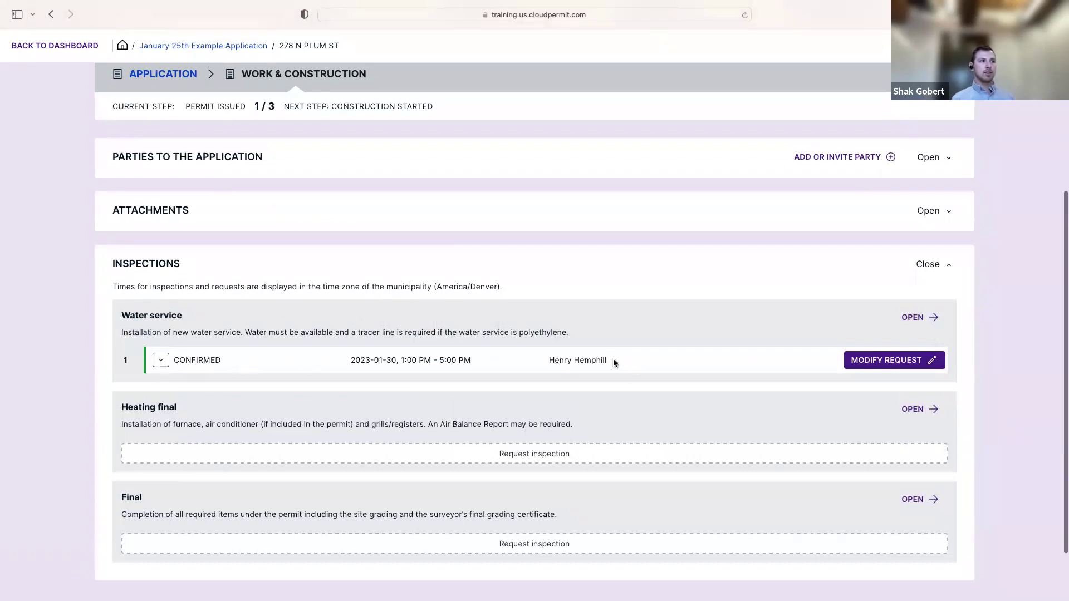
pyautogui.moveTo(614, 363); pyautogui.dragTo(548, 361)
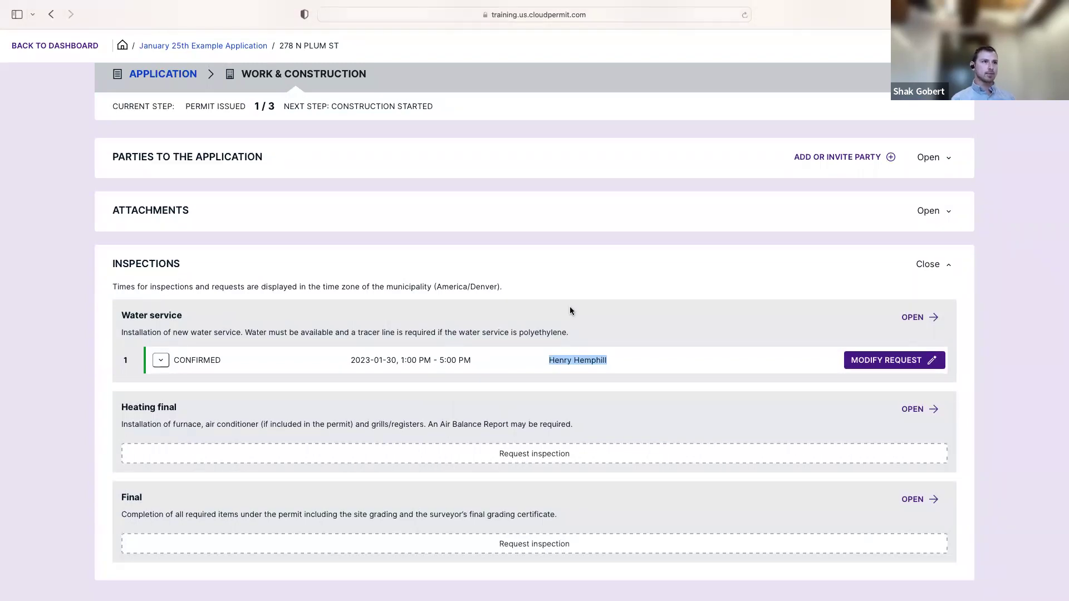
pyautogui.click(570, 310)
pyautogui.scroll(2, 567, 310)
pyautogui.scroll(-3, 563, 311)
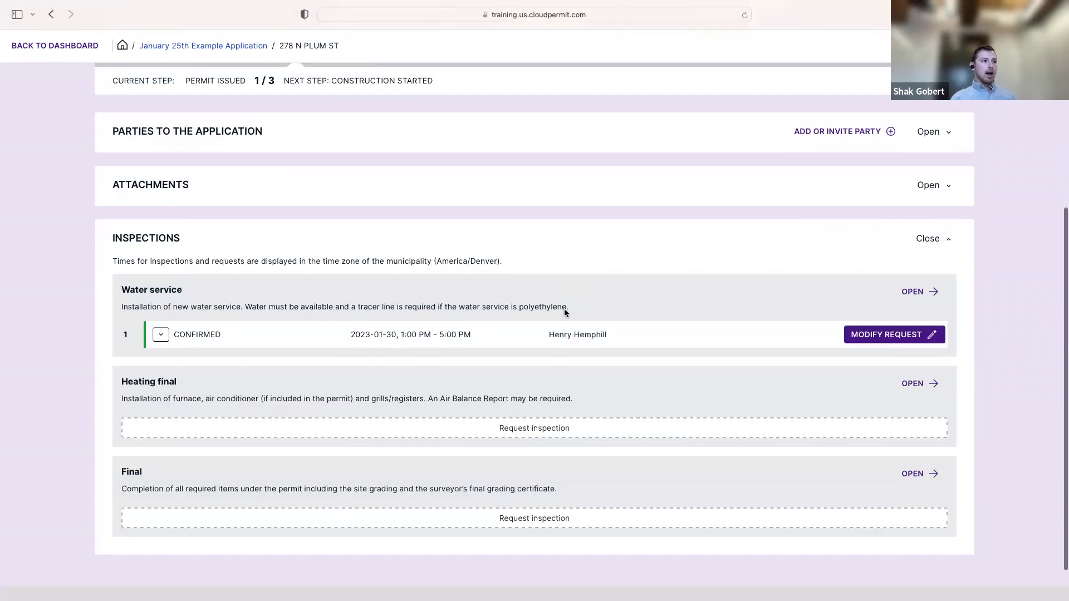
pyautogui.click(889, 337)
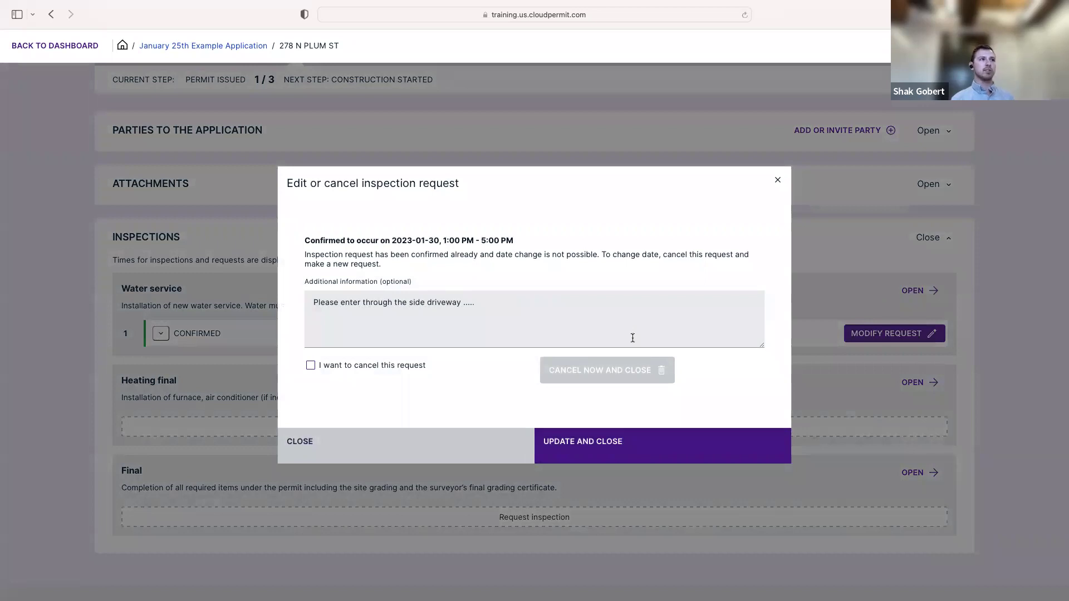
pyautogui.click(778, 179)
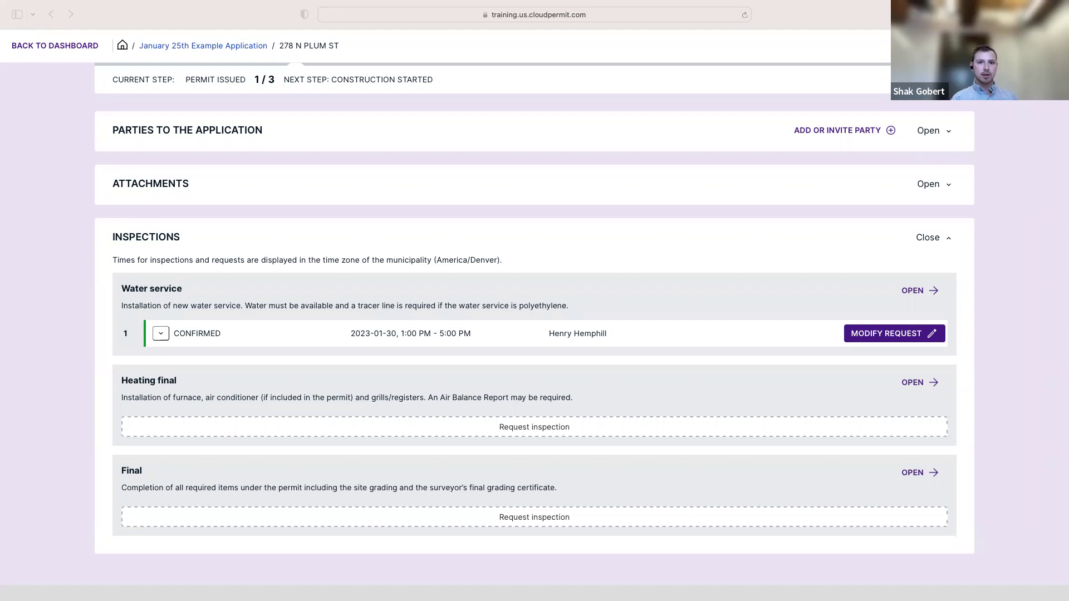
pyautogui.click(730, 255)
# Reload the permit, confirm Water service shows PASSED, and open its inspection page
pyautogui.click(745, 15)
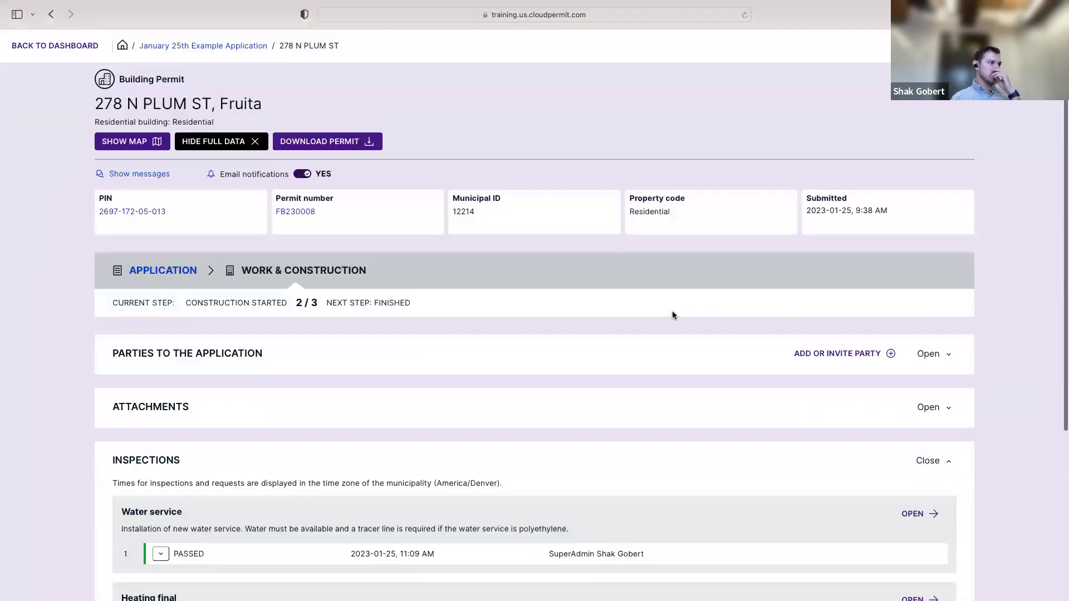
pyautogui.scroll(-4, 672, 311)
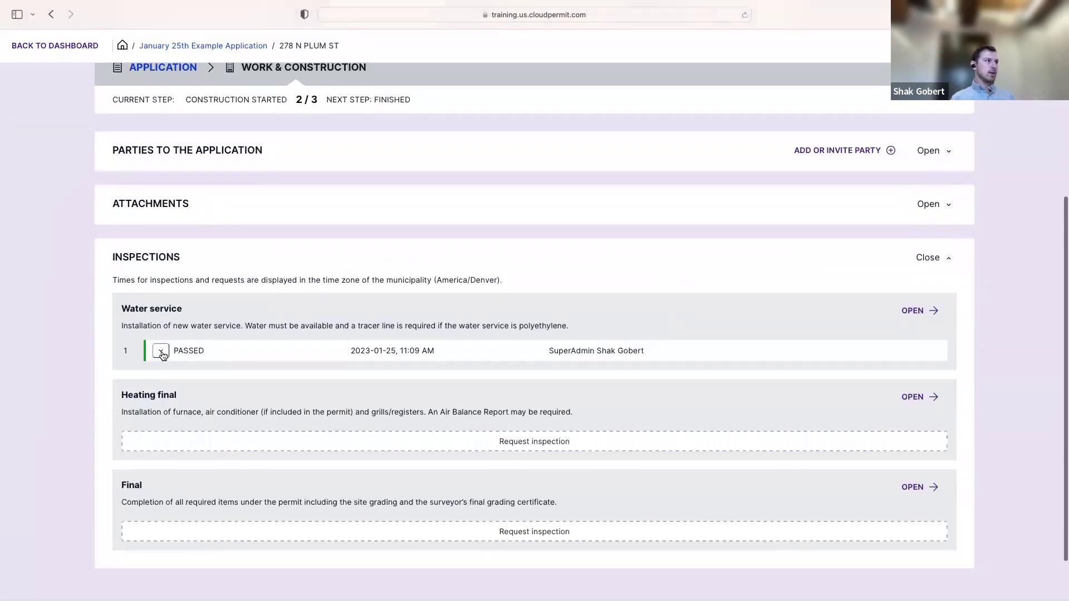
pyautogui.moveTo(174, 350); pyautogui.dragTo(210, 351)
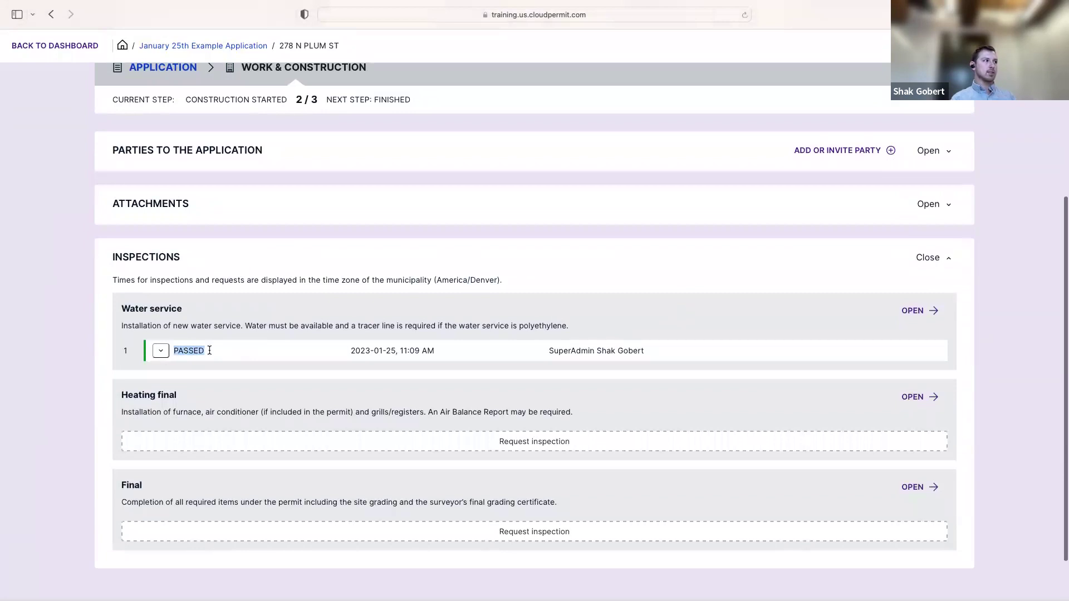
pyautogui.click(638, 326)
pyautogui.click(935, 315)
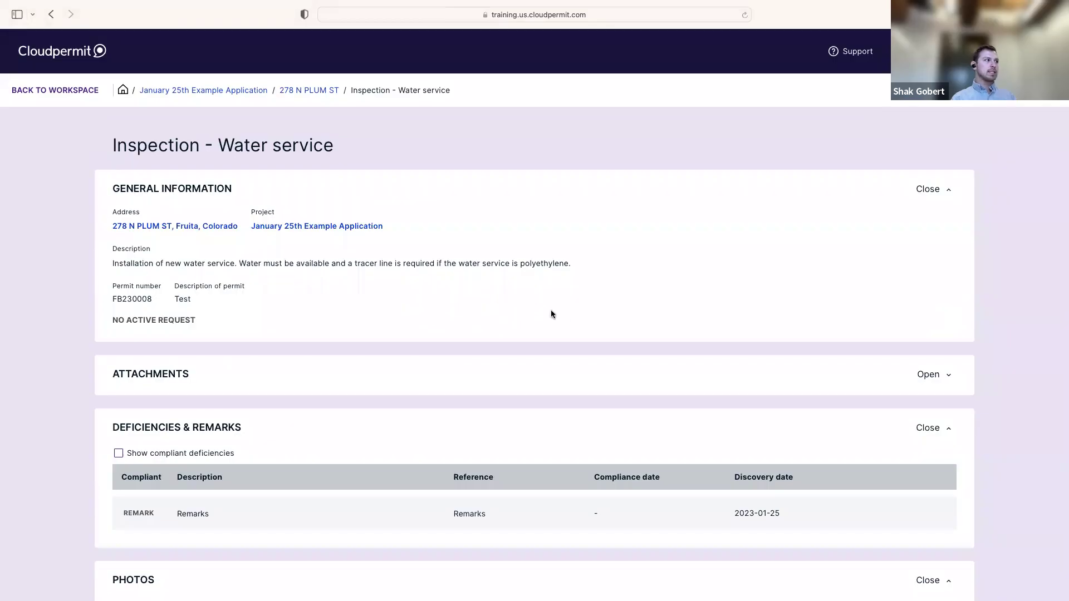
# Expand the single PASSED visit dated 2023-01-25 under All Visits
pyautogui.scroll(-3, 237, 353)
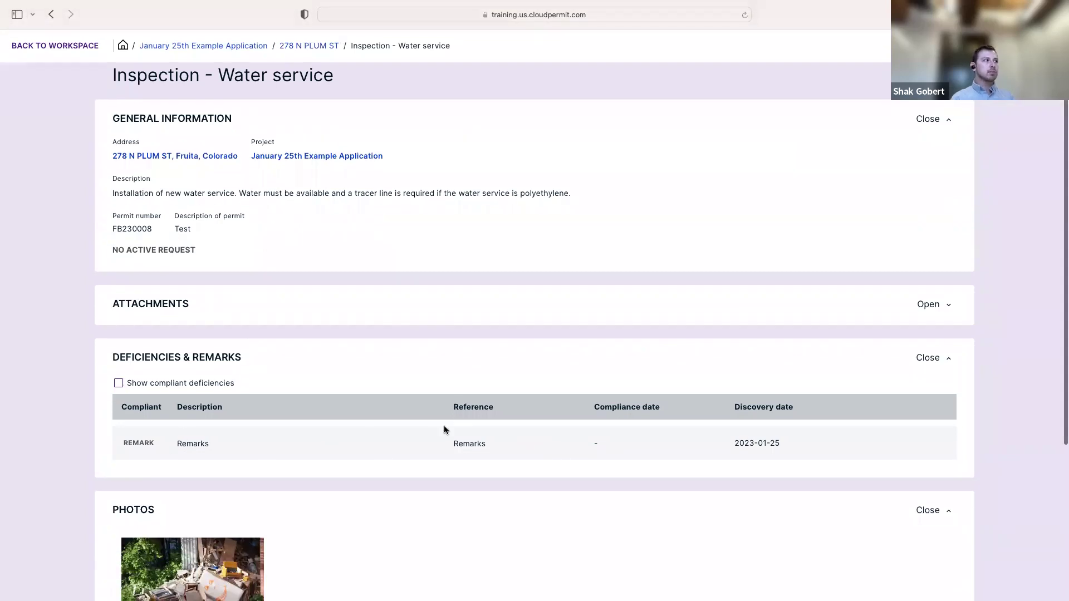
pyautogui.scroll(-6, 454, 426)
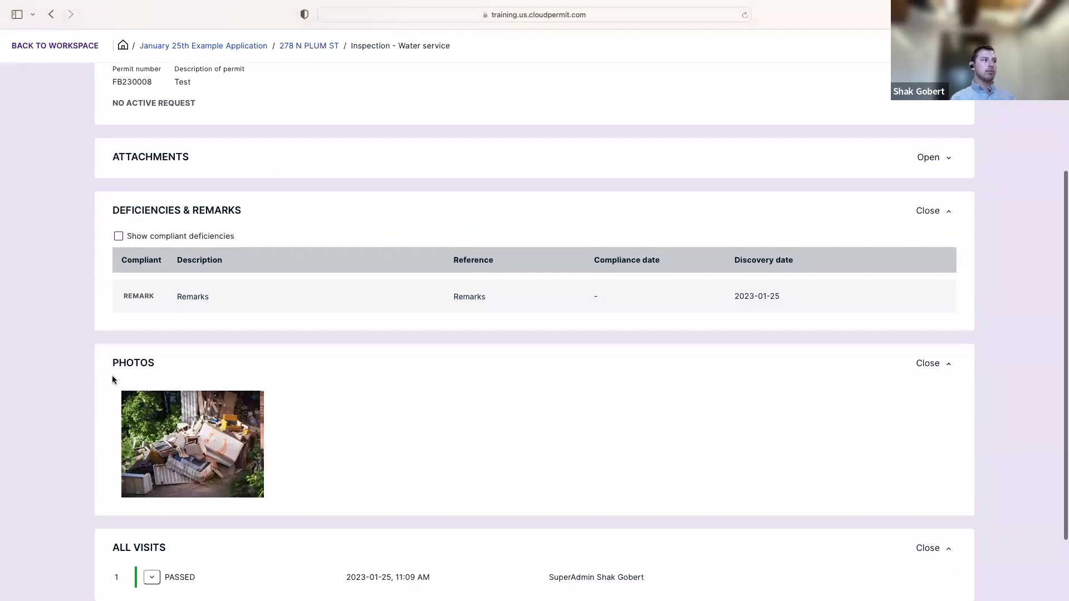
pyautogui.scroll(-3, 283, 427)
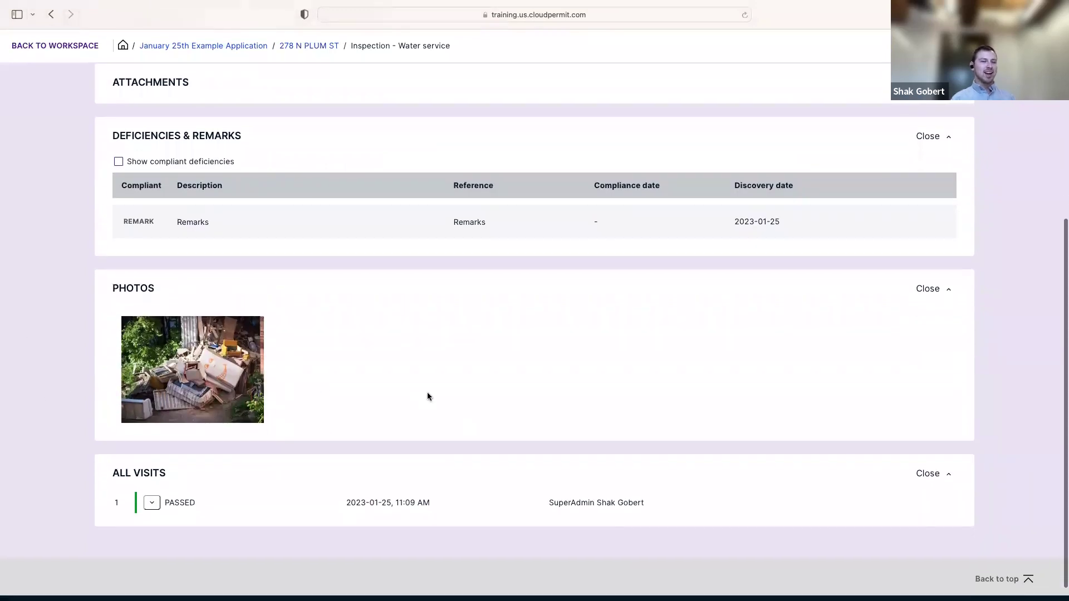
pyautogui.scroll(-1, 427, 396)
pyautogui.click(151, 483)
pyautogui.scroll(-1, 155, 482)
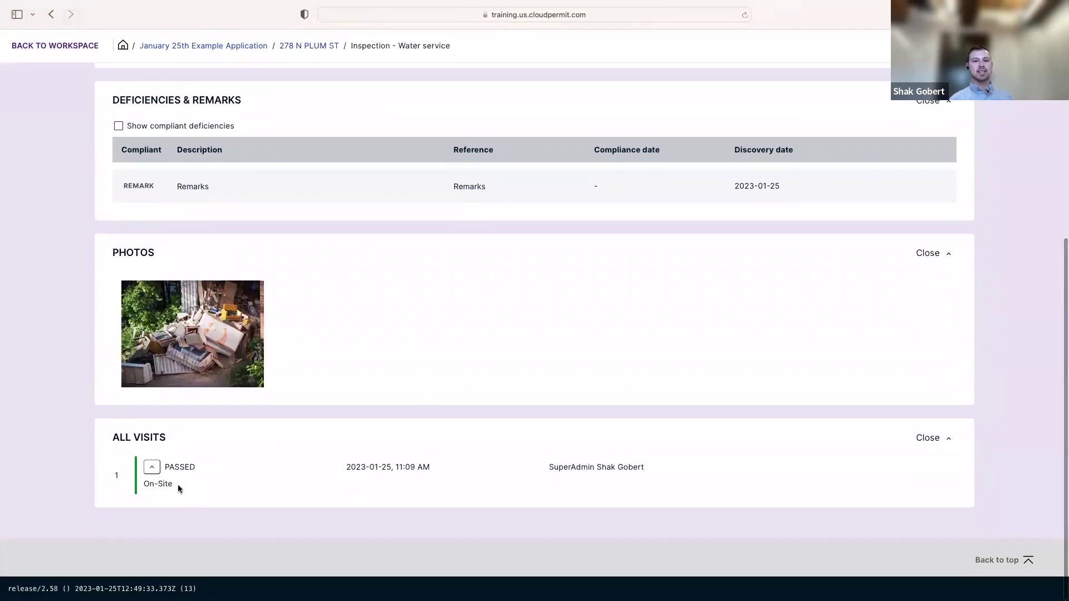
pyautogui.scroll(3, 337, 441)
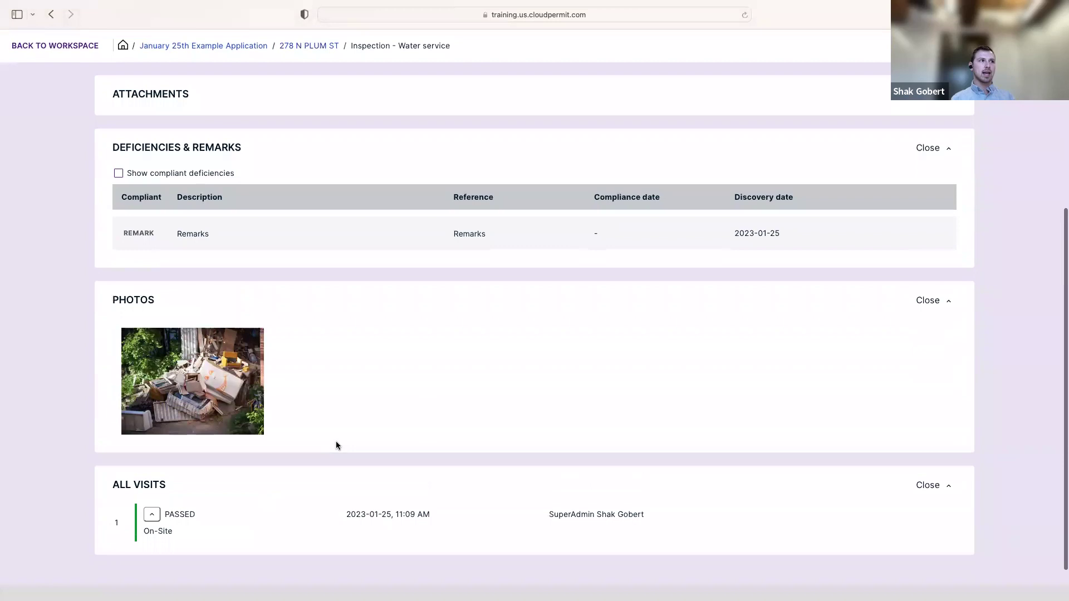
pyautogui.scroll(10, 336, 449)
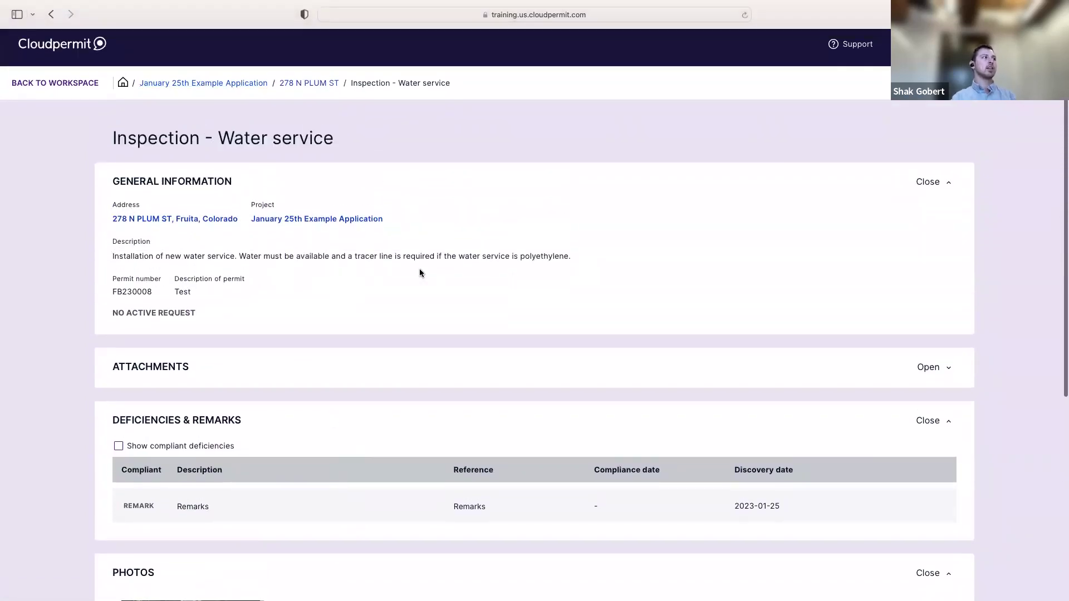
# Reload the inspection page and download the passed visit's inspection report
pyautogui.click(744, 15)
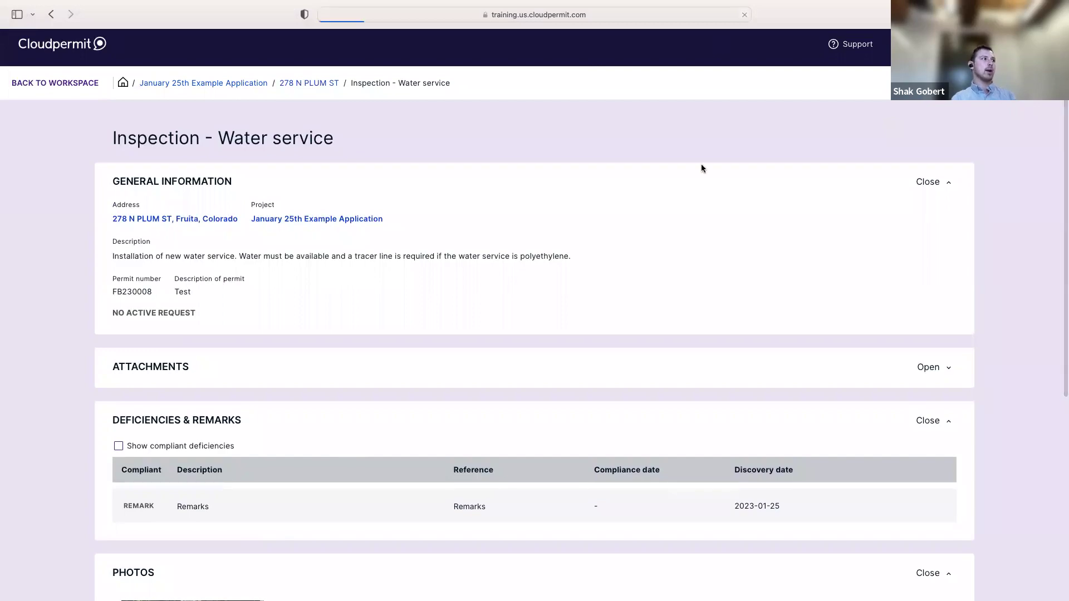
pyautogui.scroll(-5, 662, 323)
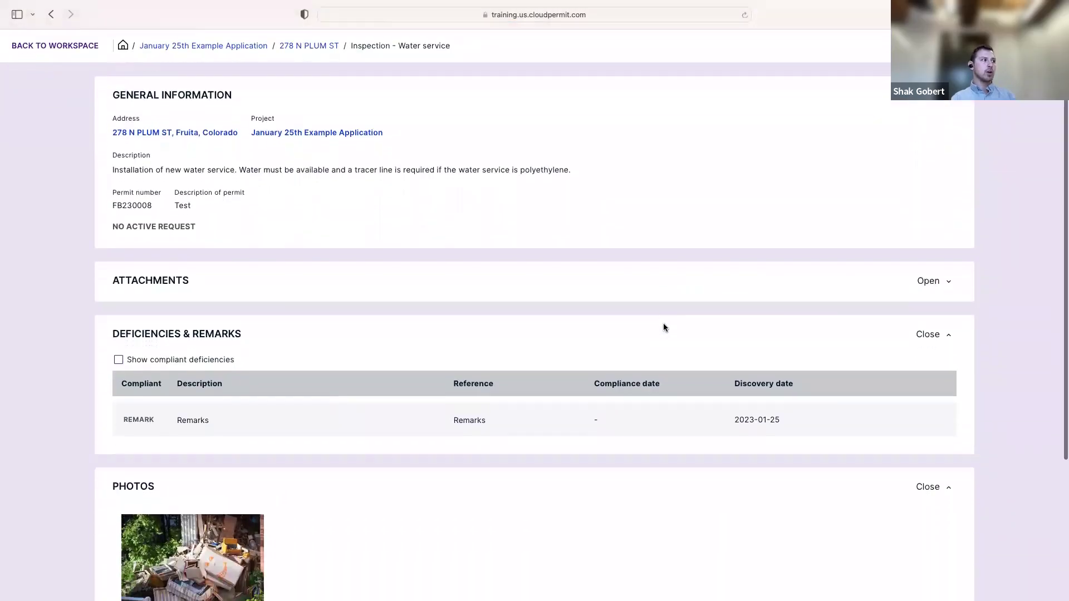
pyautogui.scroll(-2, 420, 276)
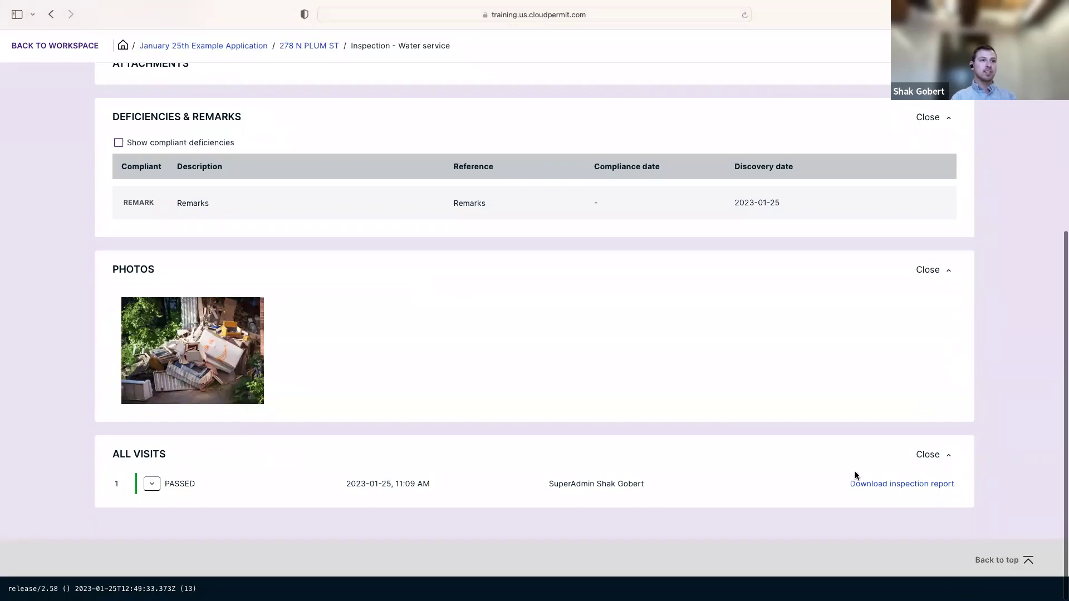
pyautogui.click(907, 485)
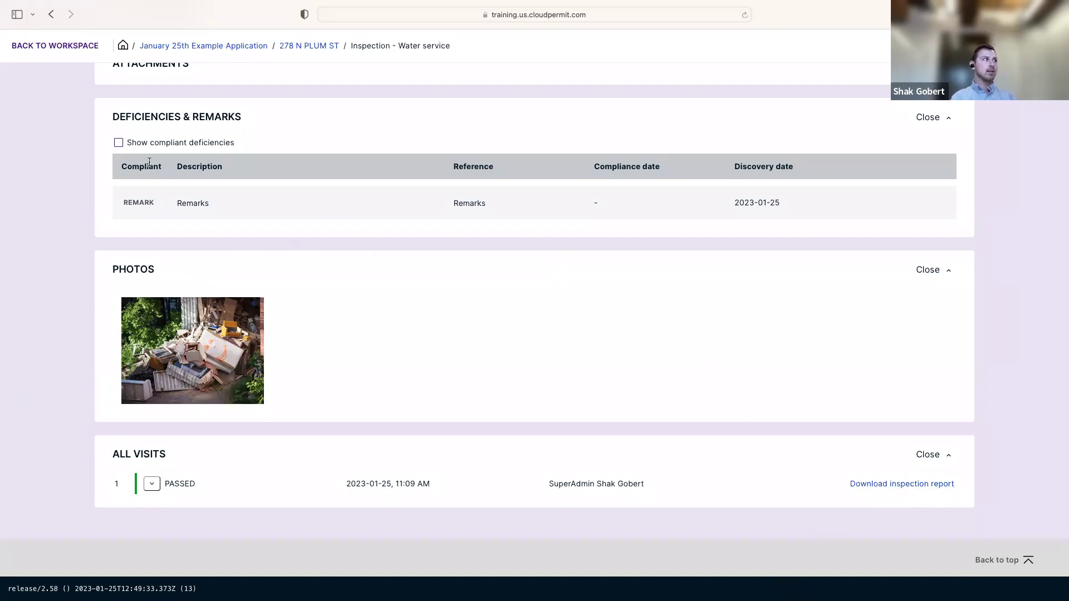
# Open the downloaded water service inspection report PDF and read through its Completed status and Passed visit
pyautogui.press('ctrl+super+f')
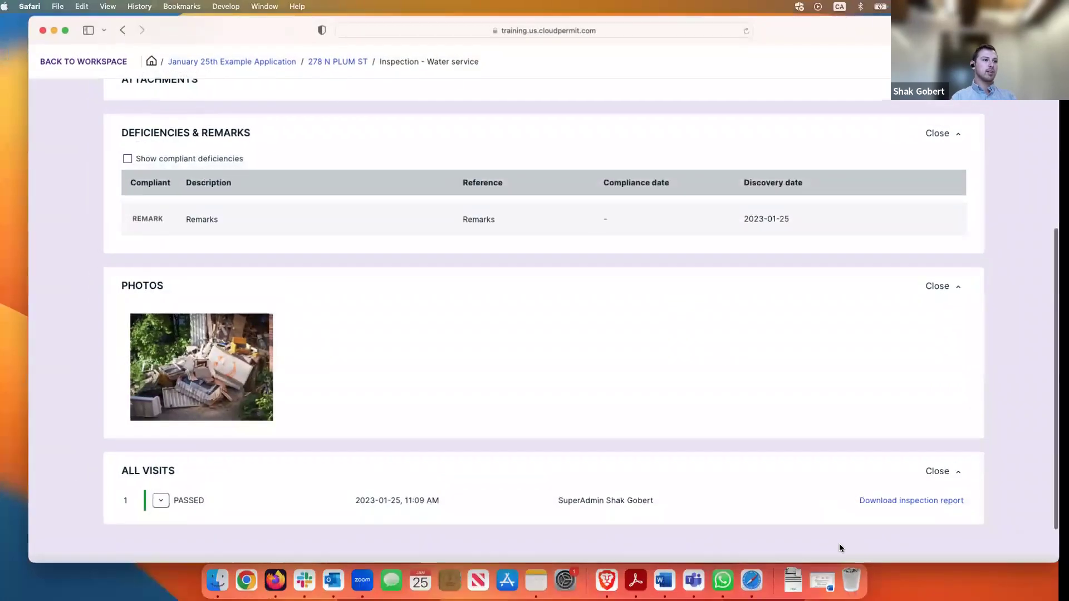
pyautogui.click(793, 579)
pyautogui.click(797, 554)
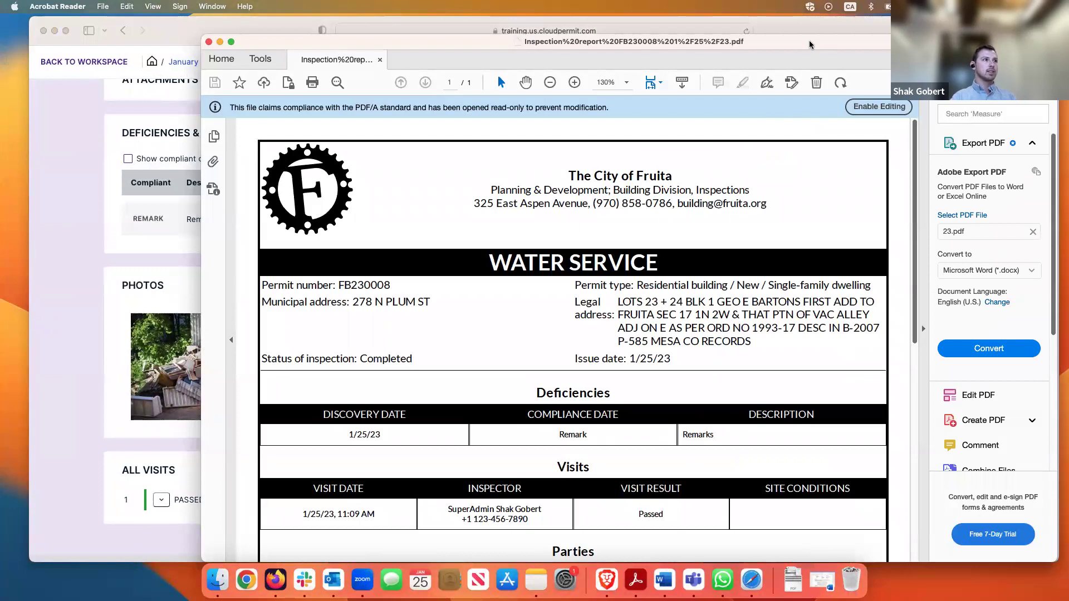
pyautogui.moveTo(791, 40); pyautogui.dragTo(745, 40)
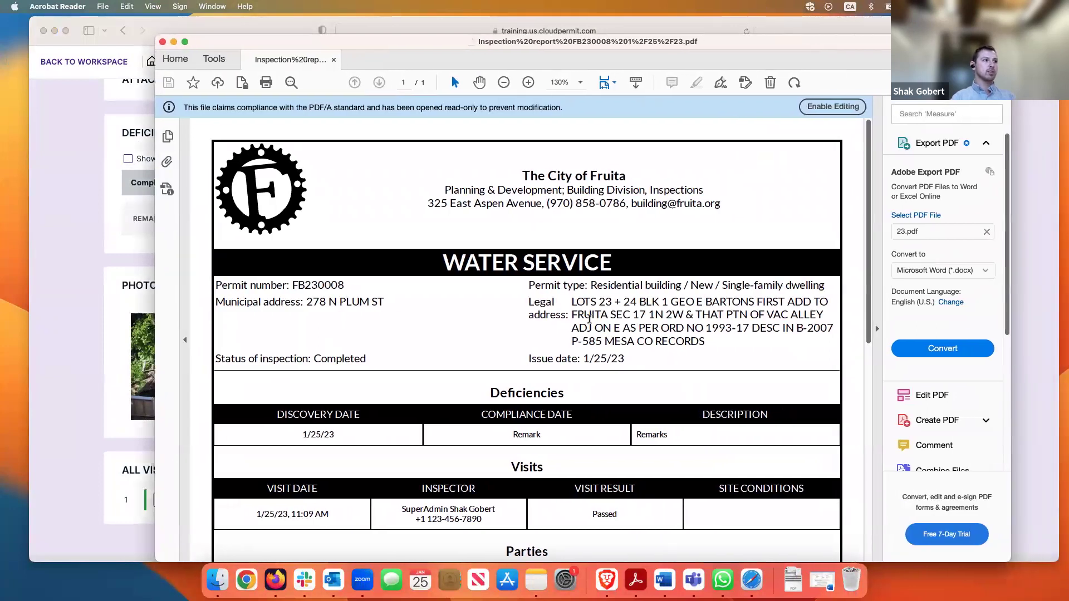
pyautogui.scroll(-3, 591, 320)
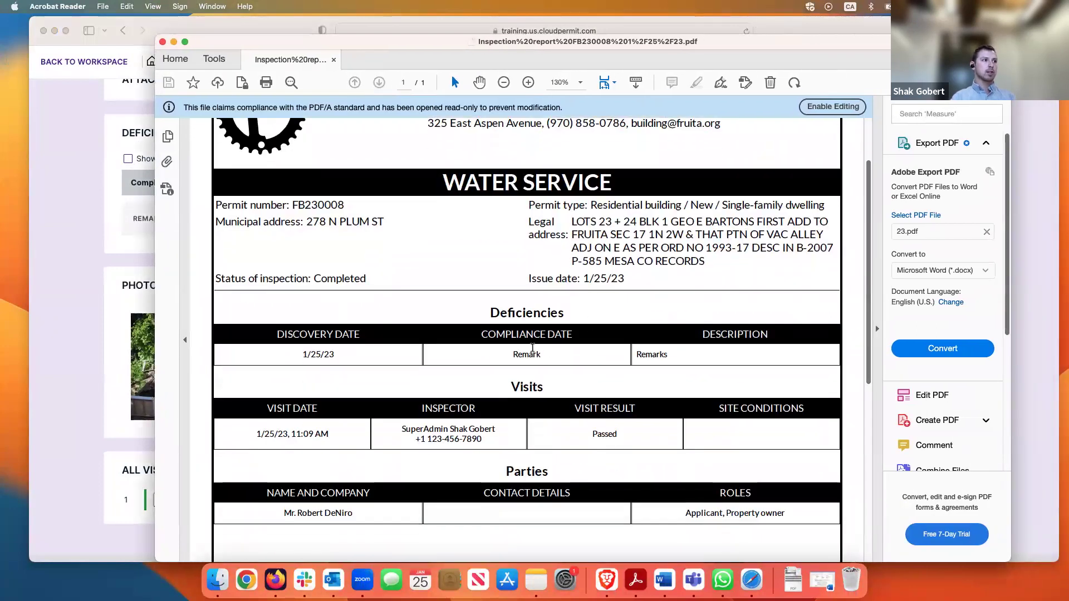
pyautogui.scroll(-3, 647, 408)
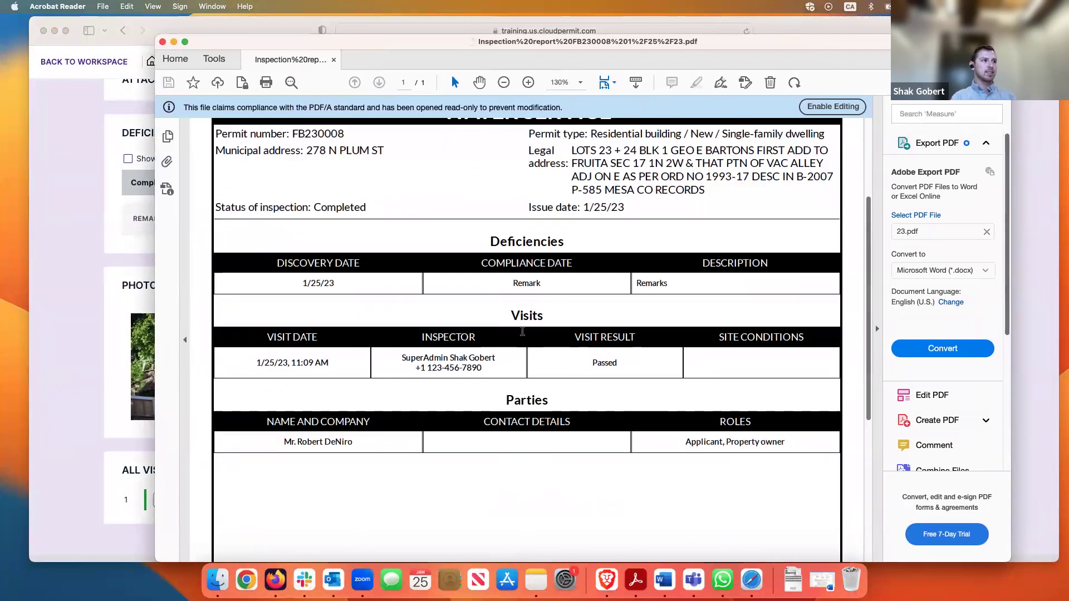
pyautogui.scroll(-2, 622, 395)
pyautogui.scroll(8, 622, 395)
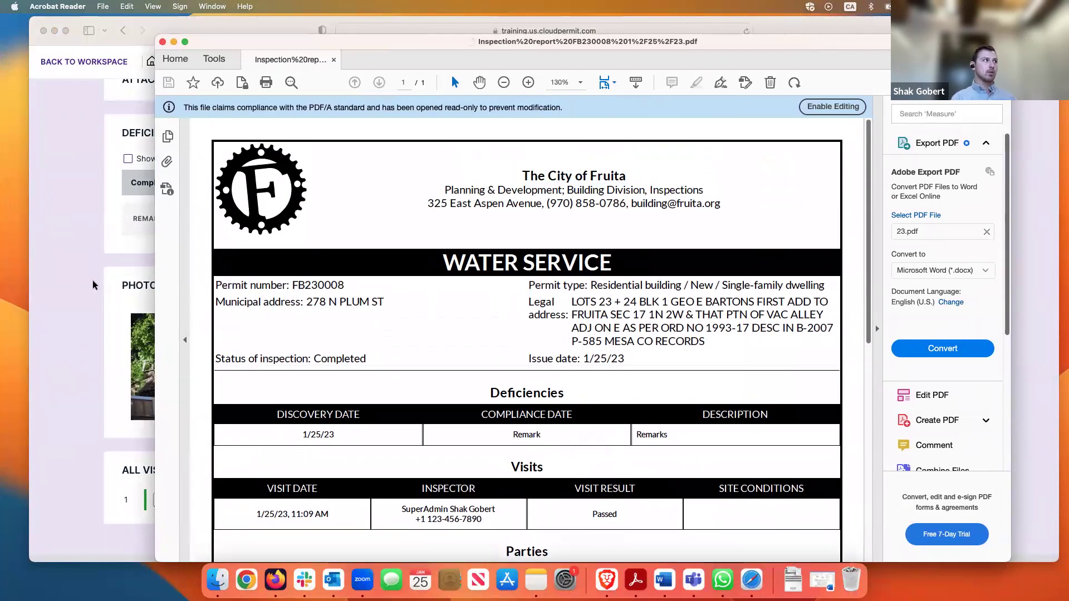
# Bring the Cloudpermit Water service inspection page back to the front, scrolled to its top
pyautogui.click(146, 286)
pyautogui.scroll(5, 365, 297)
pyautogui.scroll(2, 359, 295)
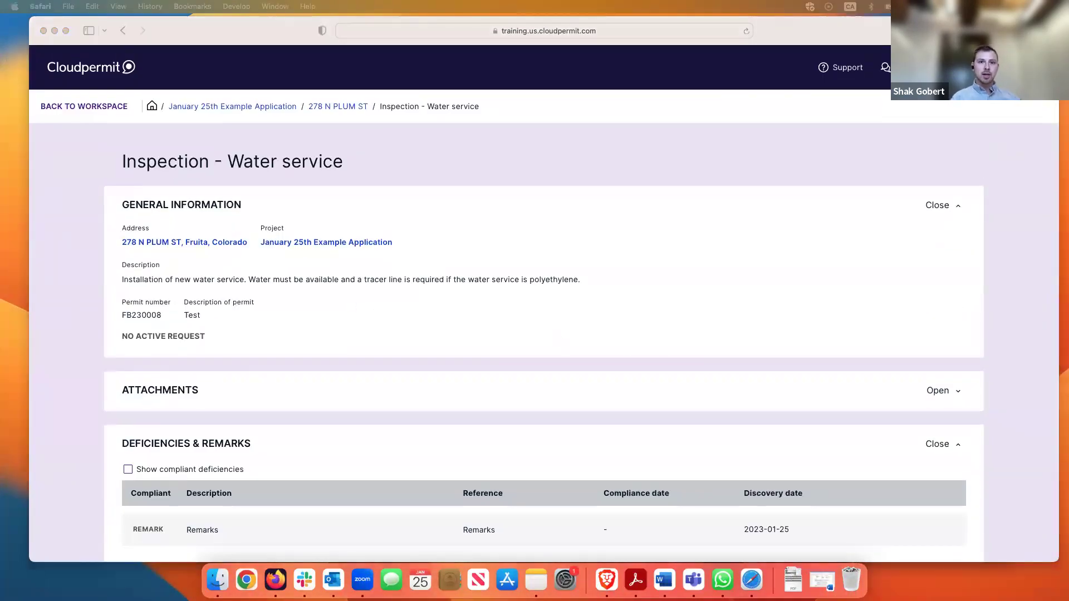
pyautogui.press('super+Tab')
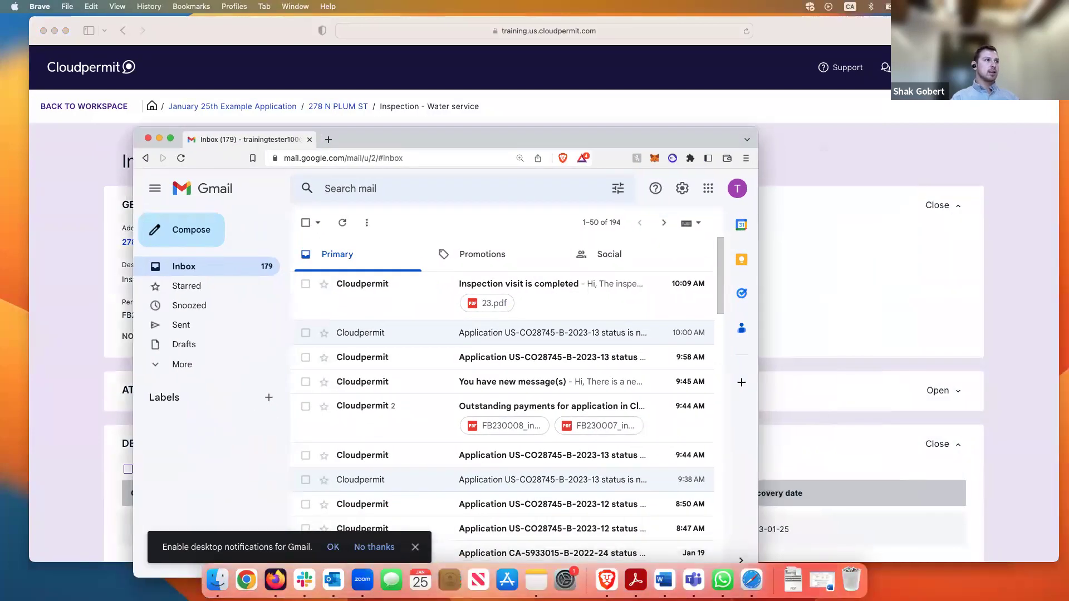
pyautogui.moveTo(759, 128); pyautogui.dragTo(1033, 58)
pyautogui.click(675, 233)
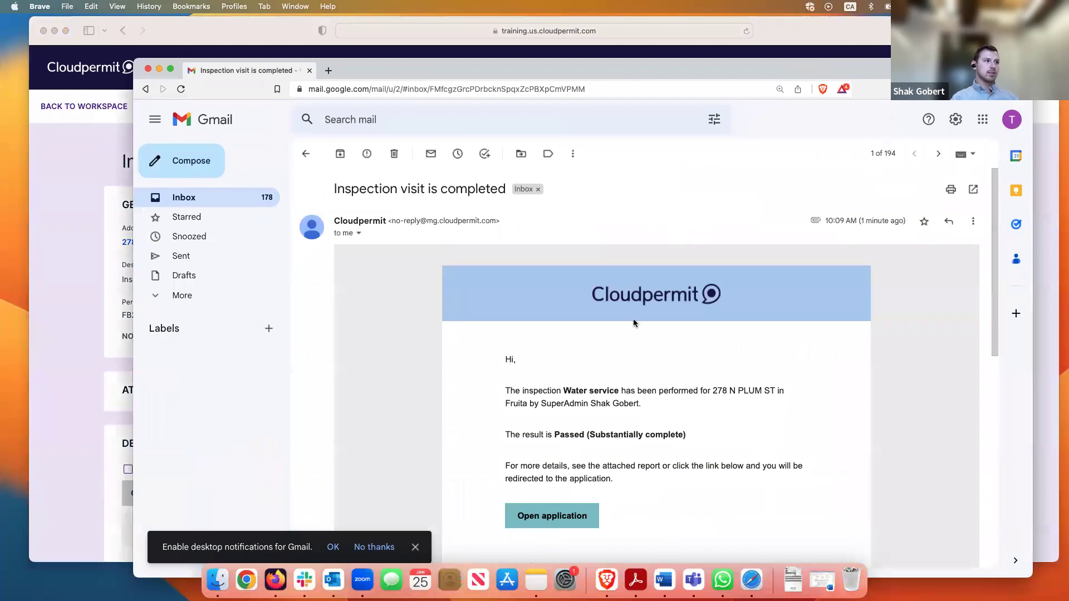
pyautogui.scroll(-1, 668, 415)
pyautogui.scroll(-10, 686, 425)
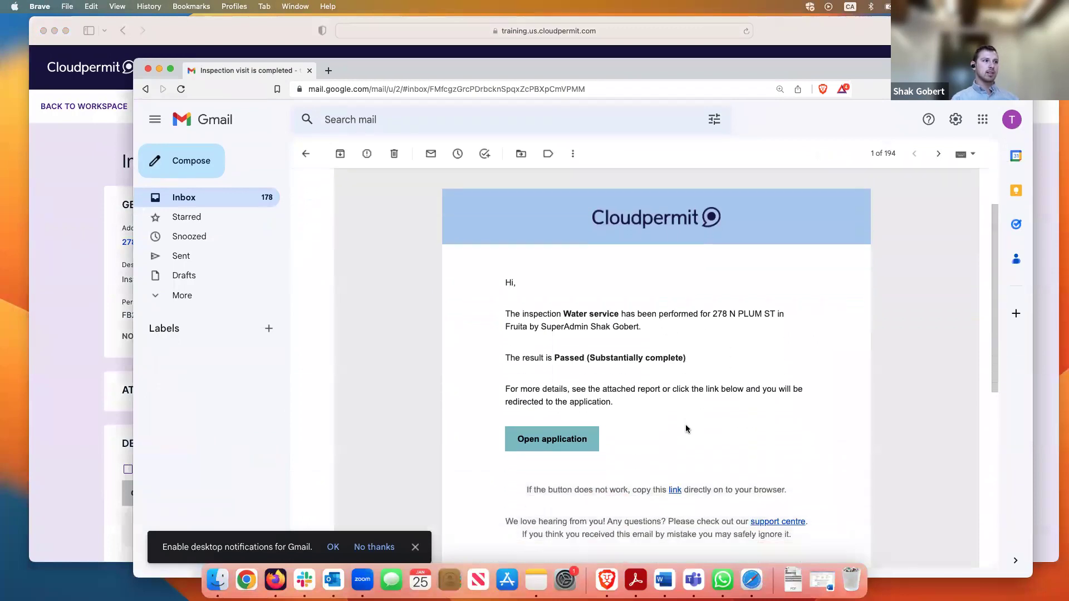
pyautogui.moveTo(373, 418)
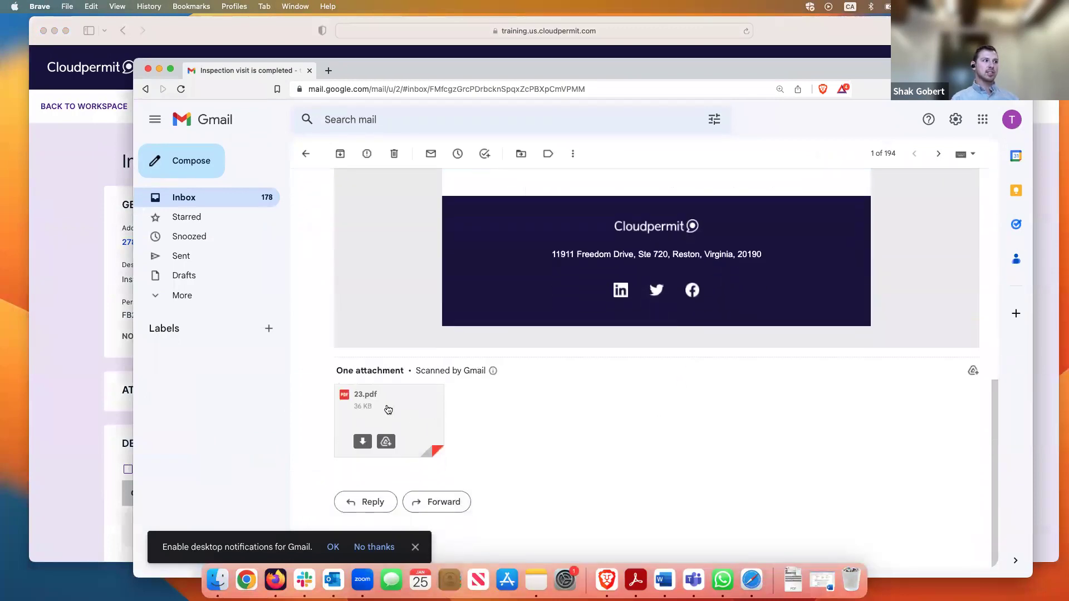
pyautogui.scroll(10, 544, 411)
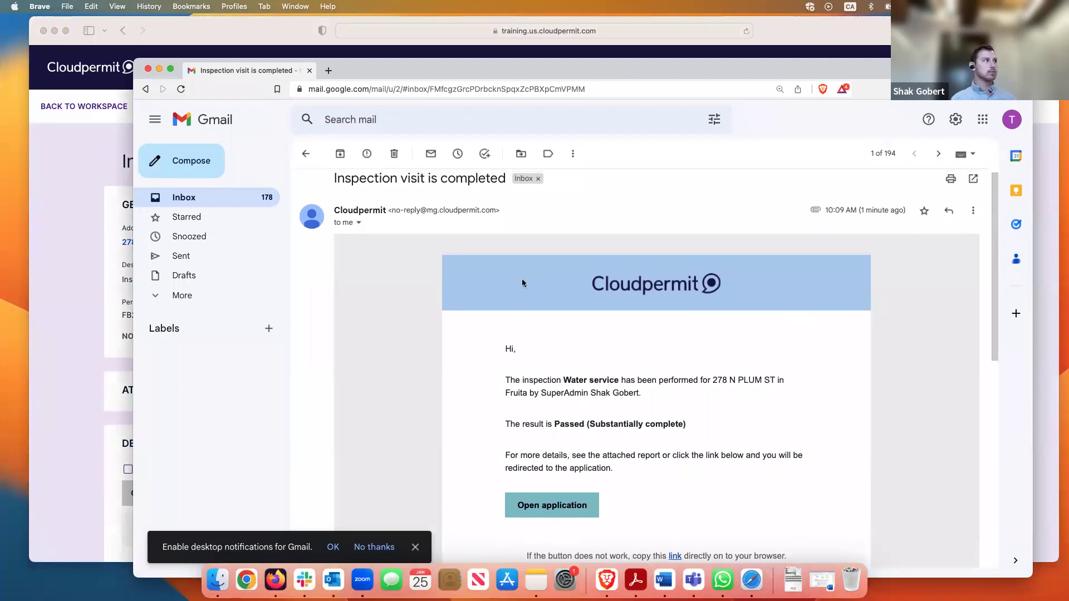
pyautogui.moveTo(213, 71); pyautogui.dragTo(1068, 134)
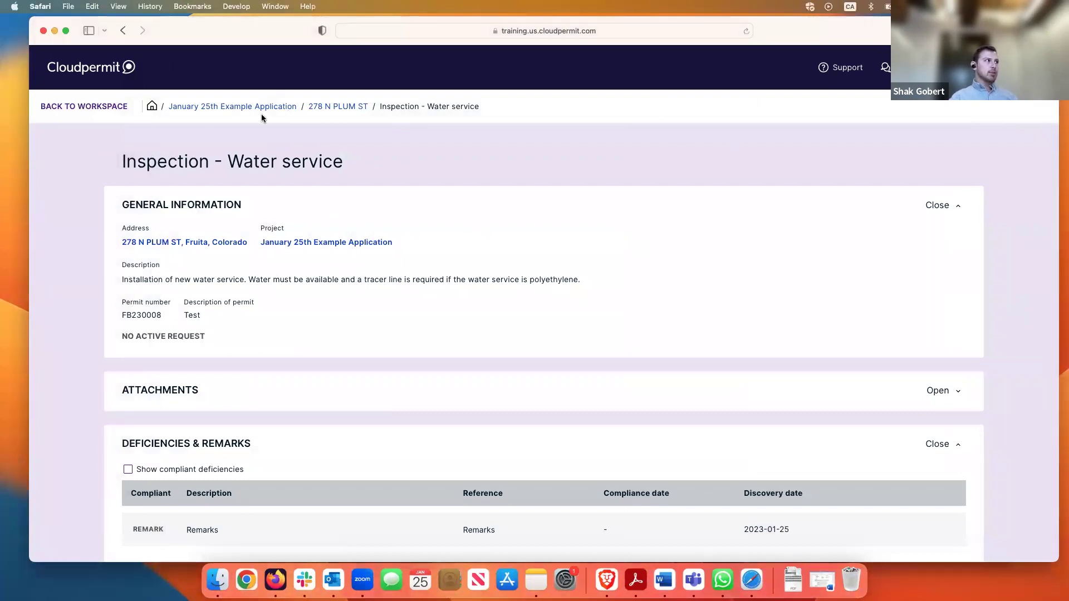
pyautogui.click(83, 107)
pyautogui.scroll(-6, 553, 413)
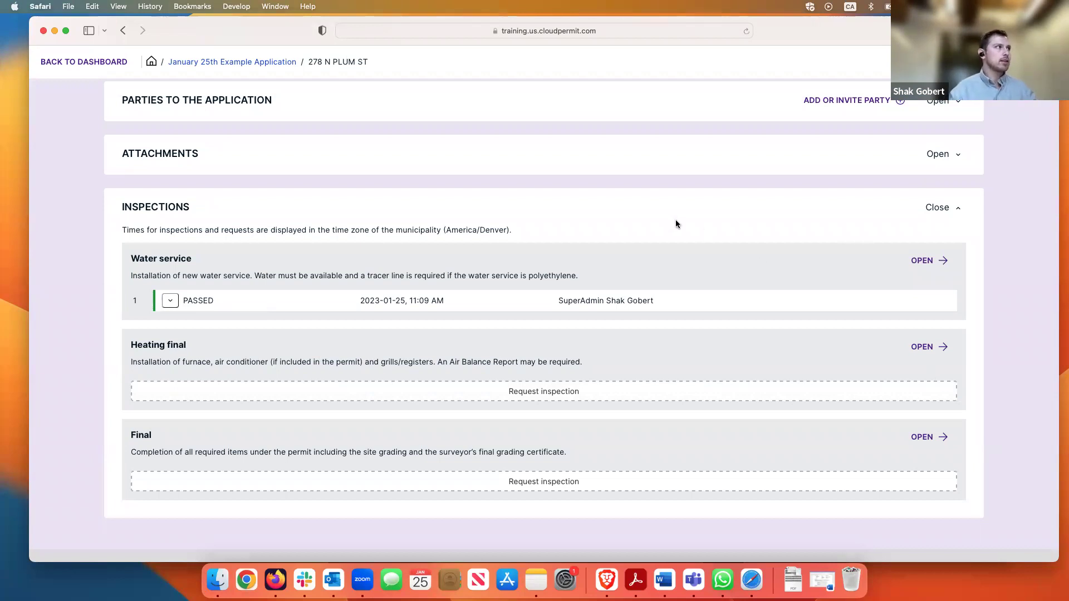
pyautogui.scroll(5, 676, 223)
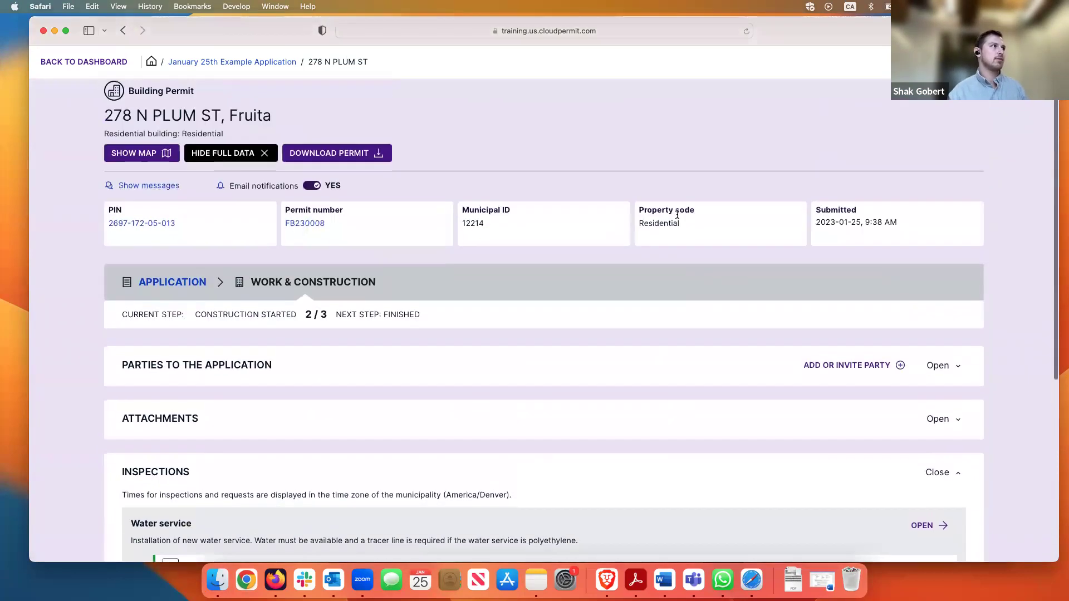
pyautogui.scroll(2, 676, 216)
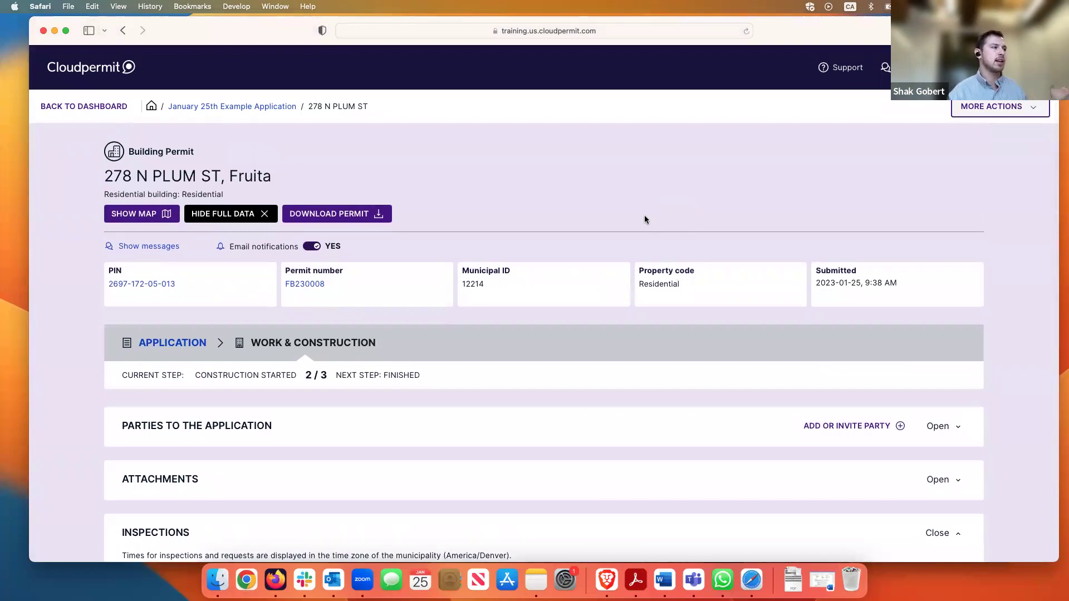
pyautogui.click(148, 248)
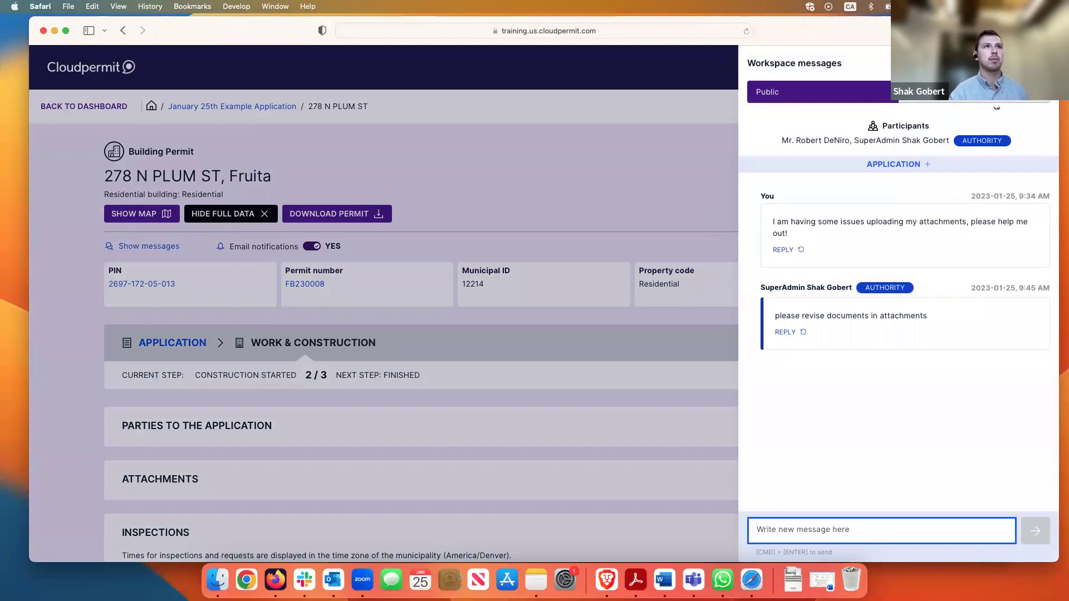
pyautogui.click(1046, 63)
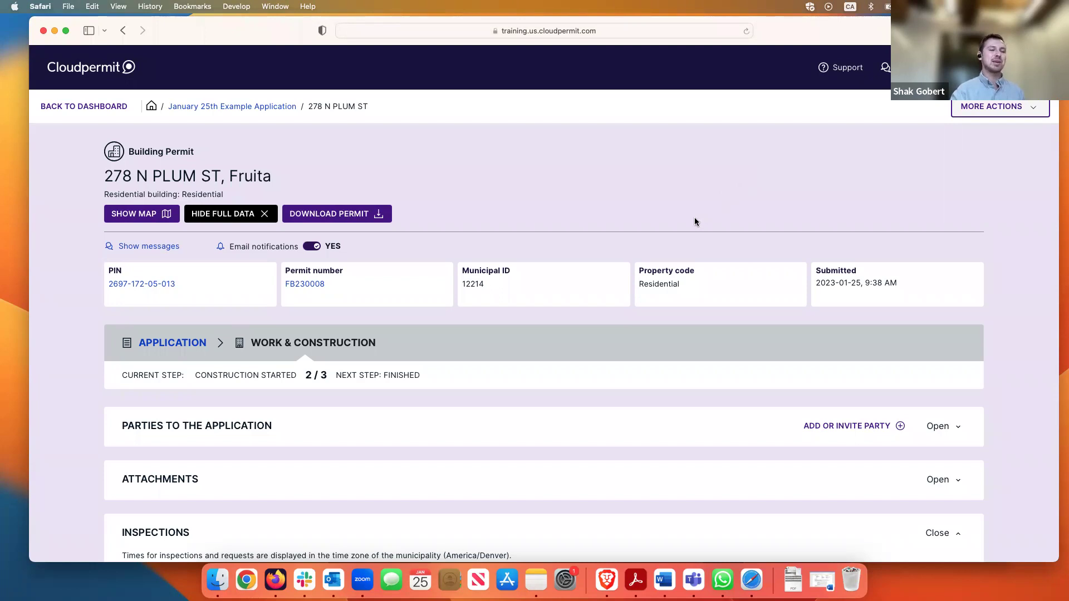
pyautogui.scroll(-3, 693, 222)
pyautogui.scroll(-5, 690, 222)
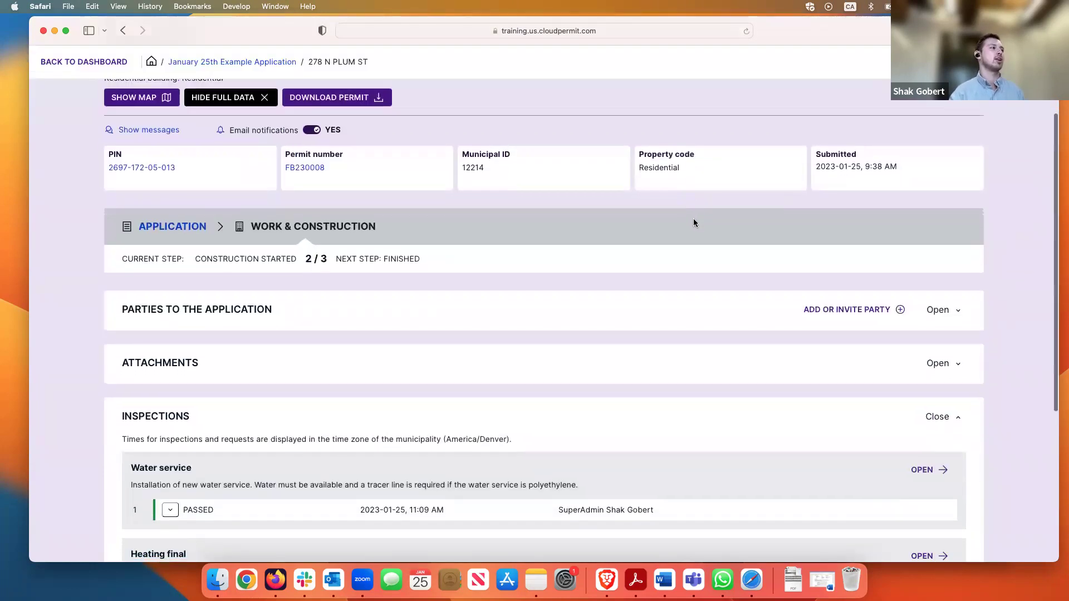
pyautogui.scroll(-3, 690, 224)
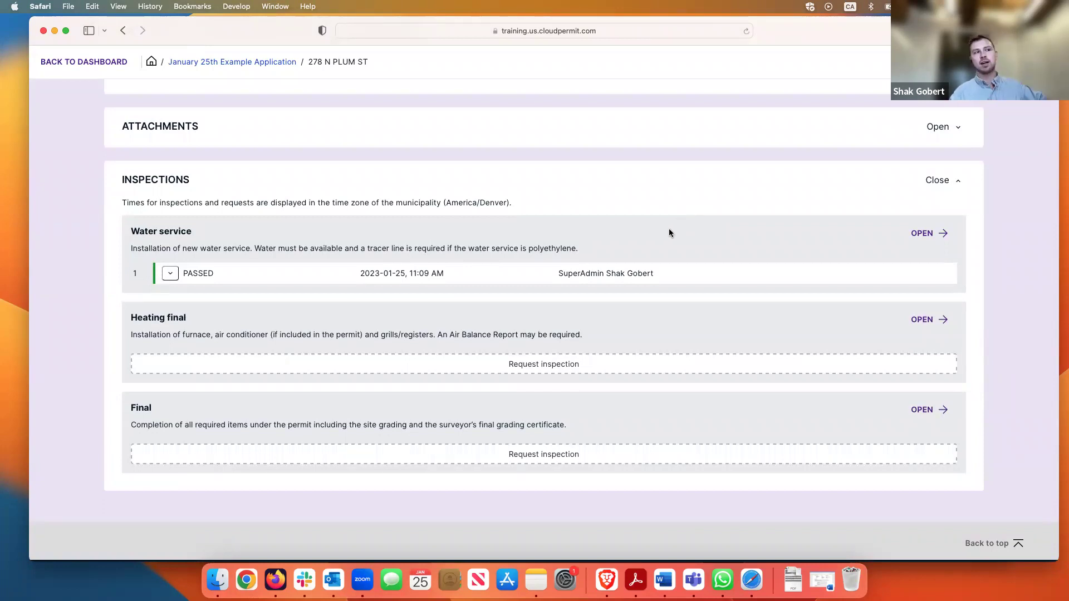
pyautogui.scroll(1, 689, 234)
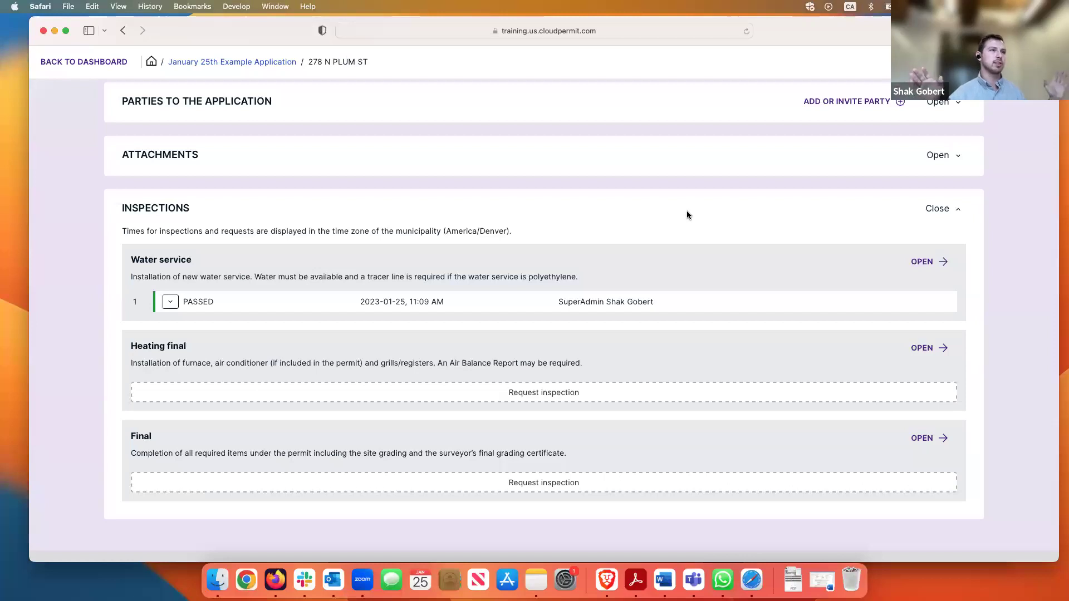
pyautogui.scroll(10, 685, 220)
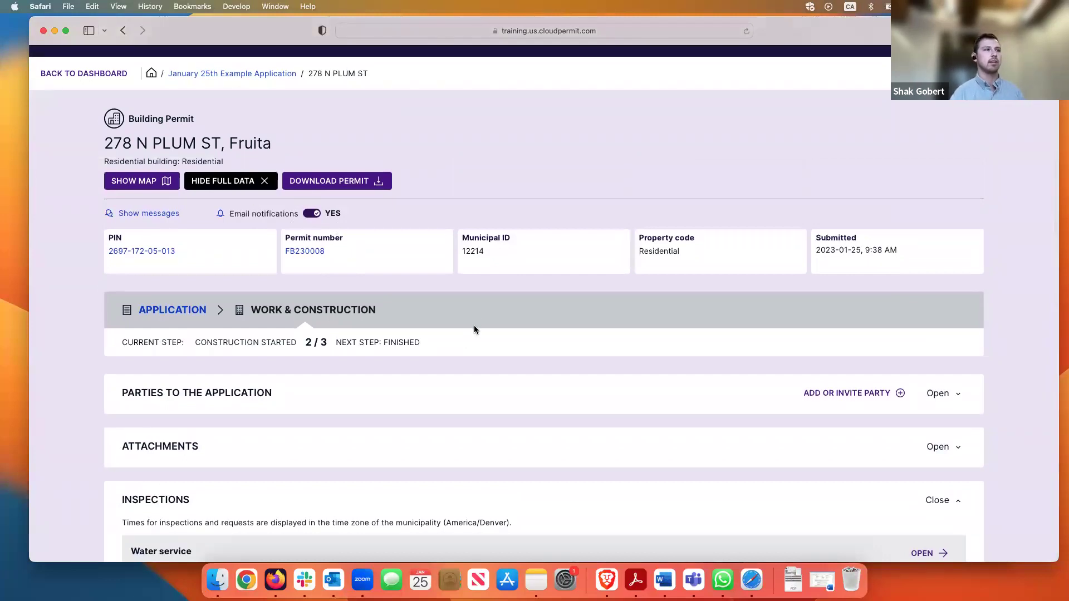
pyautogui.scroll(-4, 475, 330)
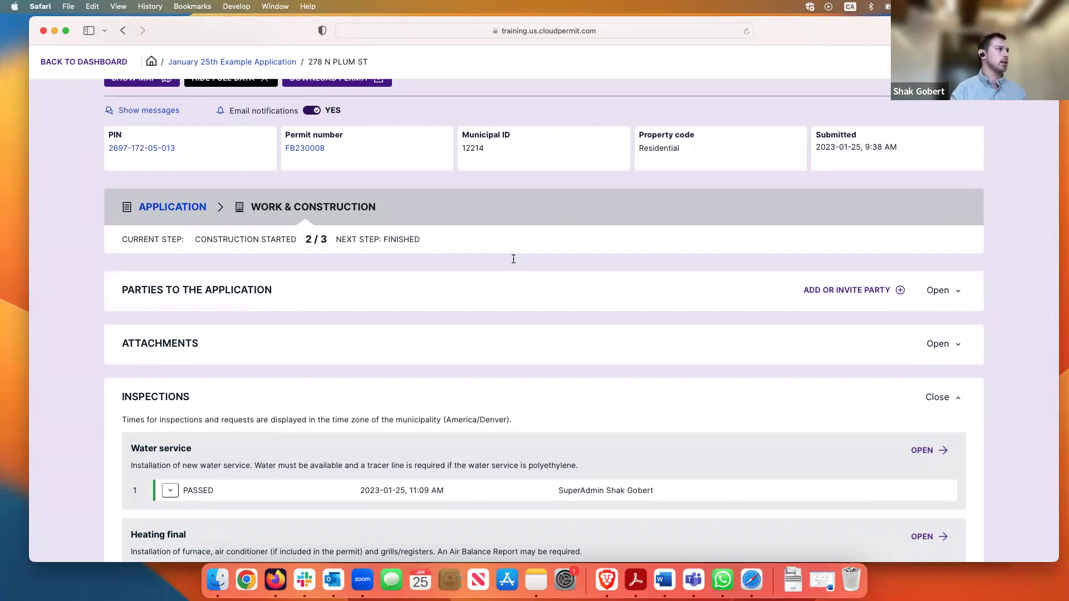
pyautogui.scroll(3, 356, 284)
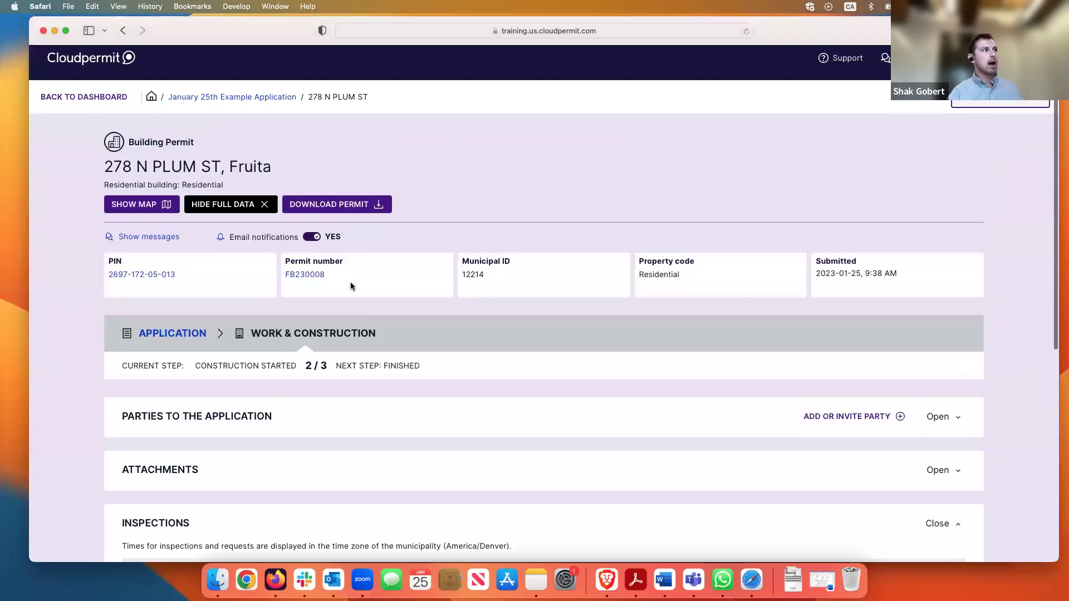
# Expand Parties, start inviting a new party, and enter the invitee's e-mail address
pyautogui.click(220, 430)
pyautogui.scroll(-2, 492, 389)
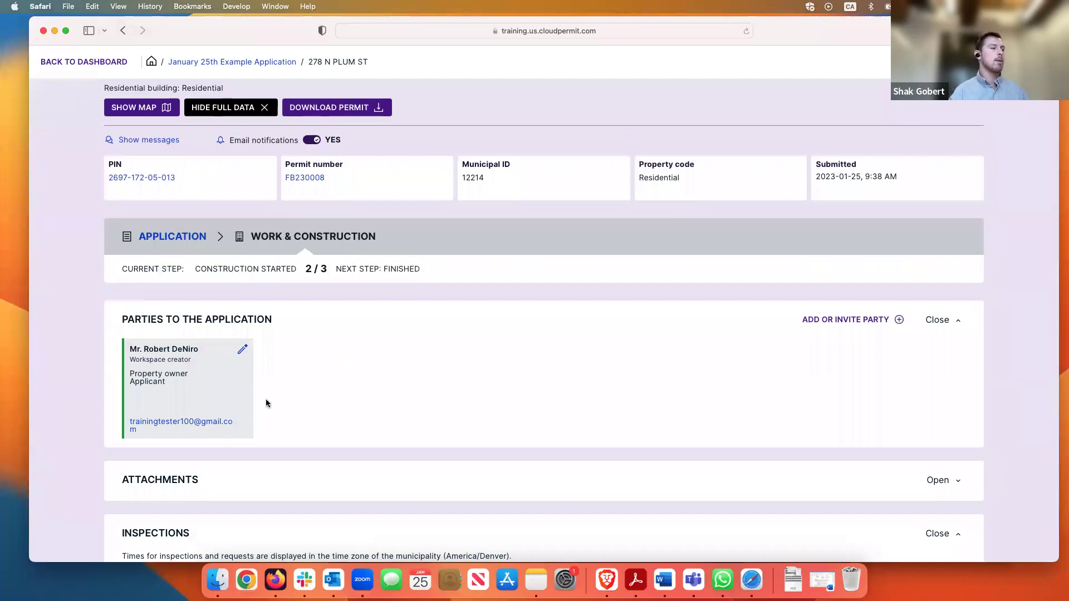
pyautogui.click(879, 323)
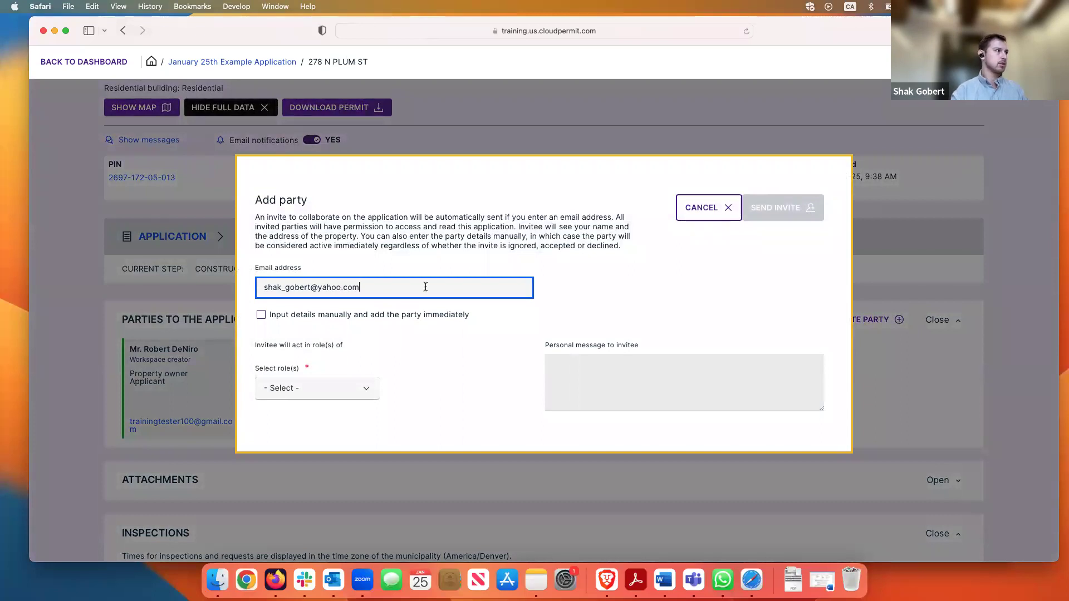
# Assign the Electrical contractor role, add the message 'Hey this is your Cloudpermit invite to the application at Plum Street', and send the invite
pyautogui.click(353, 391)
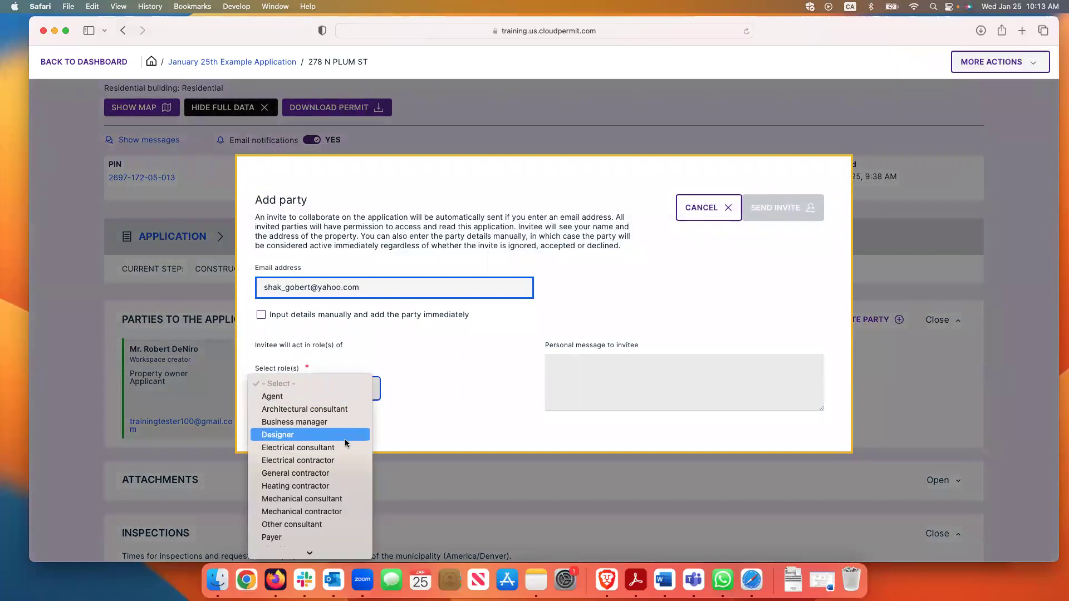
pyautogui.scroll(-3, 346, 445)
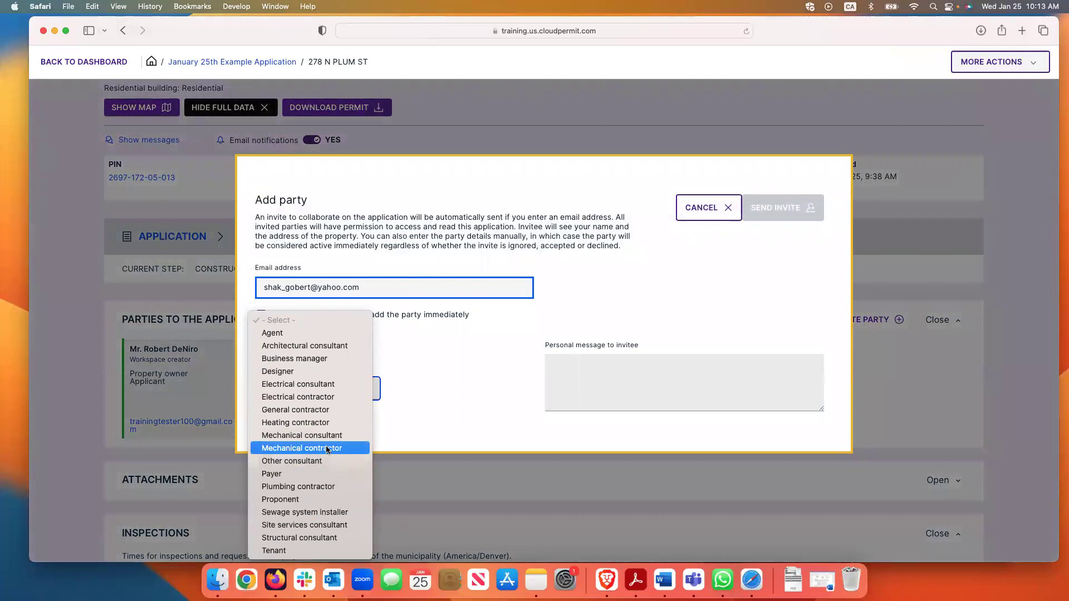
pyautogui.click(324, 397)
pyautogui.click(637, 363)
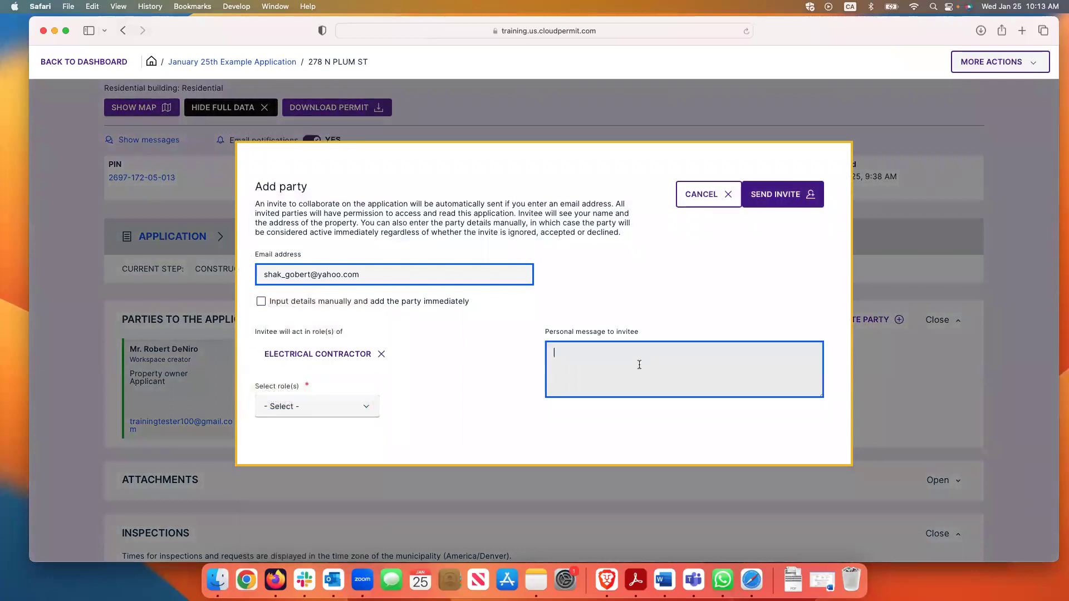
pyautogui.write('Hey this is your Cloudpermit invite to the application at Plum Street')
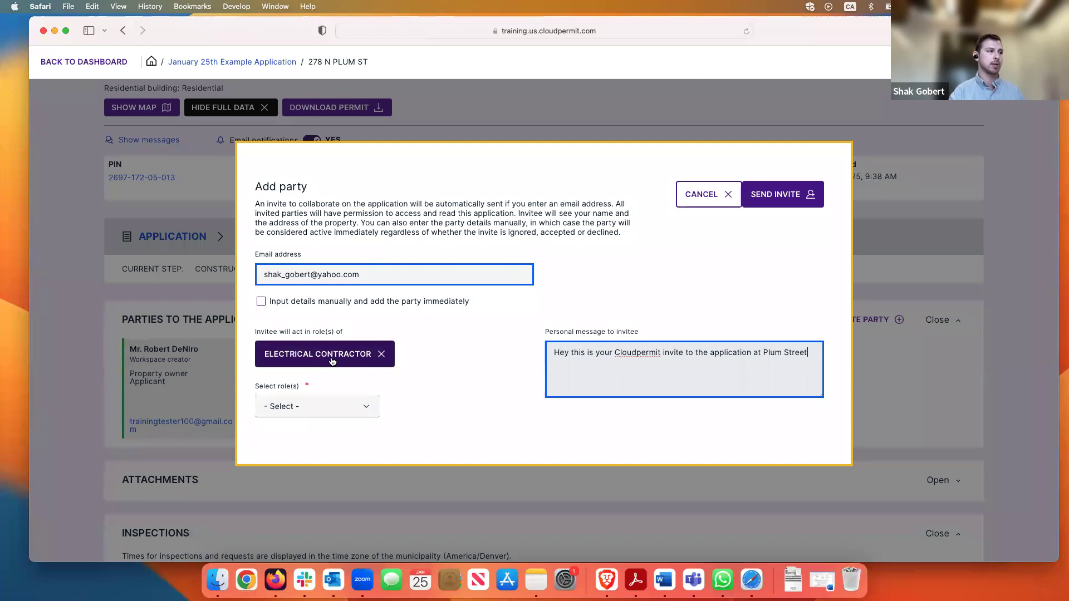
pyautogui.moveTo(813, 353); pyautogui.dragTo(534, 353)
pyautogui.click(746, 290)
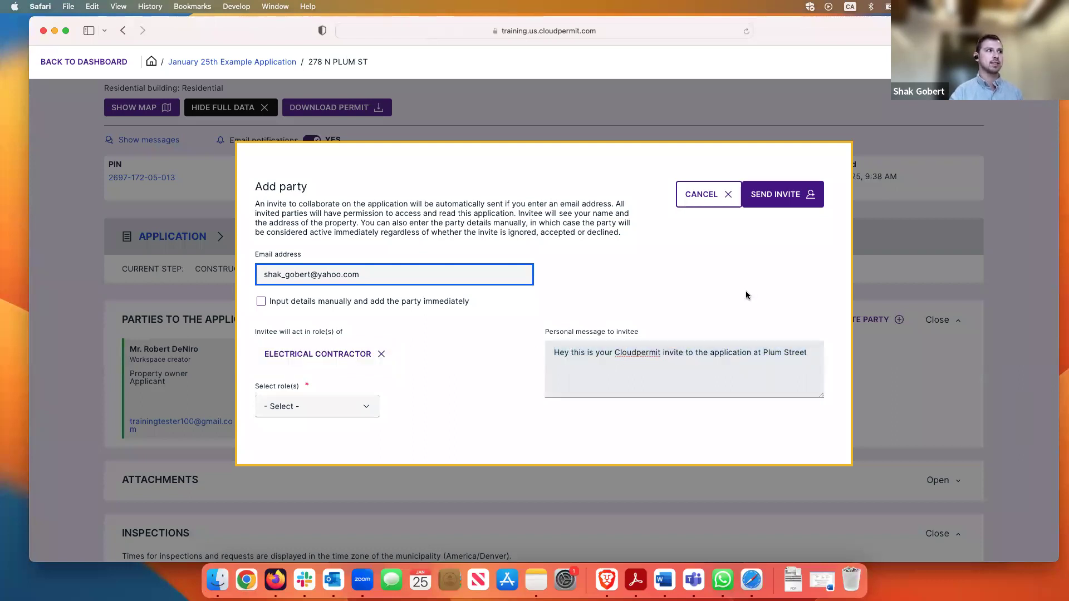
pyautogui.click(785, 203)
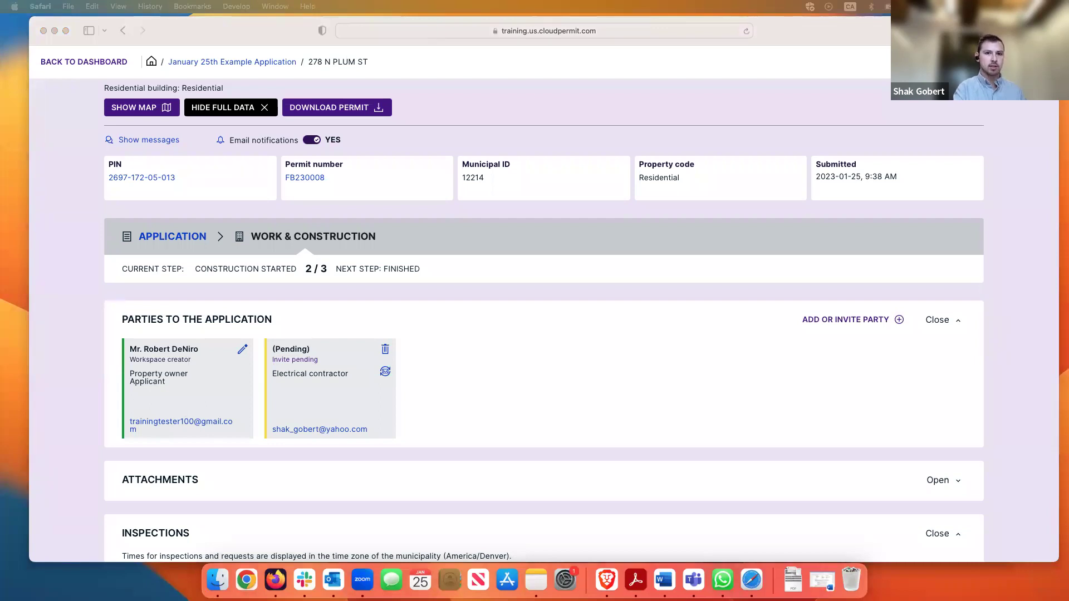
pyautogui.click(866, 177)
pyautogui.scroll(1, 879, 145)
# Log out, sign back in with the invitee's saved account, and decline saving the password
pyautogui.scroll(3, 878, 144)
pyautogui.click(1035, 66)
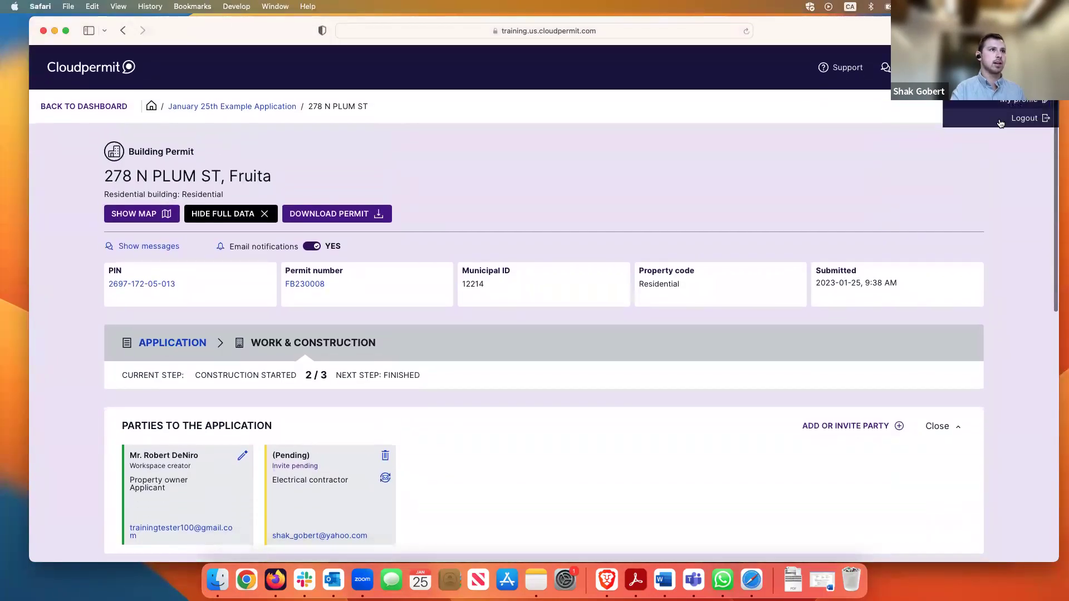
pyautogui.click(1023, 119)
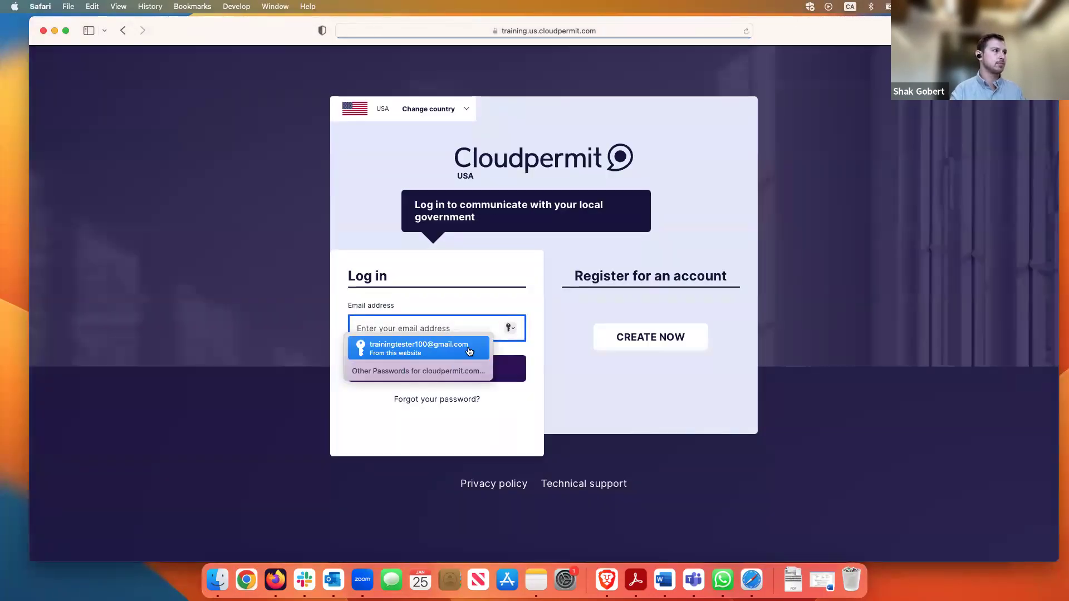
pyautogui.write('shak')
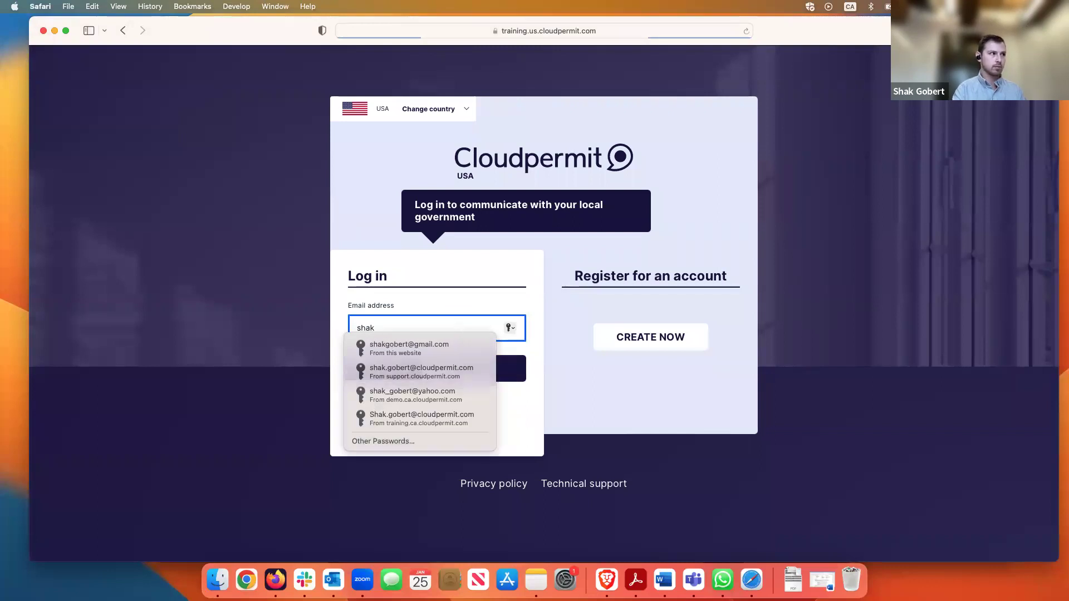
pyautogui.click(471, 397)
pyautogui.click(461, 376)
pyautogui.click(462, 375)
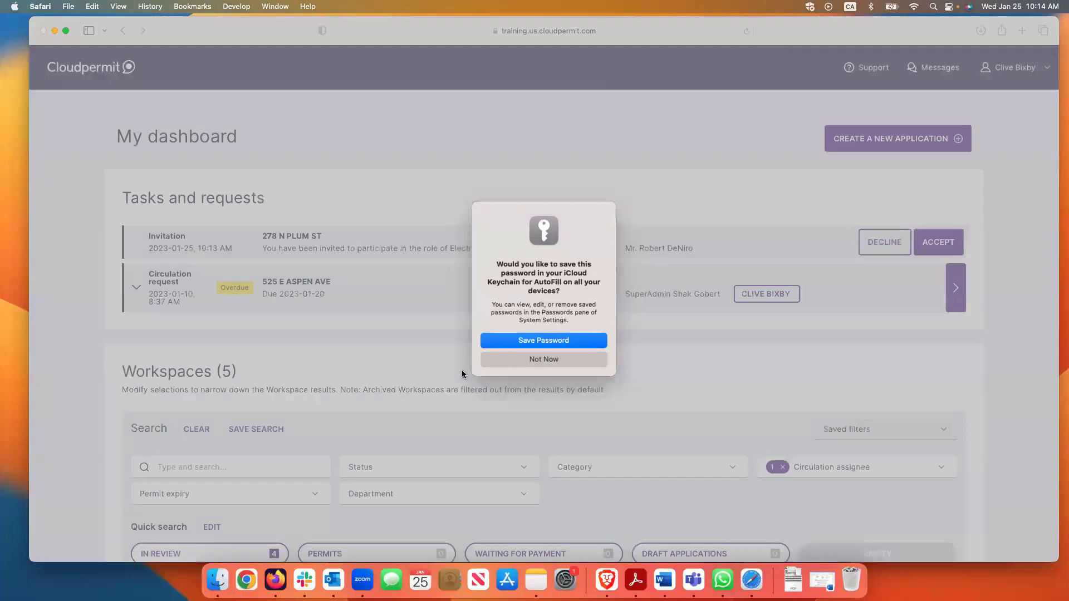
pyautogui.click(579, 363)
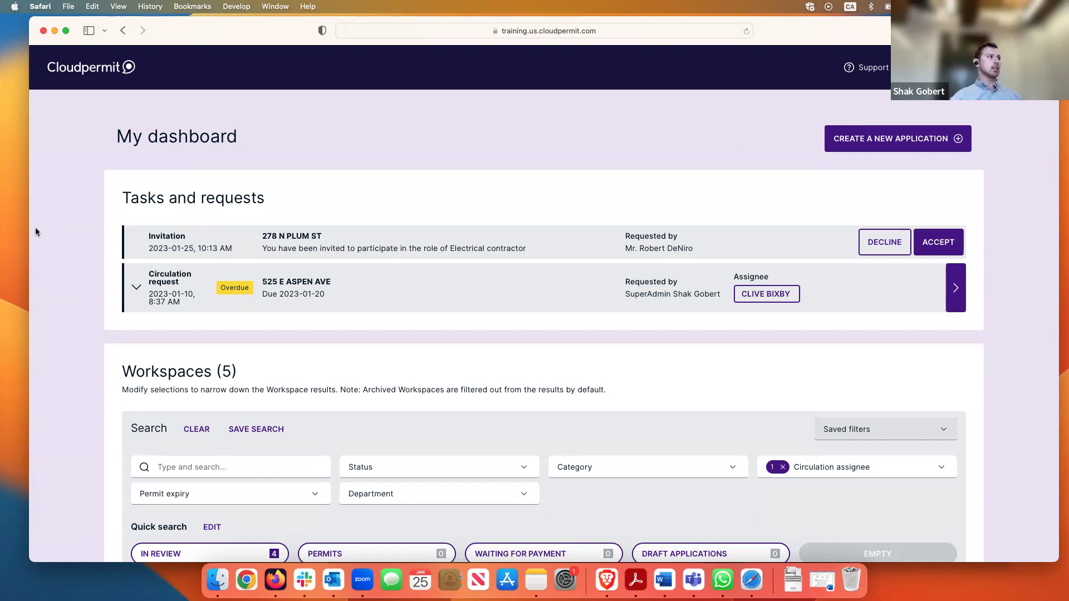
pyautogui.doubleClick(170, 235)
pyautogui.click(262, 236)
pyautogui.moveTo(450, 248); pyautogui.dragTo(540, 248)
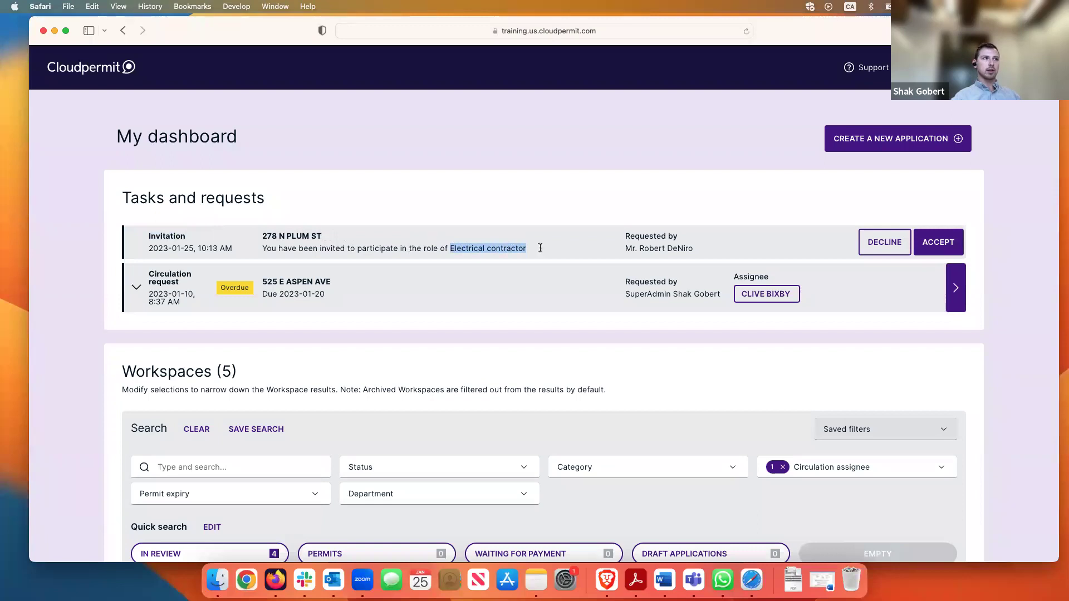
pyautogui.click(538, 248)
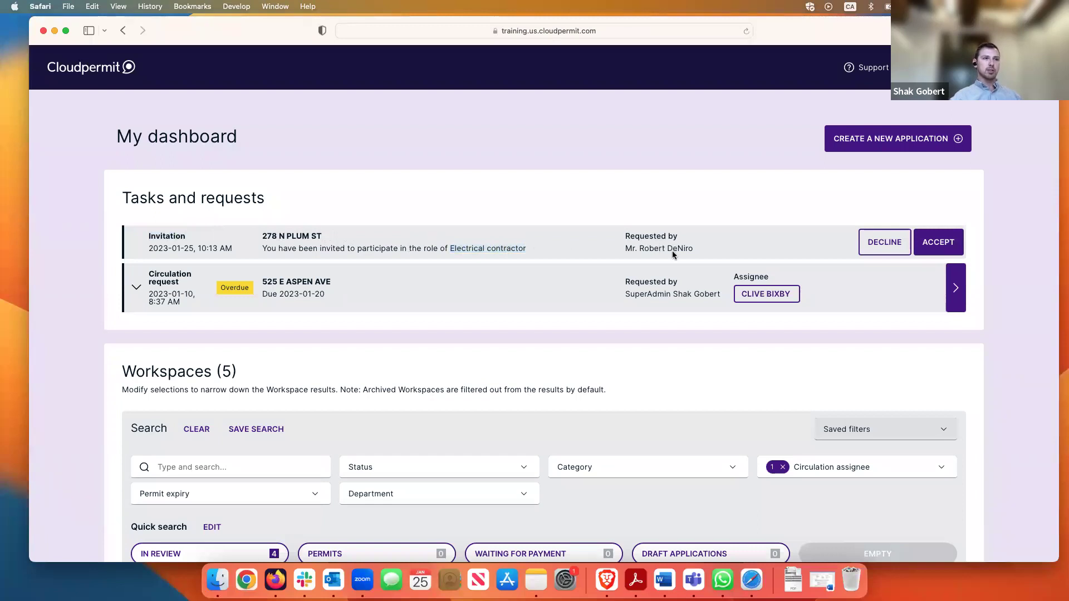
pyautogui.click(938, 243)
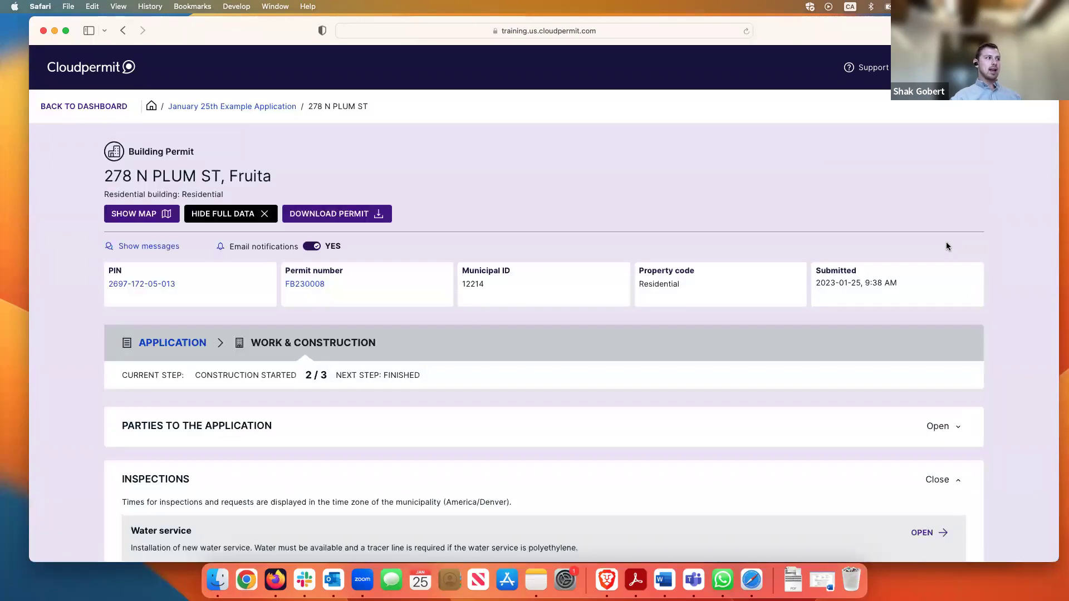
# Expand Parties to the Application and confirm the contractor card shows Invite accepted
pyautogui.click(946, 426)
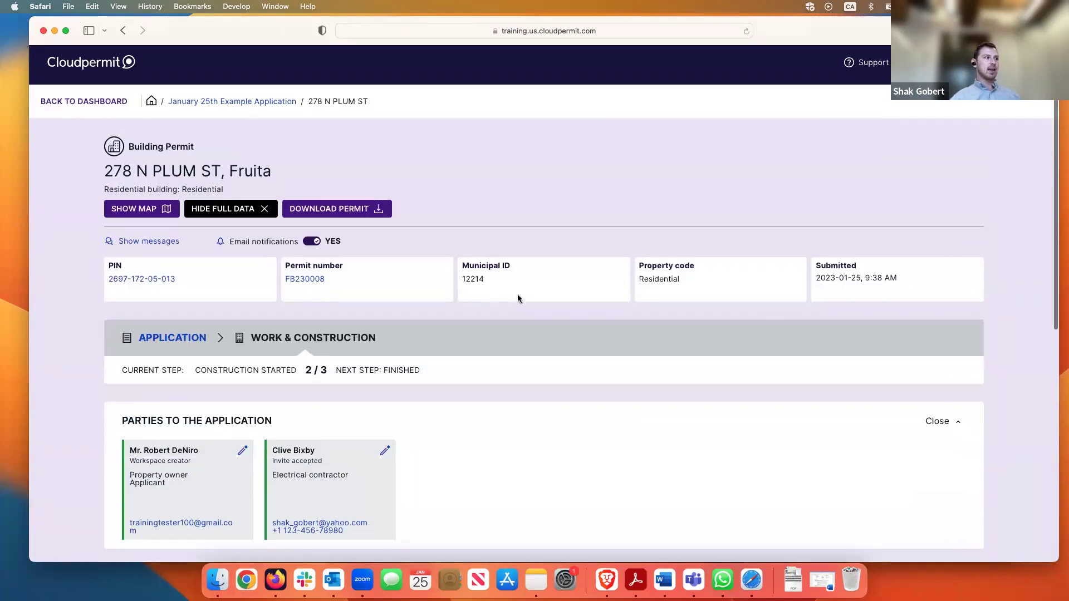
pyautogui.scroll(-2, 518, 301)
pyautogui.scroll(2, 440, 270)
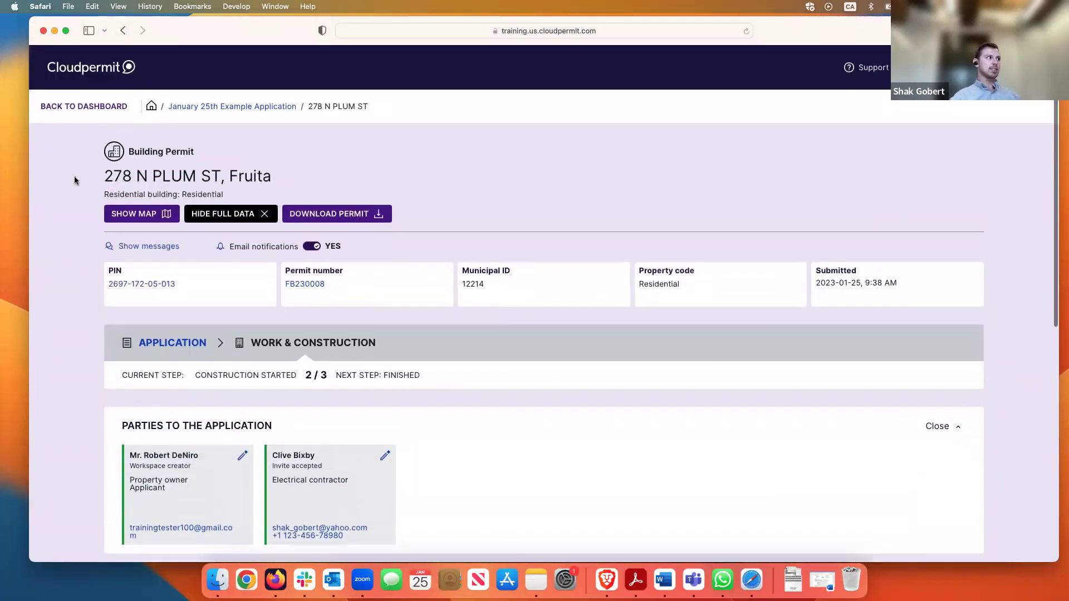
pyautogui.scroll(-5, 458, 334)
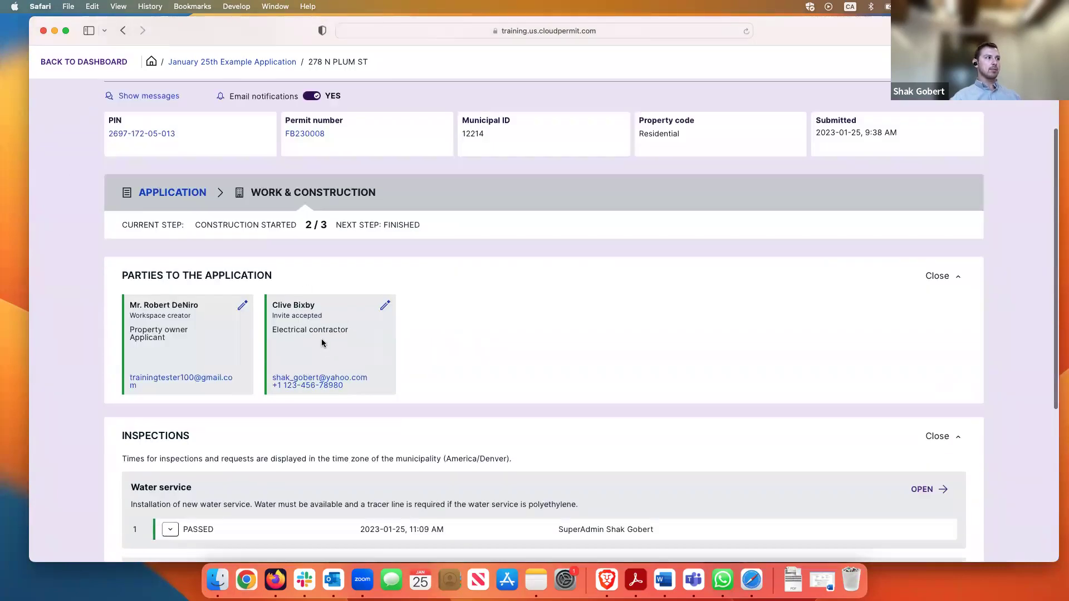
pyautogui.moveTo(354, 332); pyautogui.dragTo(271, 316)
pyautogui.click(341, 346)
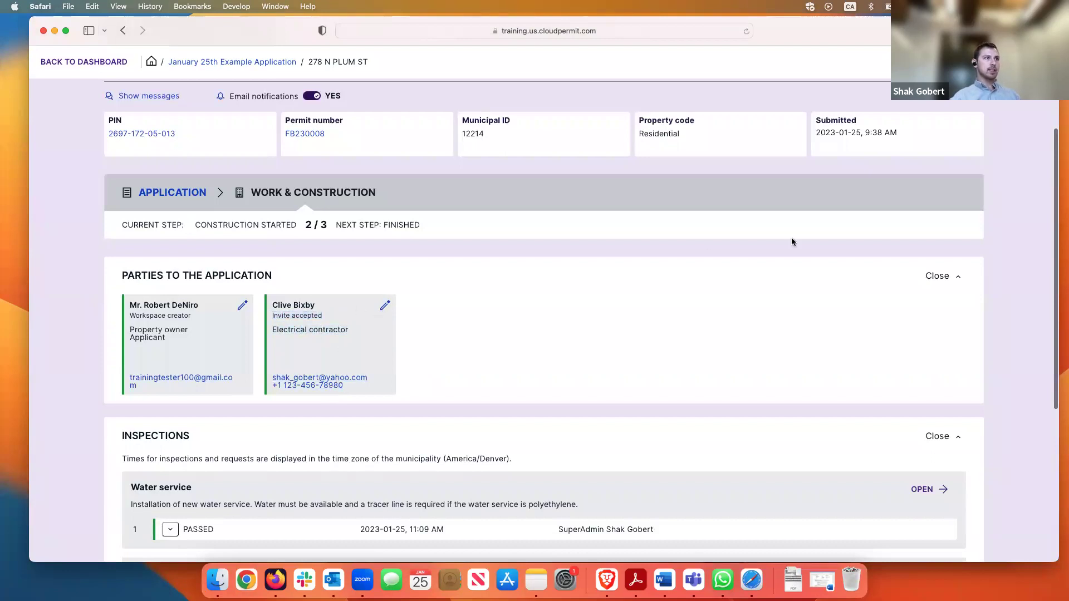
pyautogui.scroll(5, 795, 242)
pyautogui.scroll(-10, 551, 395)
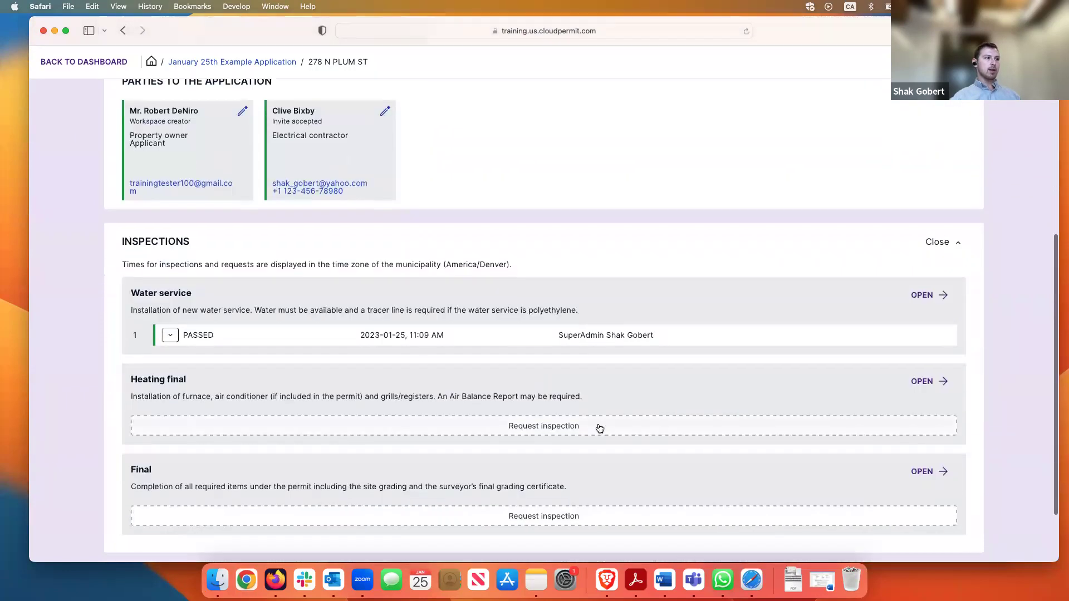
pyautogui.scroll(3, 659, 378)
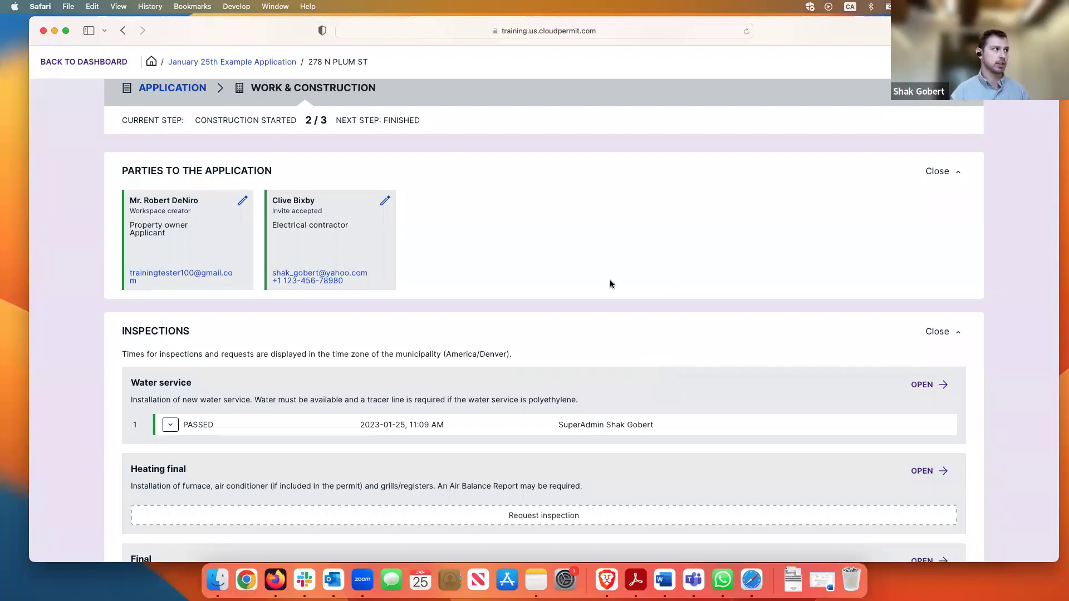
pyautogui.scroll(2, 472, 272)
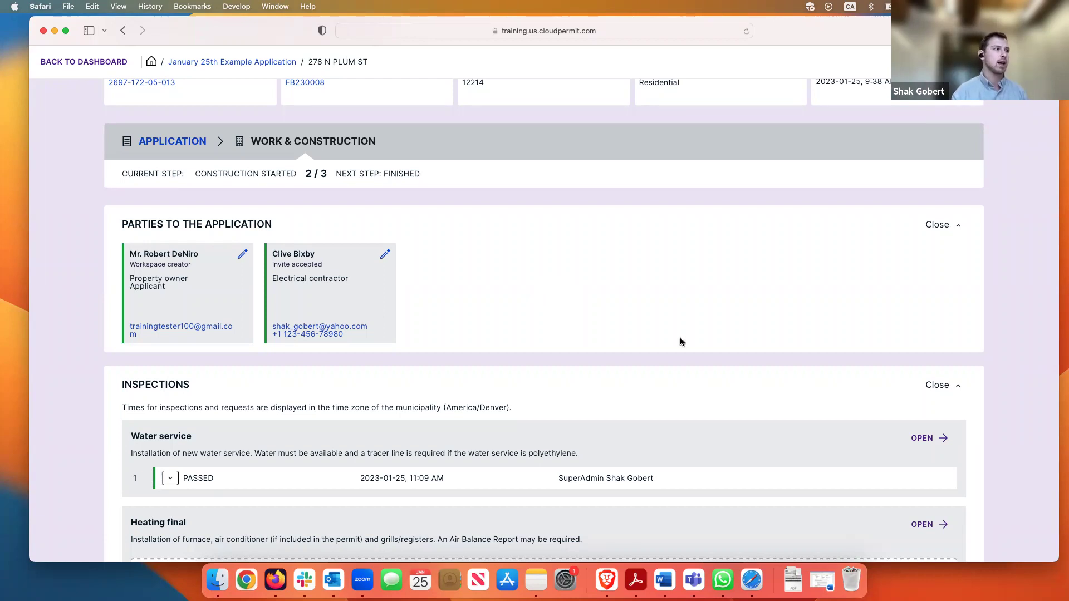
pyautogui.scroll(-3, 653, 334)
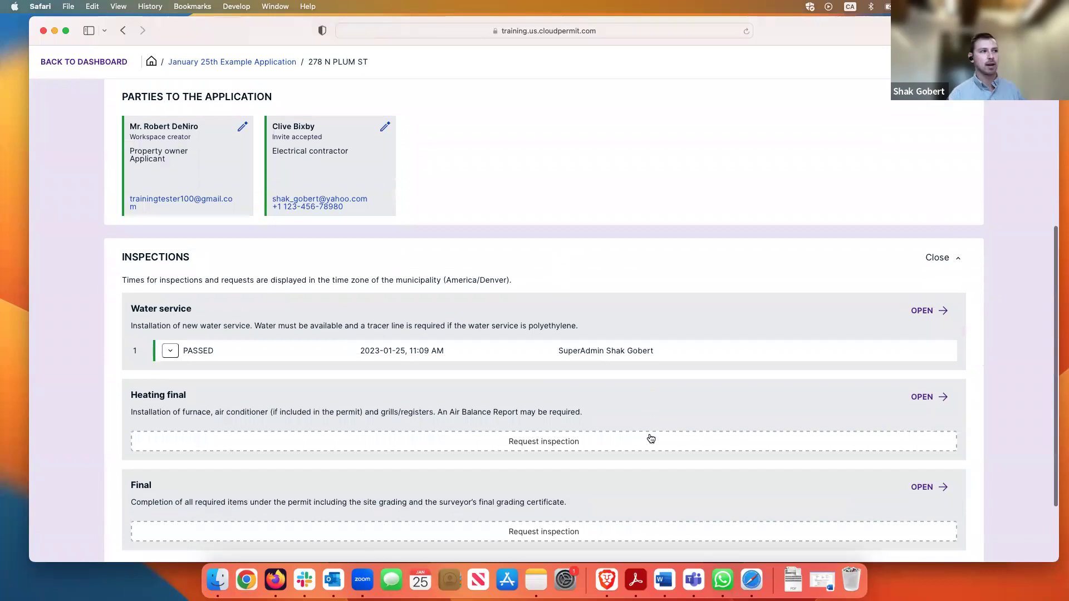
pyautogui.scroll(2, 606, 390)
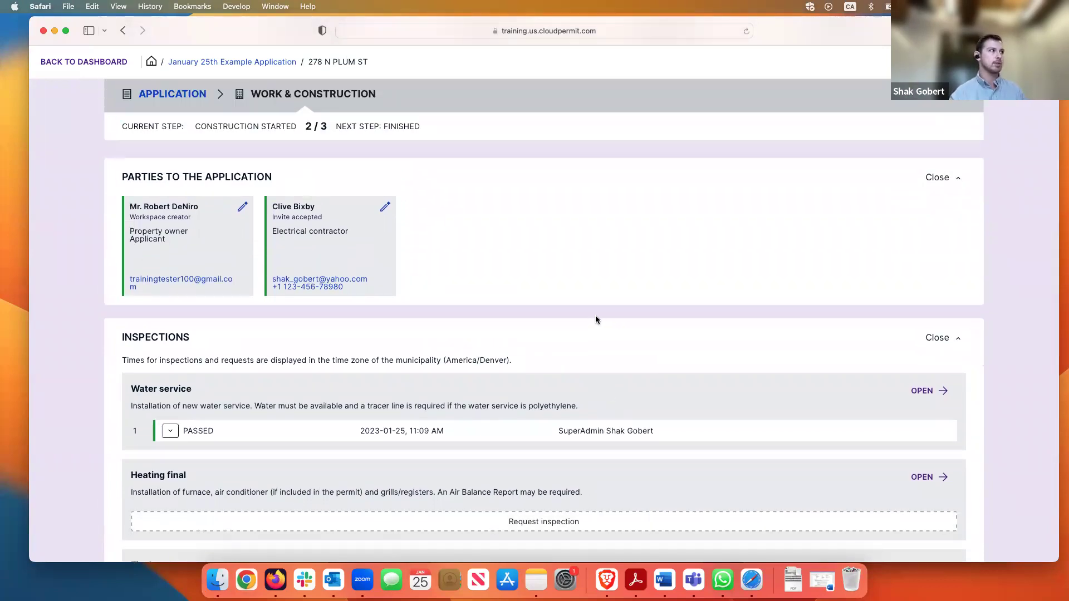
pyautogui.scroll(3, 516, 301)
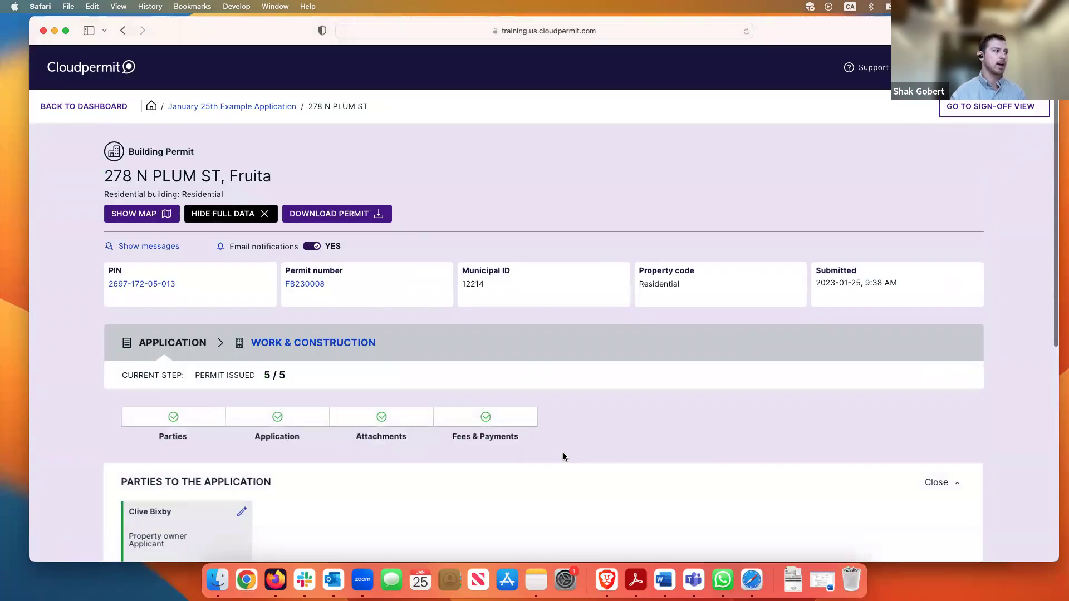
# Expand Application Data on the Application tab, then switch to the Work & Construction stage
pyautogui.scroll(-5, 563, 451)
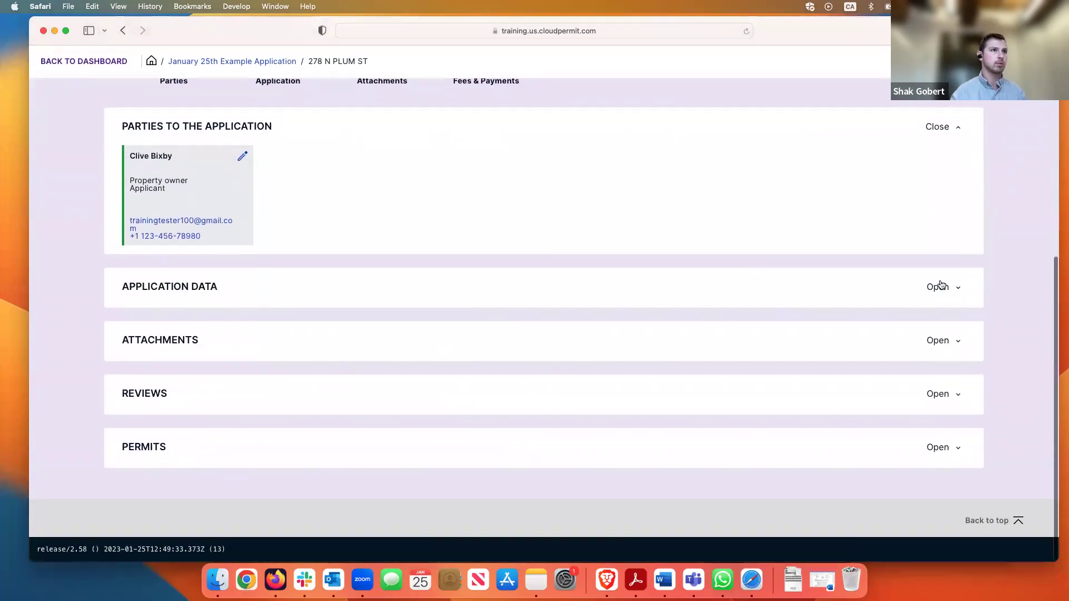
pyautogui.click(731, 283)
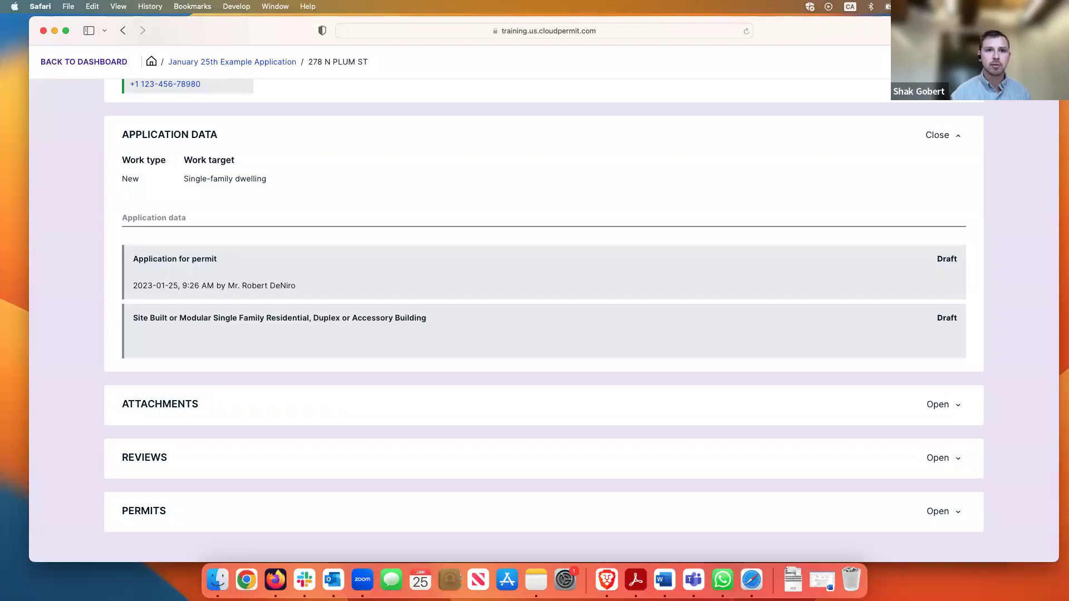
pyautogui.scroll(10, 453, 159)
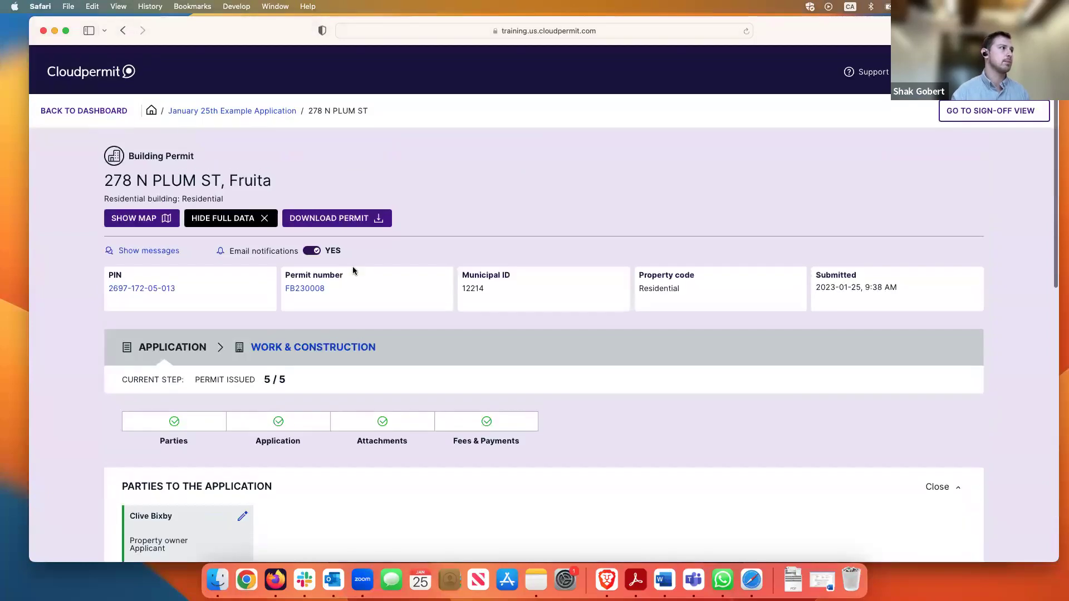
pyautogui.click(307, 344)
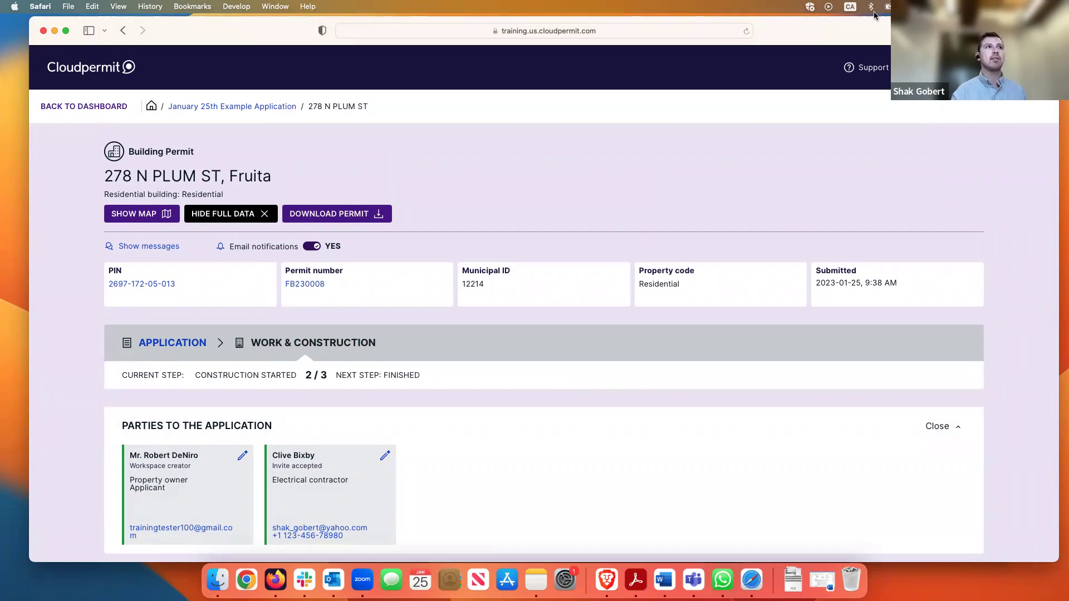
pyautogui.moveTo(863, 30); pyautogui.dragTo(863, 28)
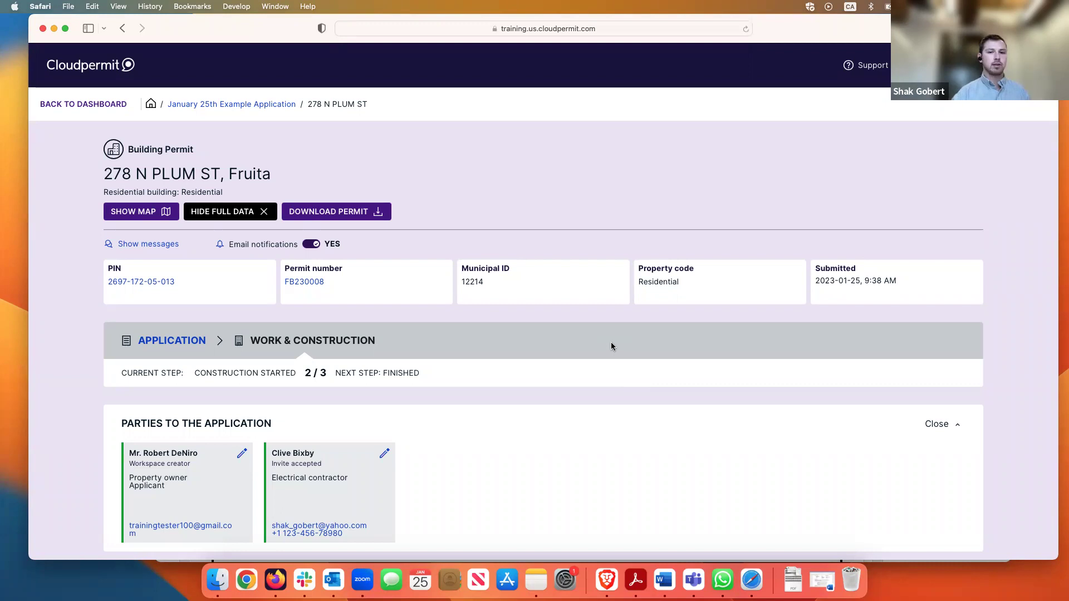
pyautogui.scroll(-4, 741, 308)
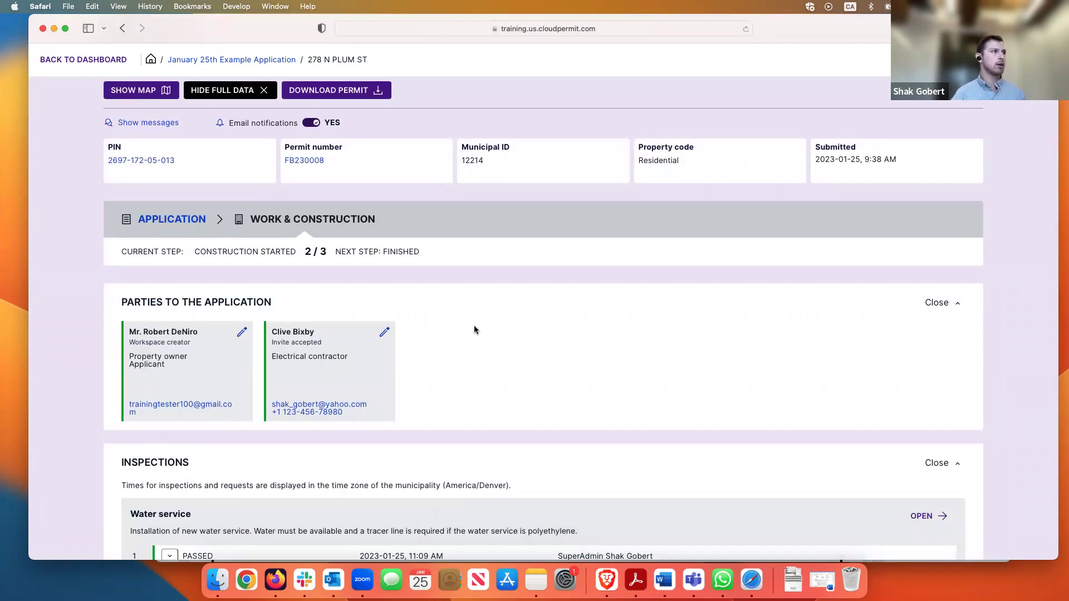
pyautogui.scroll(-3, 673, 338)
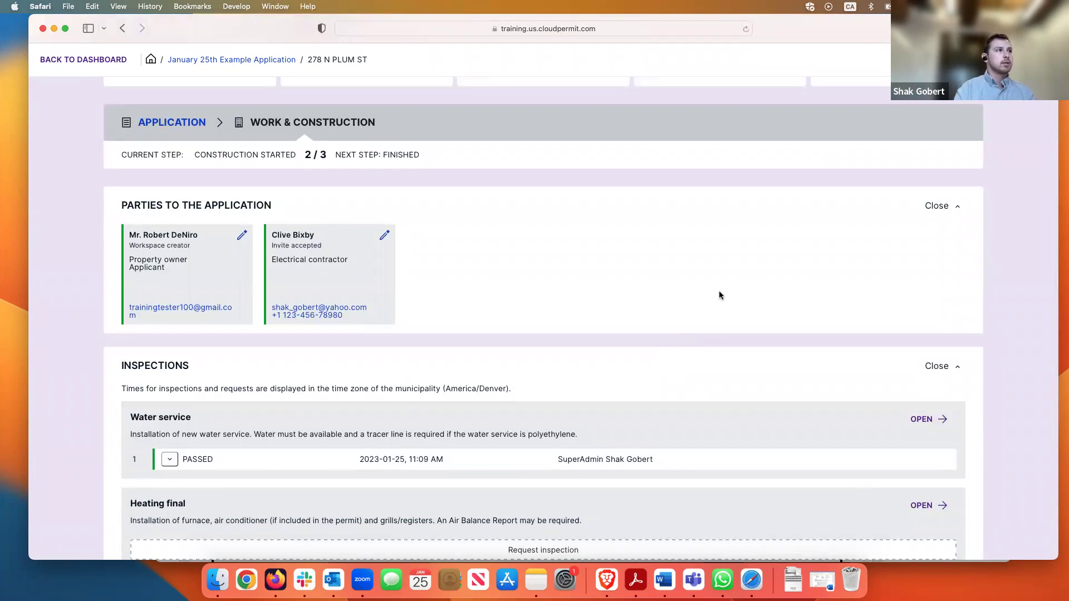
pyautogui.scroll(6, 719, 292)
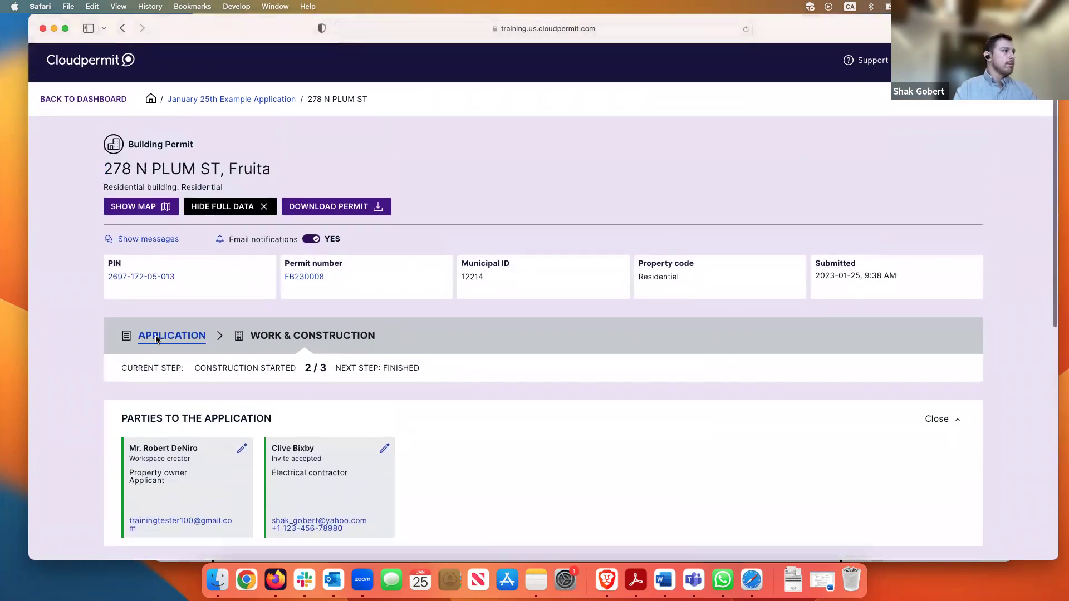
pyautogui.click(170, 340)
pyautogui.click(280, 342)
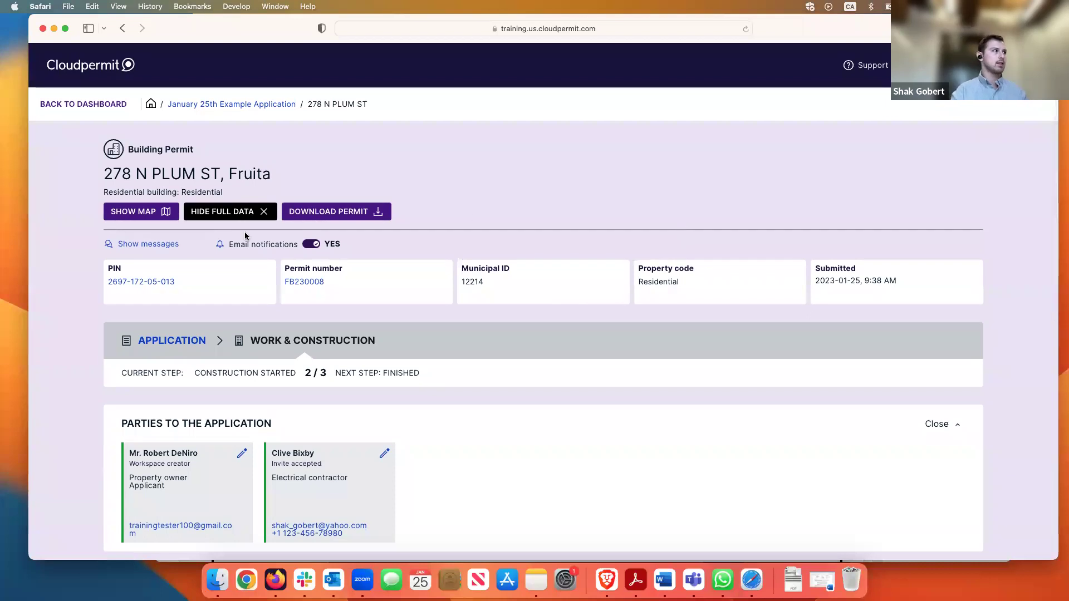
# Post the workspace message 'I have a question too' under the Work phase
pyautogui.click(167, 248)
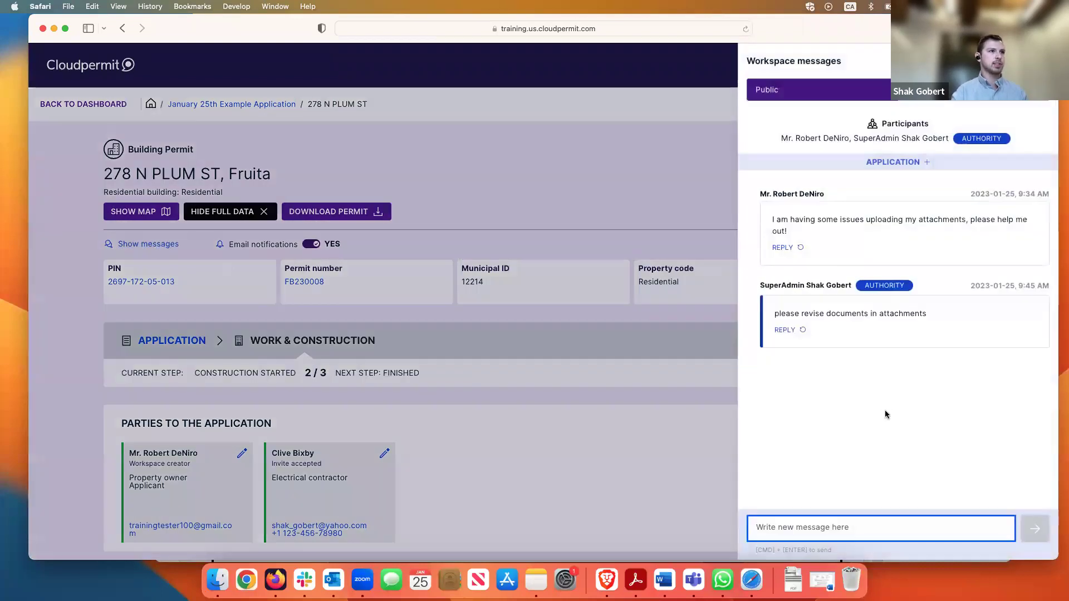
pyautogui.write('I hav')
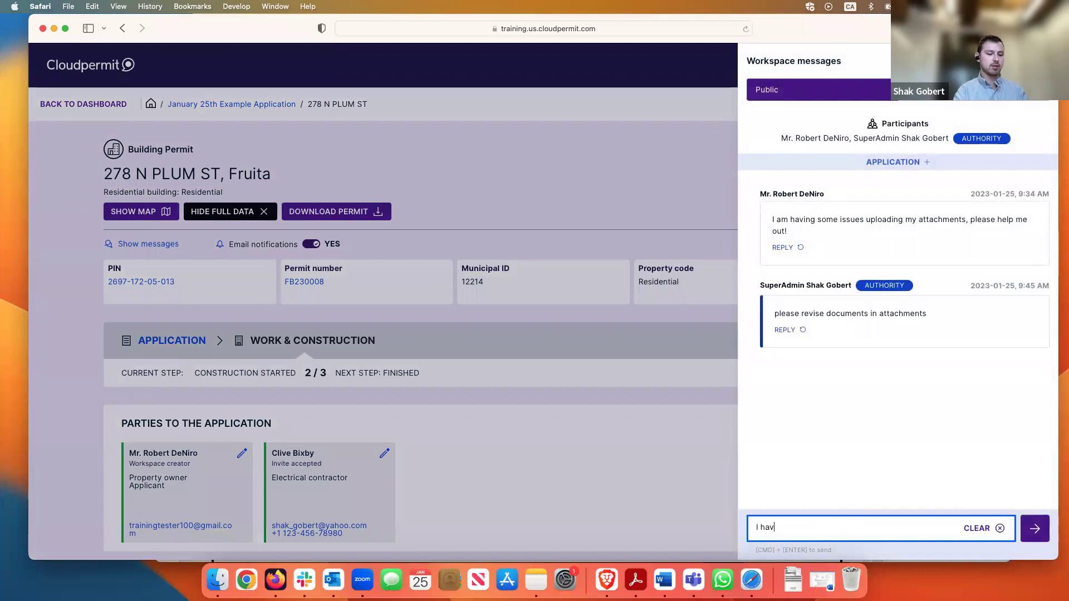
pyautogui.write('e a question too')
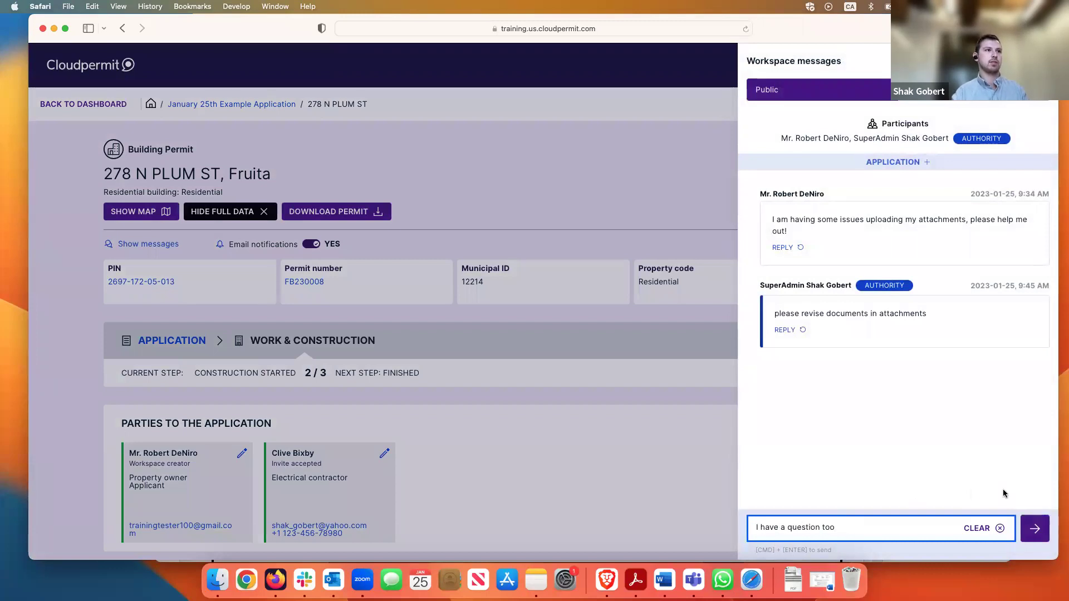
pyautogui.click(1031, 526)
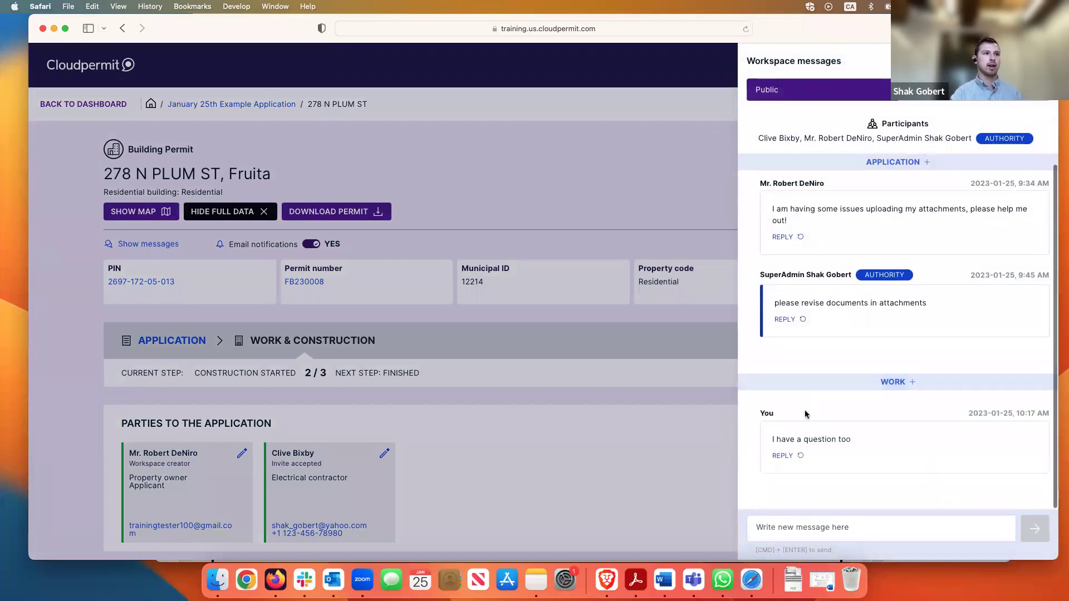
pyautogui.scroll(-1, 809, 415)
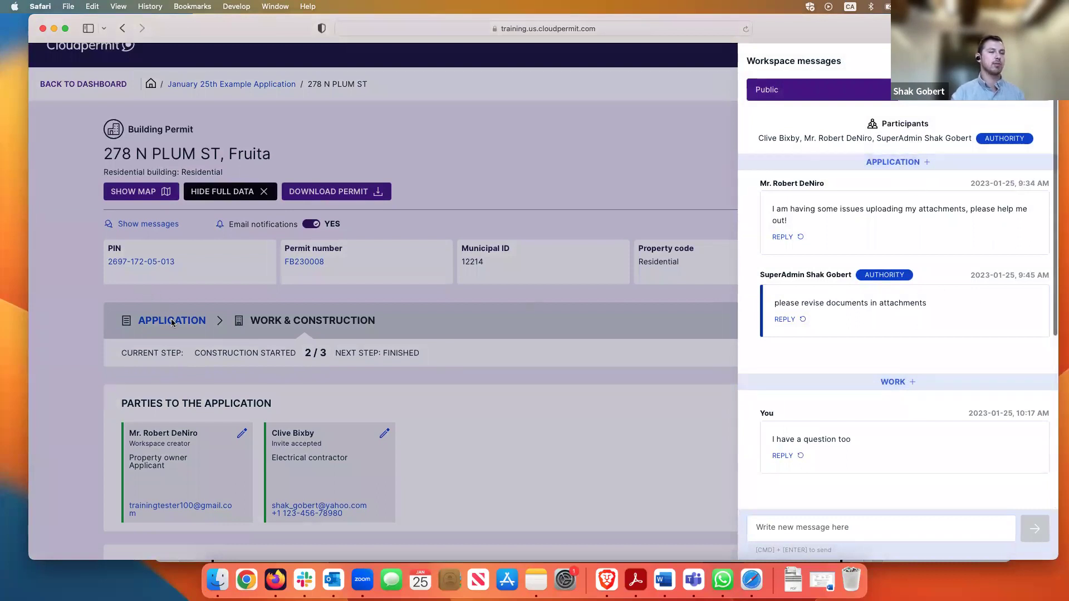
pyautogui.scroll(-1, 941, 415)
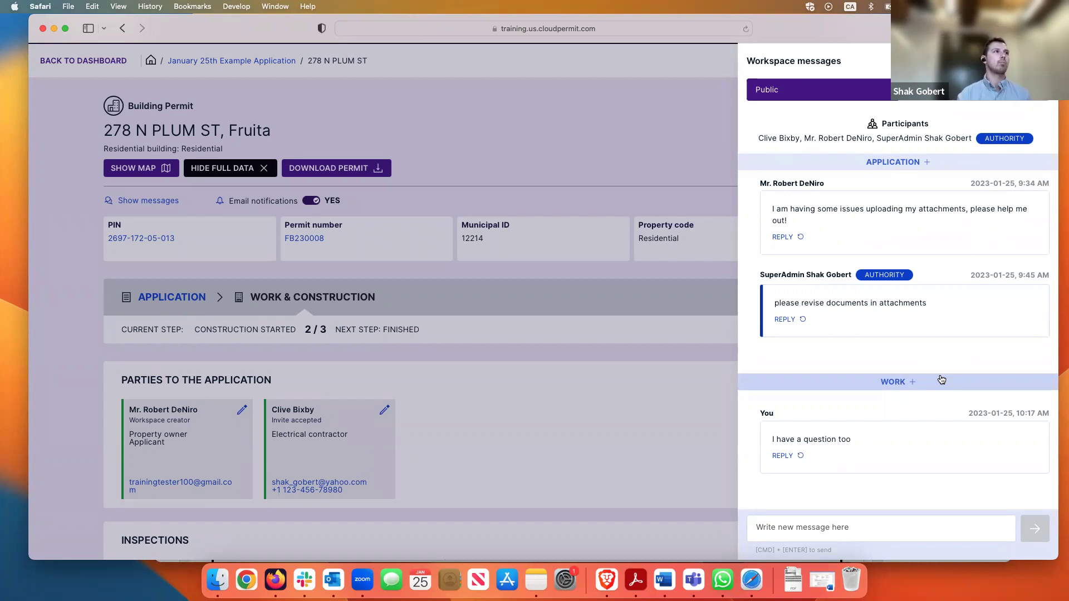
# Close the workspace messages panel and return to the Cloudpermit dashboard
pyautogui.click(353, 123)
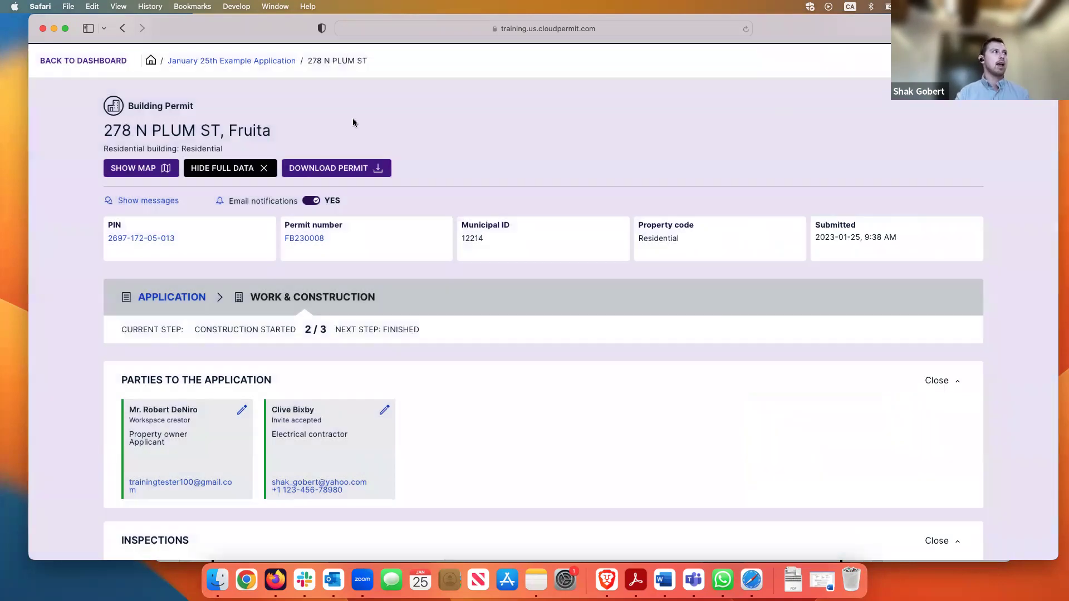
pyautogui.scroll(2, 222, 120)
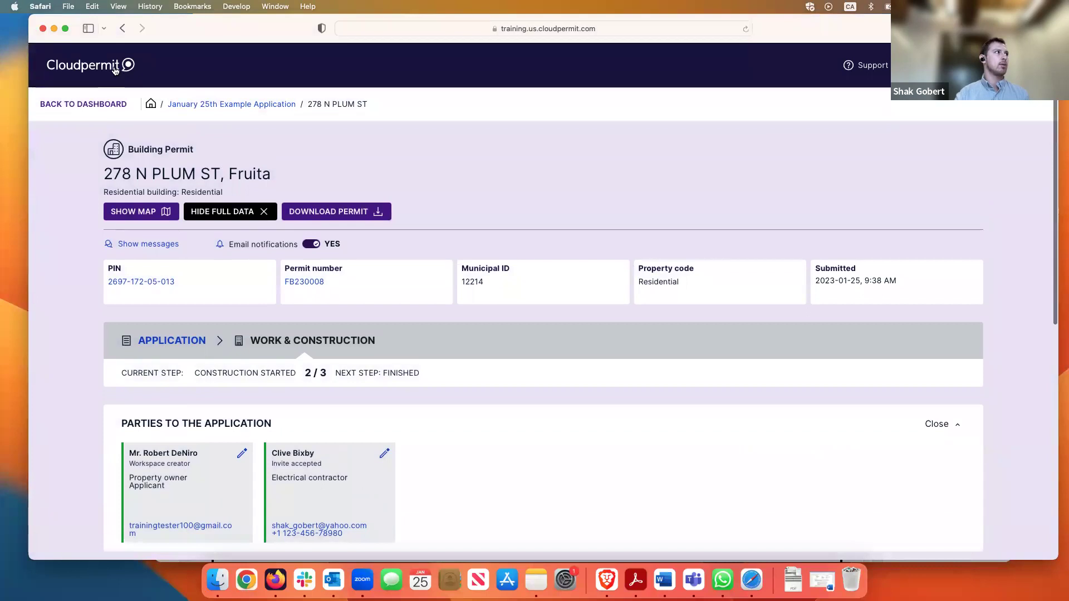
pyautogui.click(114, 69)
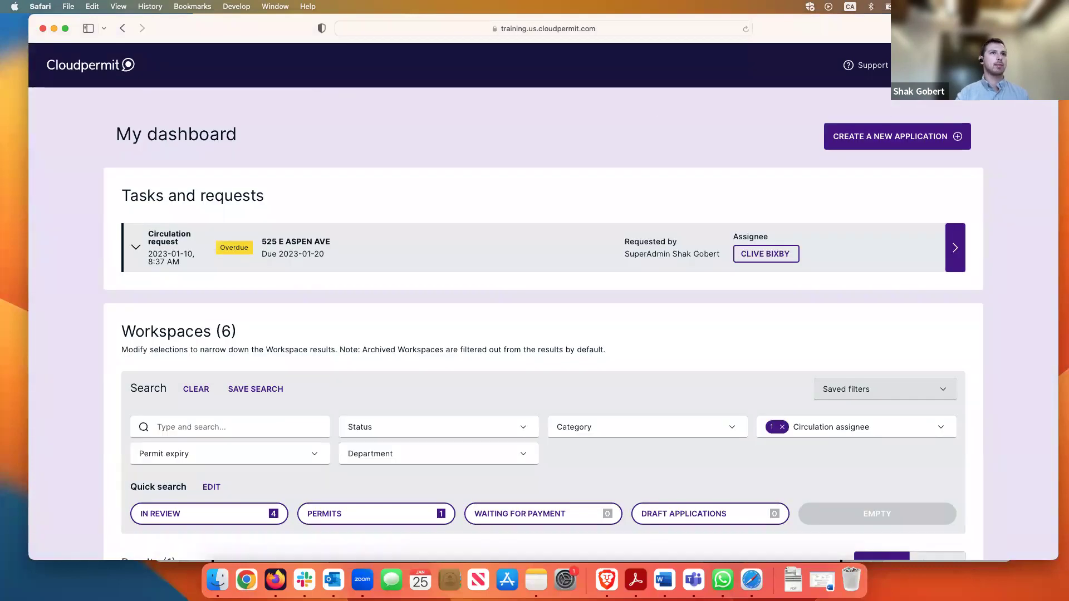
# Switch workspace results from Map to List and remove the Circulation assignee filter
pyautogui.scroll(-5, 694, 243)
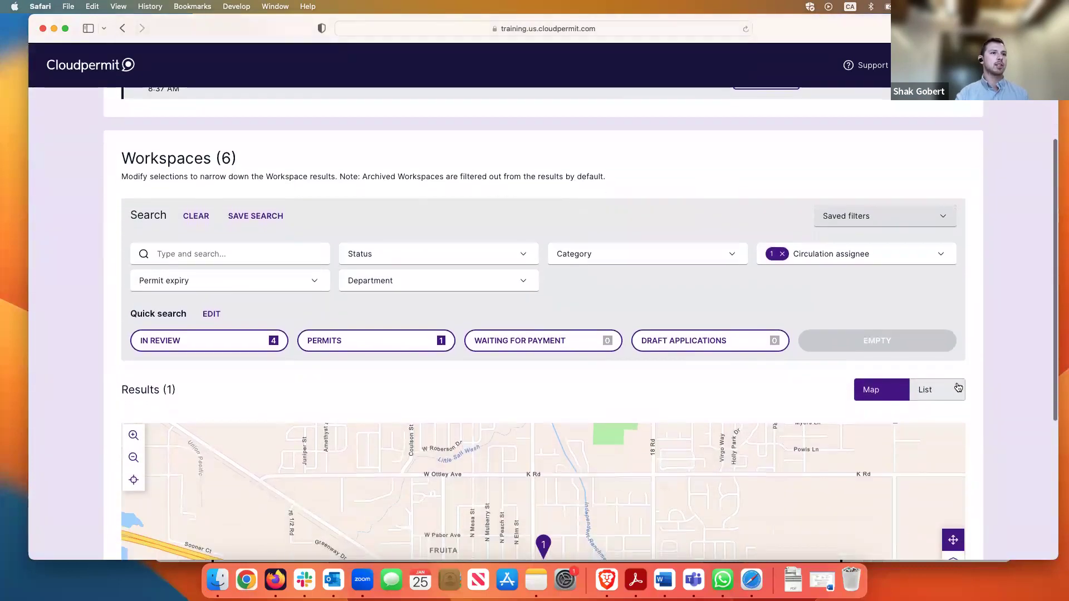
pyautogui.click(958, 387)
pyautogui.scroll(-1, 554, 271)
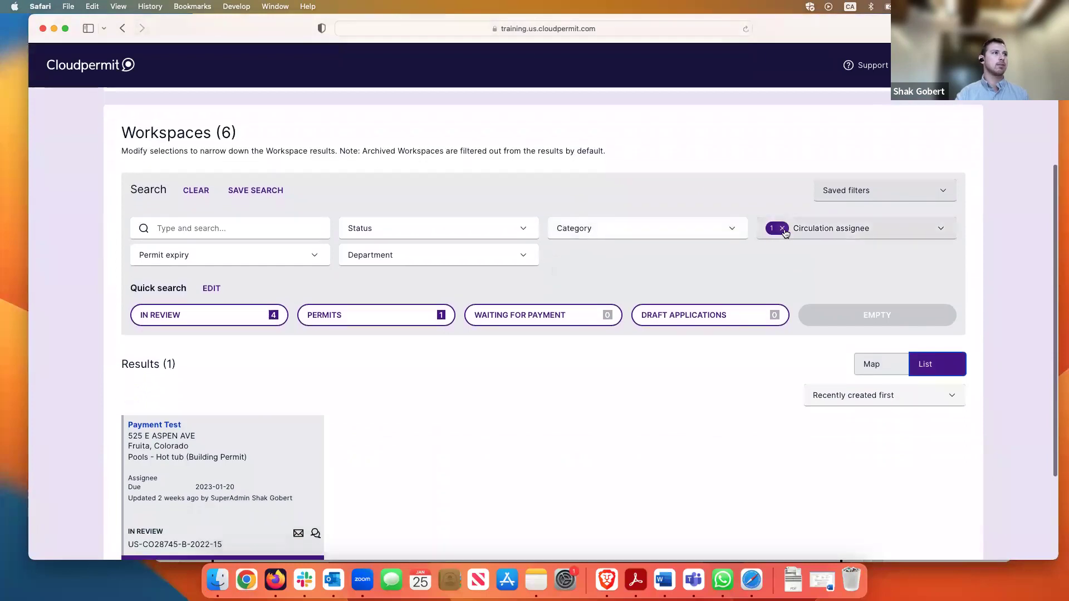
pyautogui.click(783, 228)
# Look through the six listed workspaces, including the Test NIC 2 card
pyautogui.scroll(-5, 612, 251)
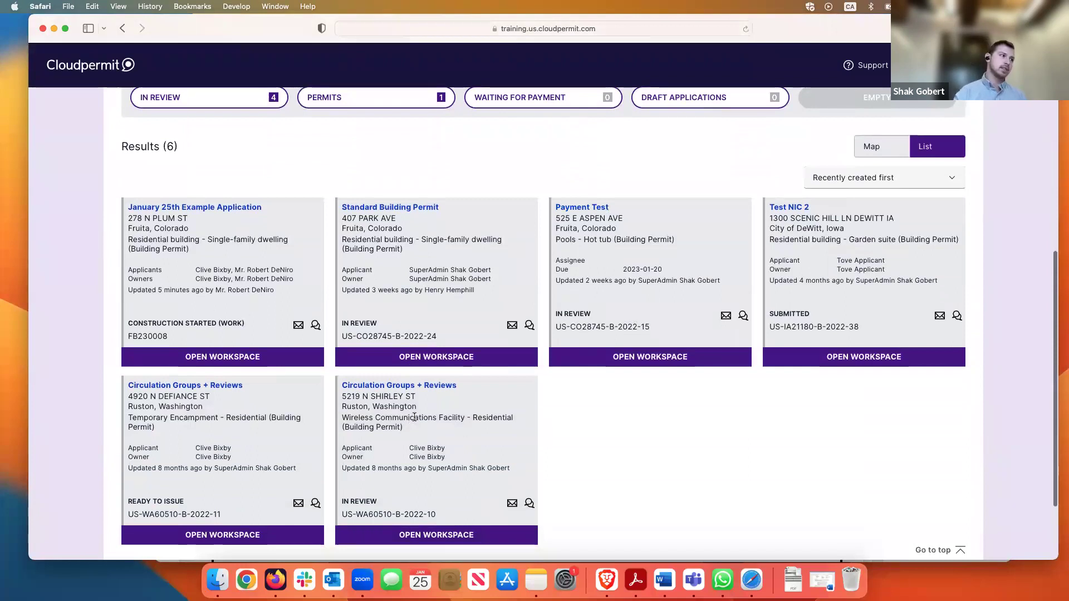
pyautogui.scroll(2, 472, 406)
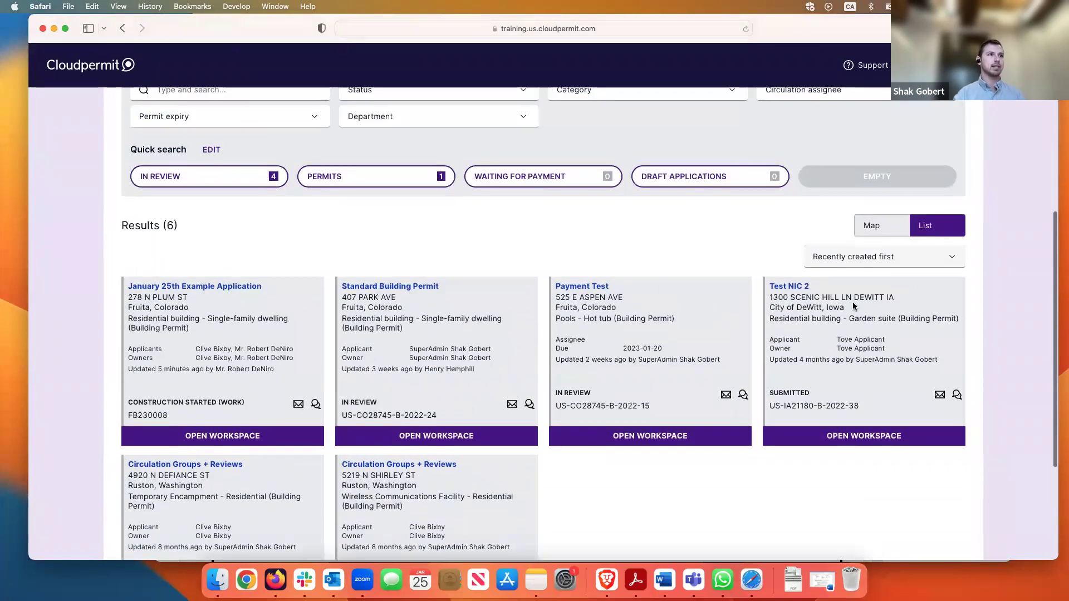
pyautogui.moveTo(845, 308); pyautogui.dragTo(775, 308)
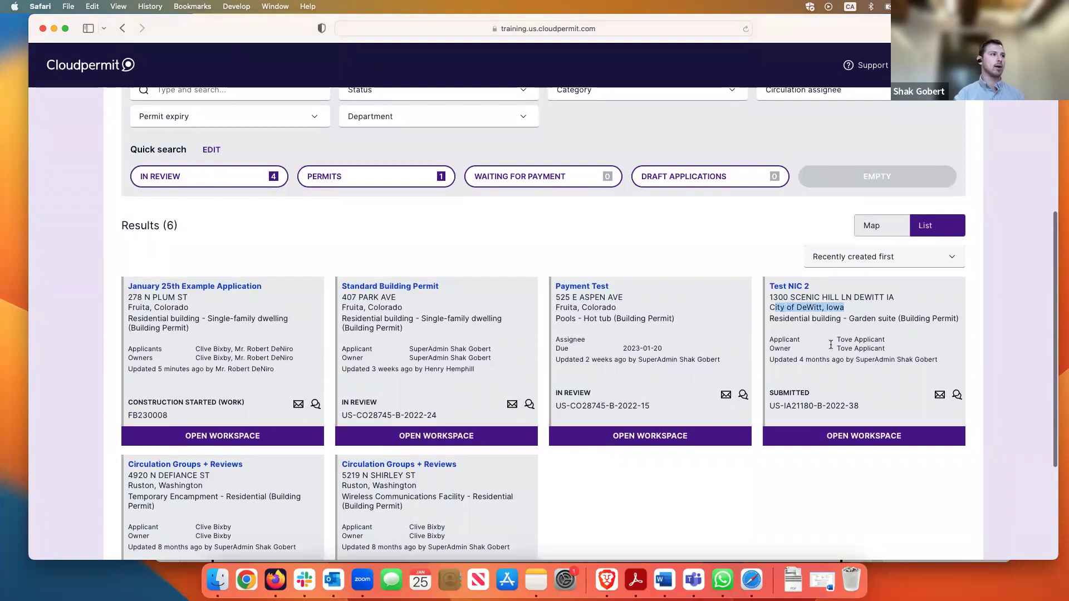
pyautogui.click(831, 345)
pyautogui.scroll(-3, 831, 345)
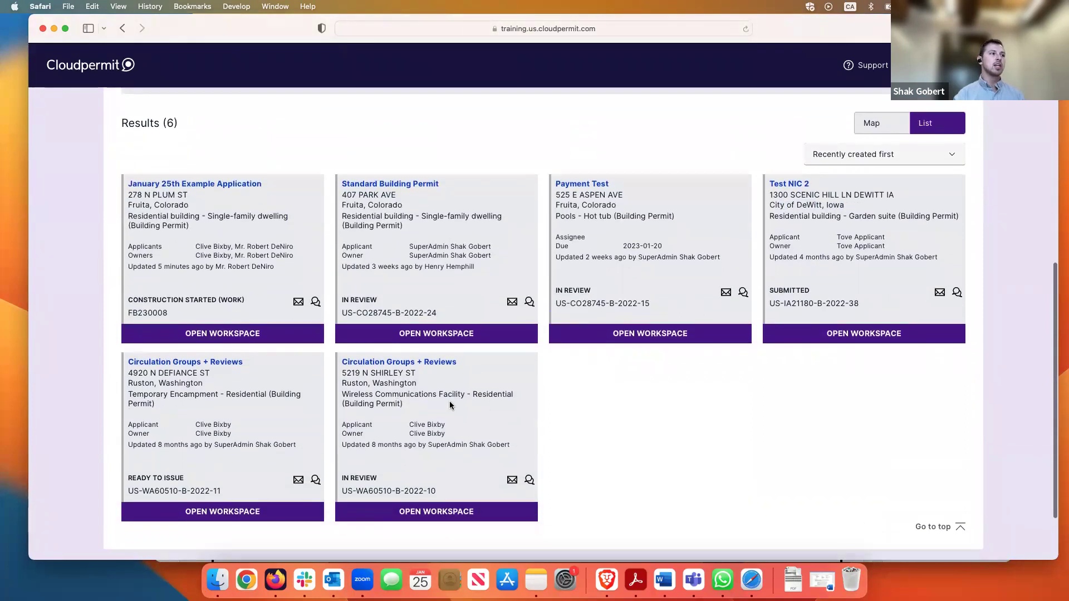
pyautogui.scroll(1, 451, 406)
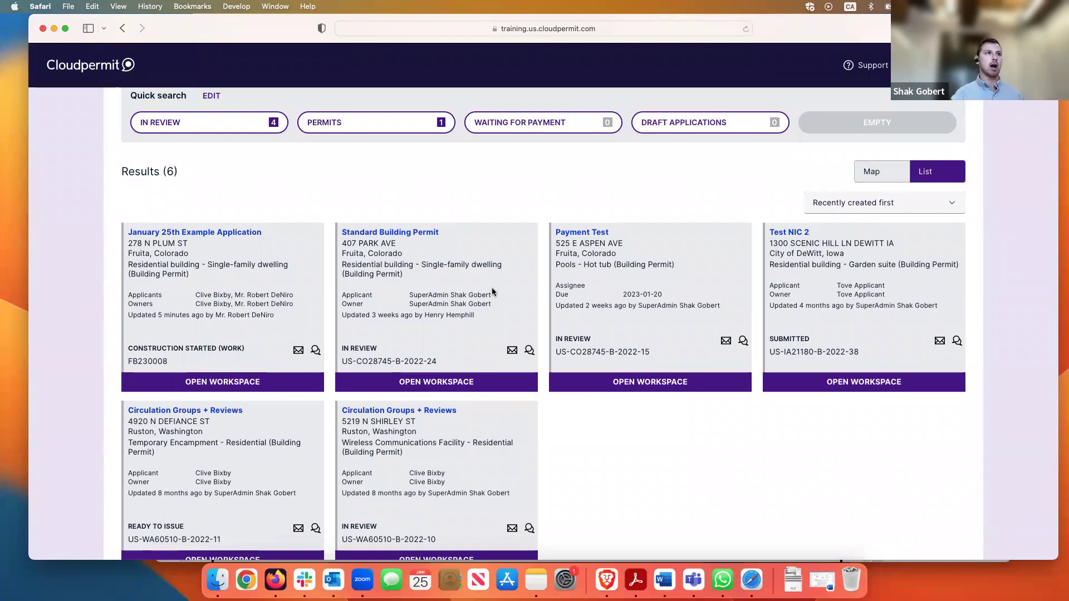
pyautogui.scroll(4, 515, 287)
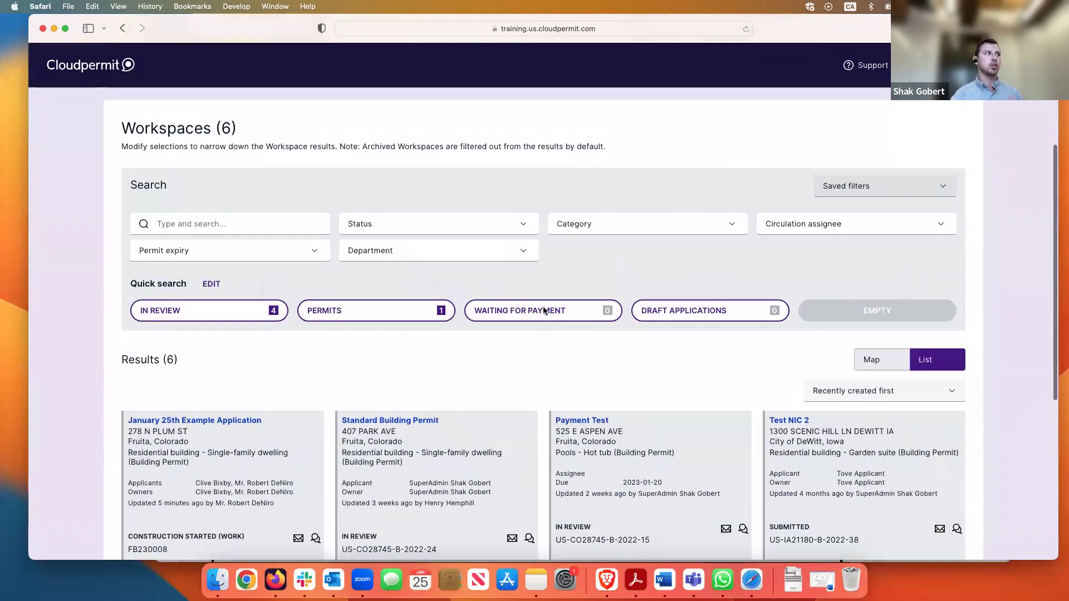
pyautogui.scroll(1, 544, 310)
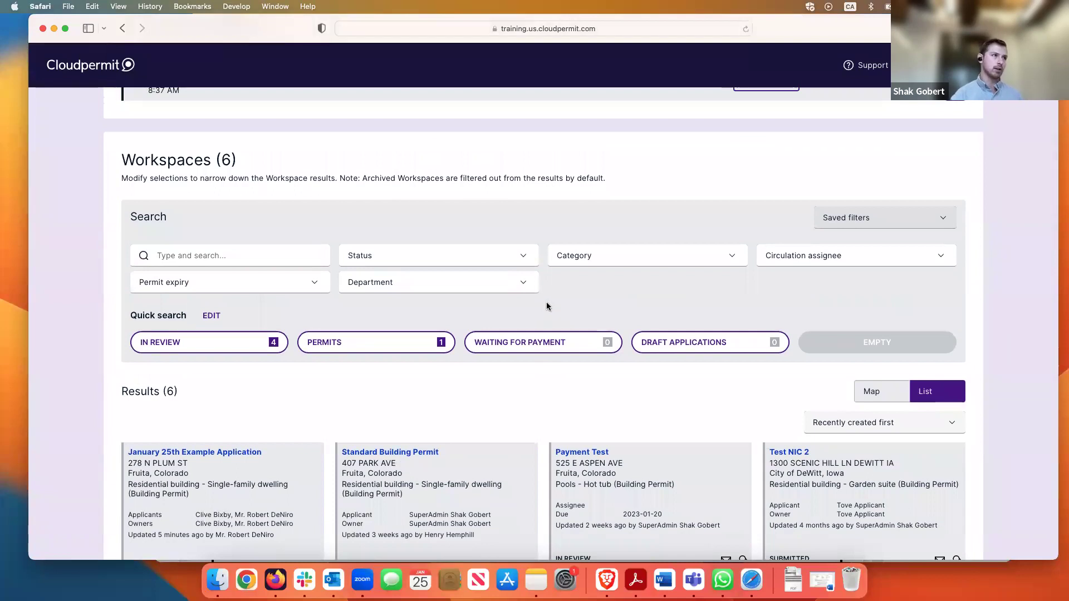
pyautogui.scroll(3, 547, 306)
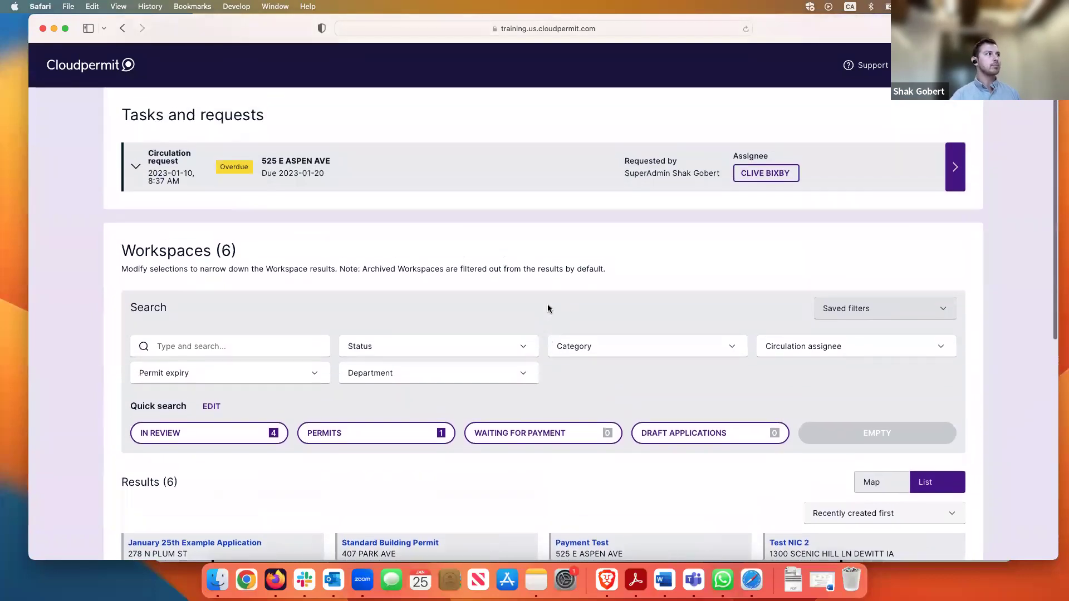
pyautogui.scroll(3, 547, 308)
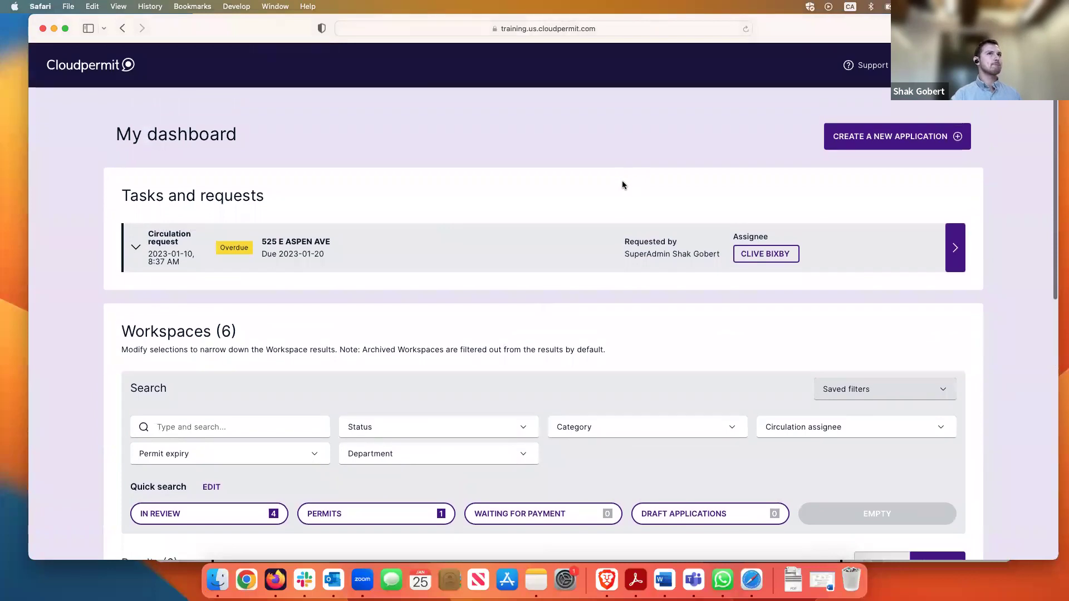
# Log out of Cloudpermit from the account menu and dismiss the saved e-mail suggestion
pyautogui.click(1030, 65)
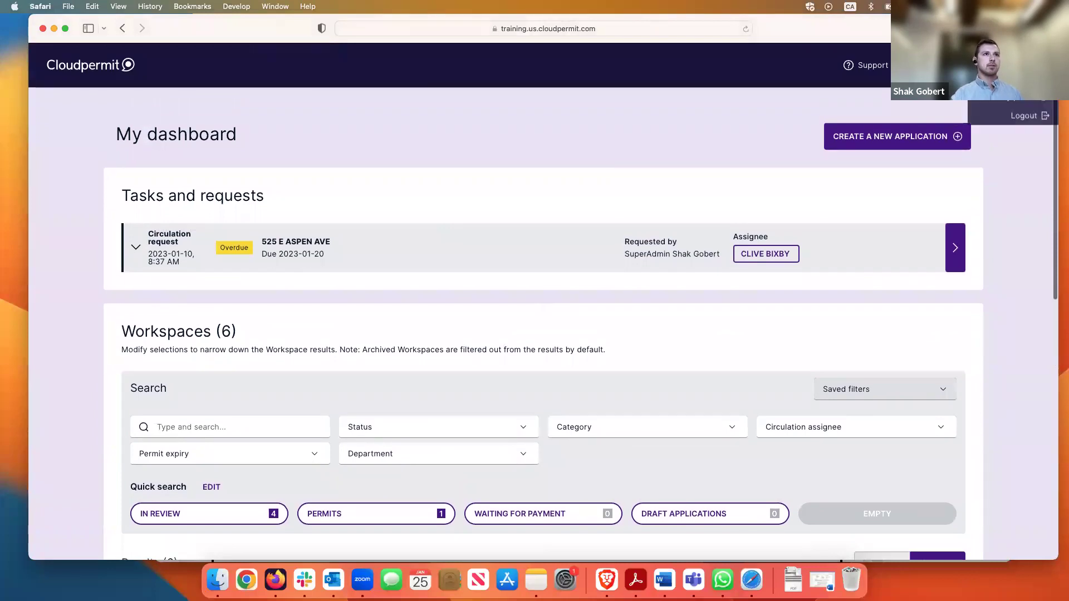
pyautogui.click(1033, 114)
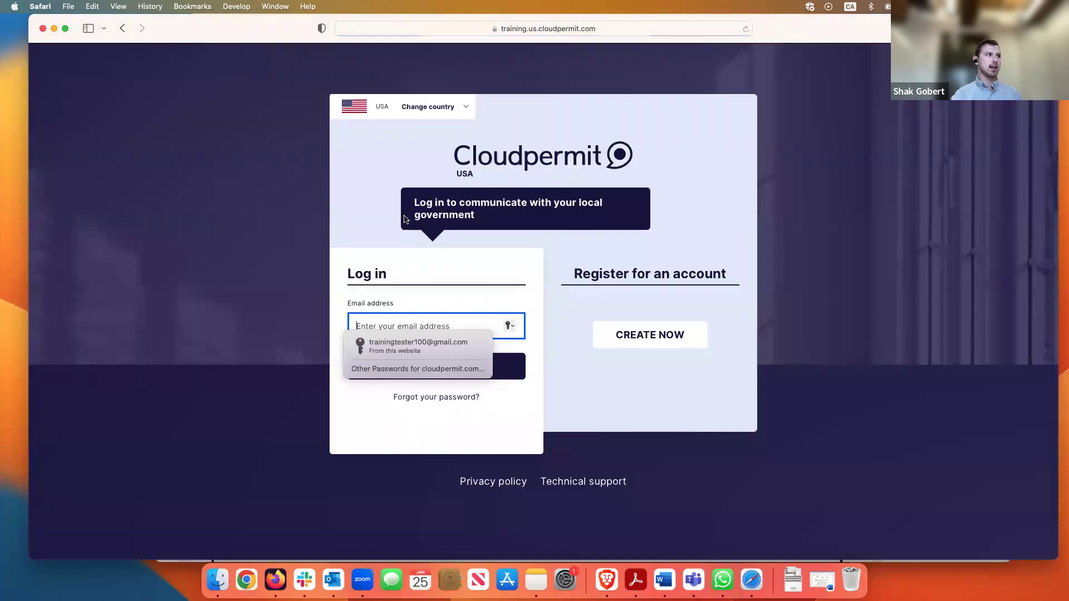
pyautogui.click(327, 199)
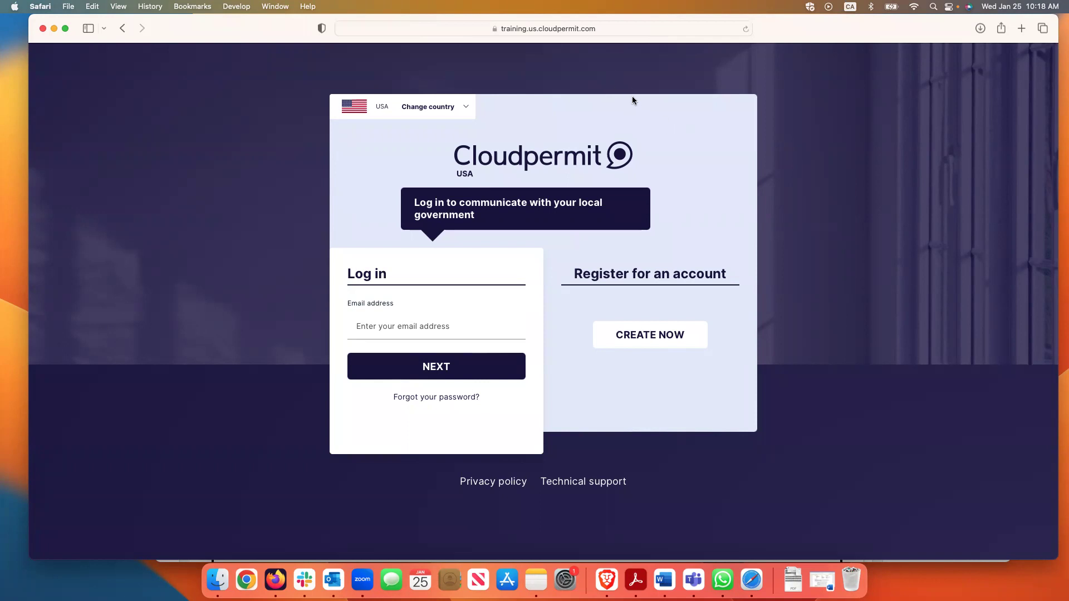
pyautogui.click(674, 27)
# Search Google for 'cloudpermit support' and open the Submit a Ticket form on the support site
pyautogui.write('cloudpe')
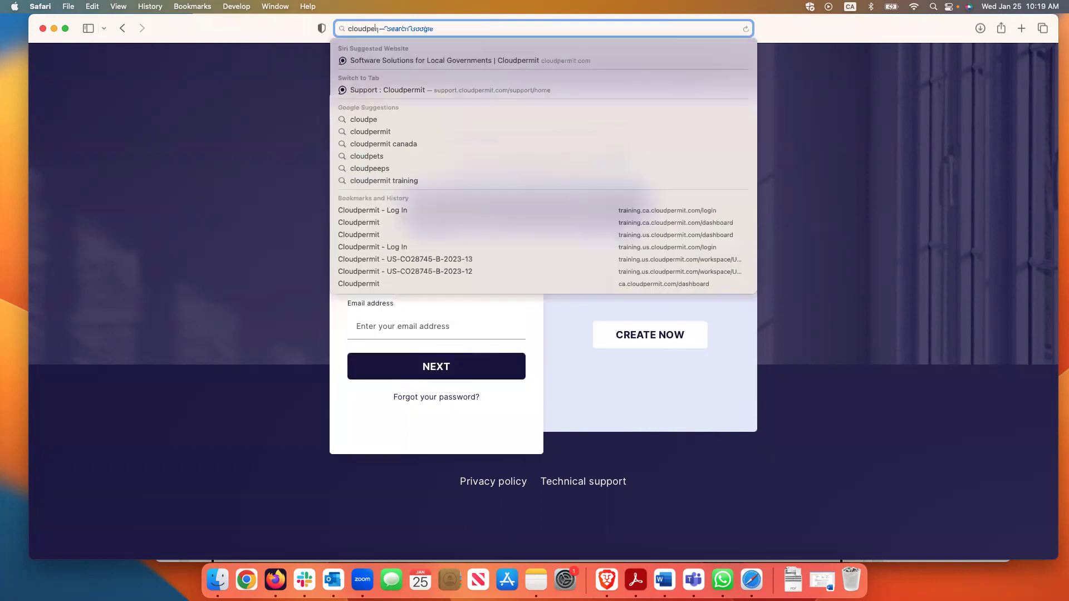
pyautogui.write('rmit support')
pyautogui.press('Return')
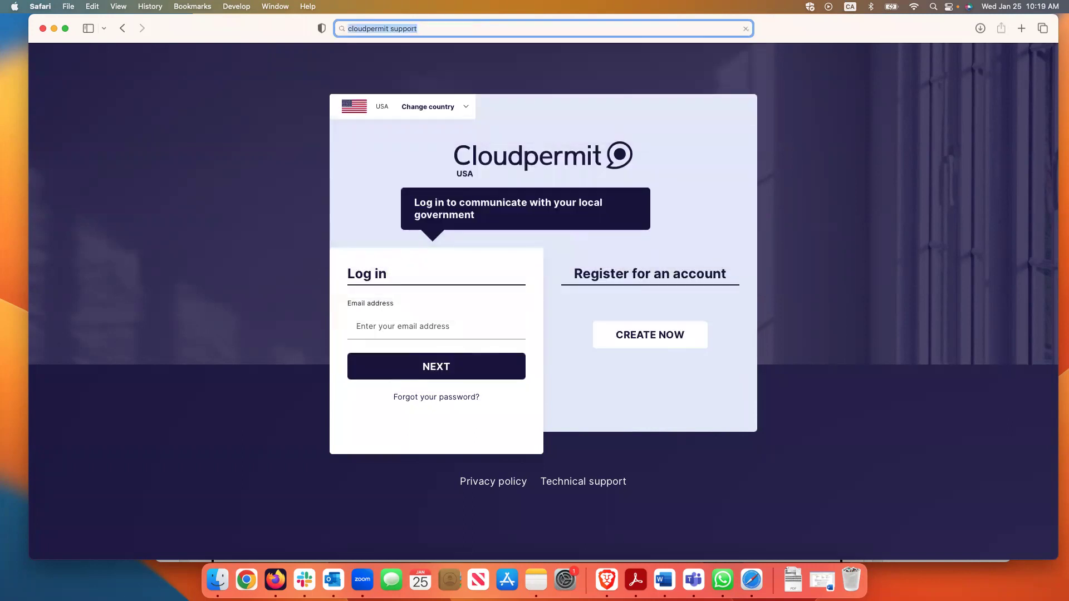
pyautogui.click(222, 166)
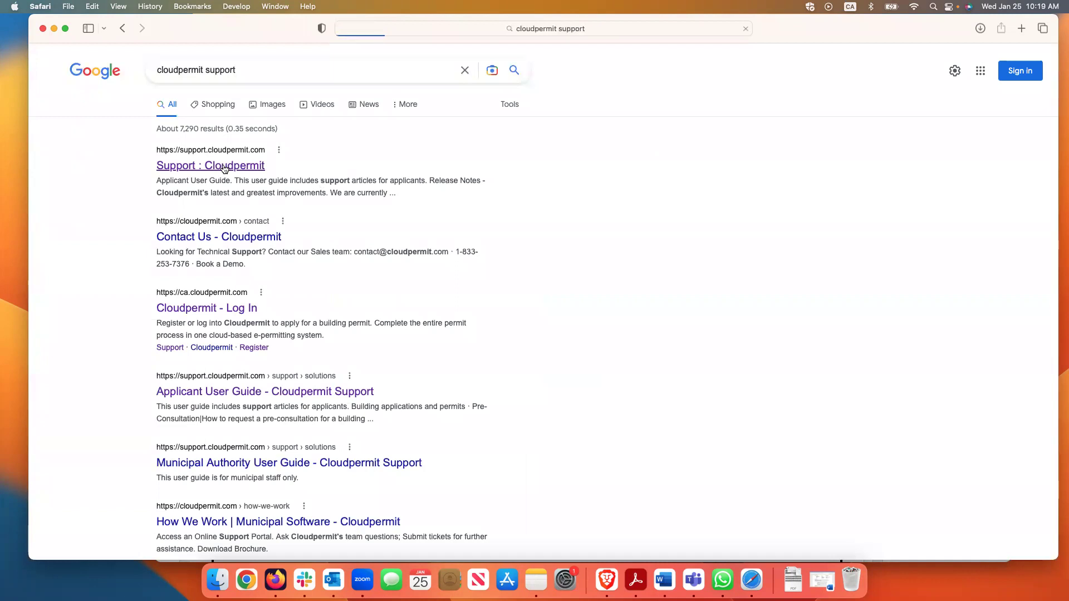
pyautogui.scroll(-5, 597, 240)
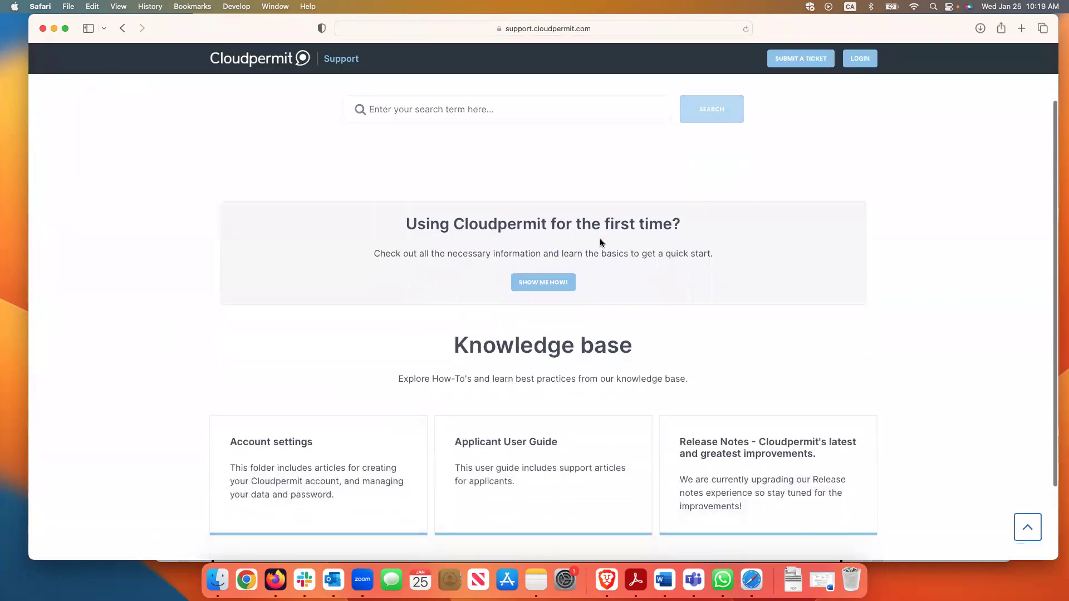
pyautogui.scroll(5, 601, 238)
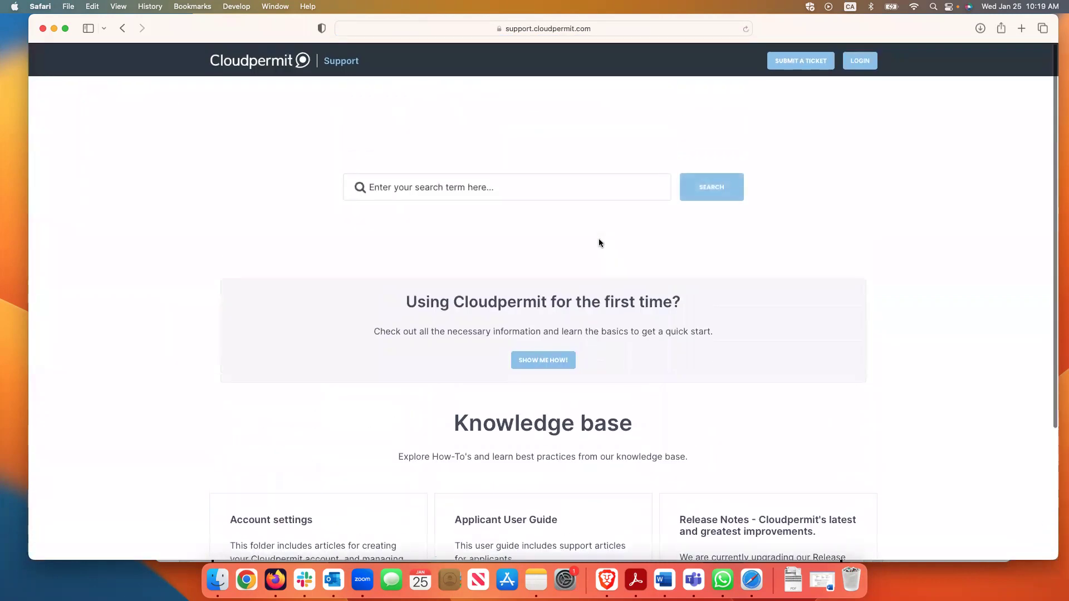
pyautogui.click(806, 63)
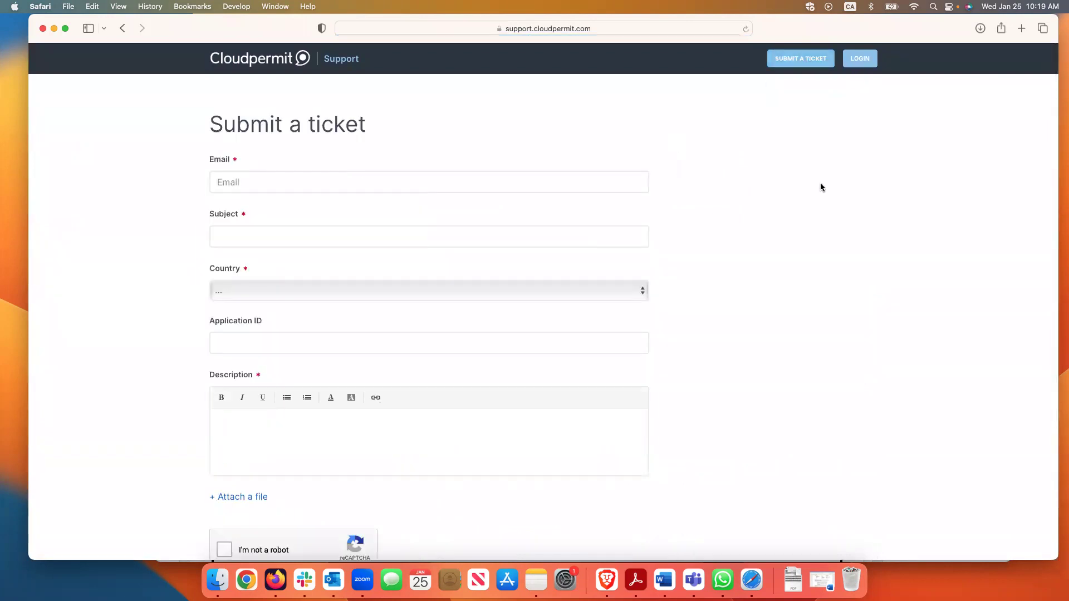
pyautogui.scroll(-2, 802, 178)
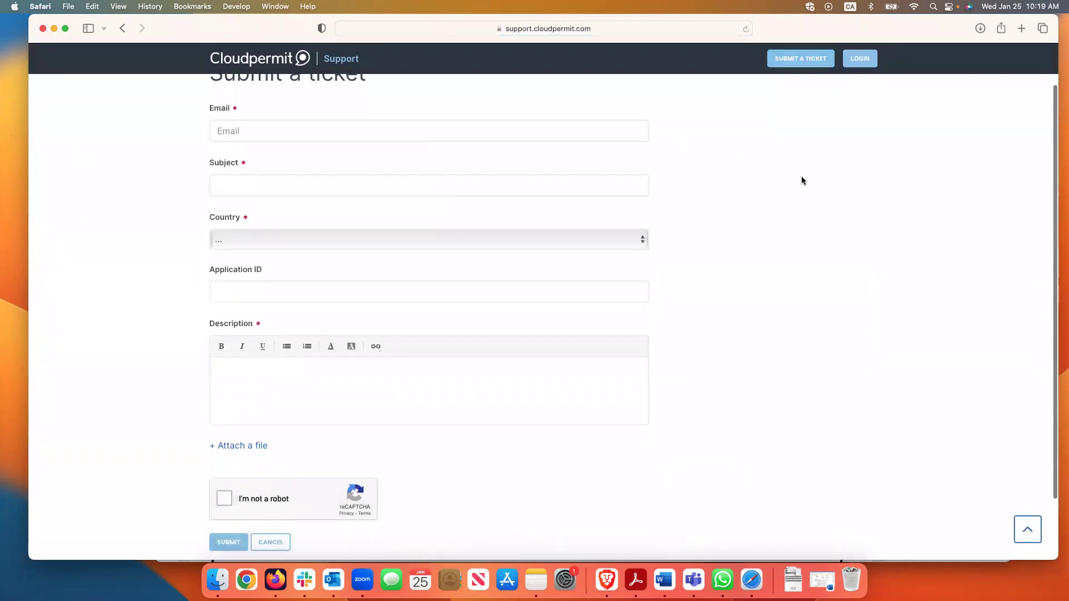
pyautogui.scroll(2, 802, 178)
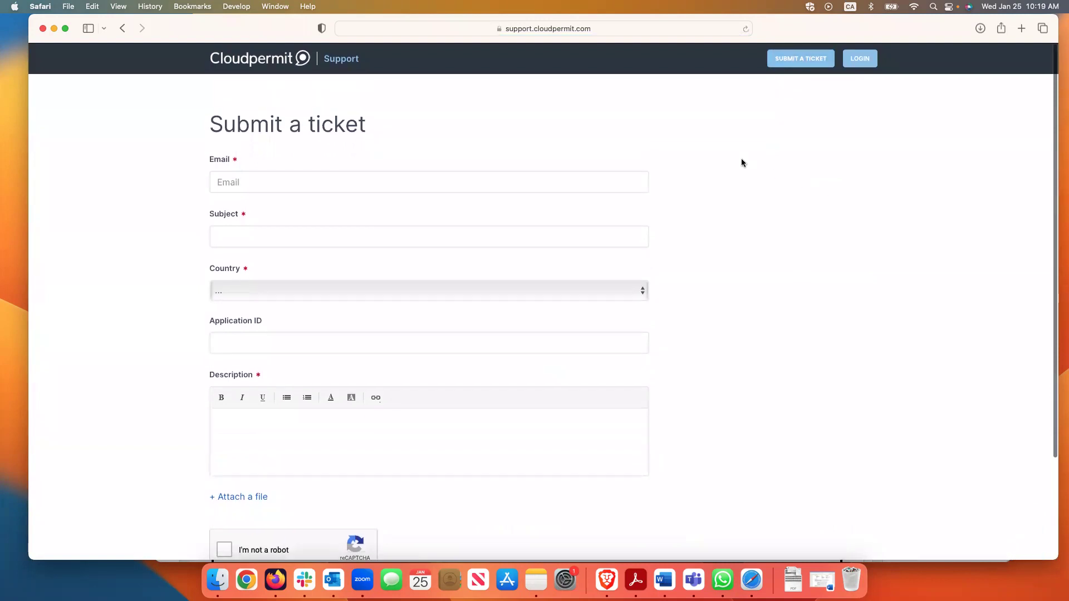